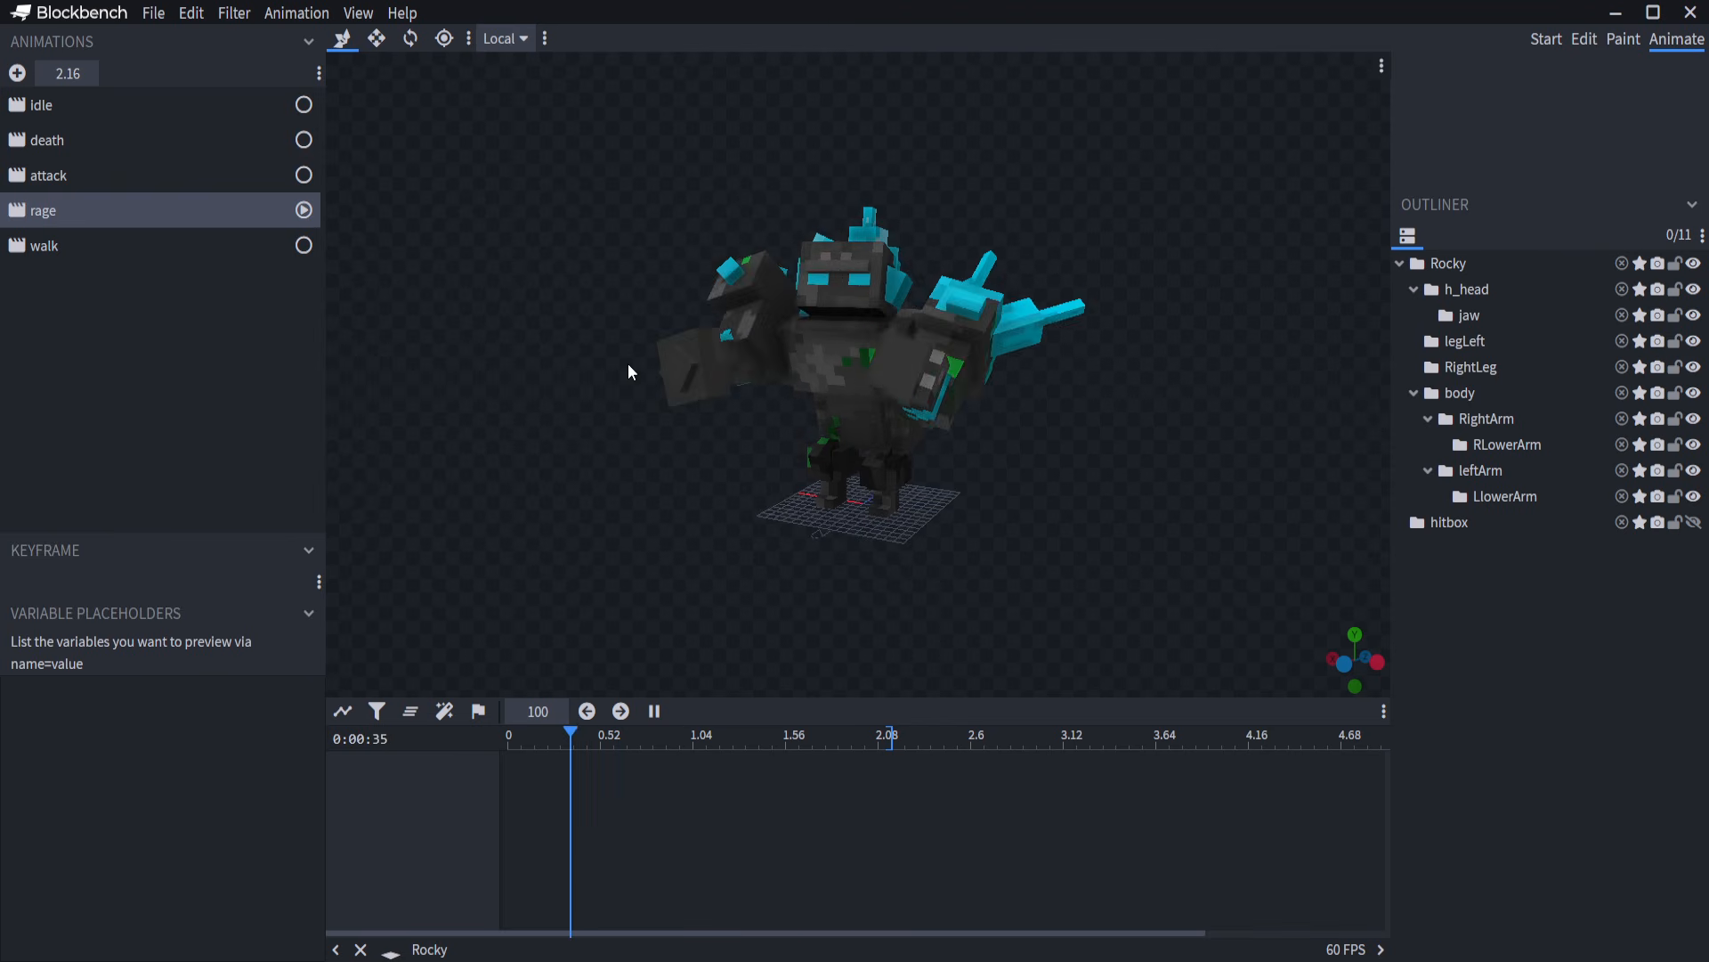
Switch the Rocky model from the animation workspace to the Edit workspace and view it from the front.
mouse_move(521, 401)
left_mouse_down()
mouse_move(744, 408)
mouse_move(618, 422)
mouse_move(495, 384)
left_mouse_up()
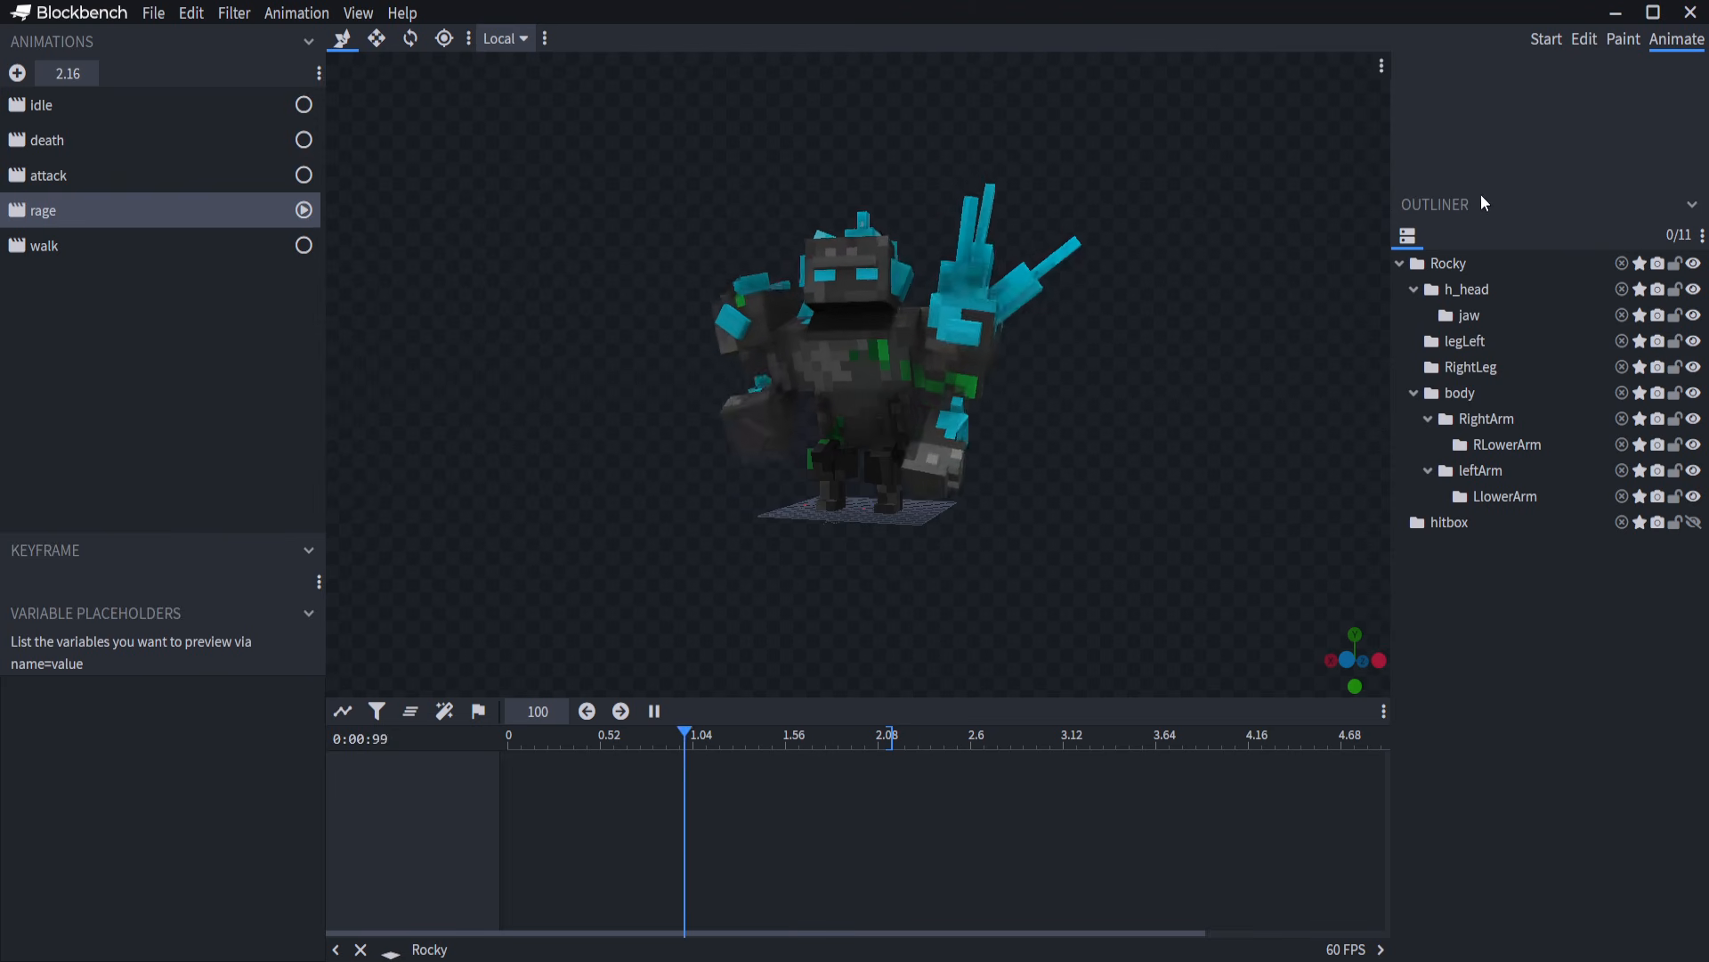
left_click(1584, 39)
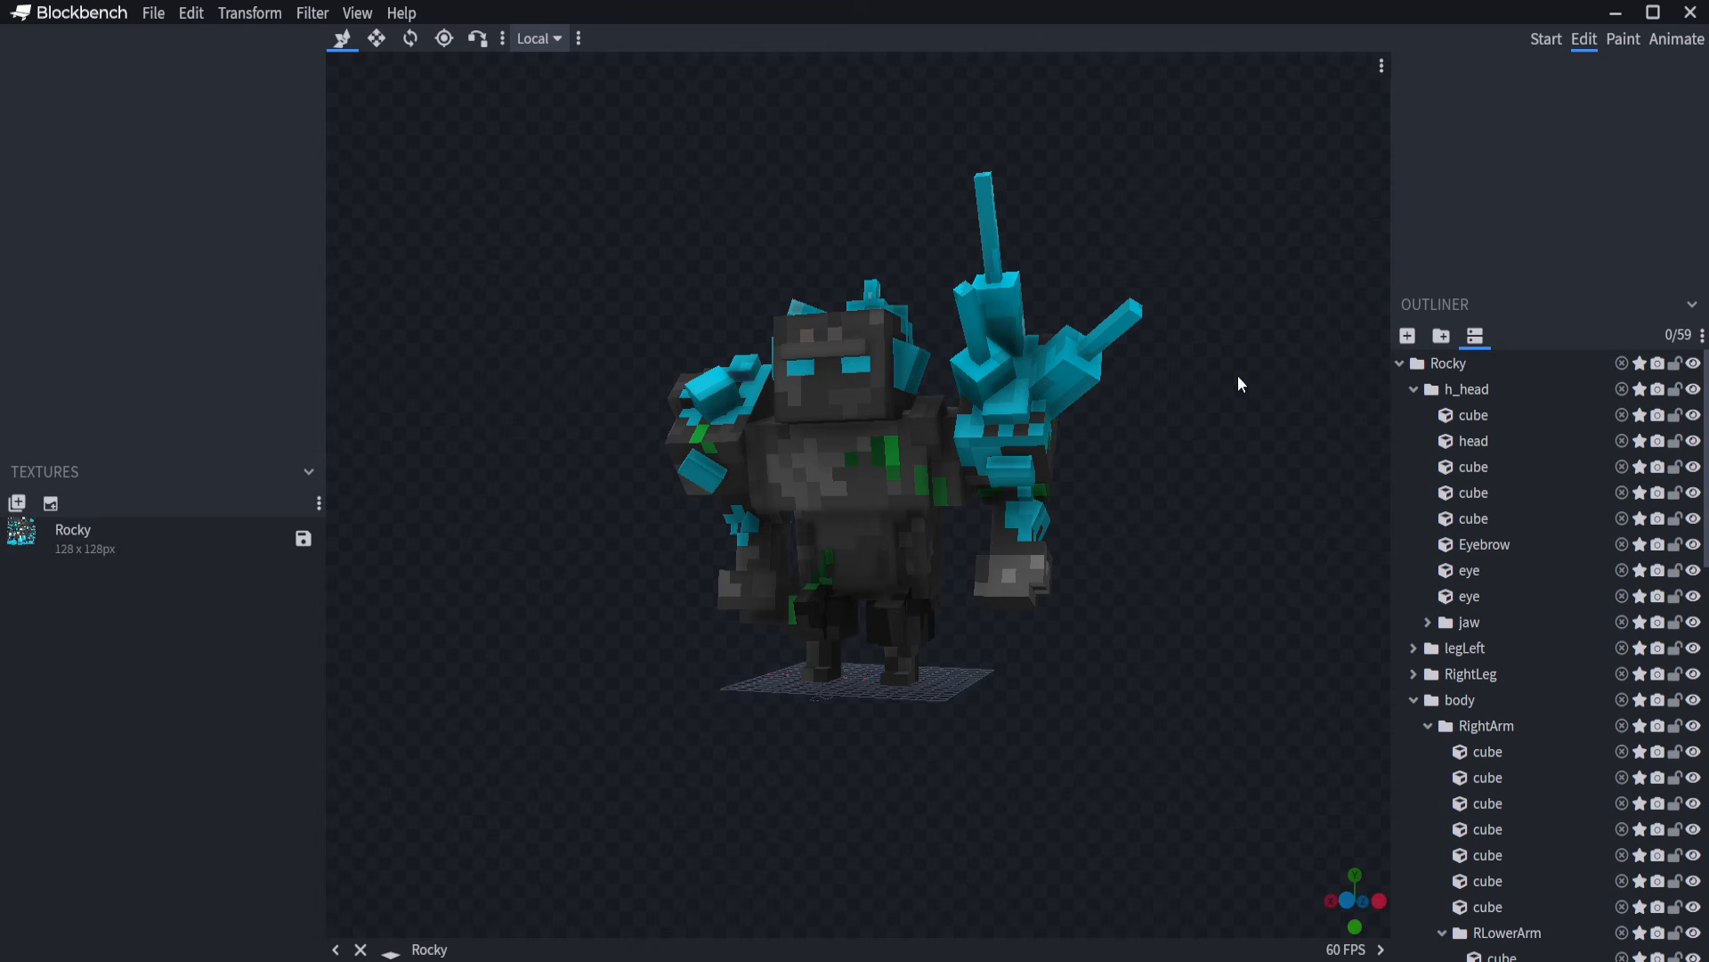
left_click_drag(1202, 414, 1248, 429)
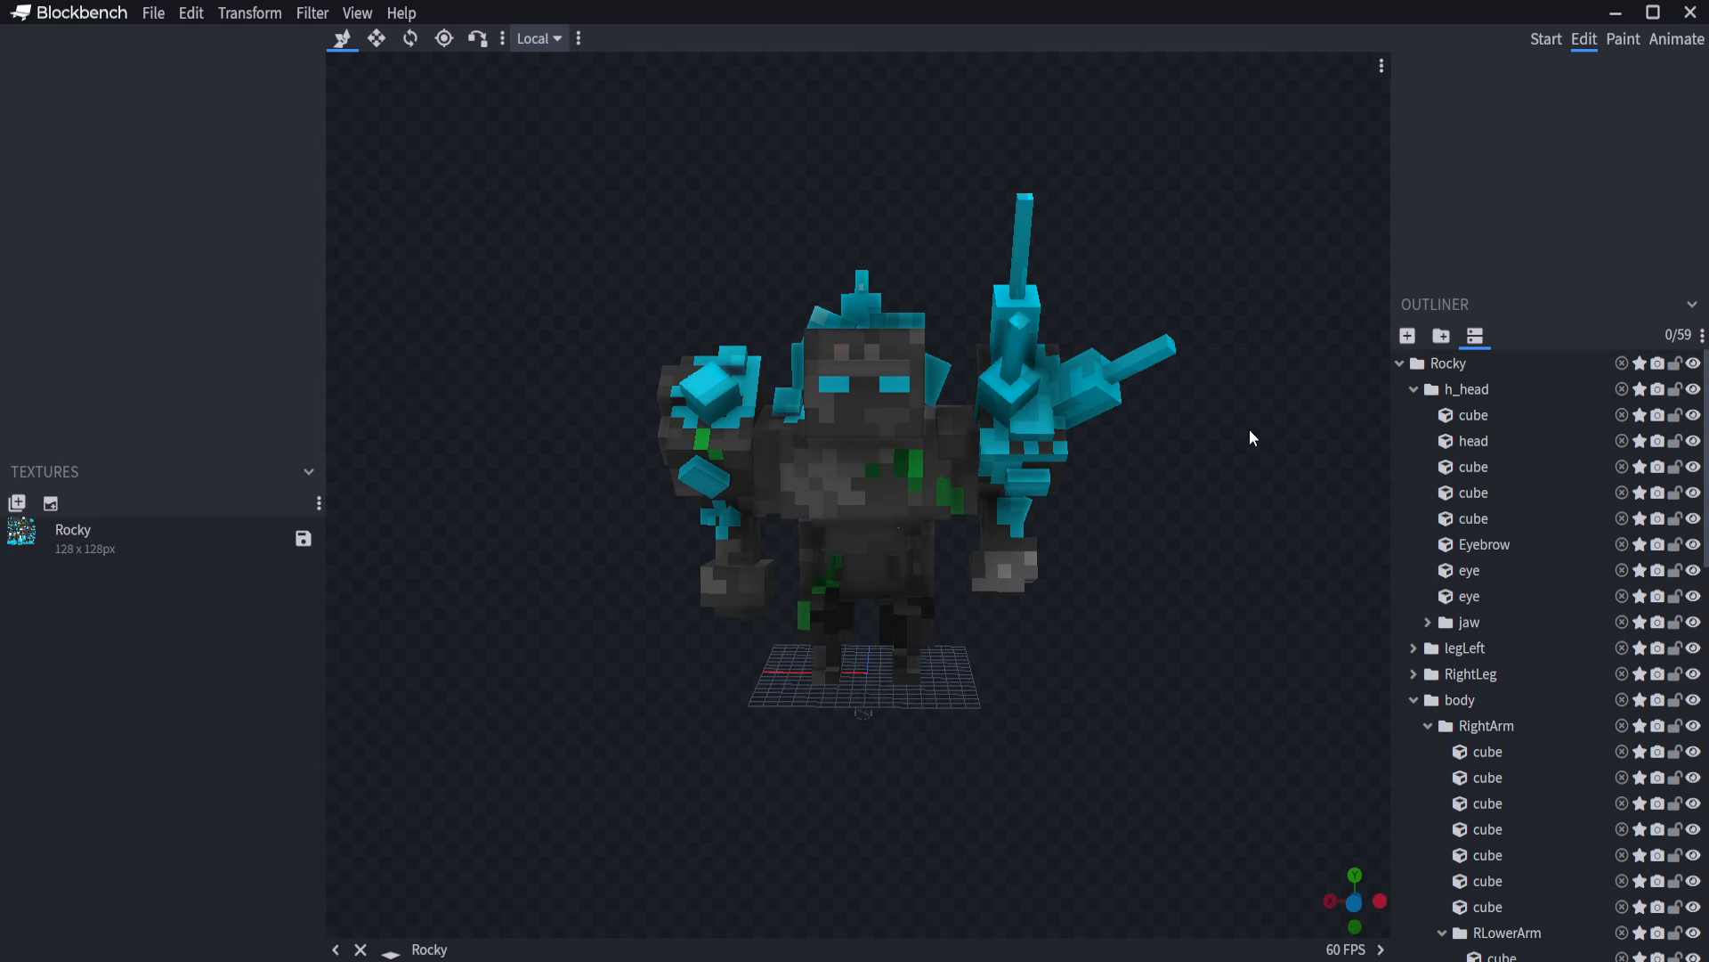
Try moving the first RightArm cube away from the body to X position 19, and undo the move.
left_click(743, 474)
left_click_drag(764, 473, 642, 432)
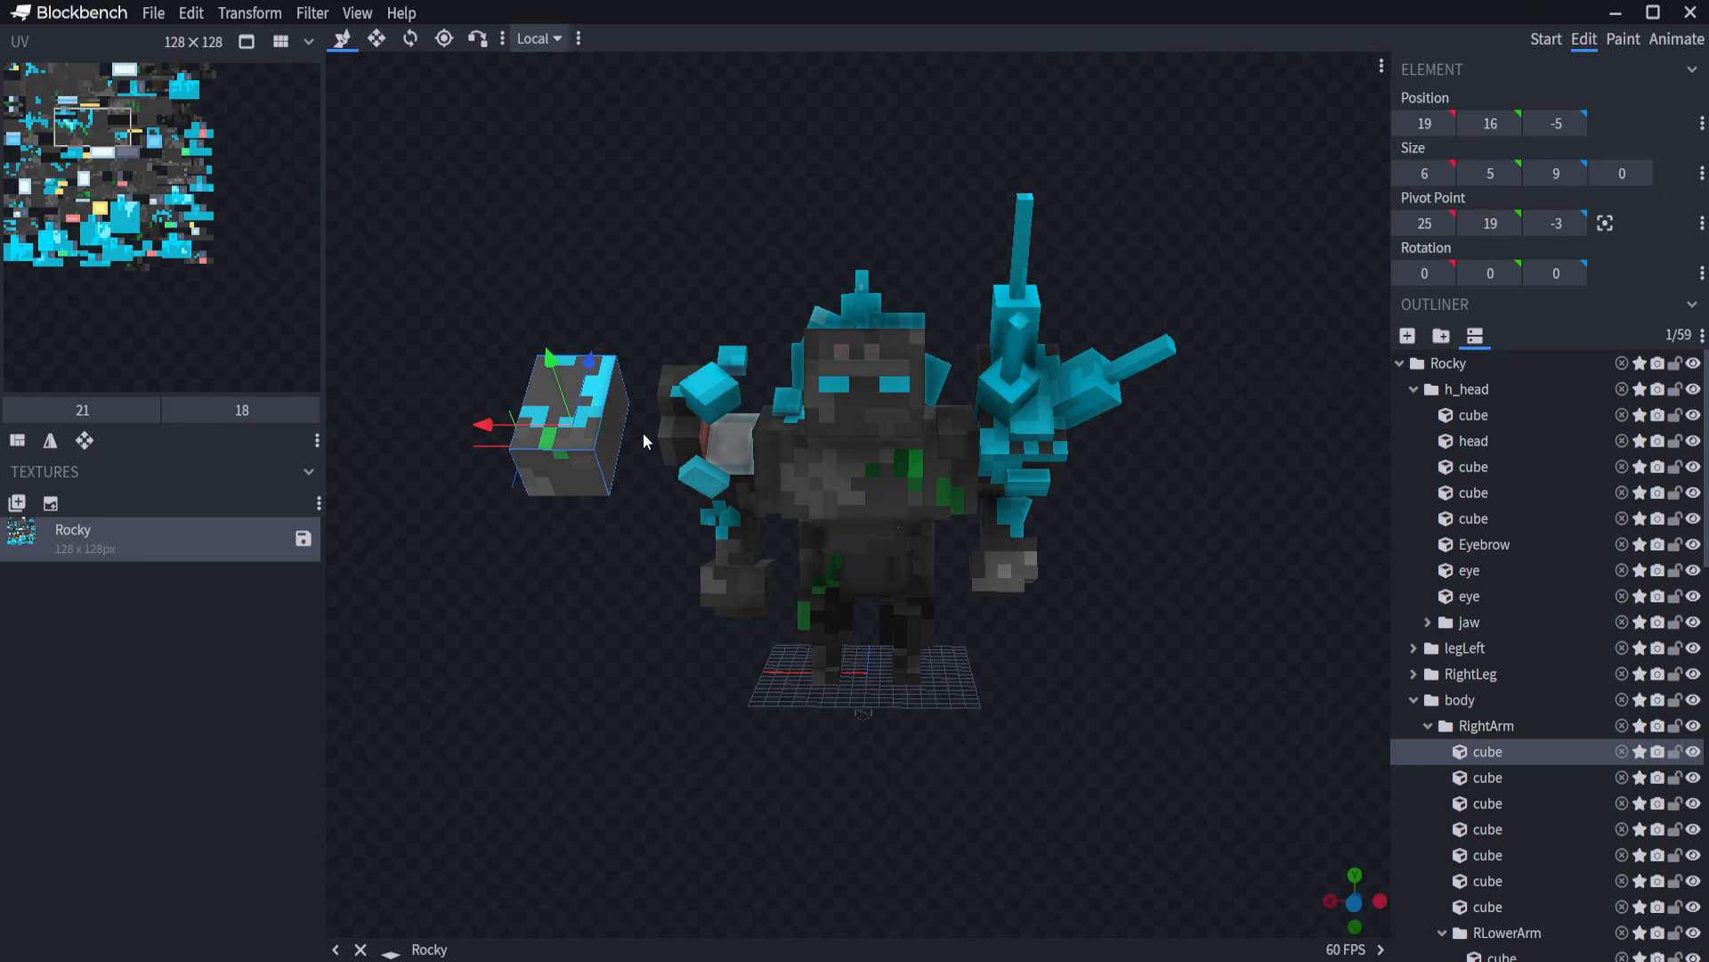
left_click_drag(785, 234, 638, 401)
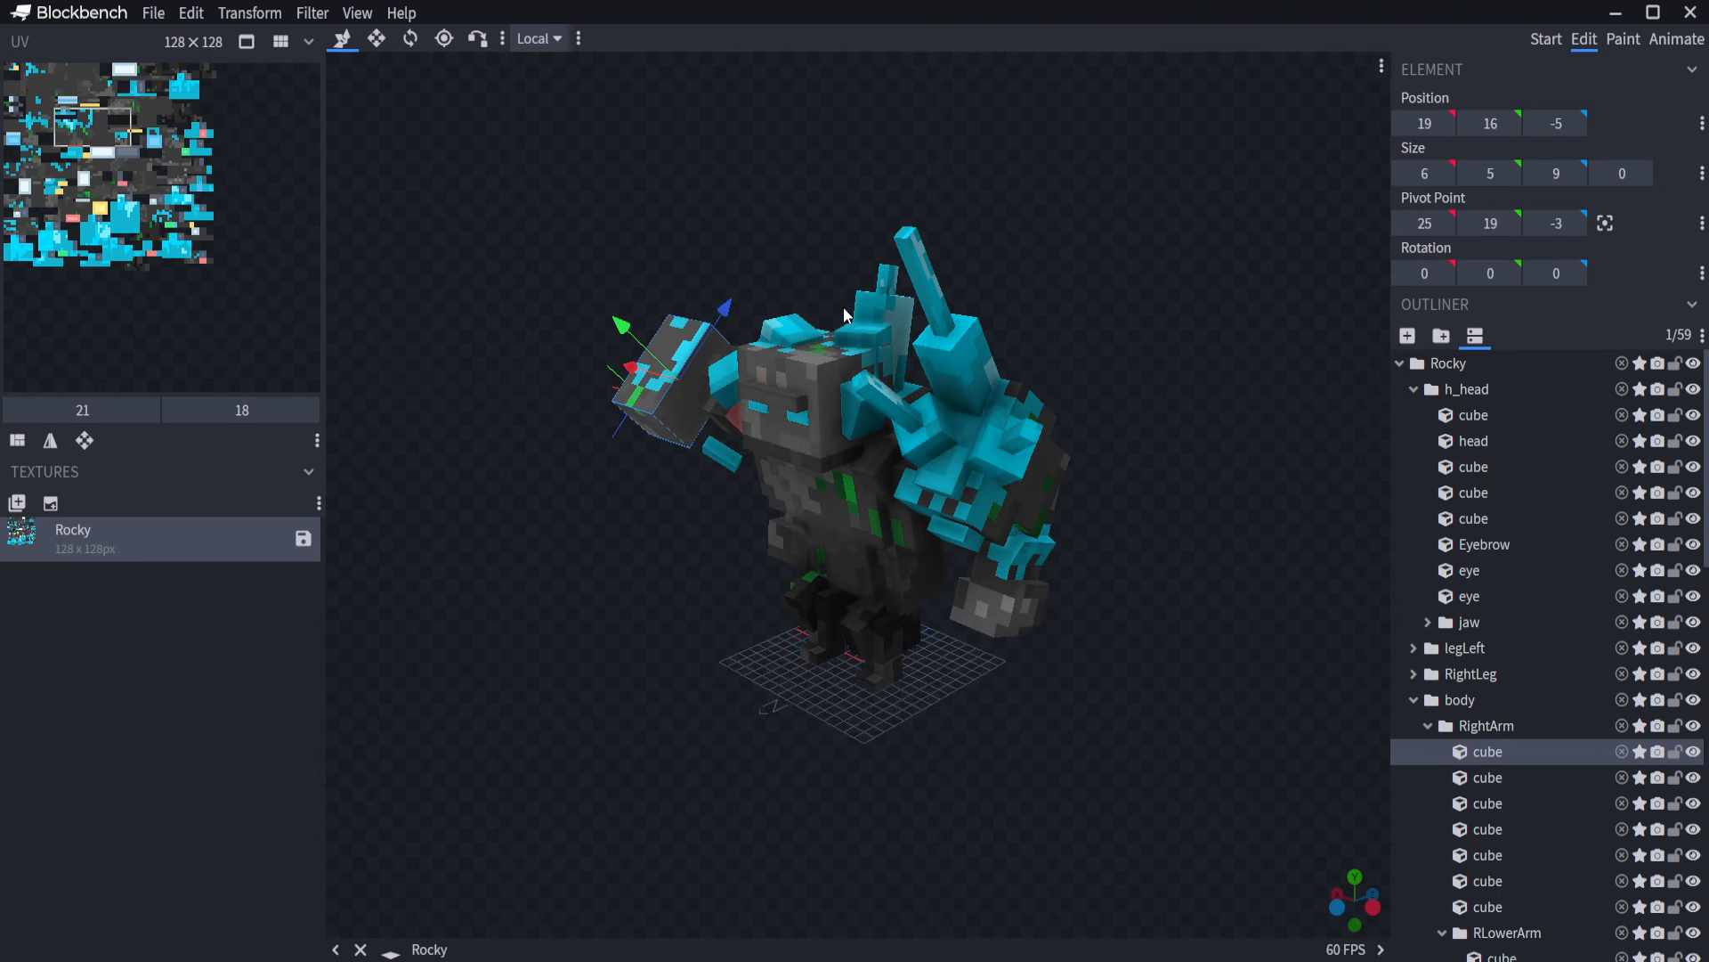
left_click_drag(792, 211, 920, 192)
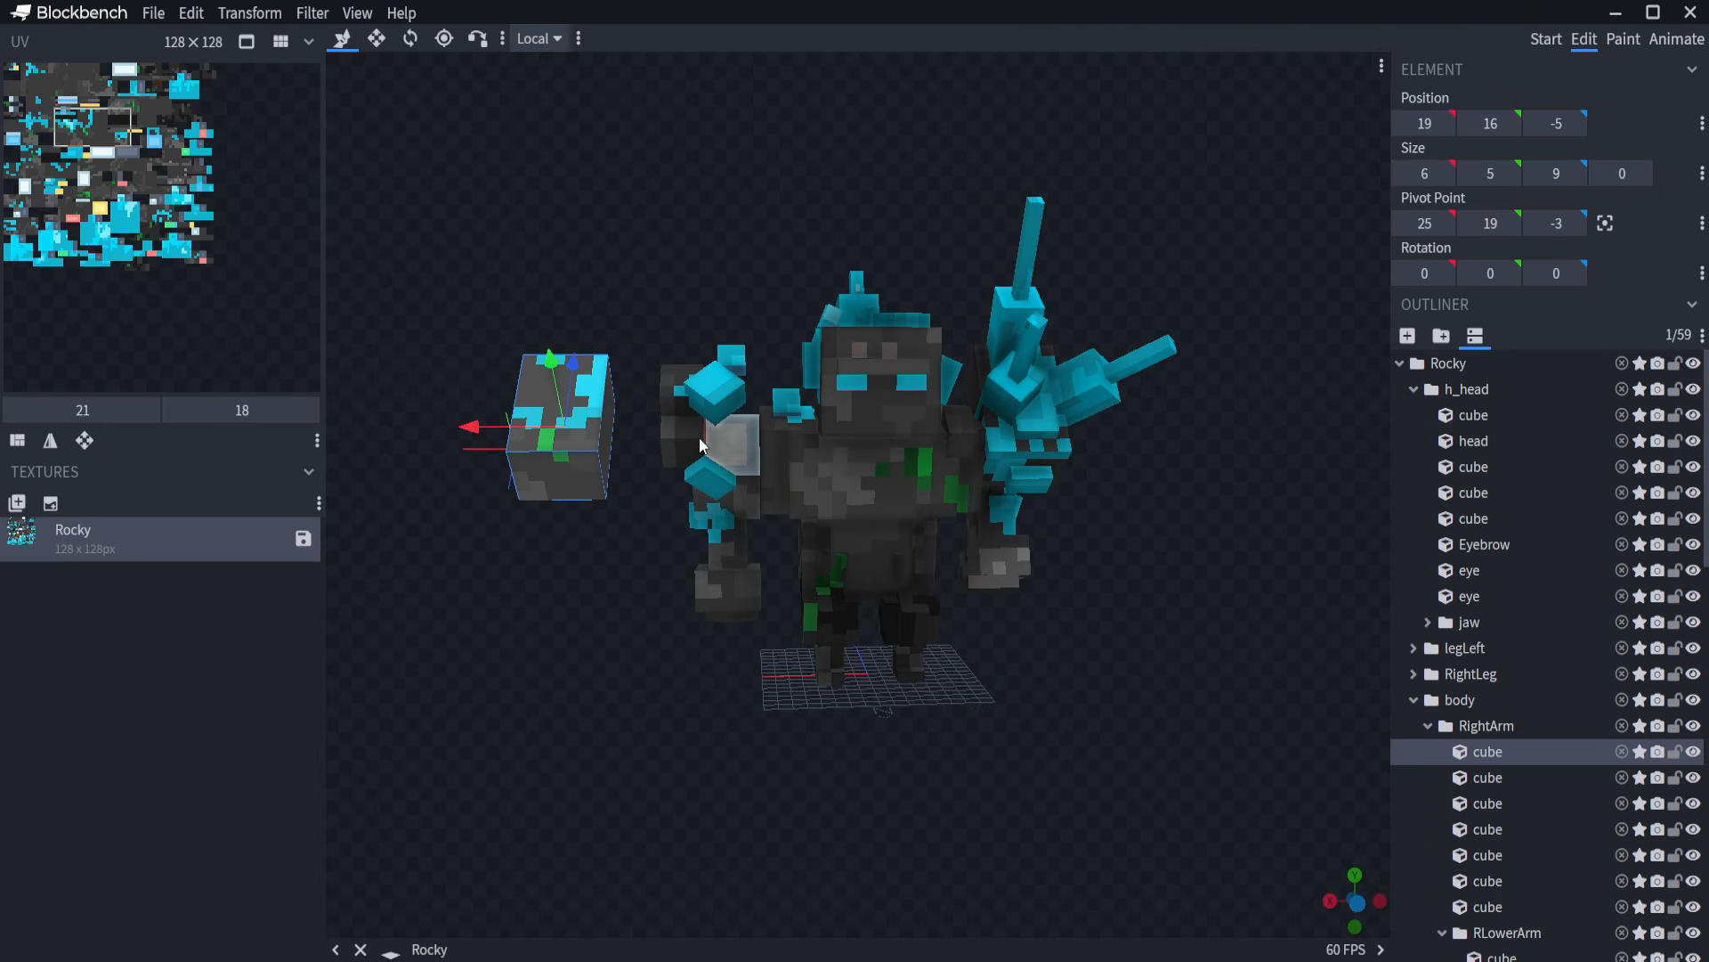
key("ctrl+z")
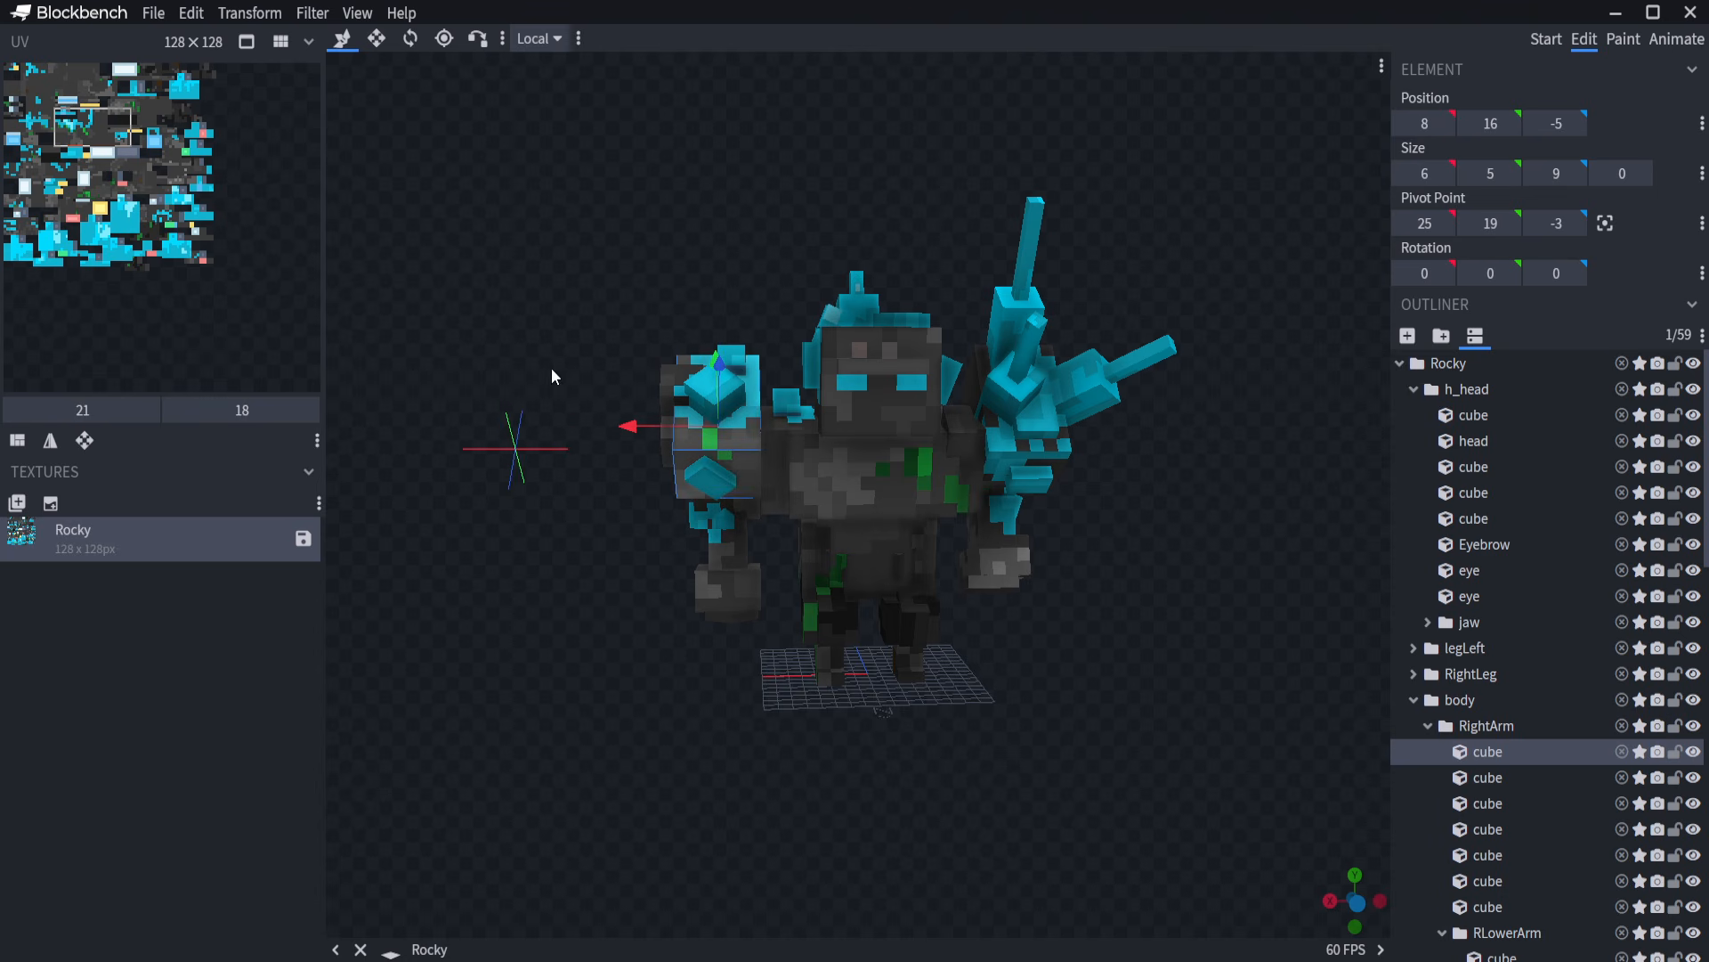
left_click_drag(680, 170, 552, 177)
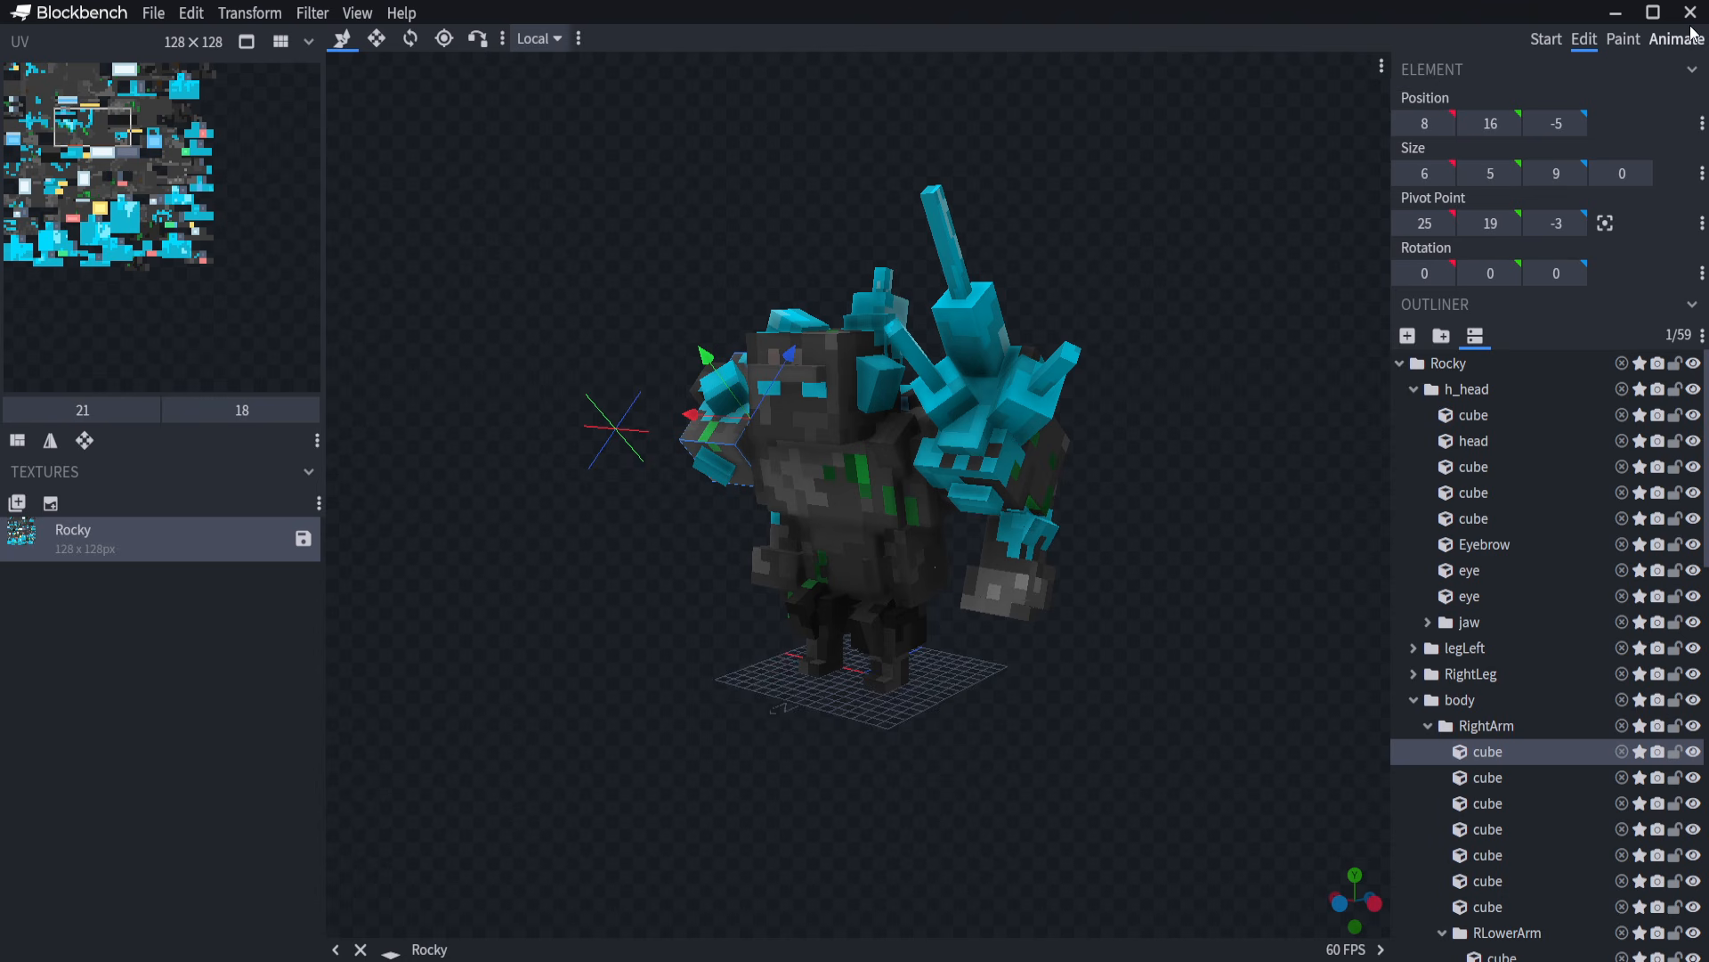
Open the Convert Project dialog to view its format setting, and close it without converting.
left_click(154, 11)
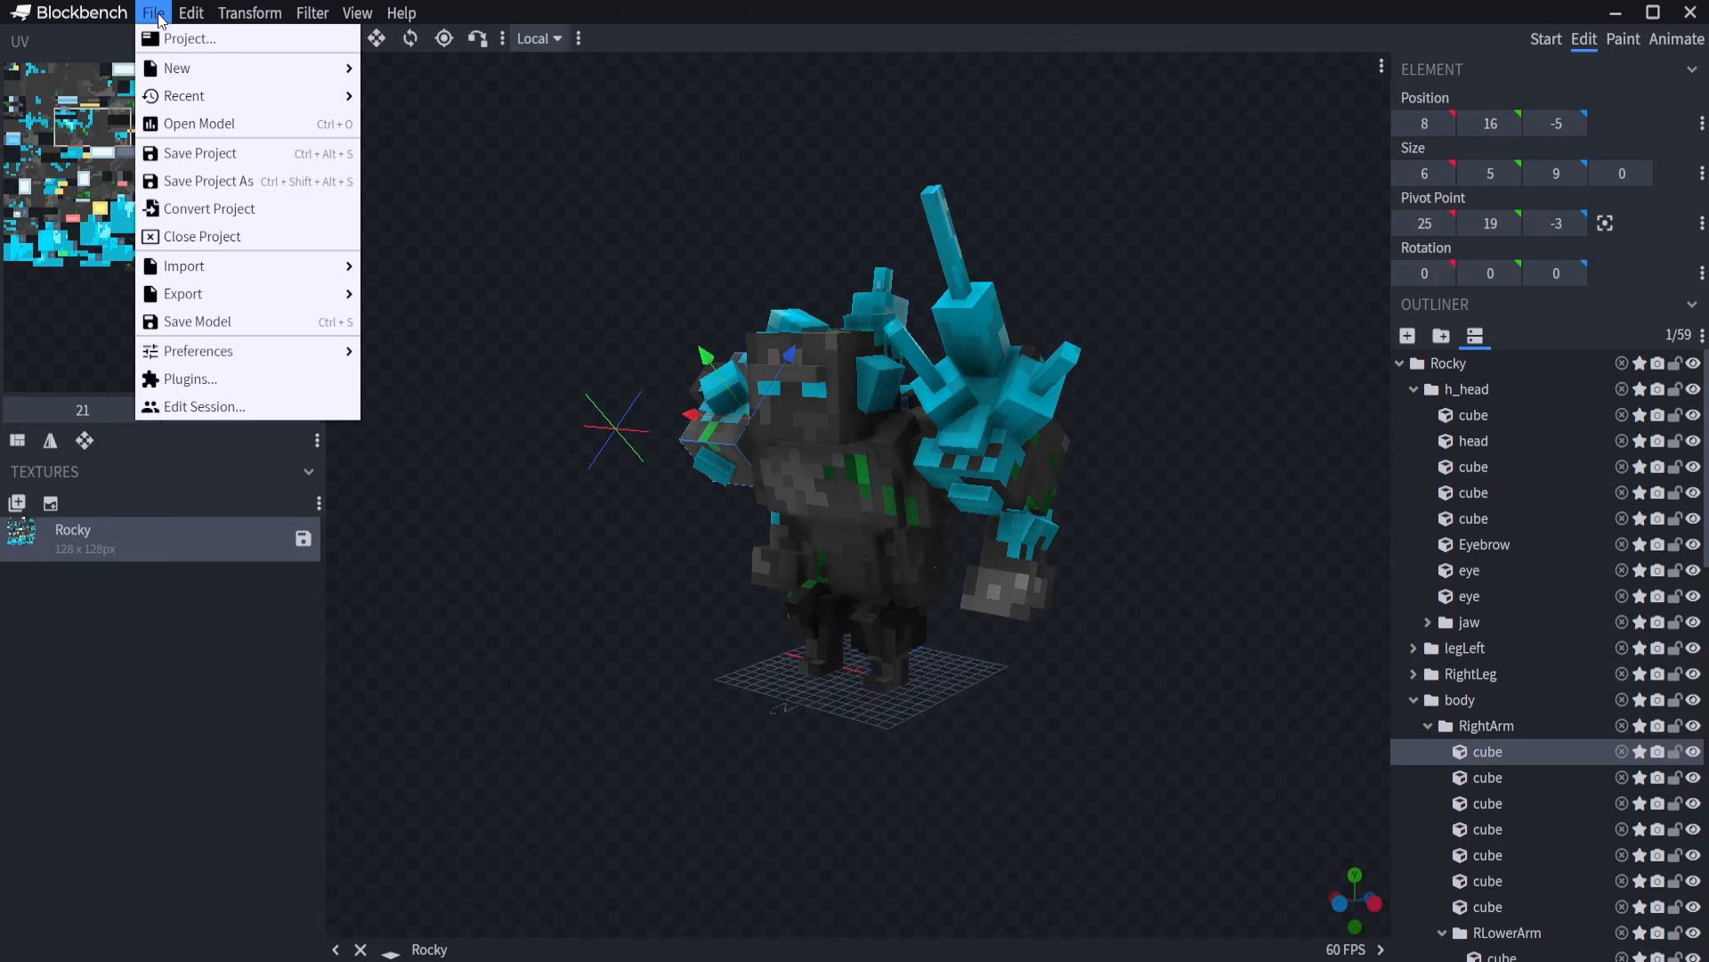
left_click(181, 212)
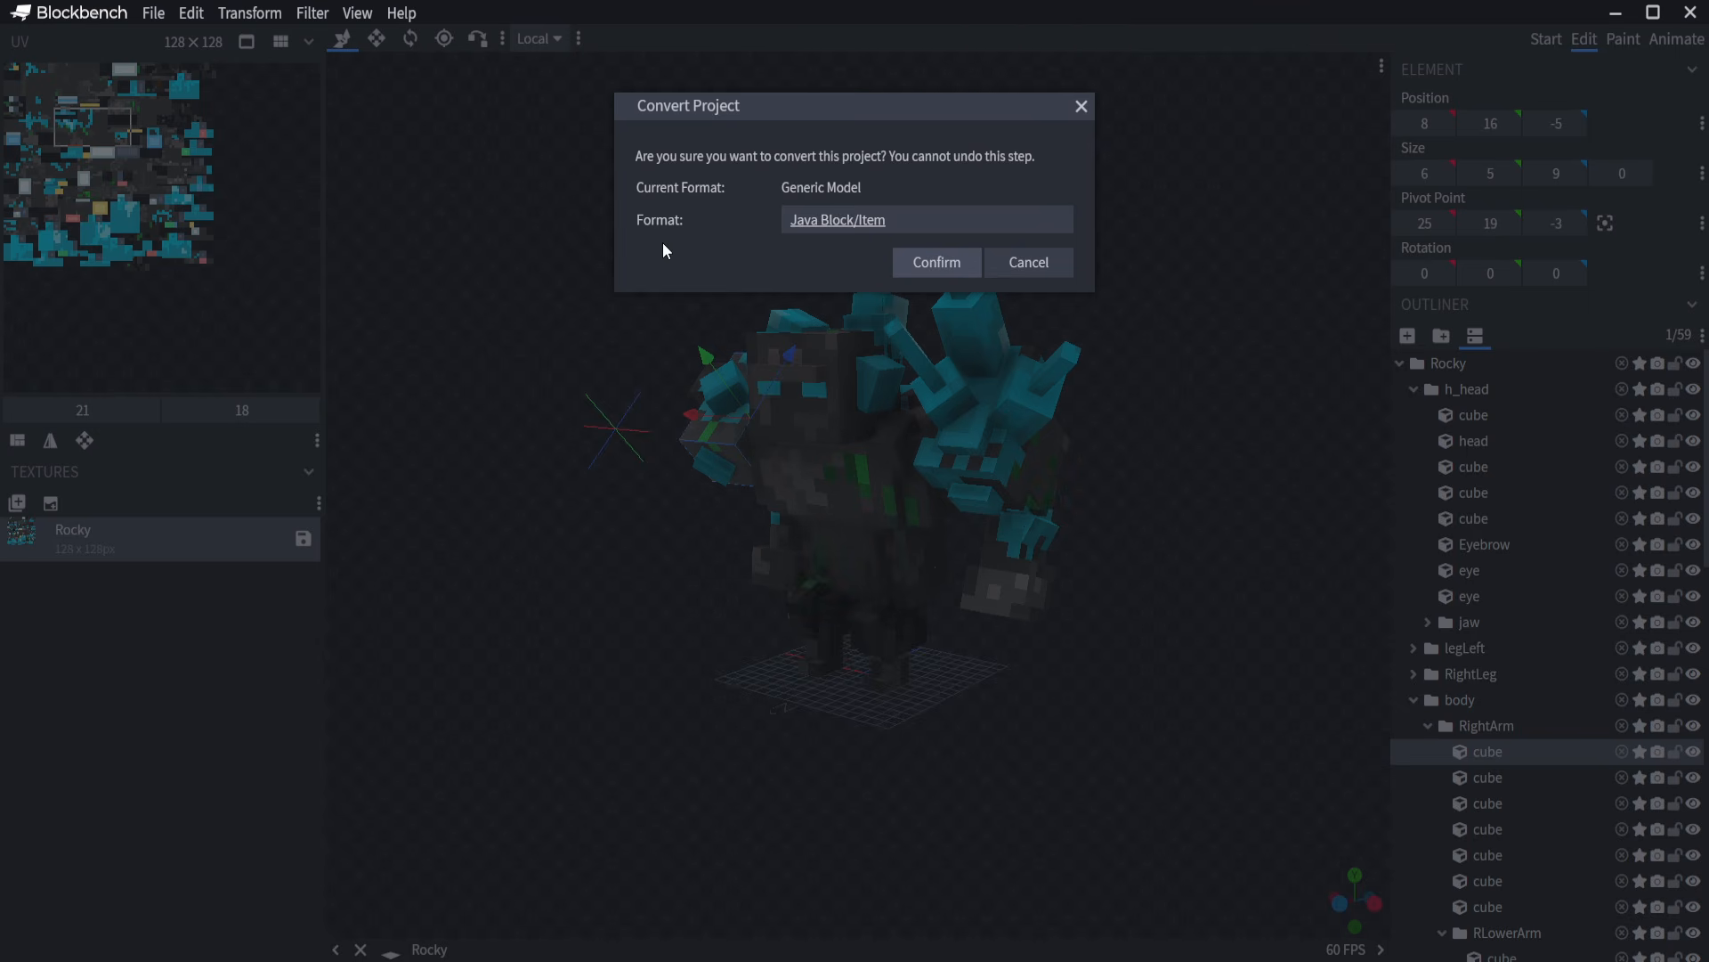
left_click(1082, 107)
Return to the Animate workspace and play the idle animation on its own.
left_click(1676, 39)
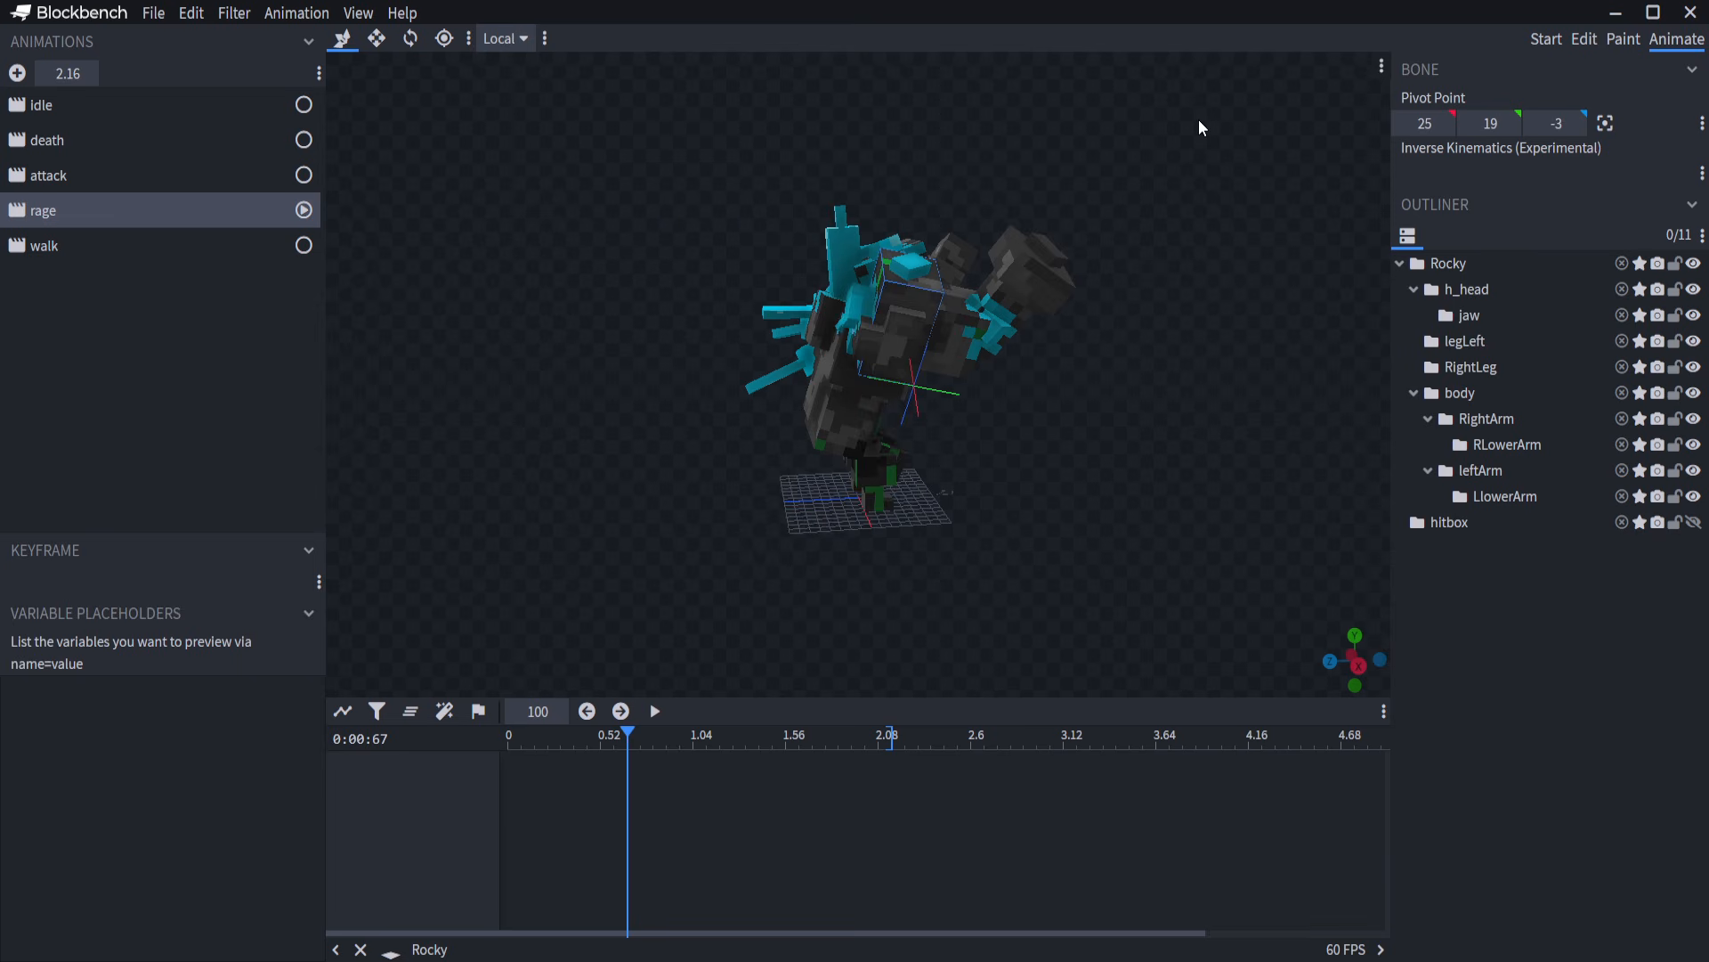
left_click_drag(1200, 126, 814, 143)
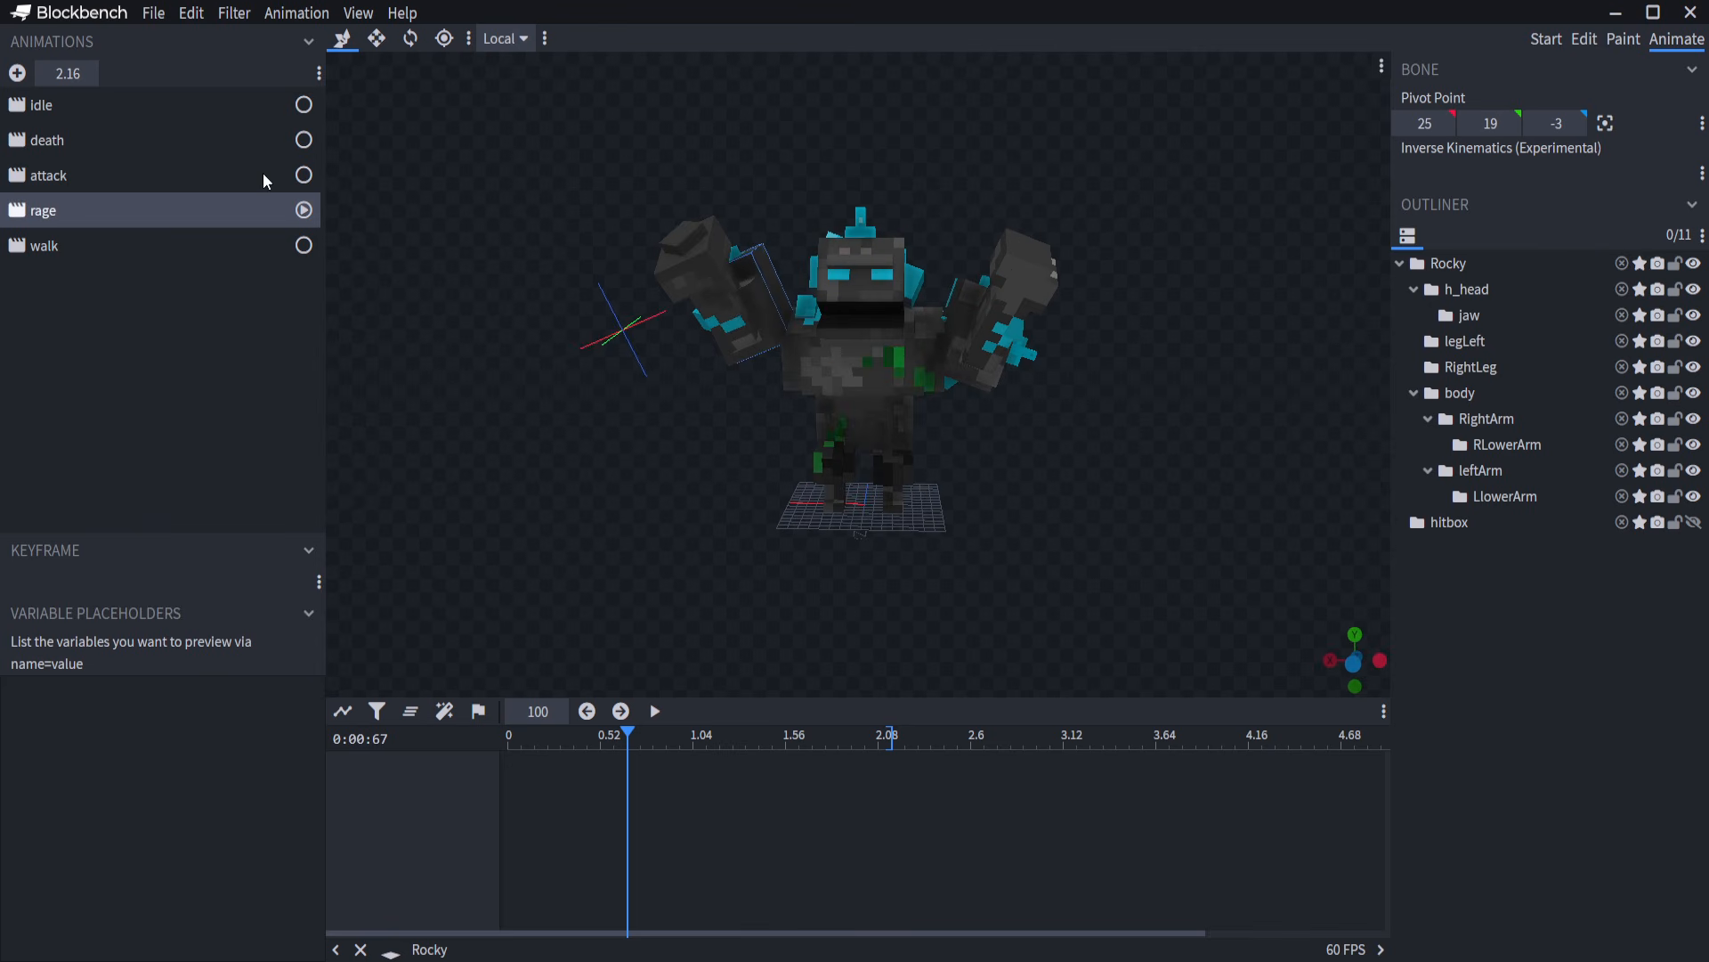
left_click(303, 106)
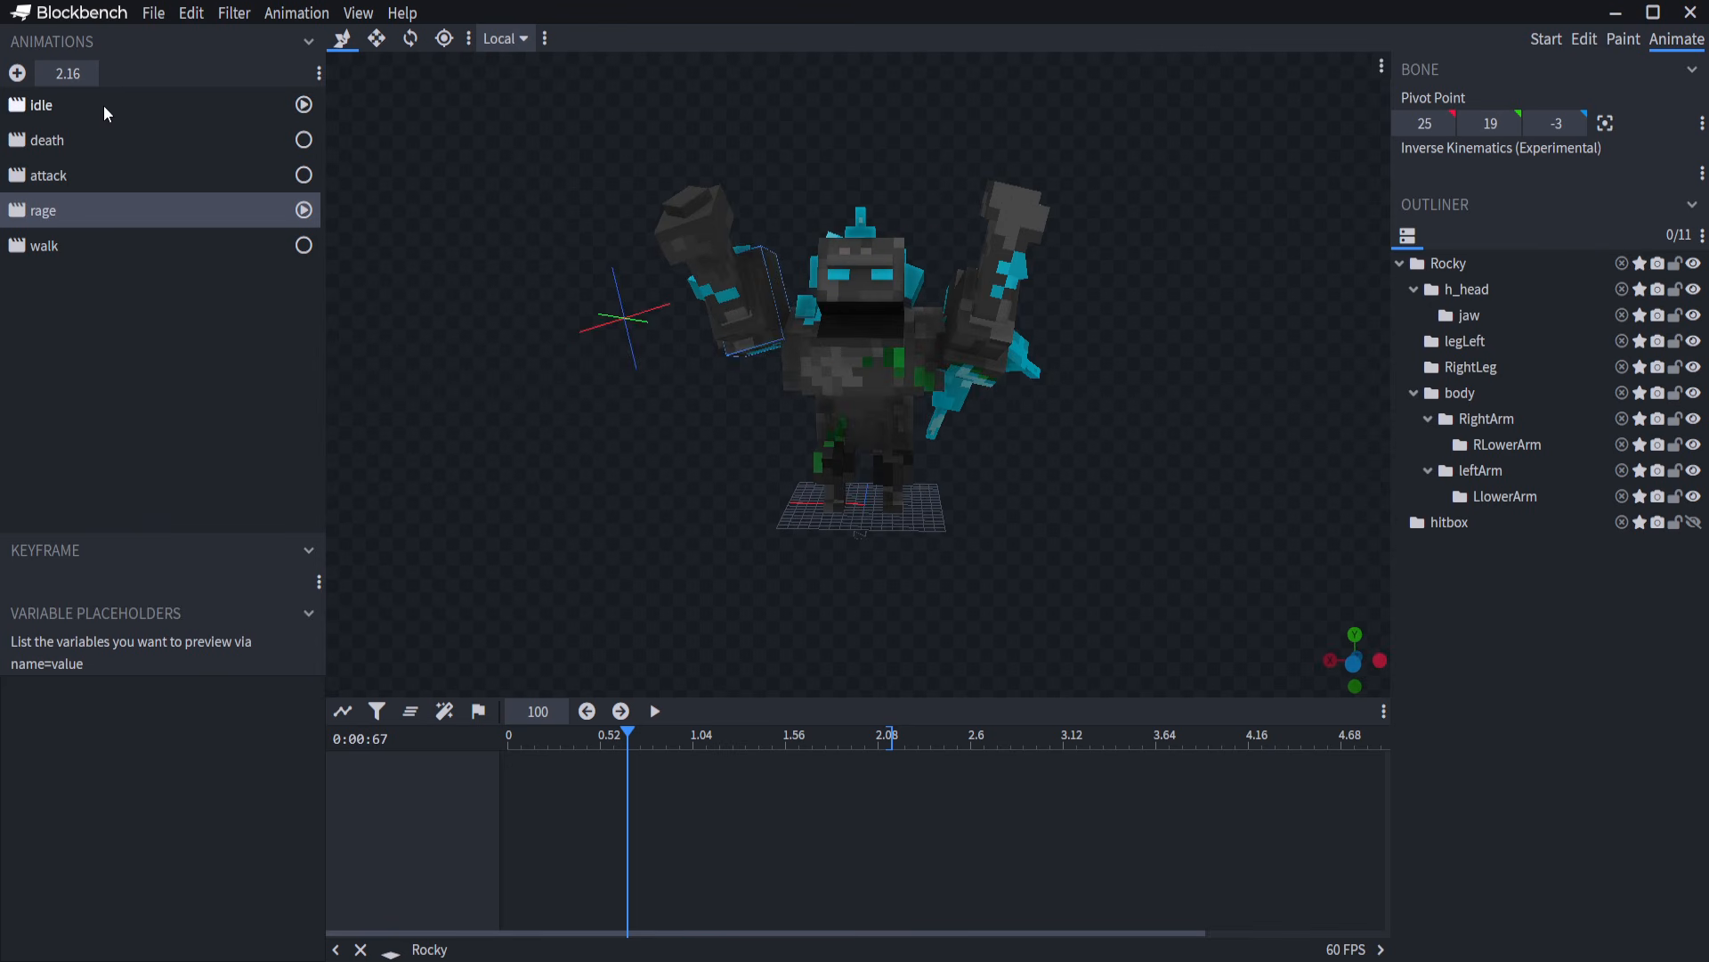
left_click(103, 107)
left_click(303, 105)
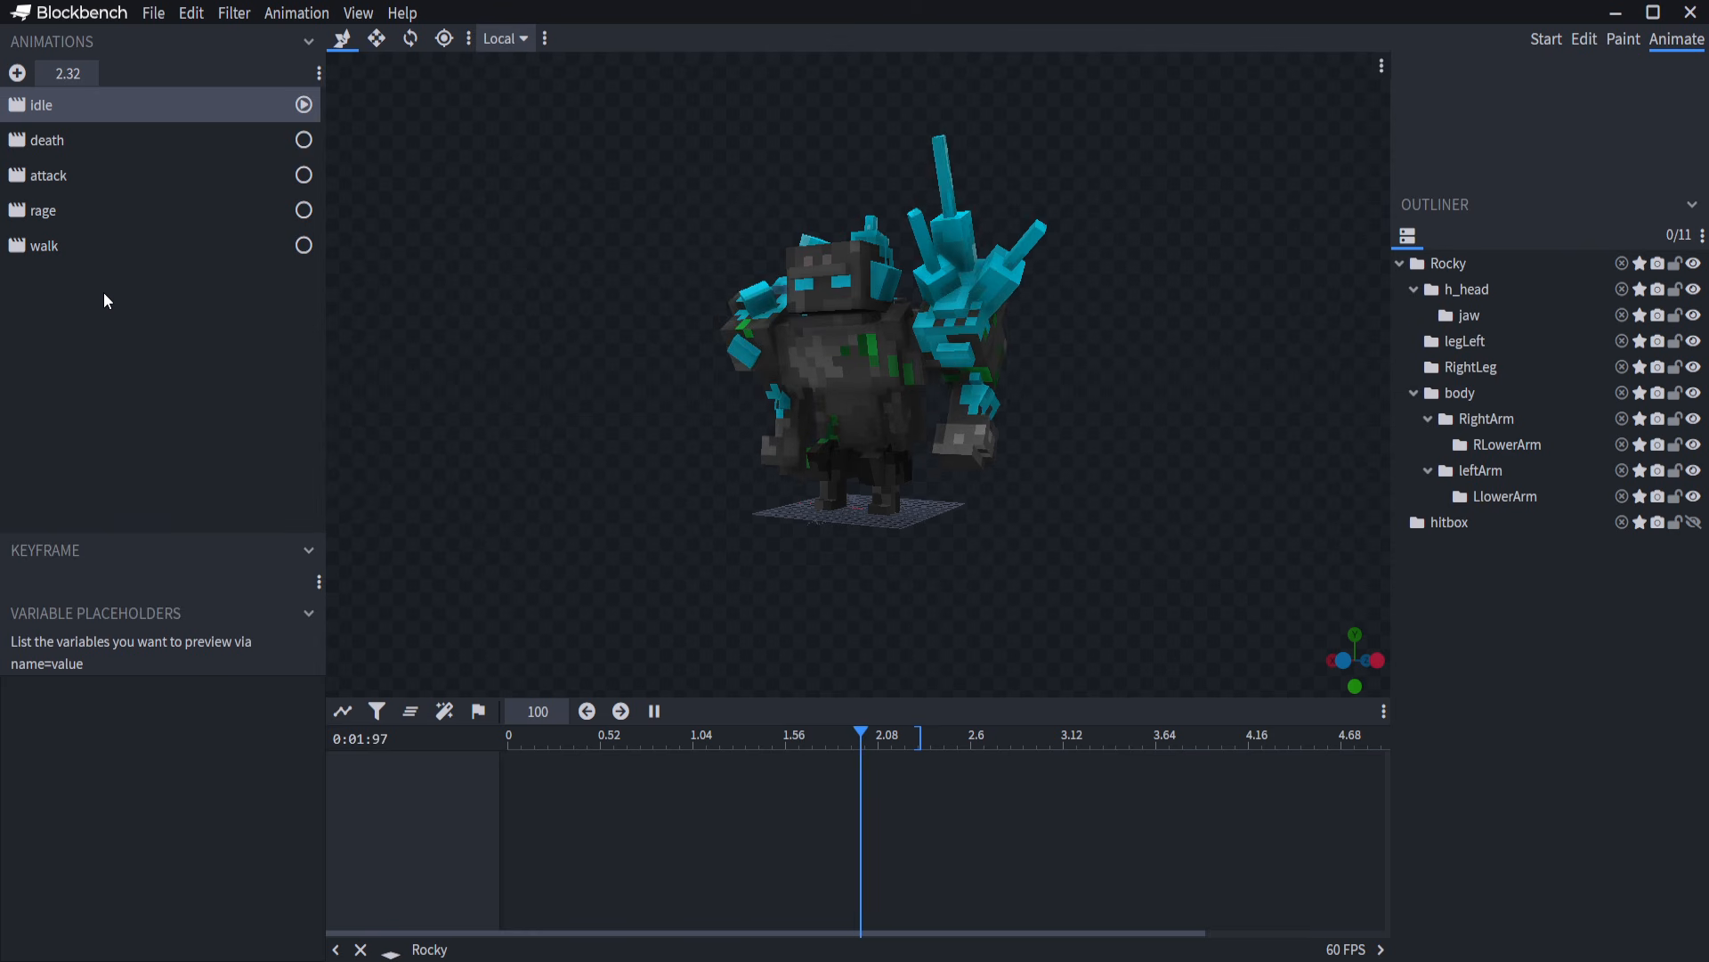
Play the walk animation and view the model's stride from the side and front.
left_click(57, 246)
left_click_drag(567, 356, 506, 351)
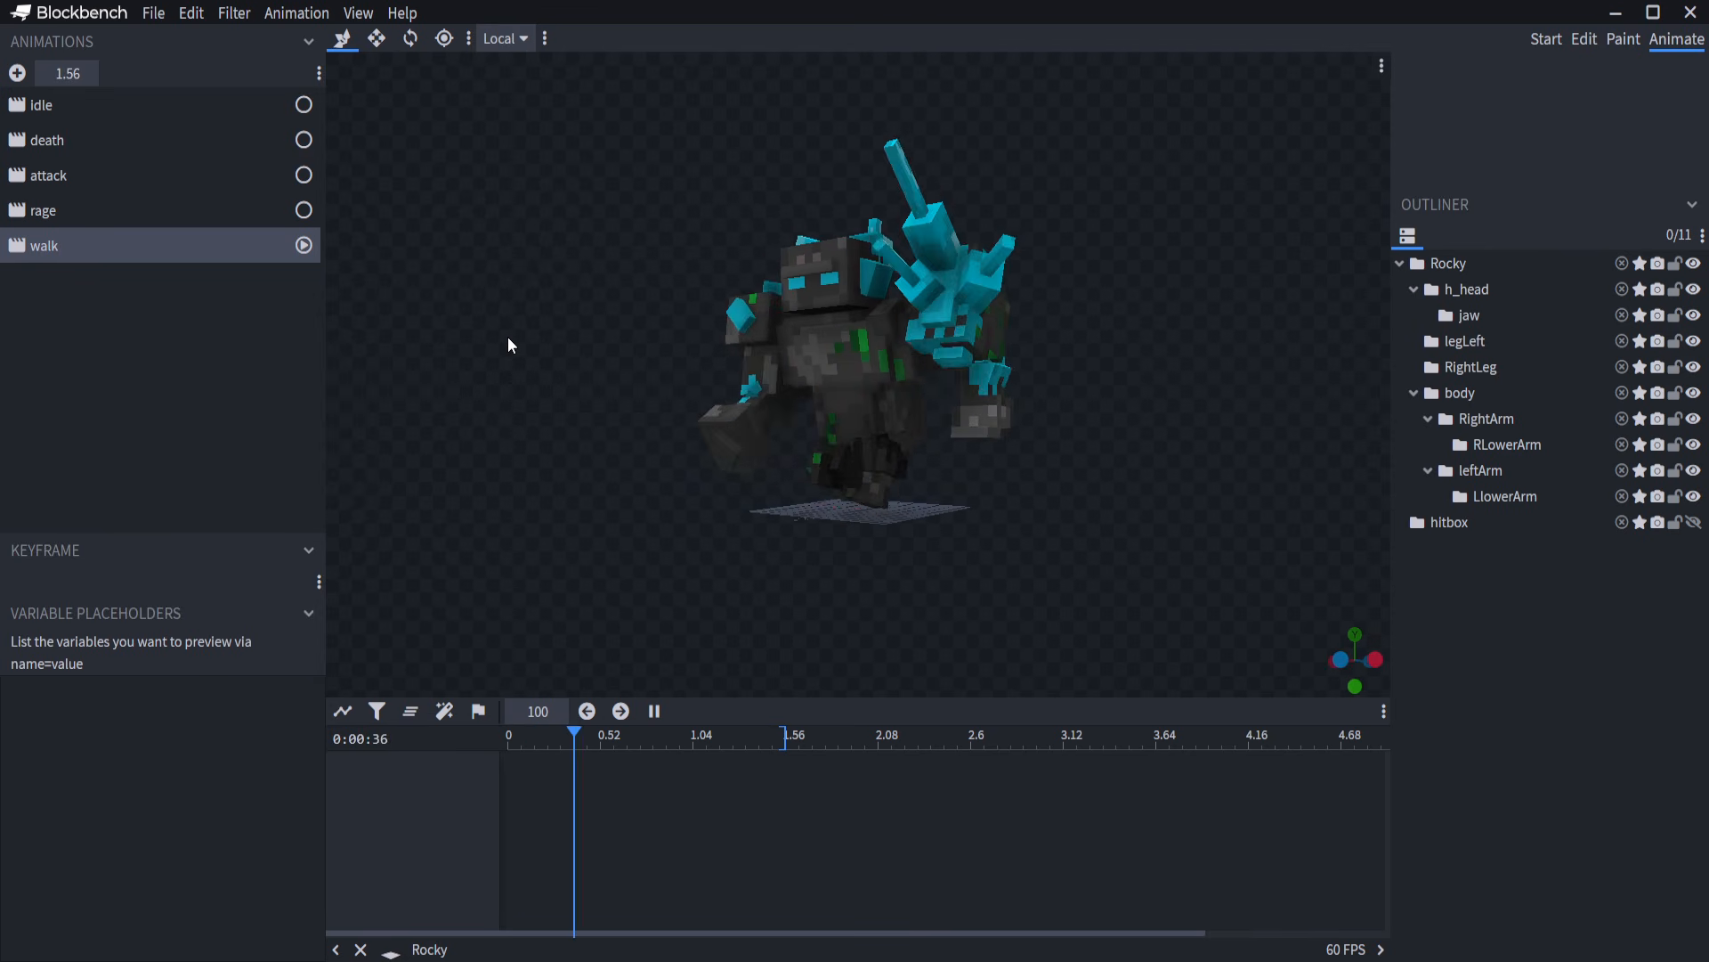
left_click_drag(510, 345, 1038, 461)
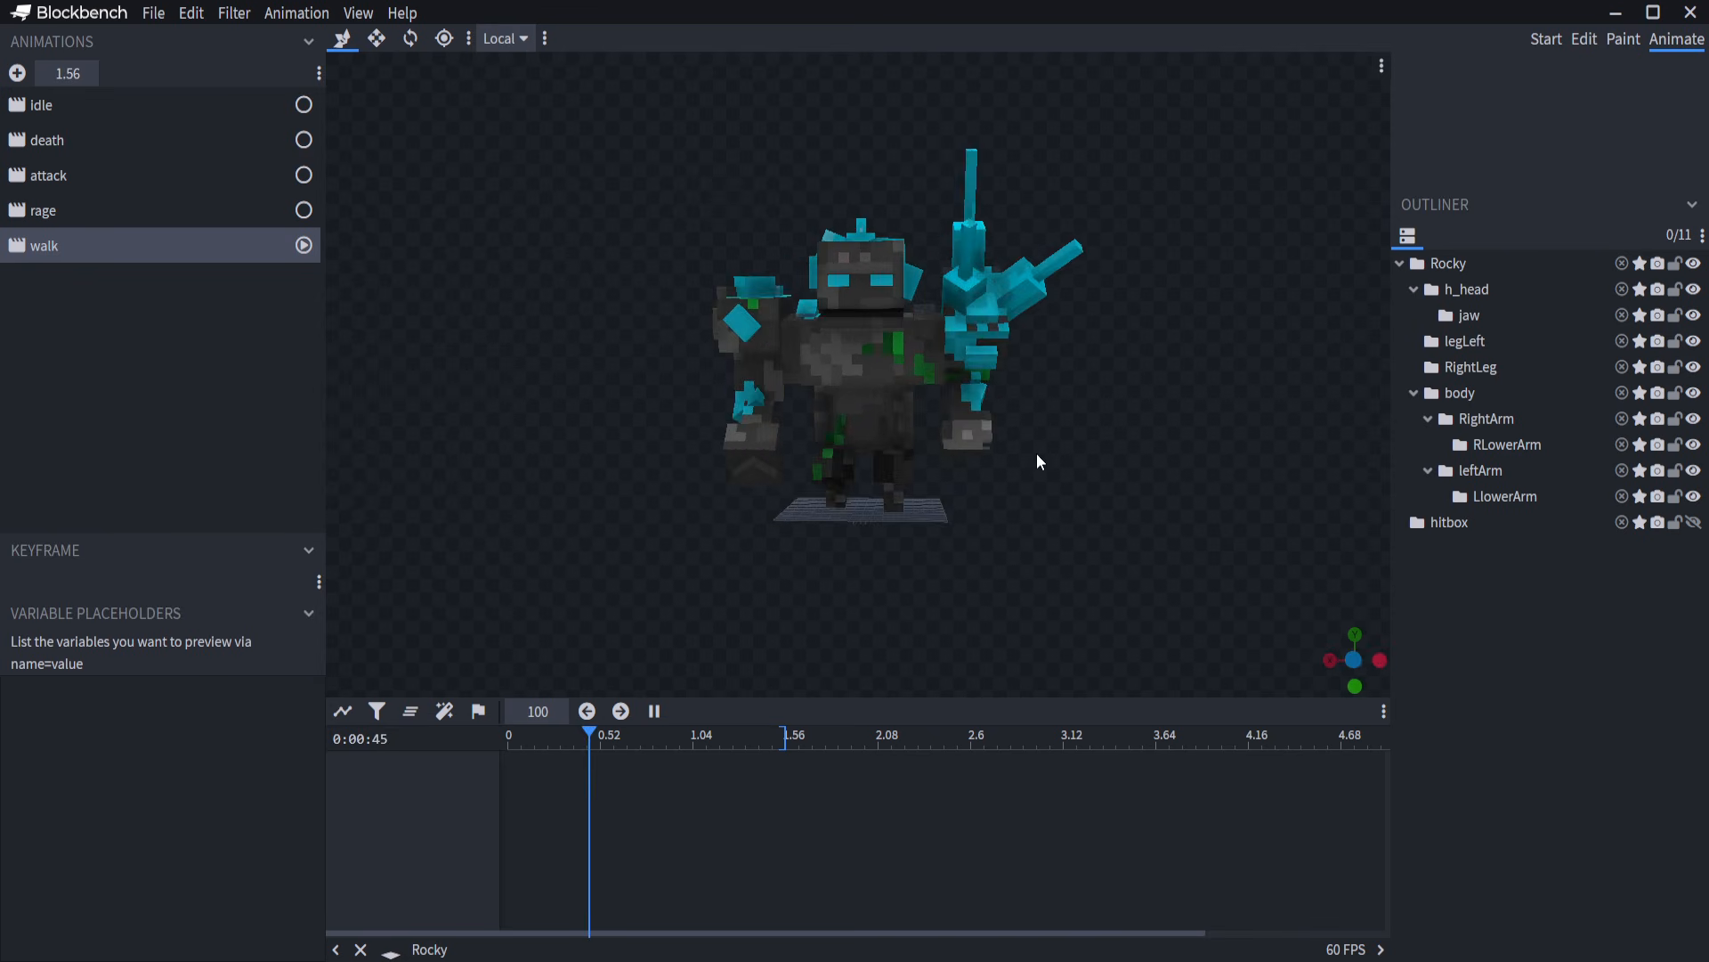
Preview the rage animation and the attack animation from several angles.
left_click(105, 208)
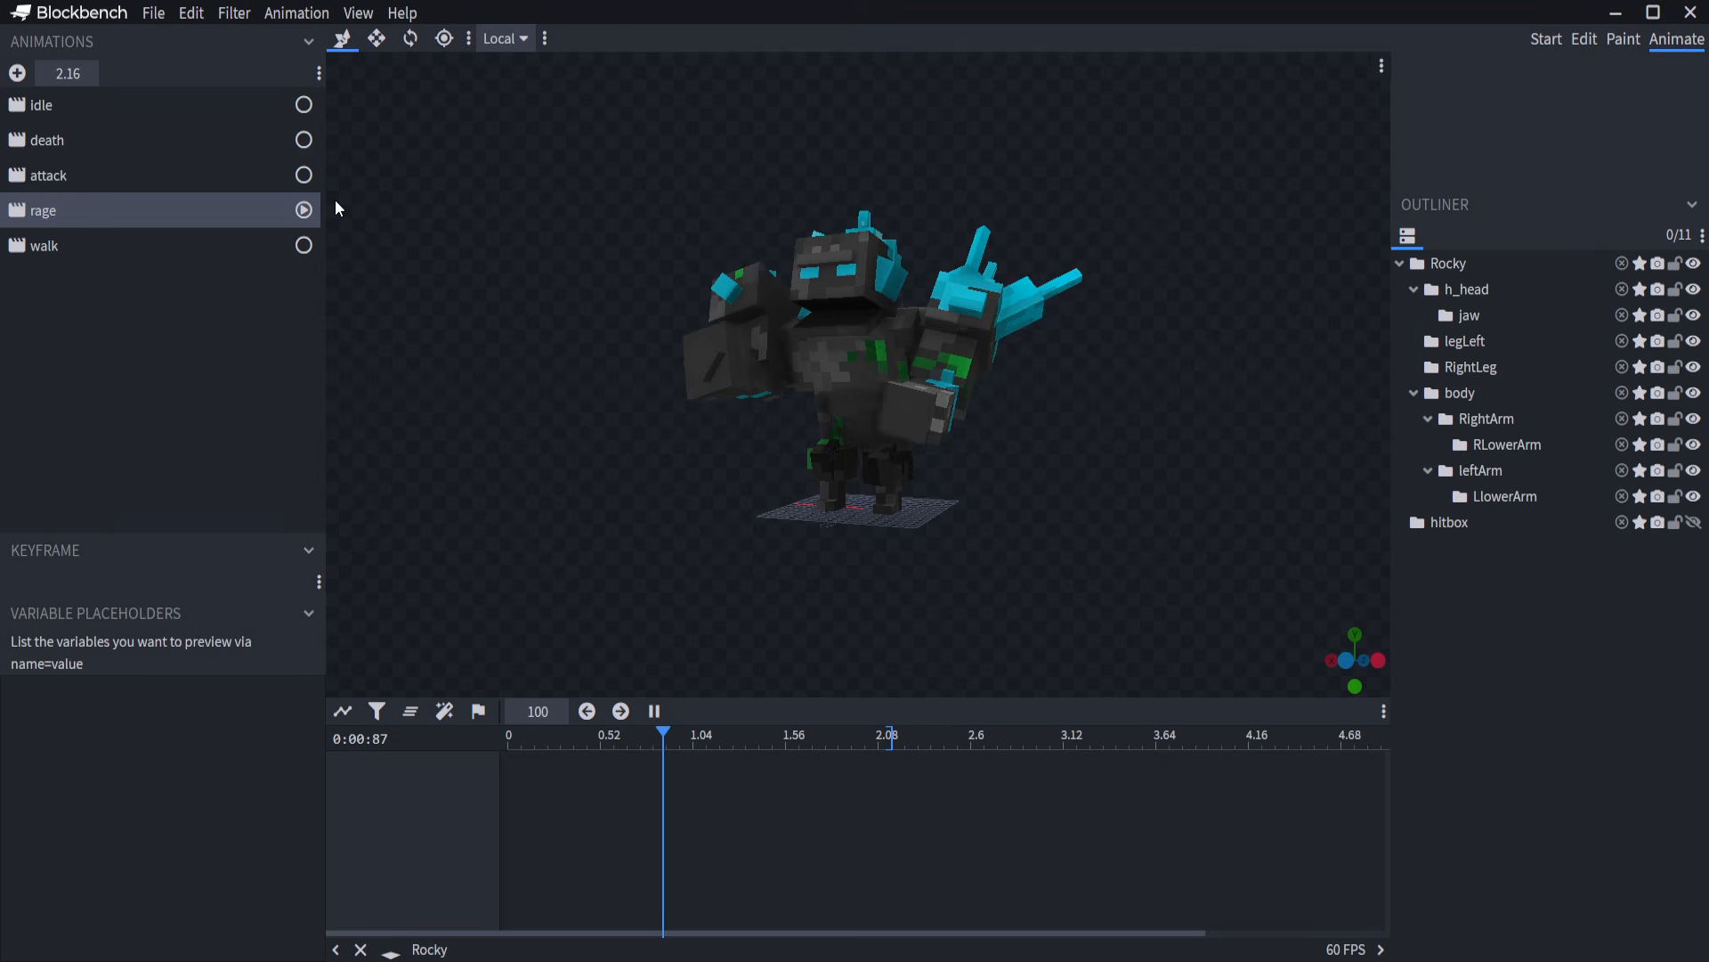
left_click_drag(496, 351, 762, 320)
left_click(94, 173)
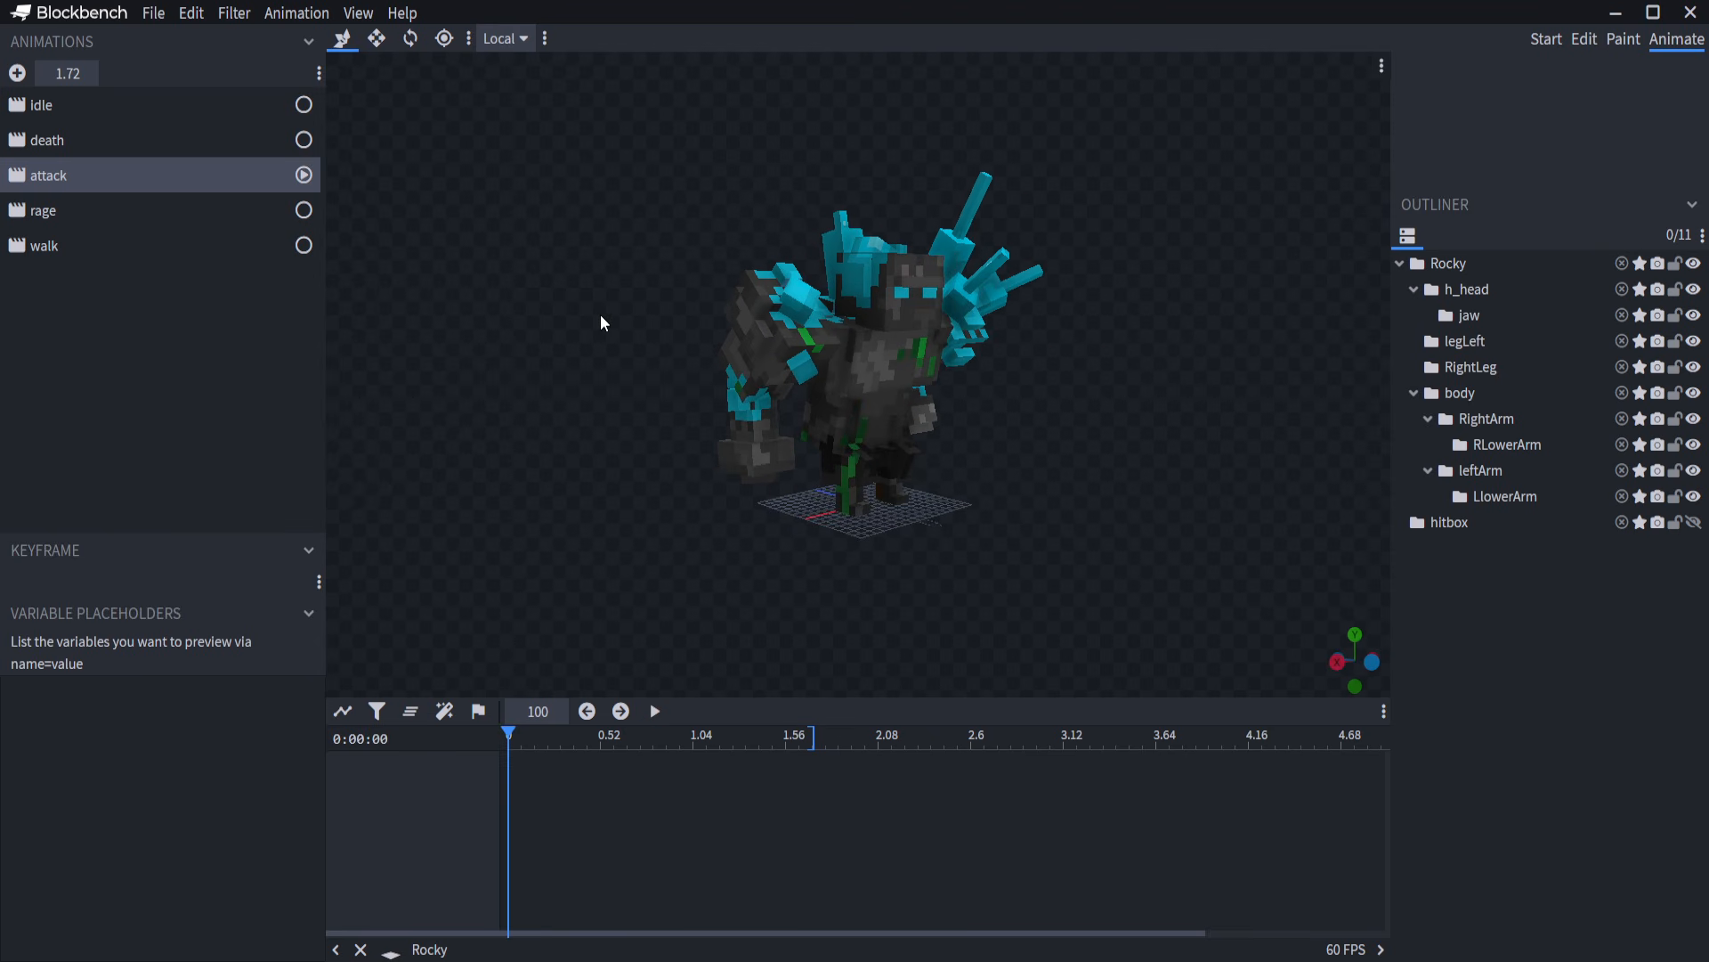
left_click_drag(602, 322, 659, 165)
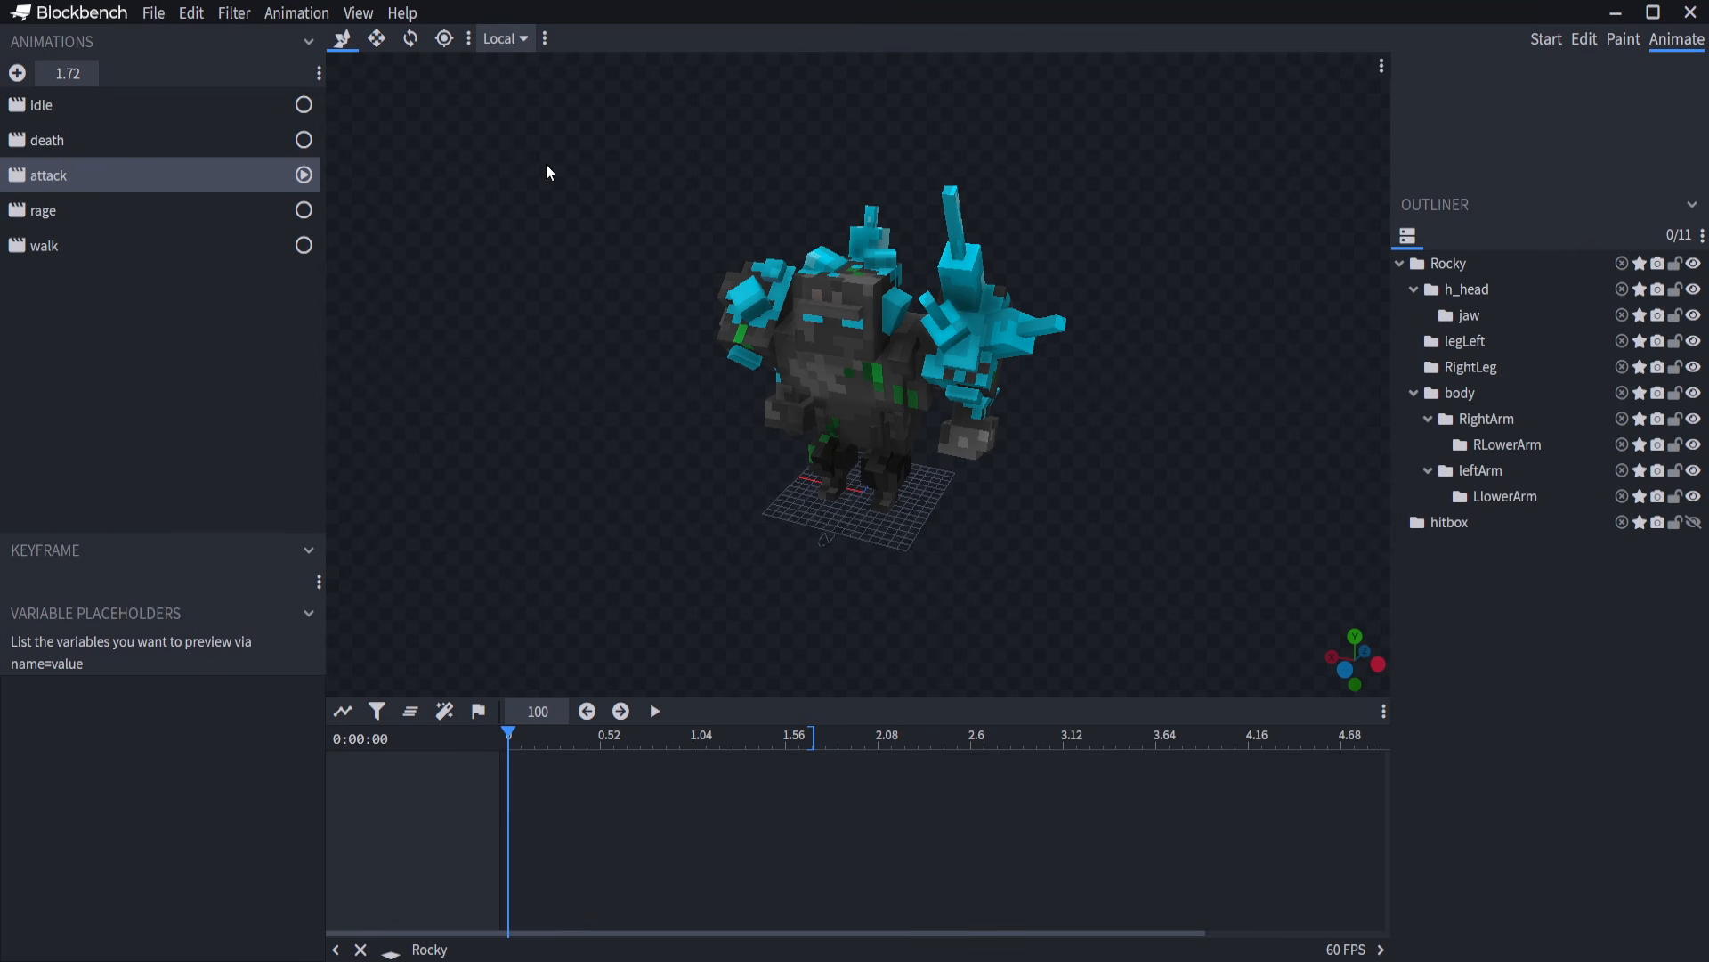
Play the death animation and examine the collapsed body parts up close from several sides.
left_click(155, 138)
left_click(303, 139)
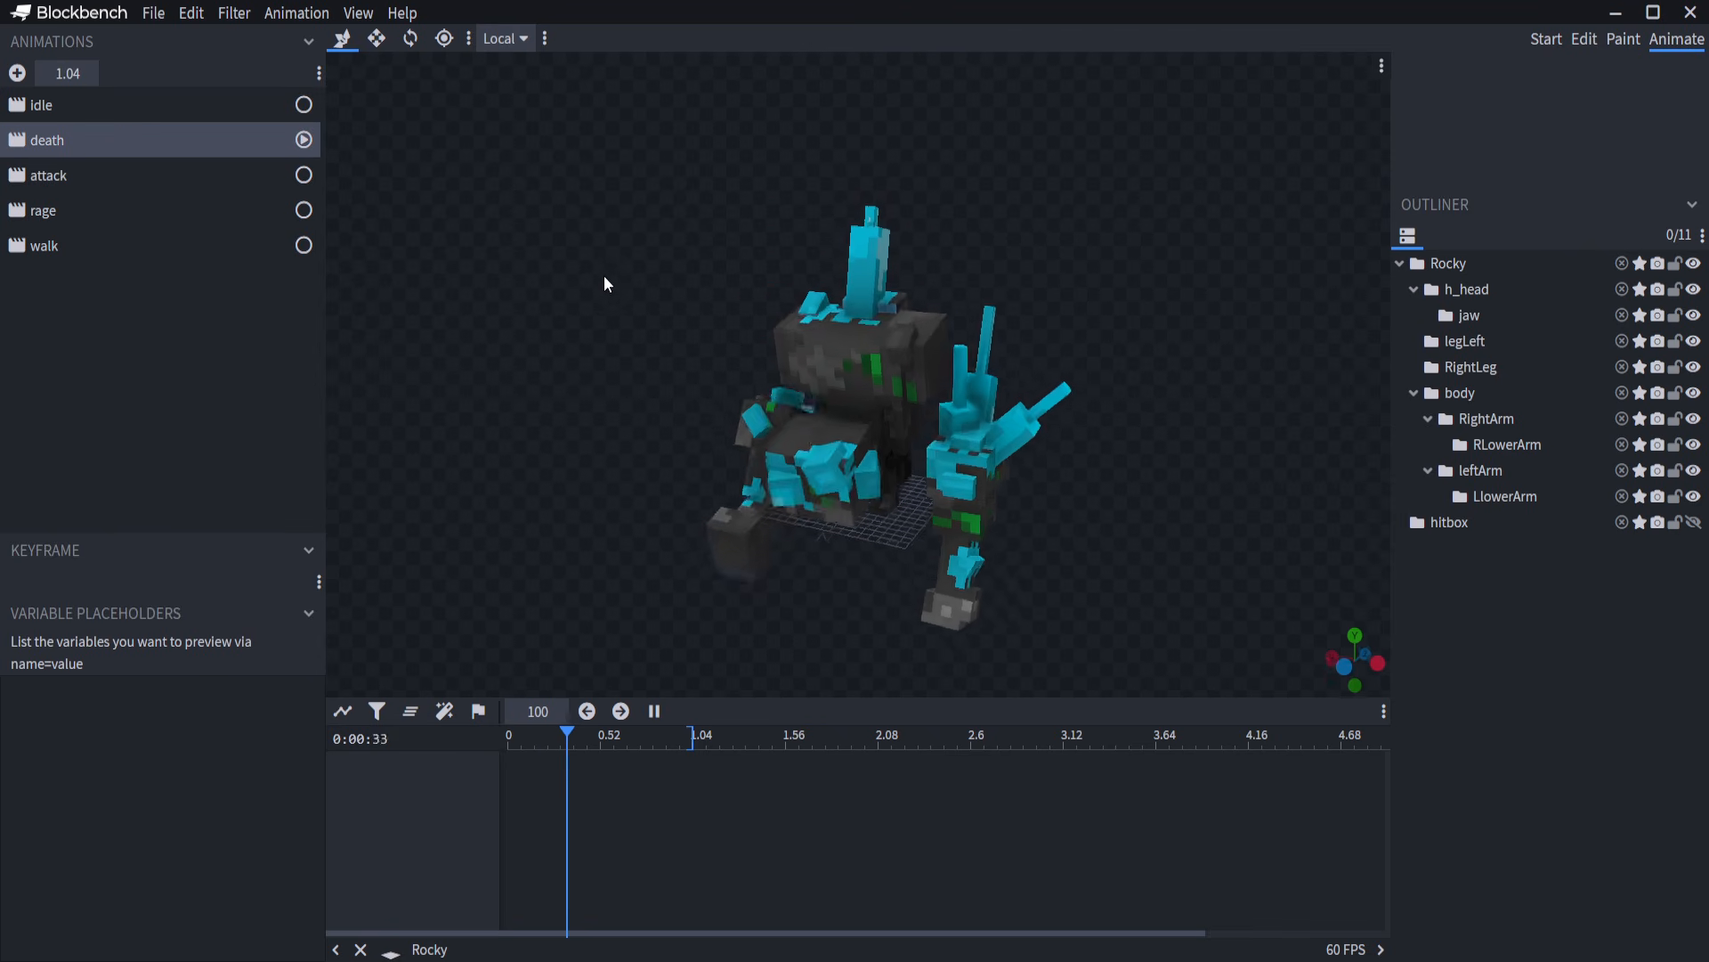
left_click_drag(833, 243, 535, 269)
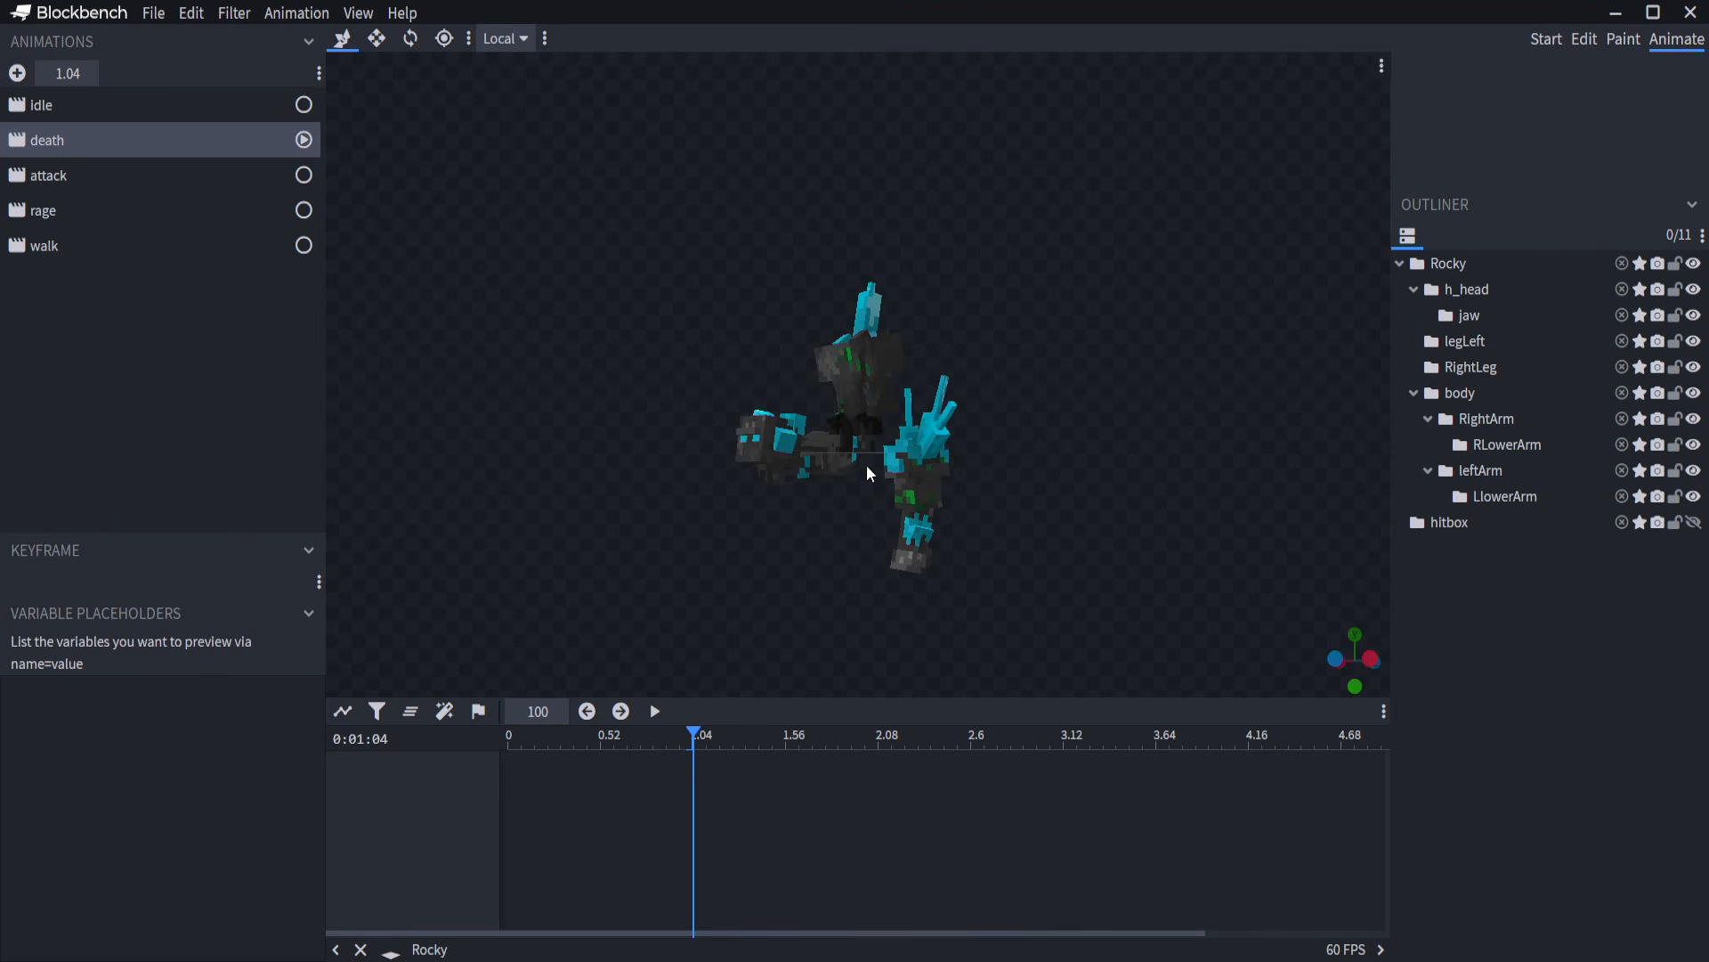
scroll(842, 508, "up", 2)
scroll(844, 494, "up", 3)
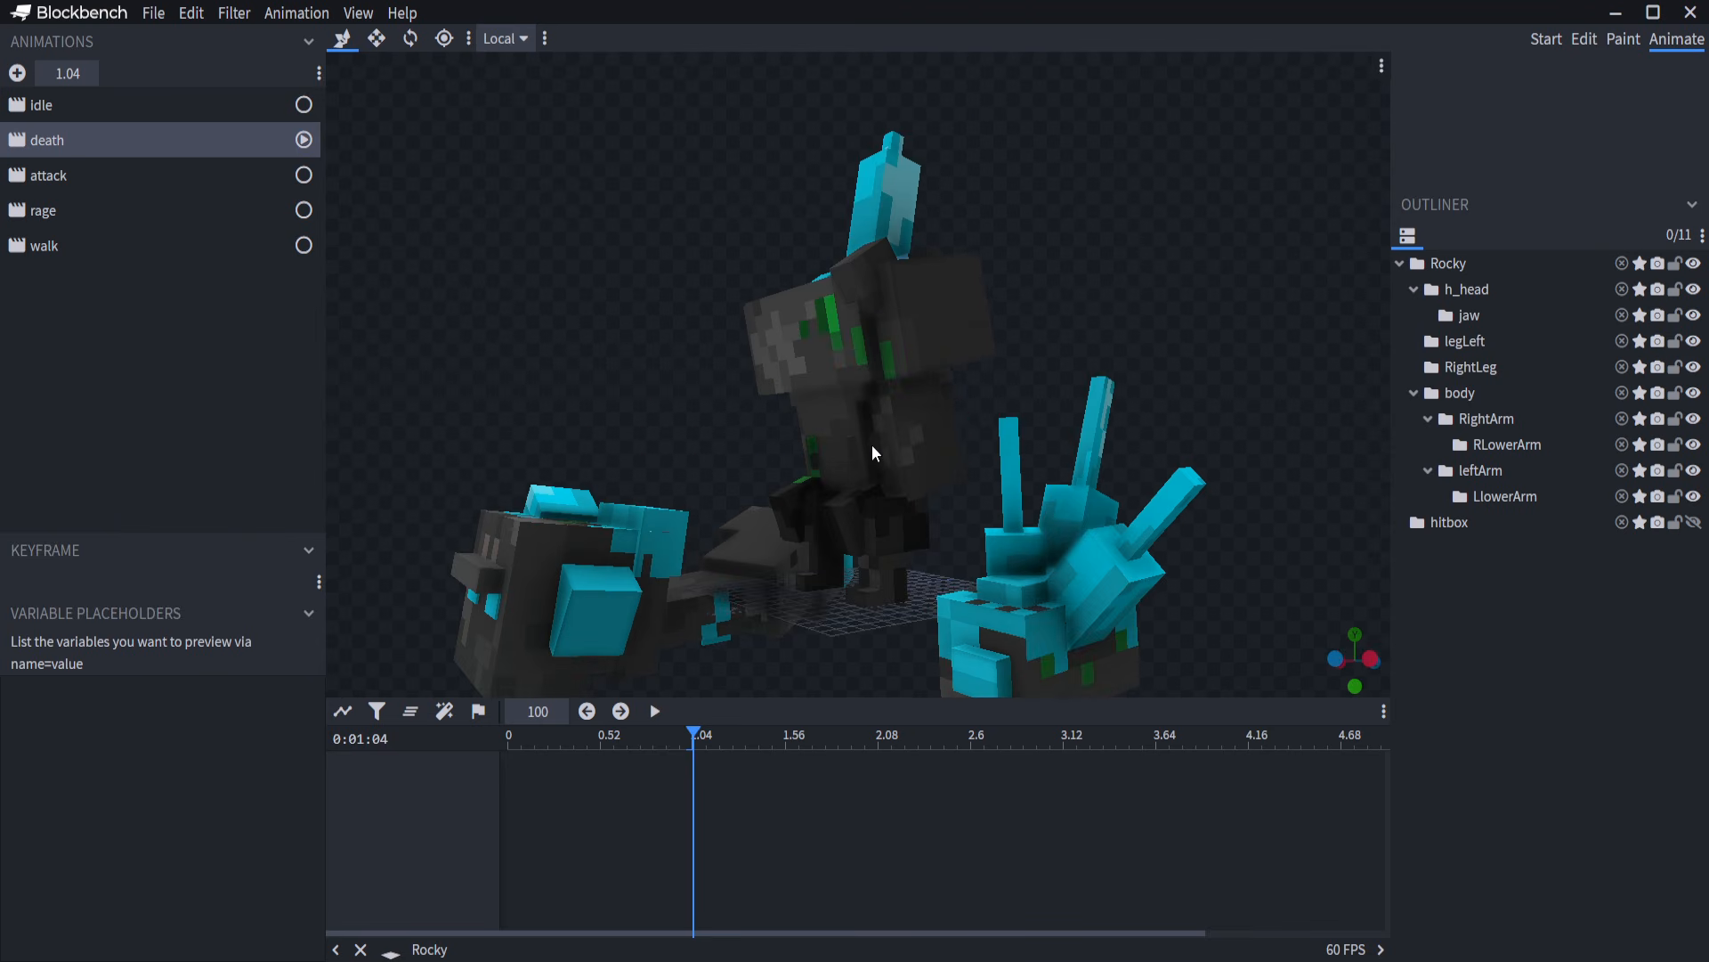
left_click_drag(1100, 334, 1355, 344)
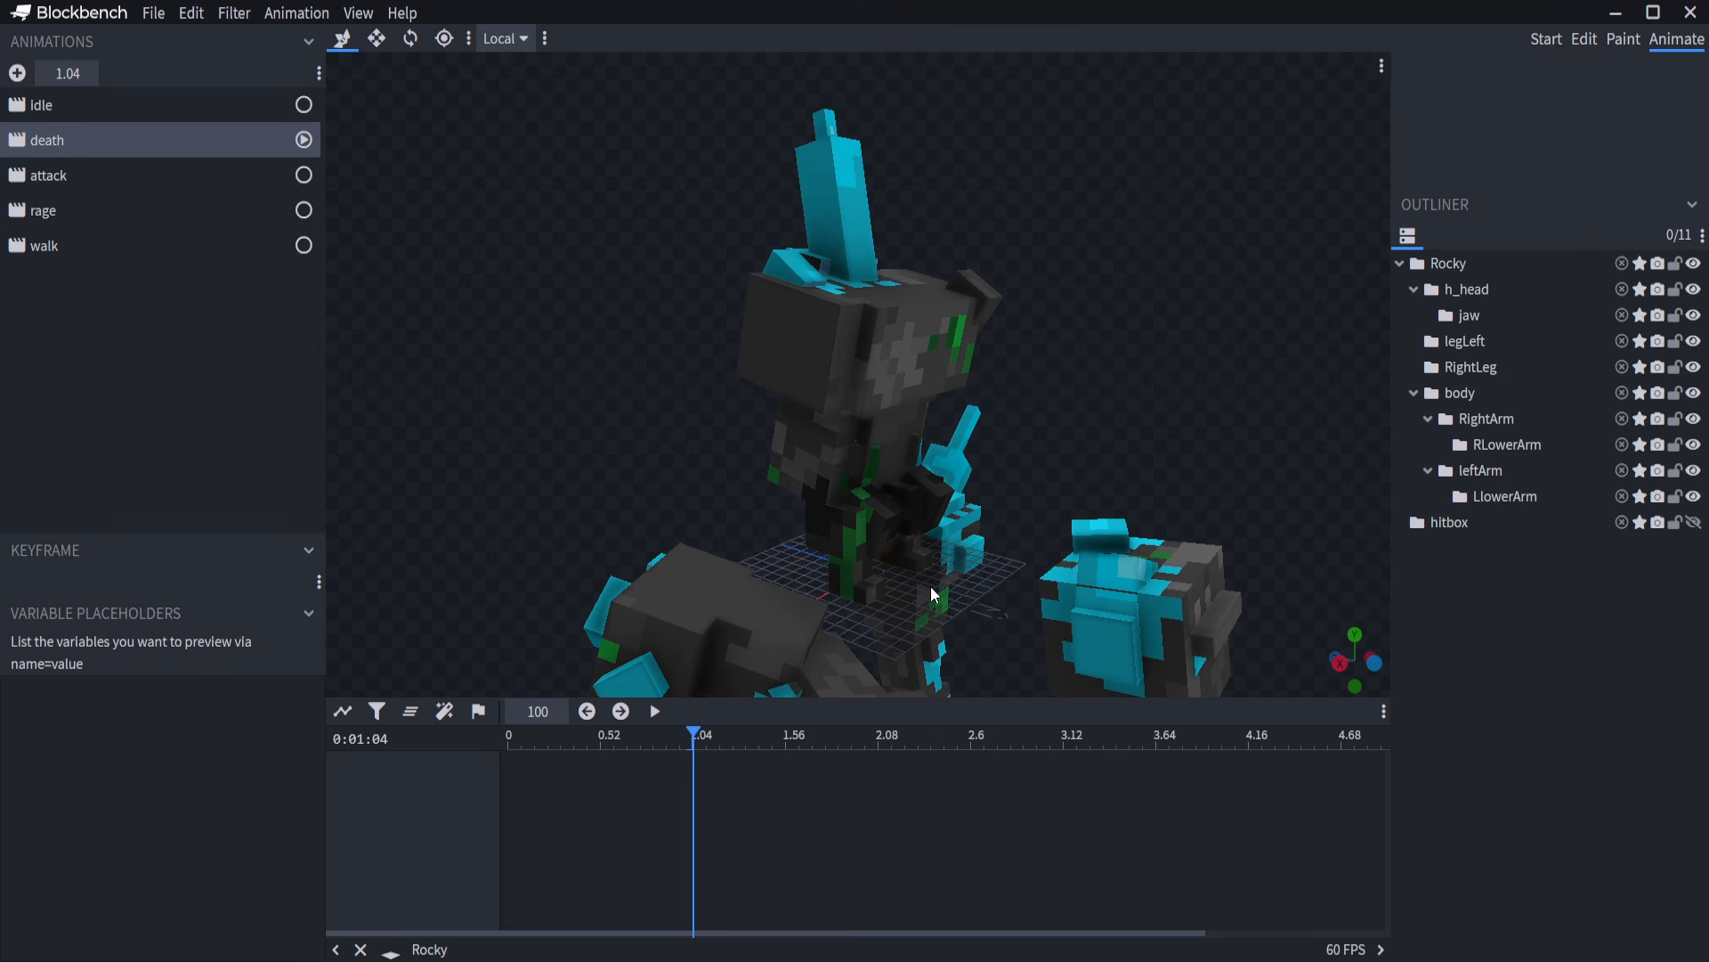
scroll(1053, 443, "down", 3)
mouse_move(1053, 443)
left_mouse_down()
mouse_move(869, 418)
mouse_move(1060, 414)
left_mouse_up()
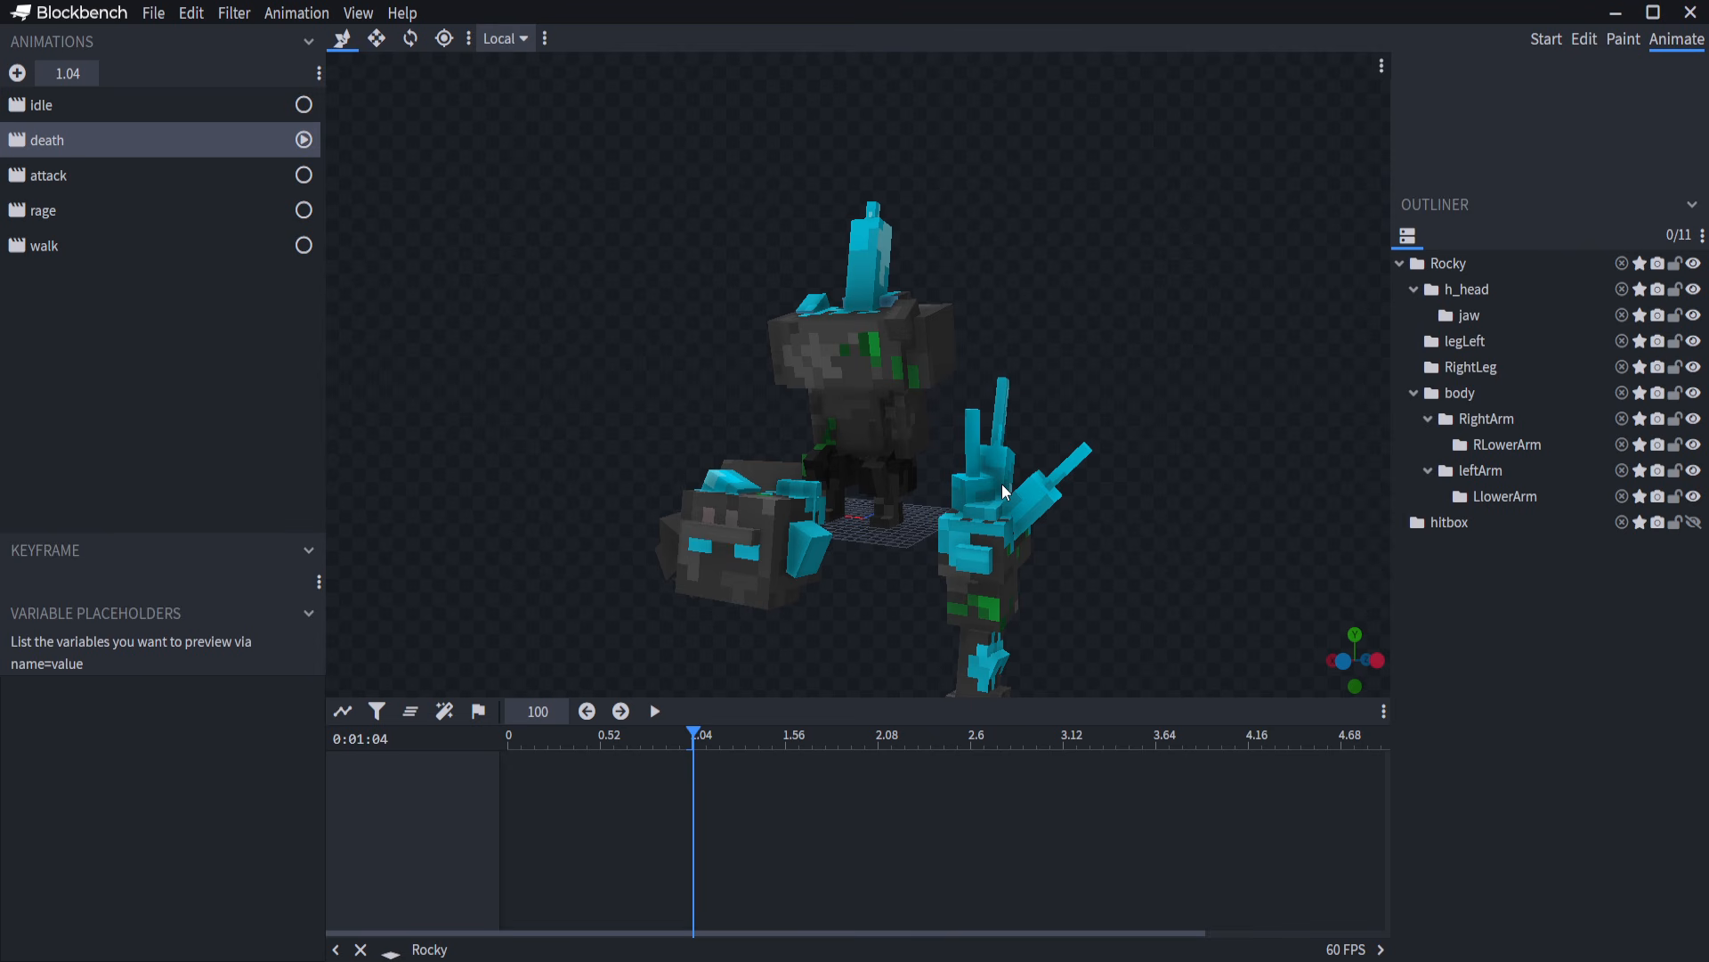
Replay the idle and walk animations, examining the model's movement from the front and side.
left_click(304, 140)
left_click(151, 105)
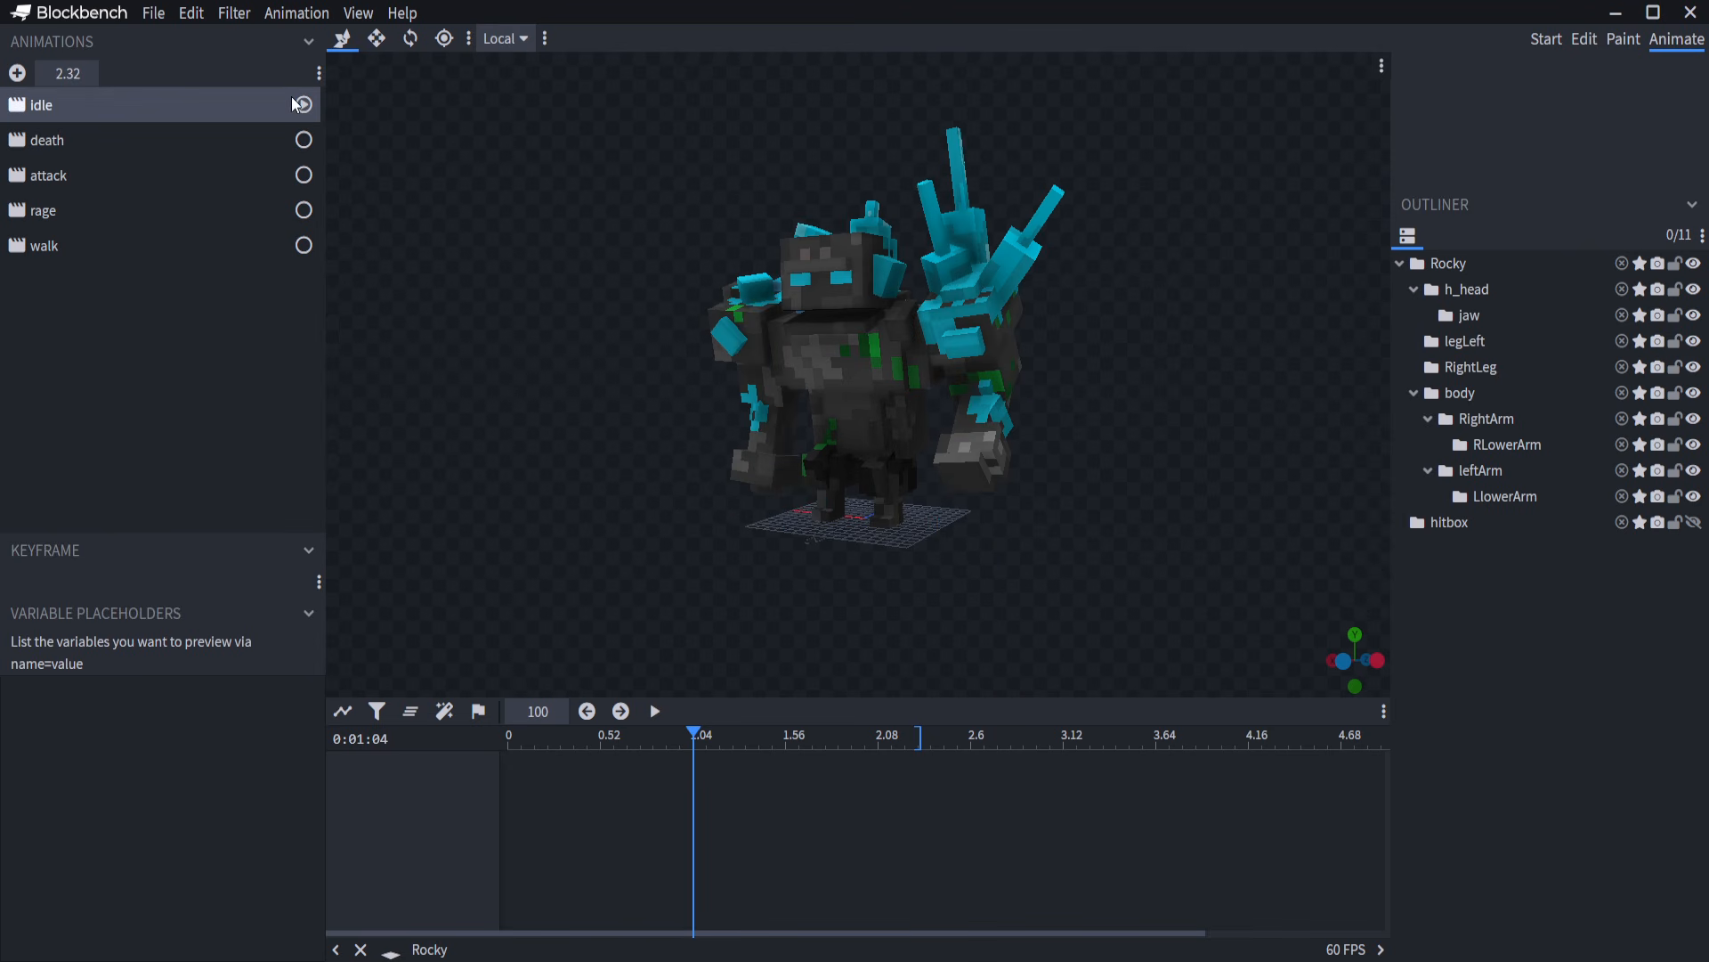
key("space")
left_click_drag(762, 210, 847, 223)
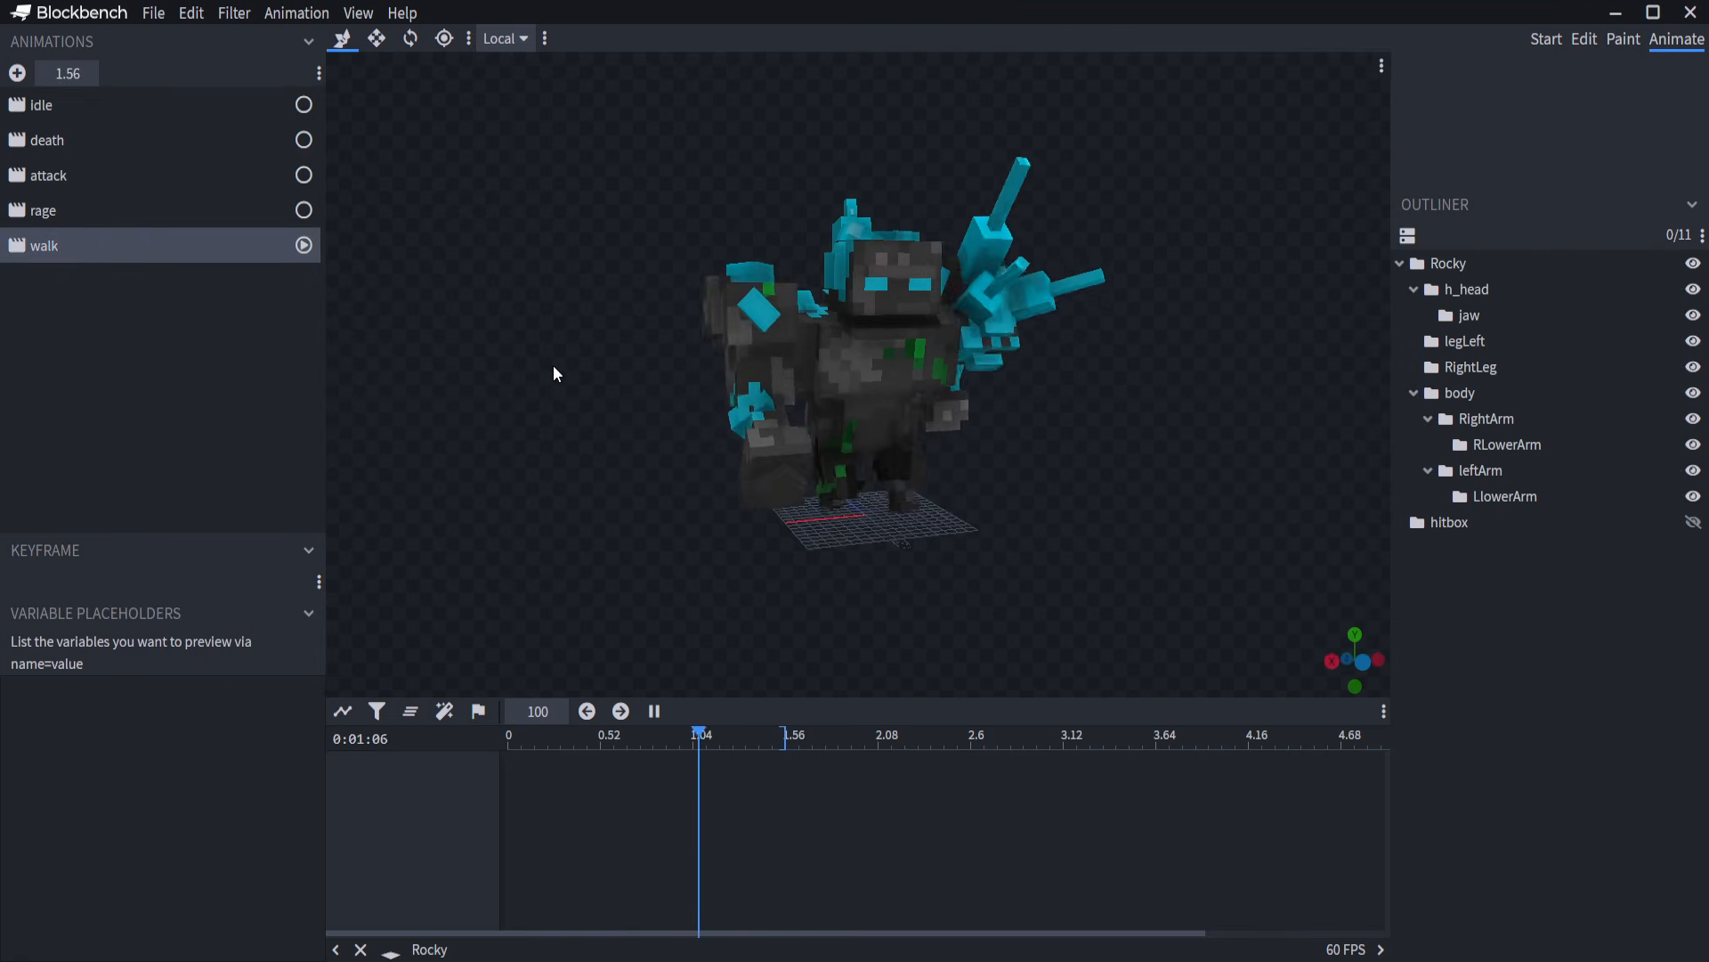
left_click_drag(644, 301, 597, 287)
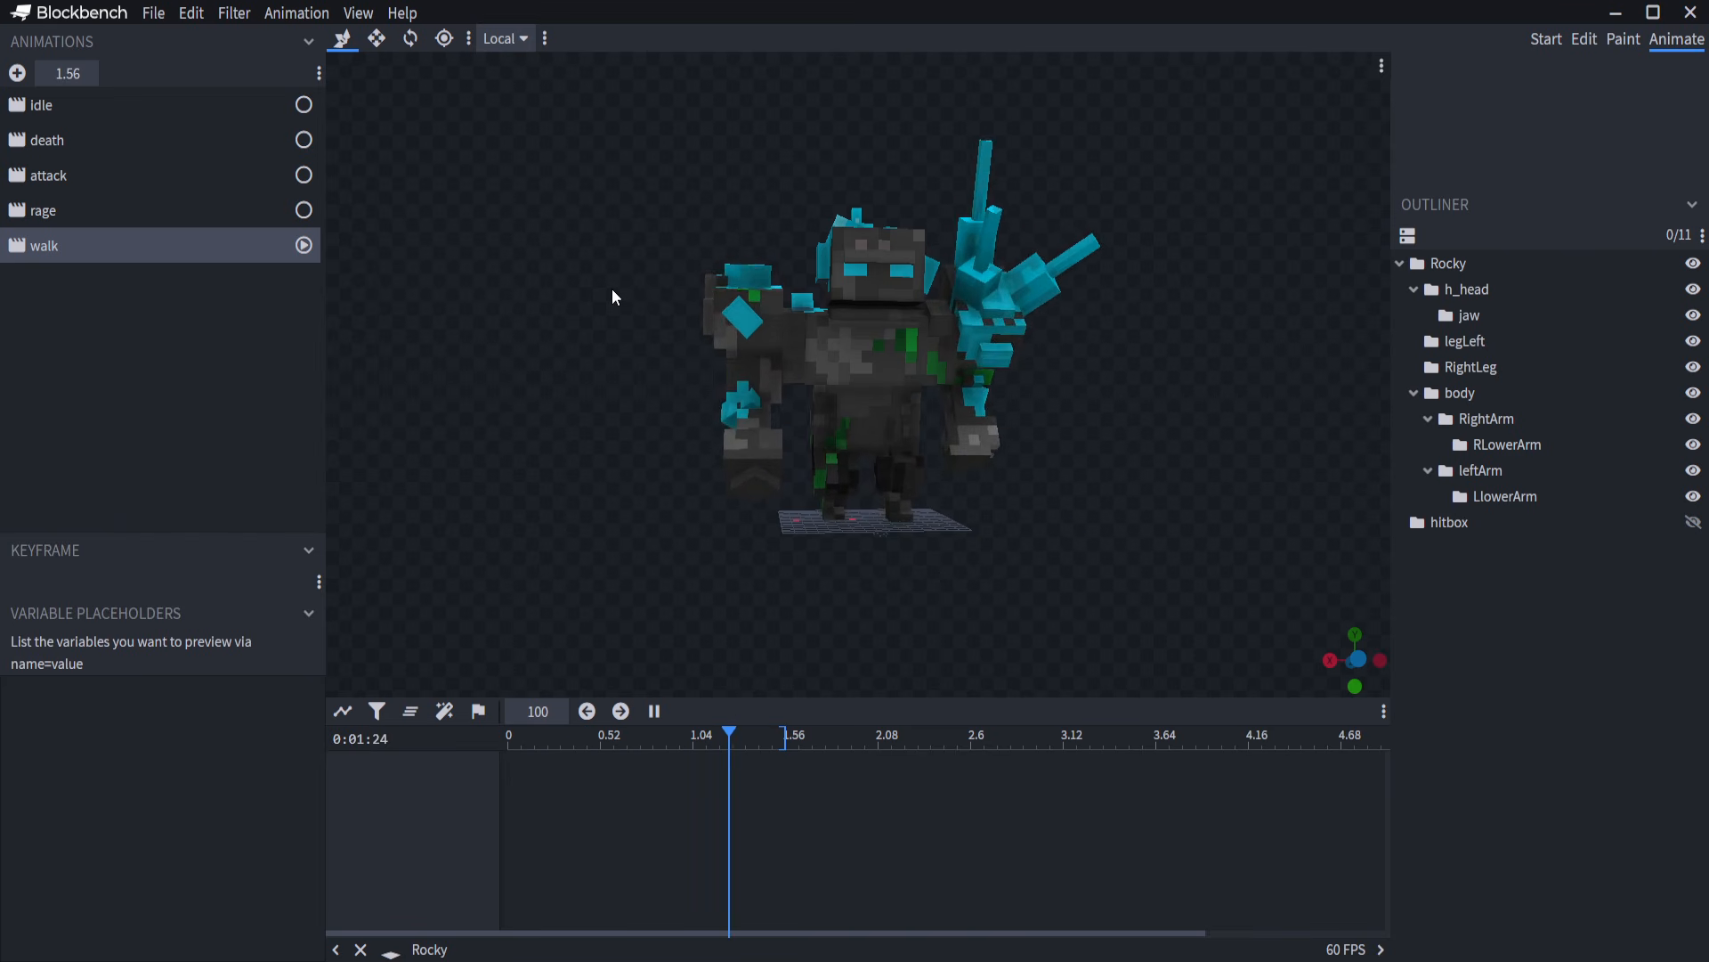
left_click_drag(1193, 419, 997, 420)
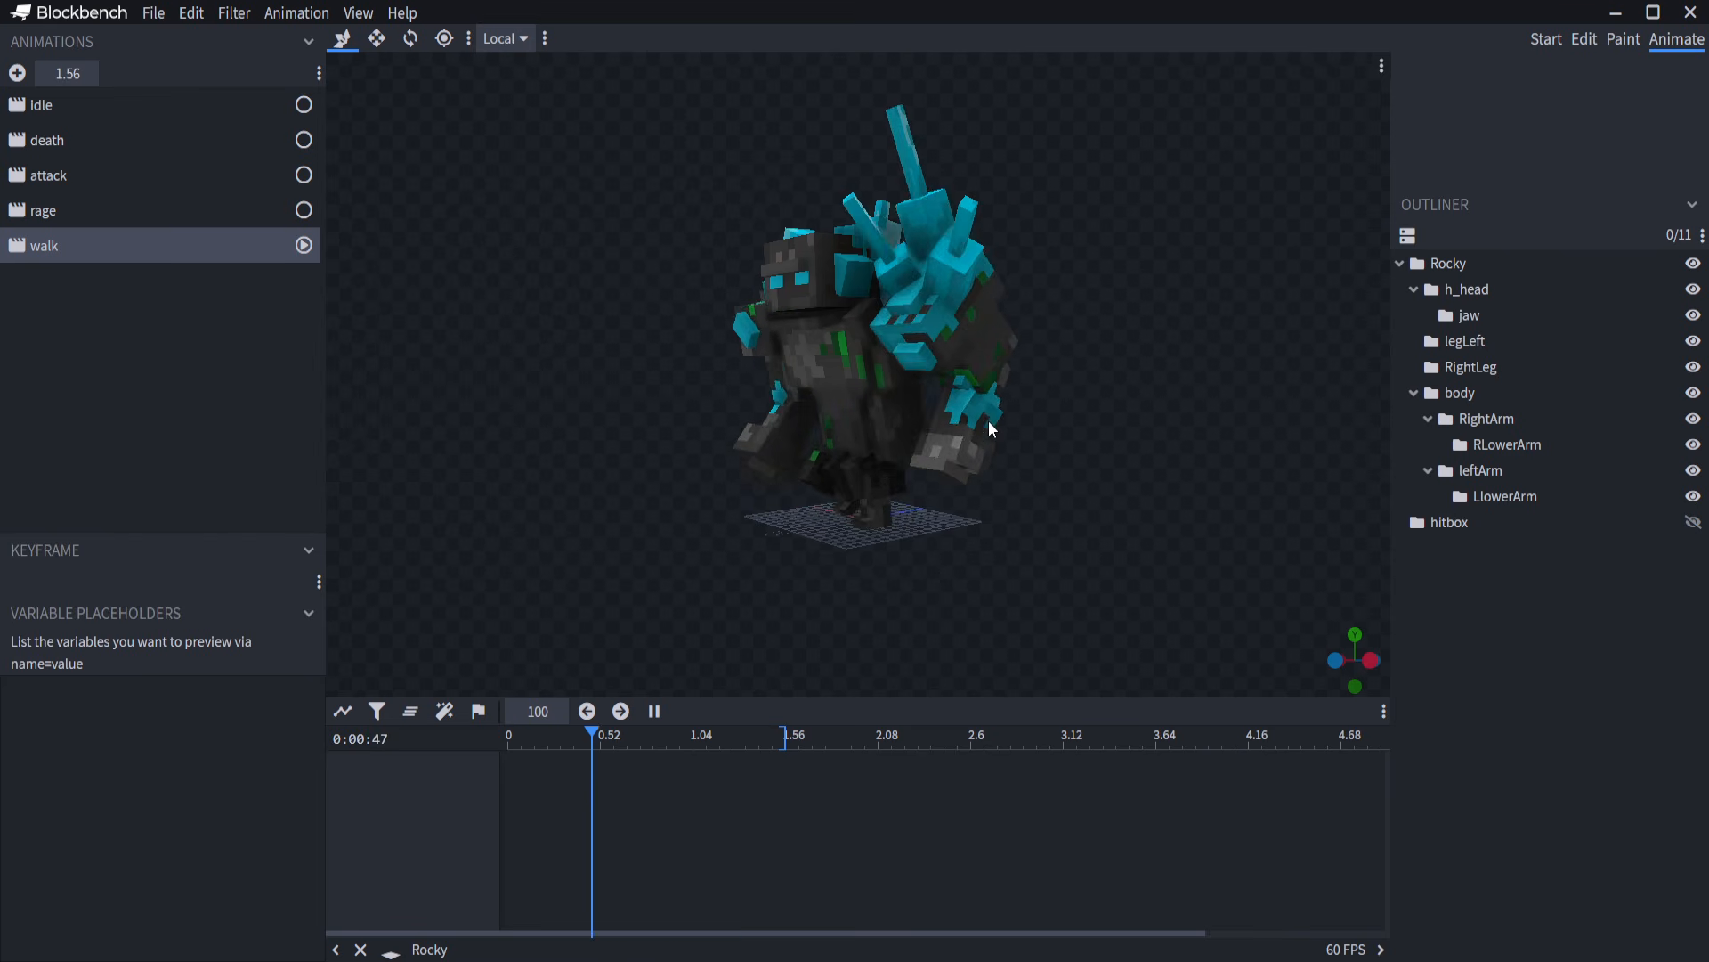
left_click_drag(988, 420, 638, 479)
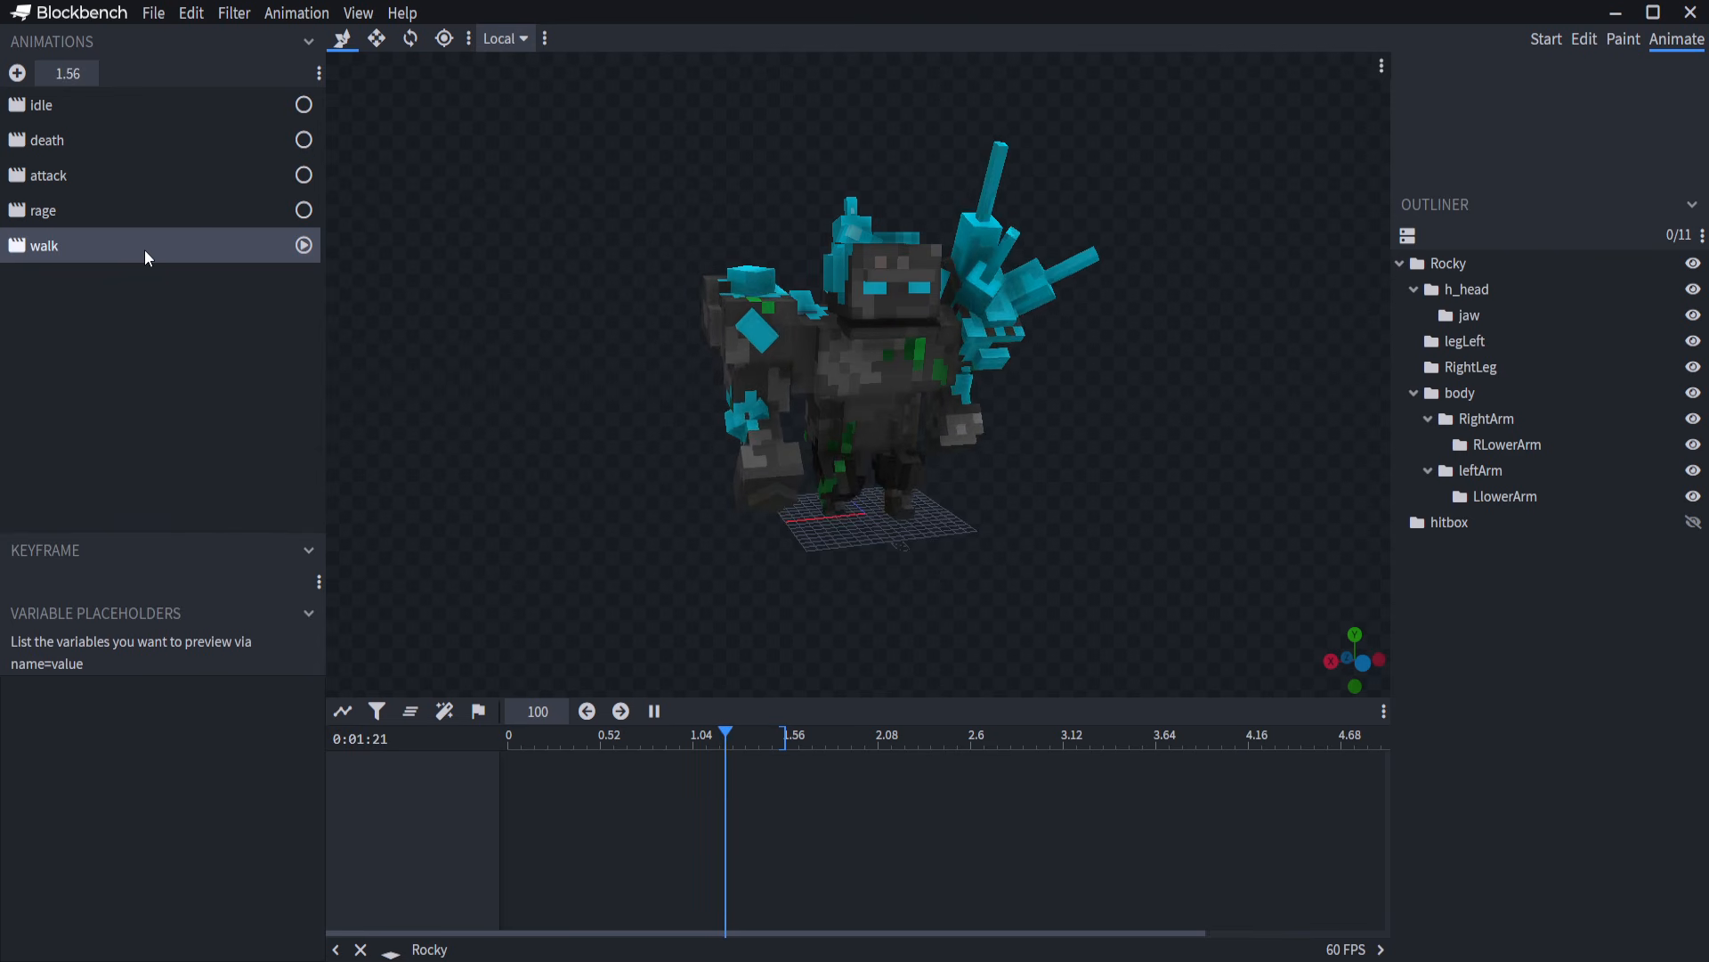
Delete the existing walk and idle animations.
key("Delete")
left_click(67, 102)
key("Delete")
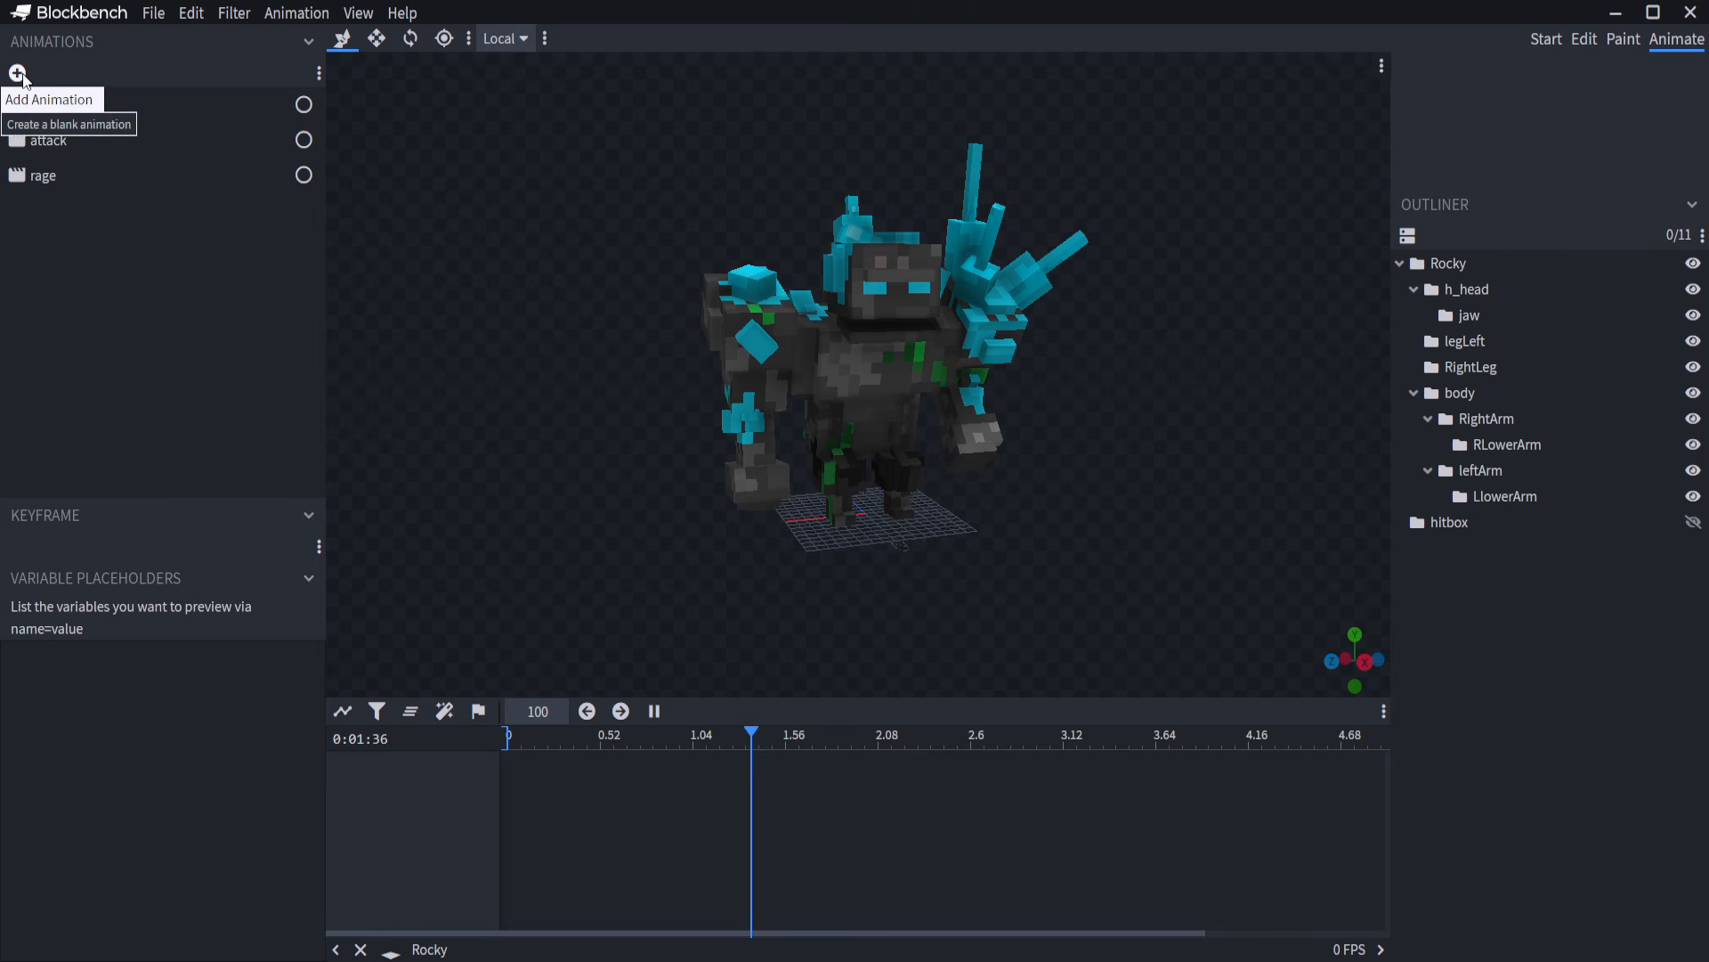
Create a new blank animation named walk with the default settings, and pause the playback.
left_click(17, 73)
left_click(702, 156)
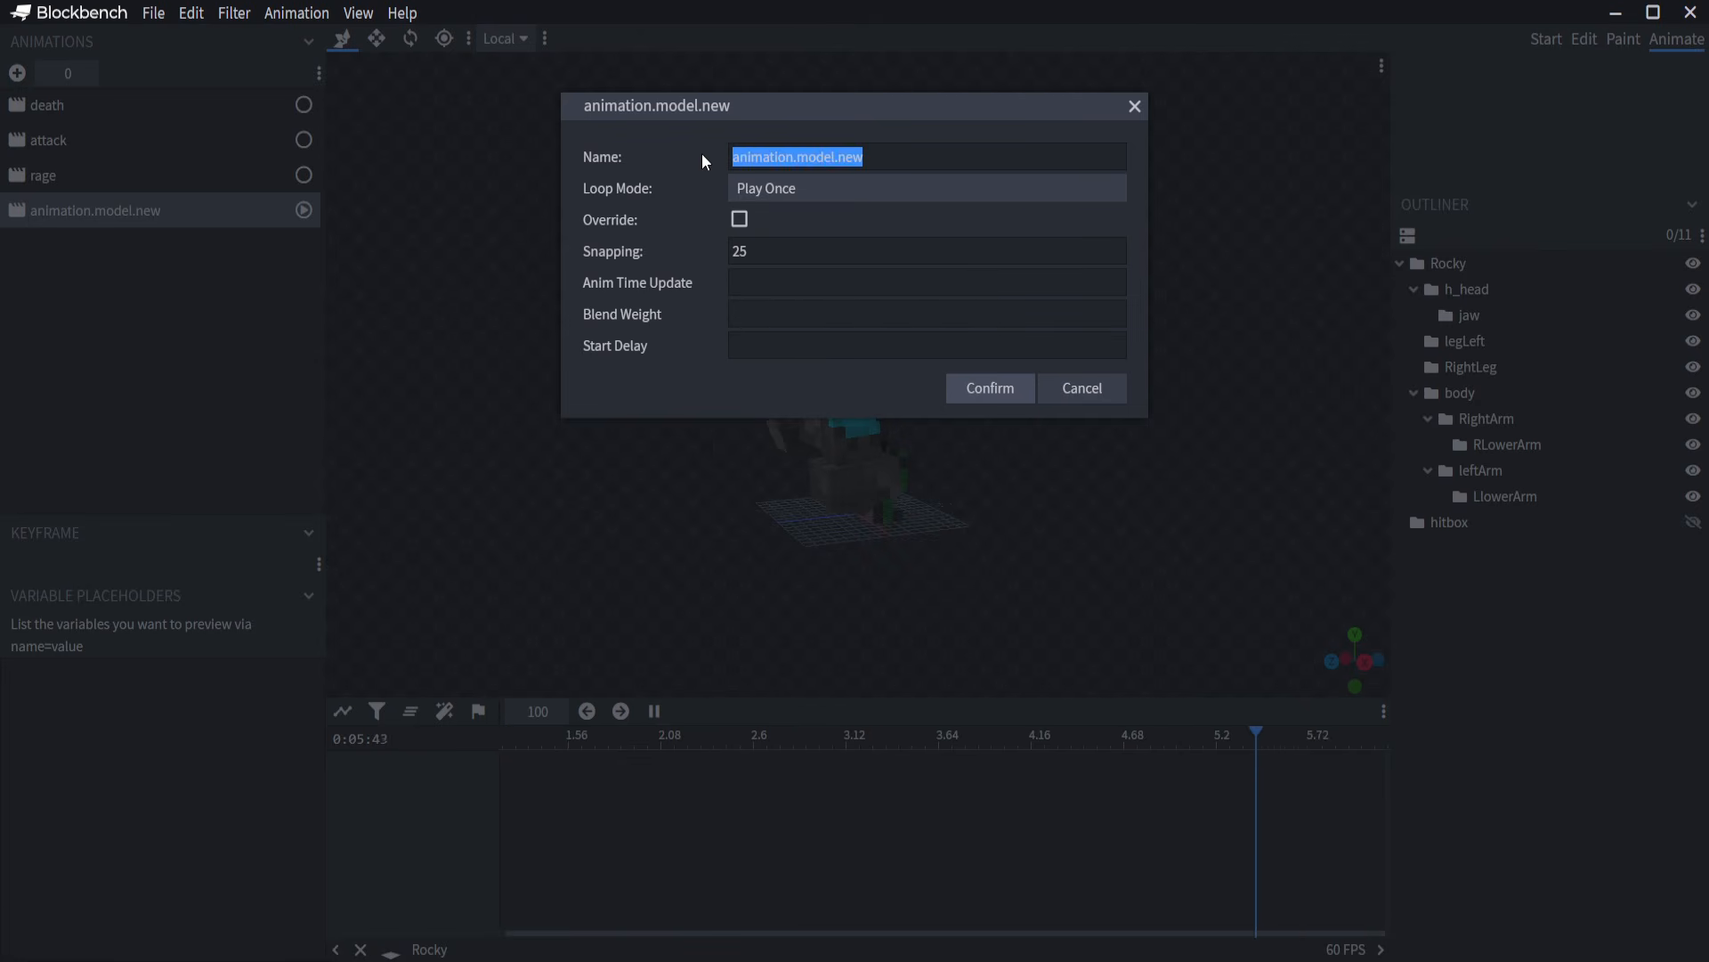
type("waelk")
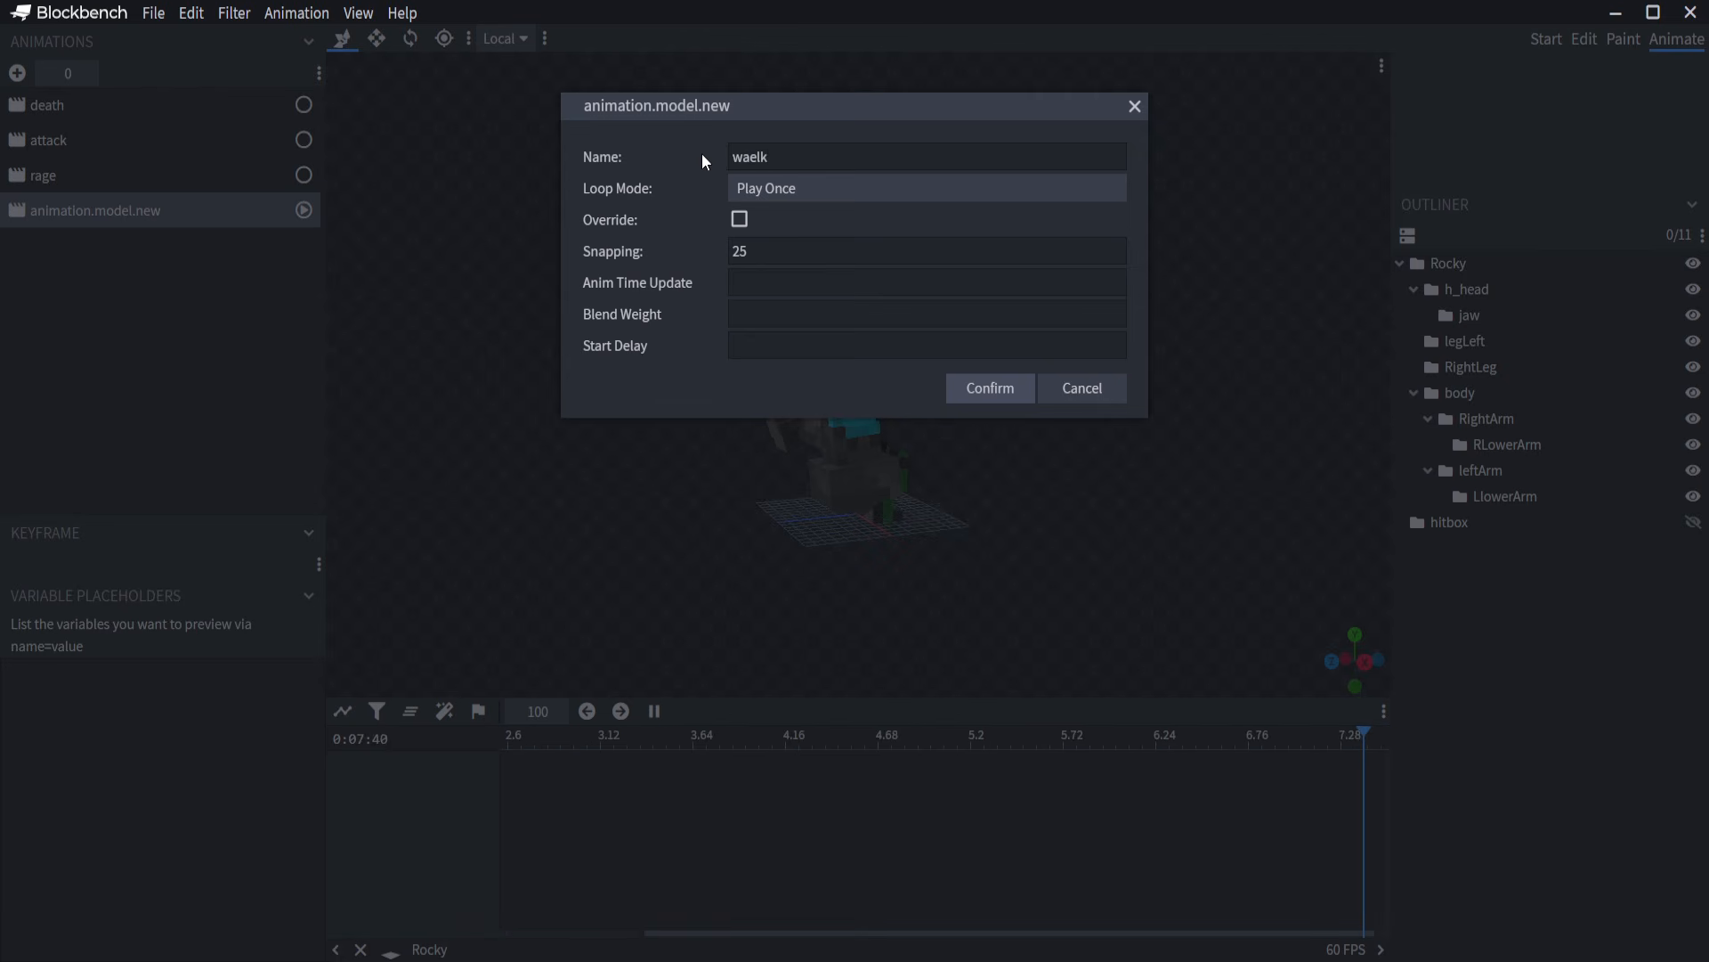
key("BackSpace")
key("BackSpace")
key("BackSpace")
type("lk")
key("Return")
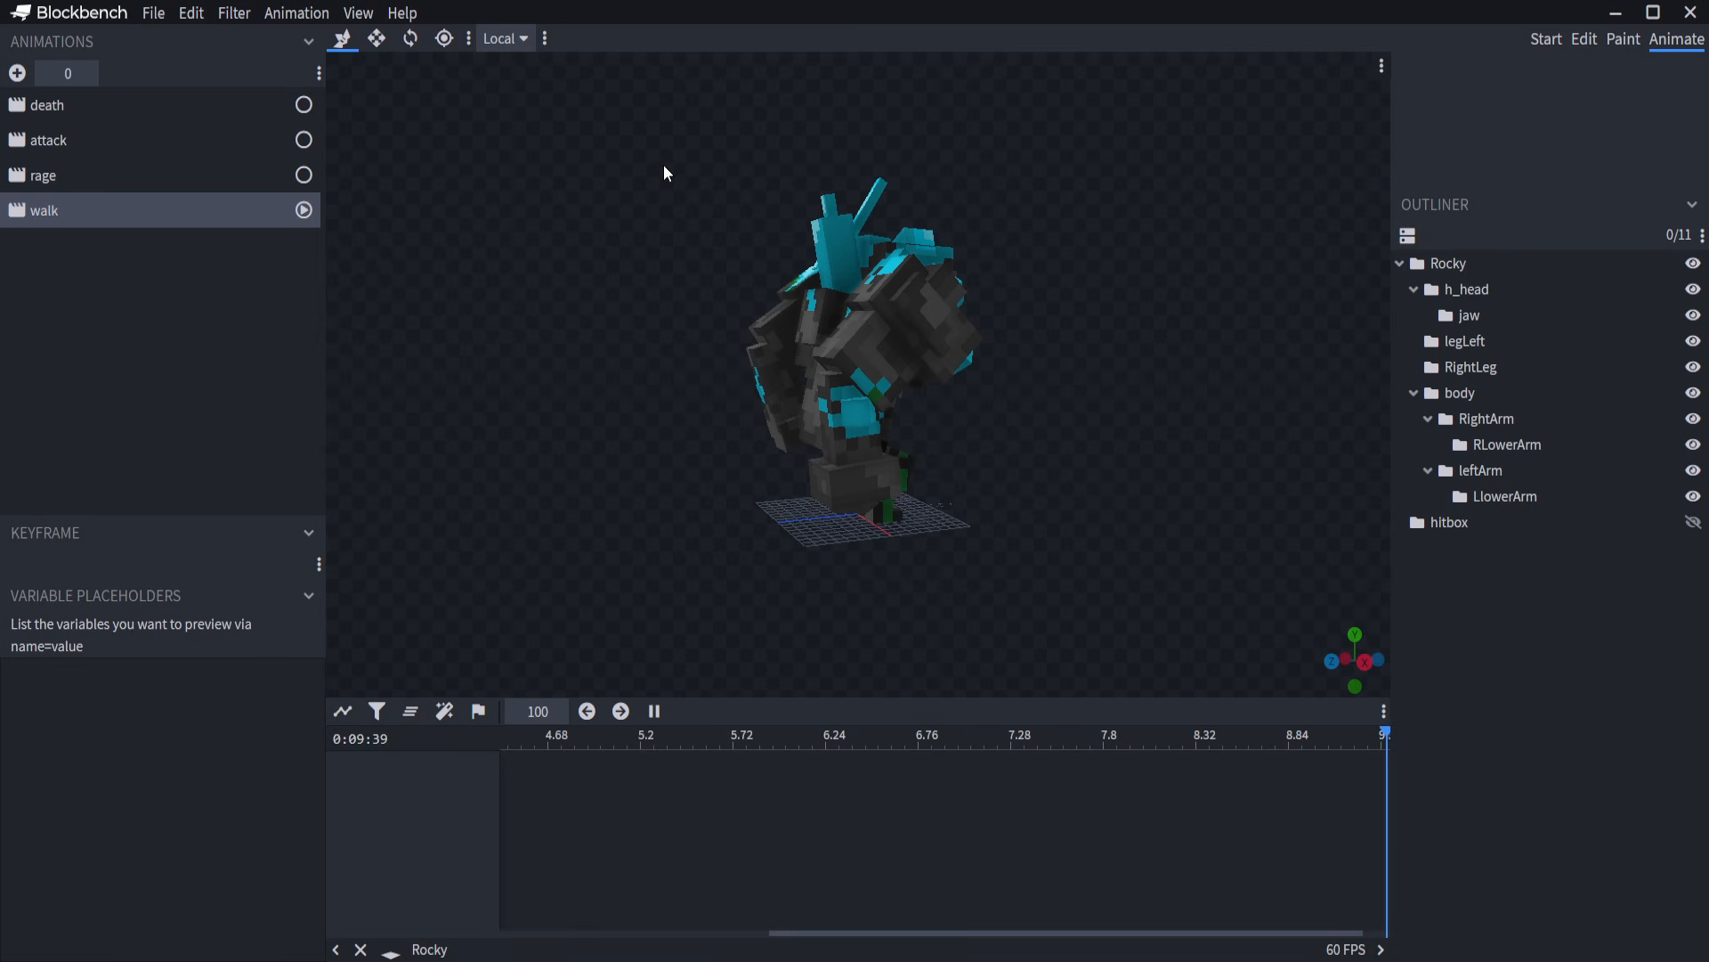
left_click(654, 712)
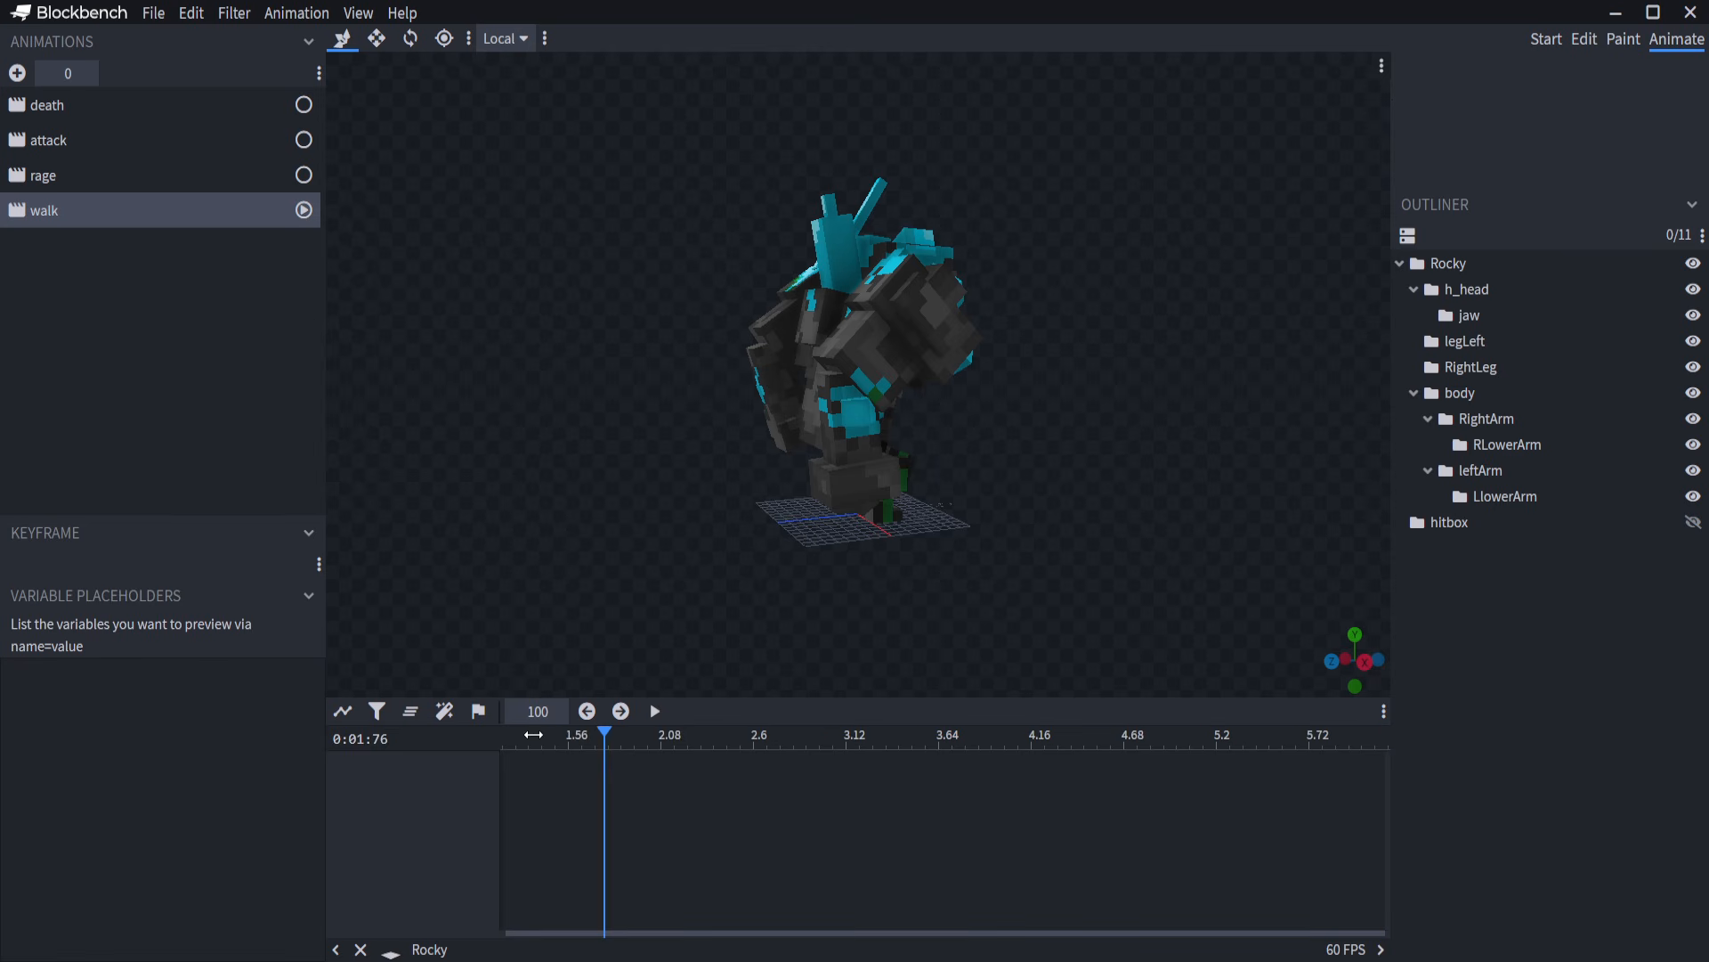
Create a new blank animation named idle, leaving its other settings at their defaults.
left_click(17, 73)
triple_click(820, 155)
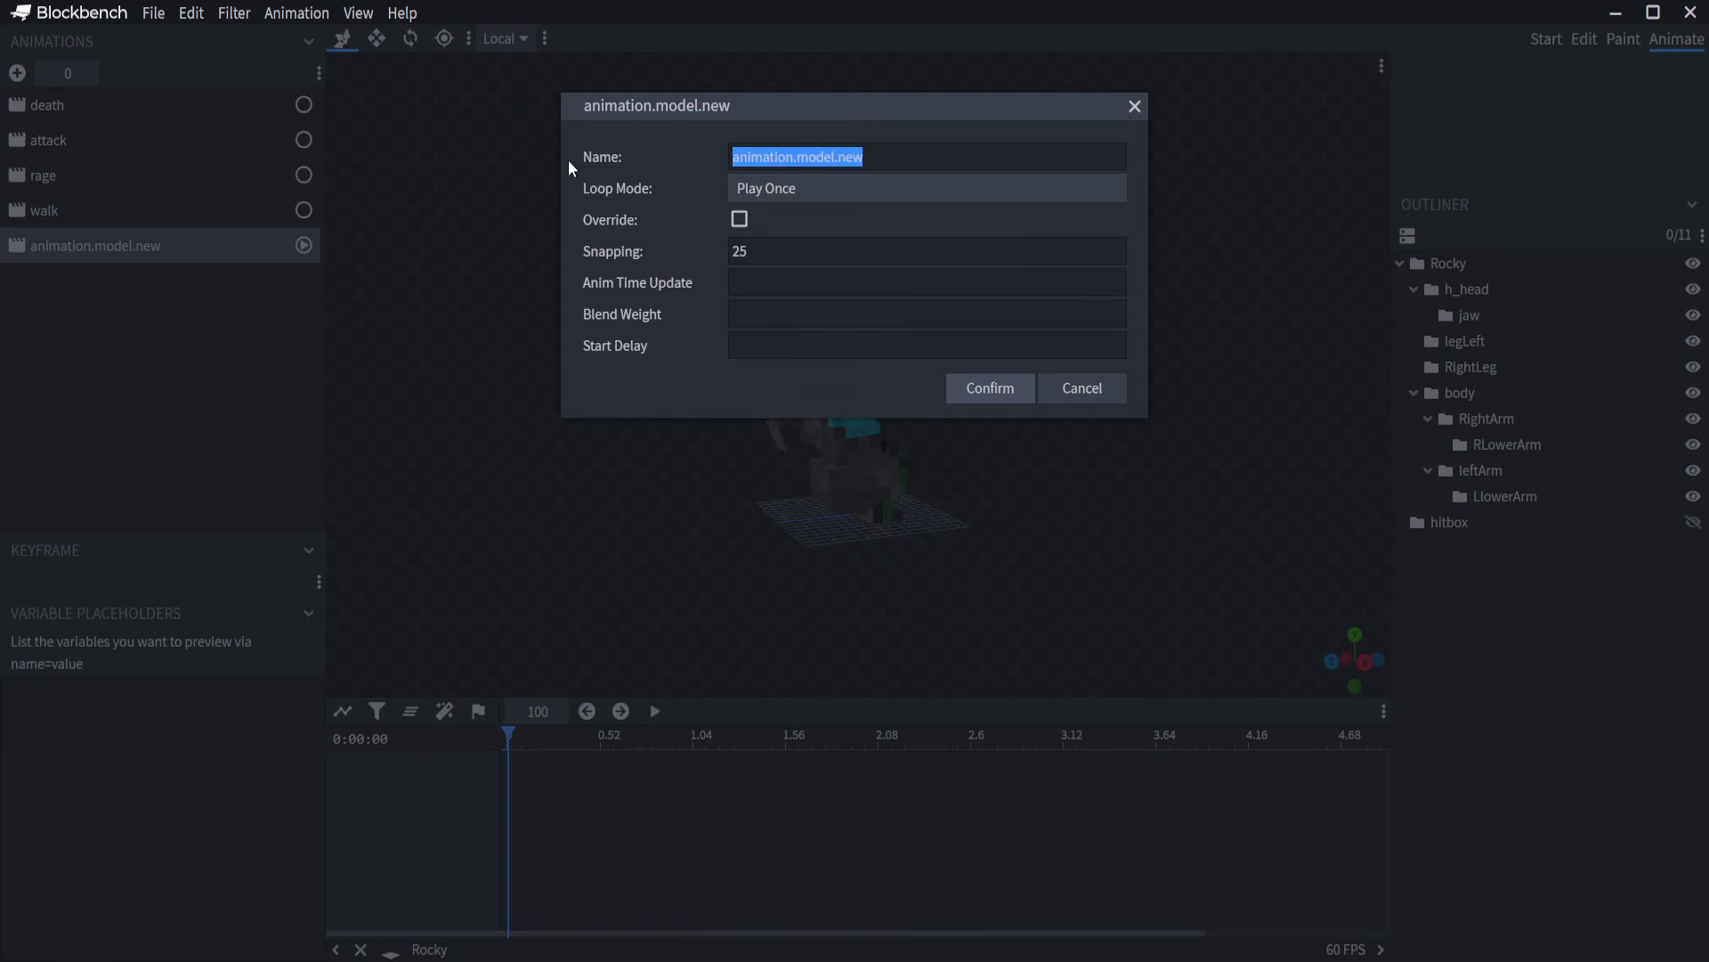
type("idle")
key("Return")
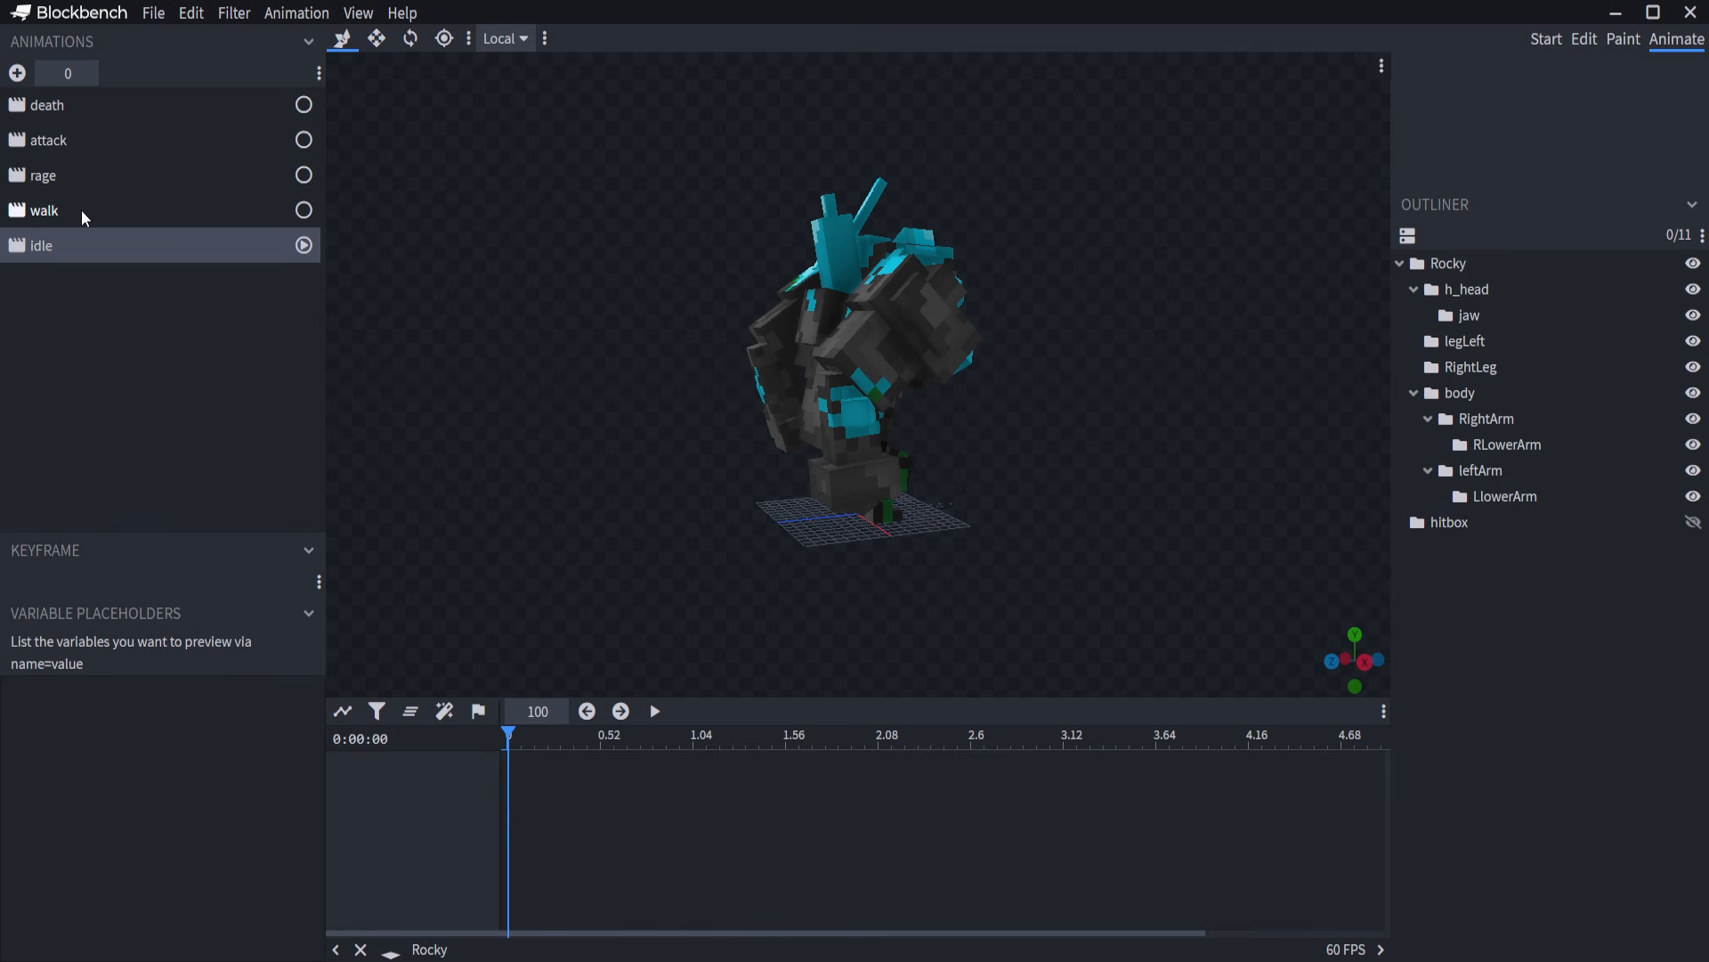
Set the loop mode of both the walk and idle animations to Loop.
double_click(82, 210)
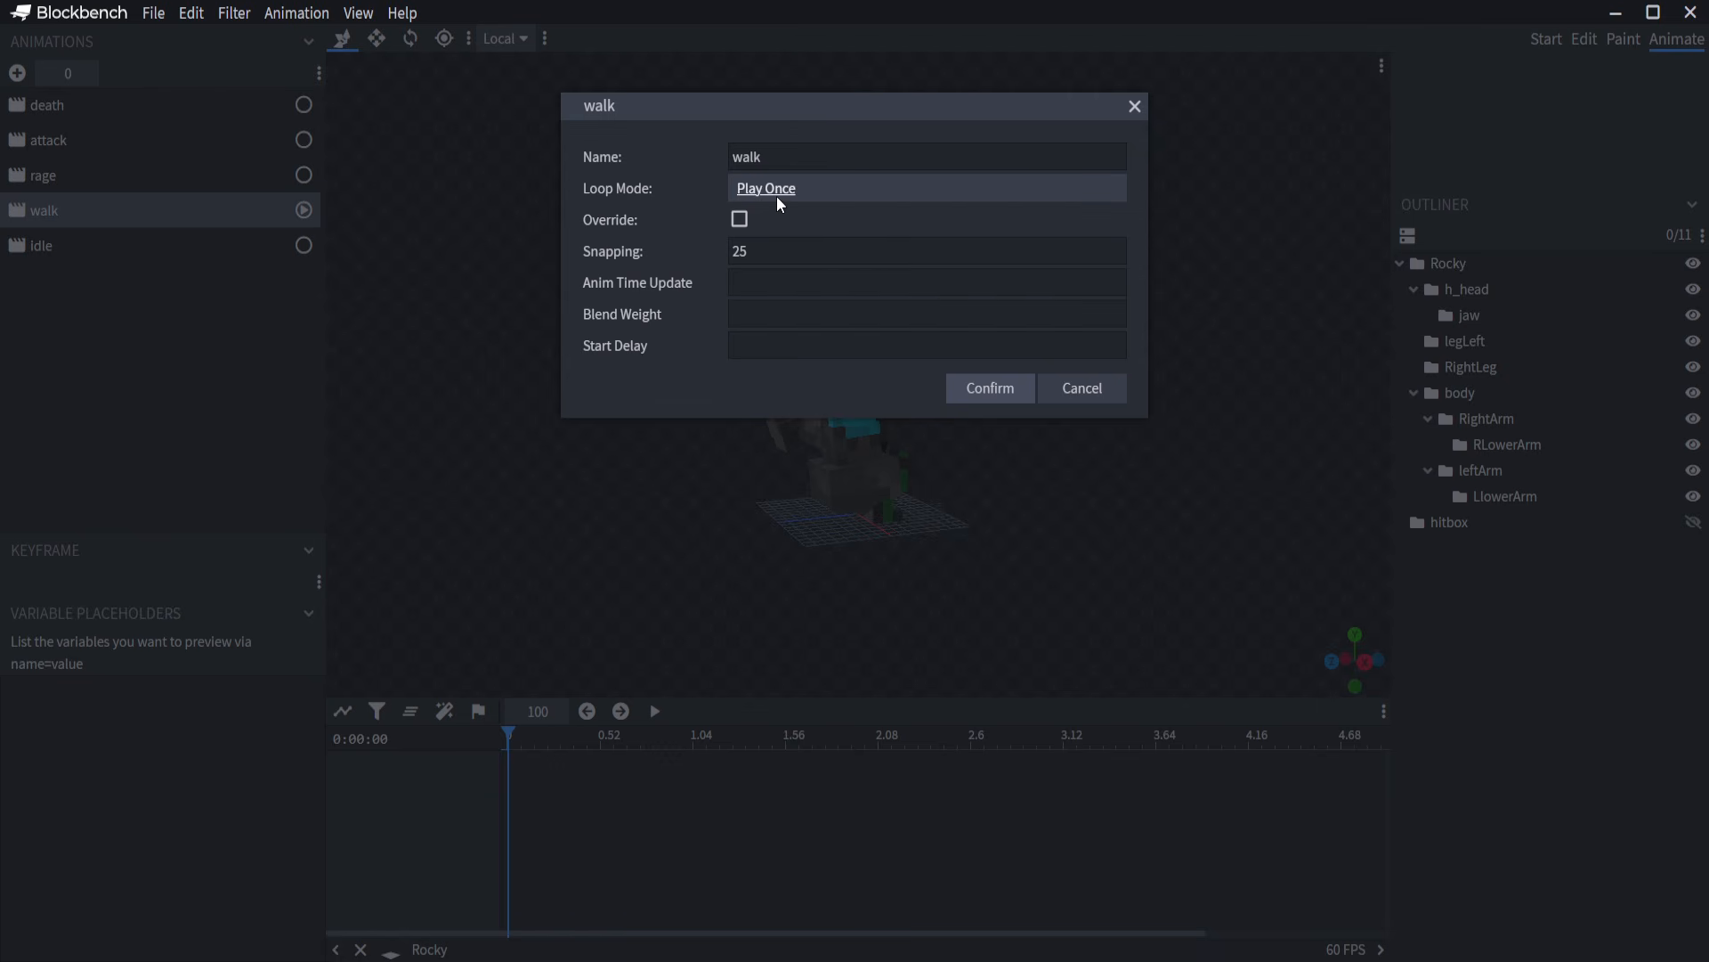
left_click(778, 275)
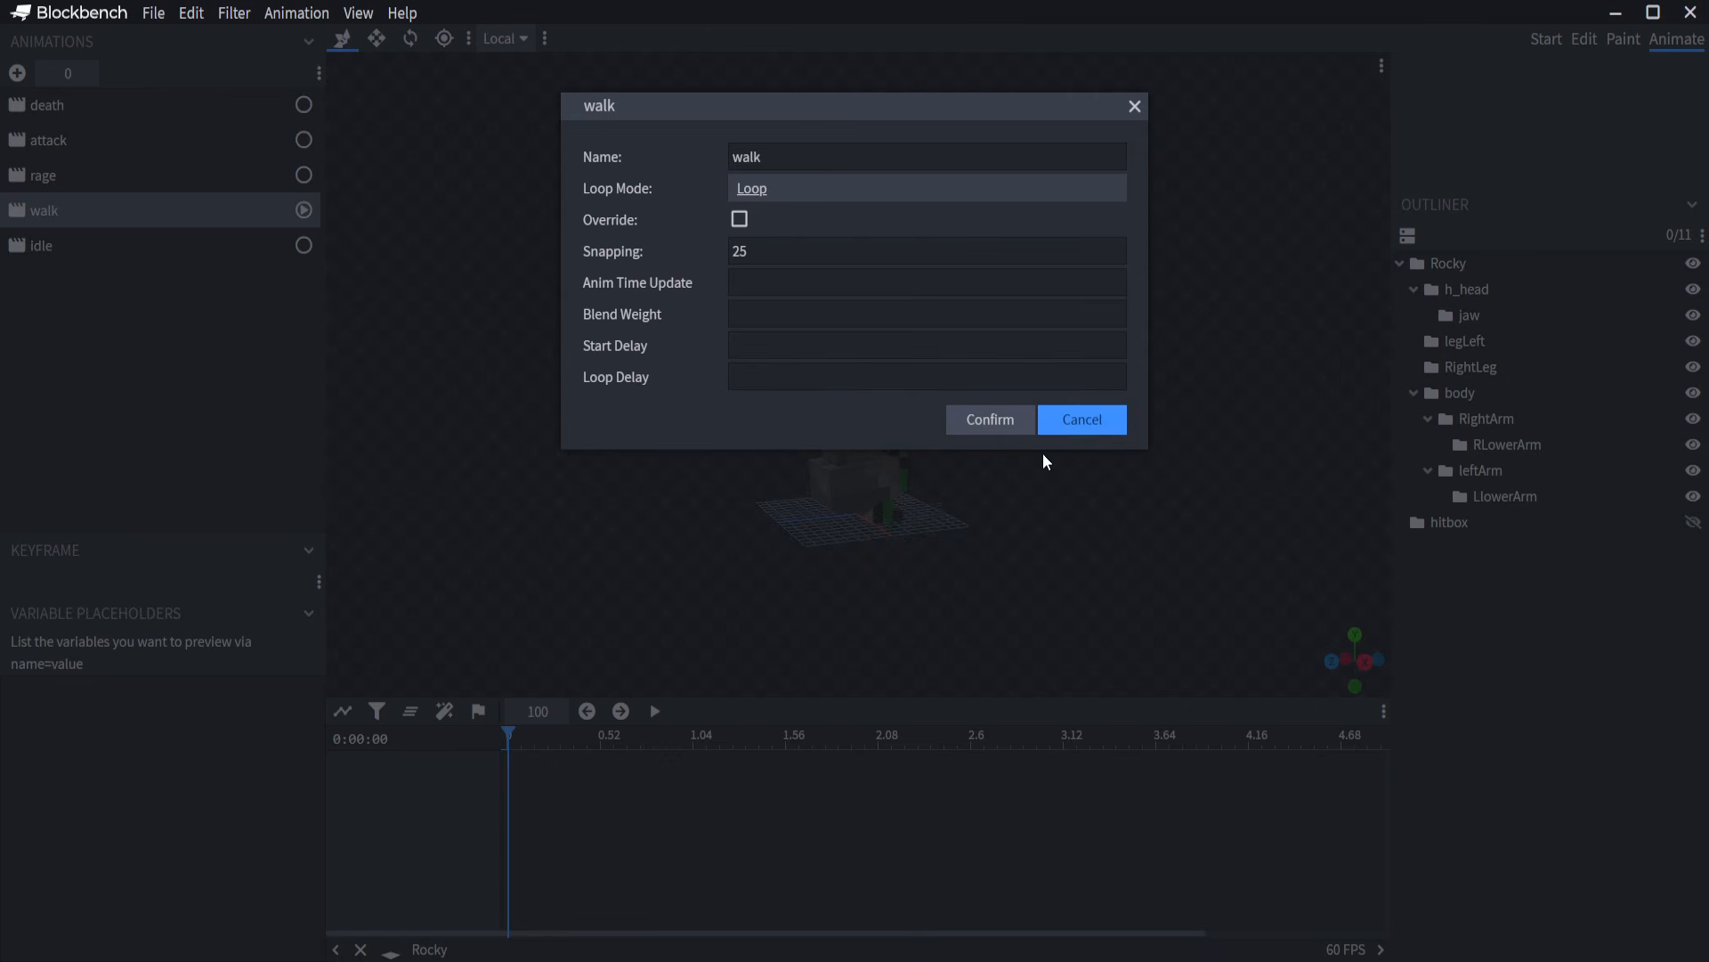
left_click(994, 418)
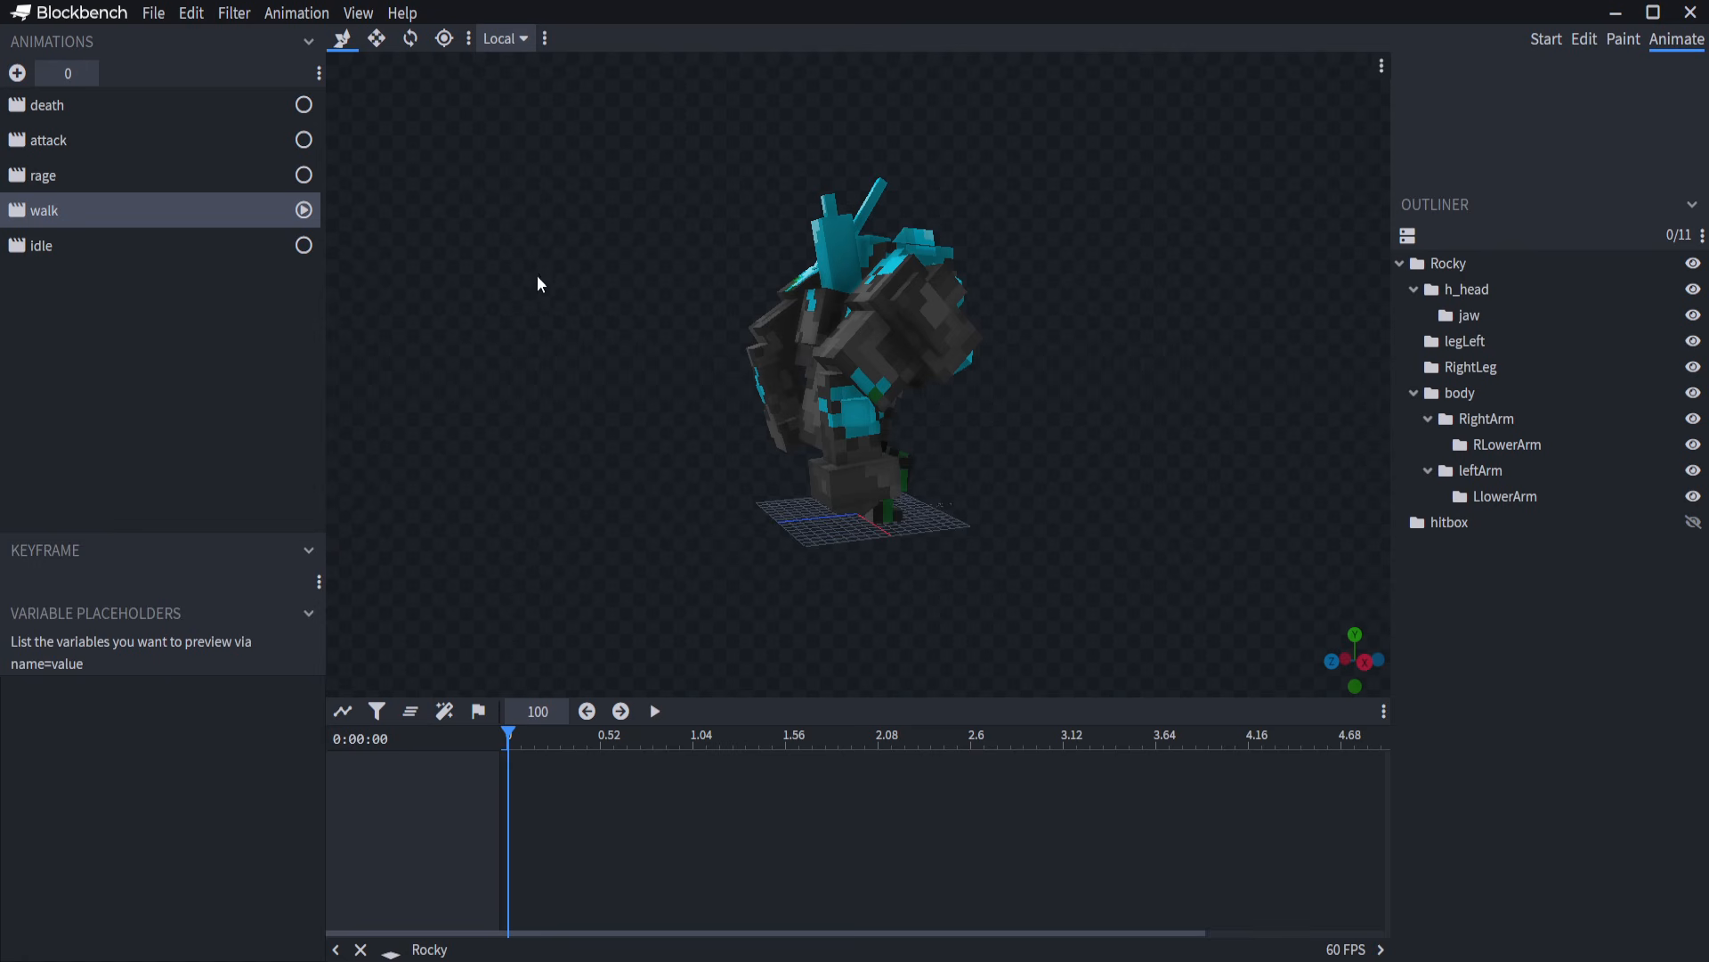
double_click(49, 242)
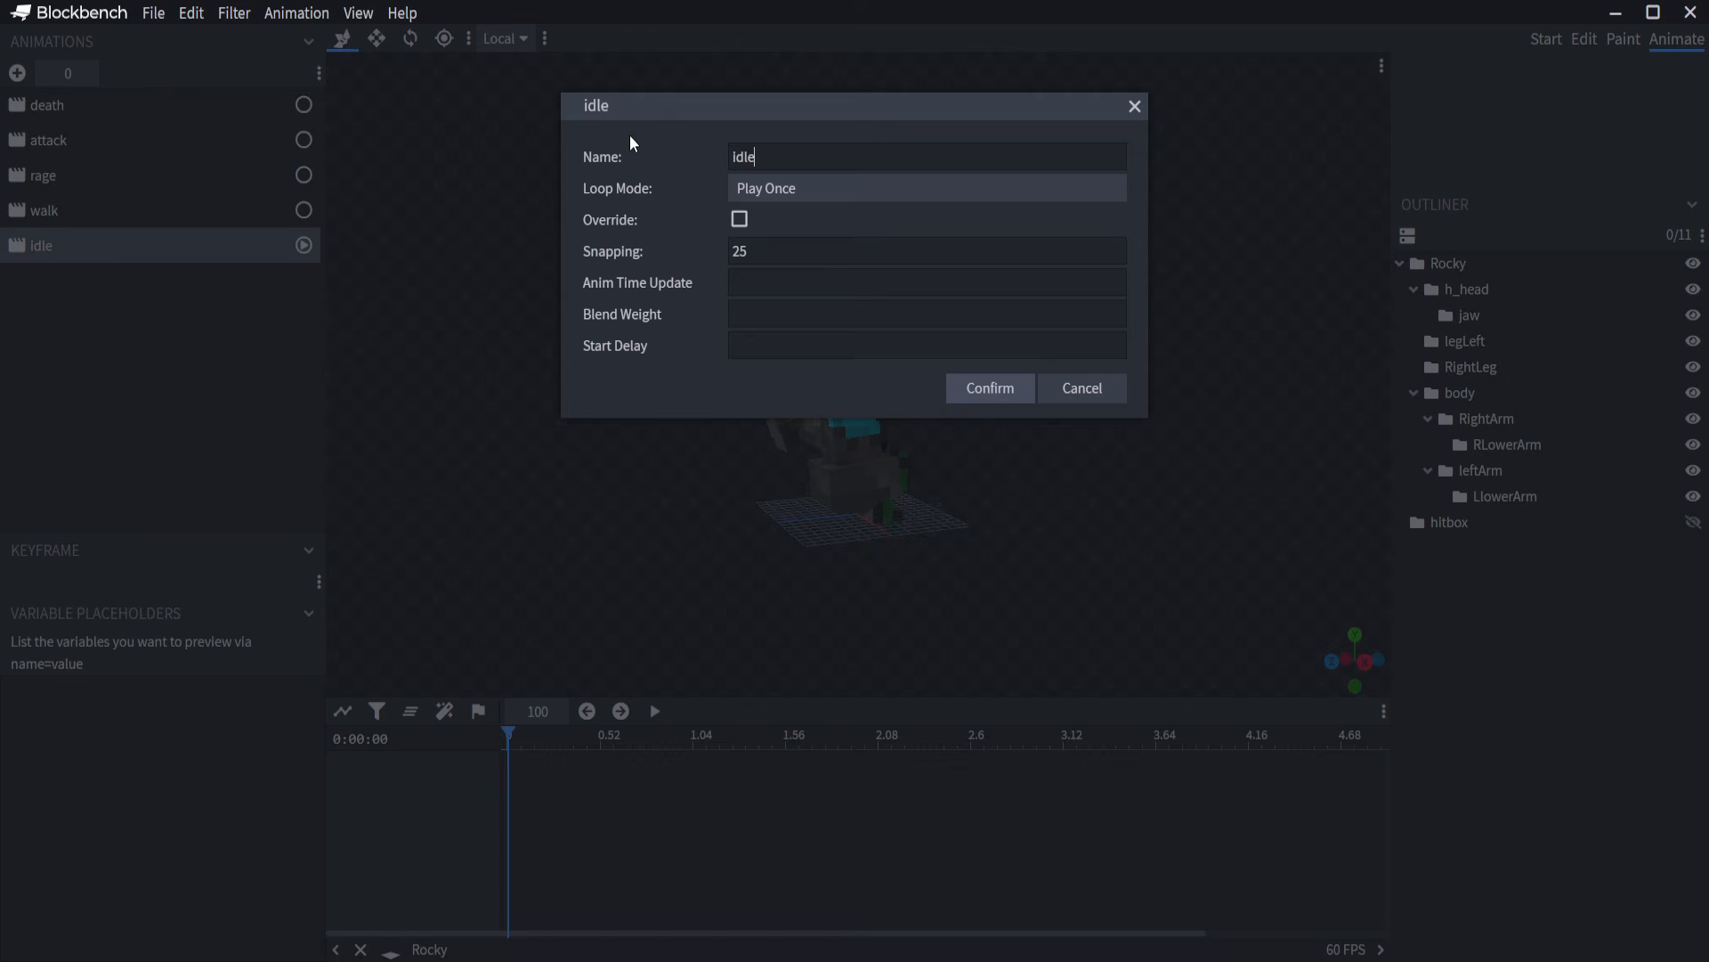
left_click(765, 188)
left_click(787, 258)
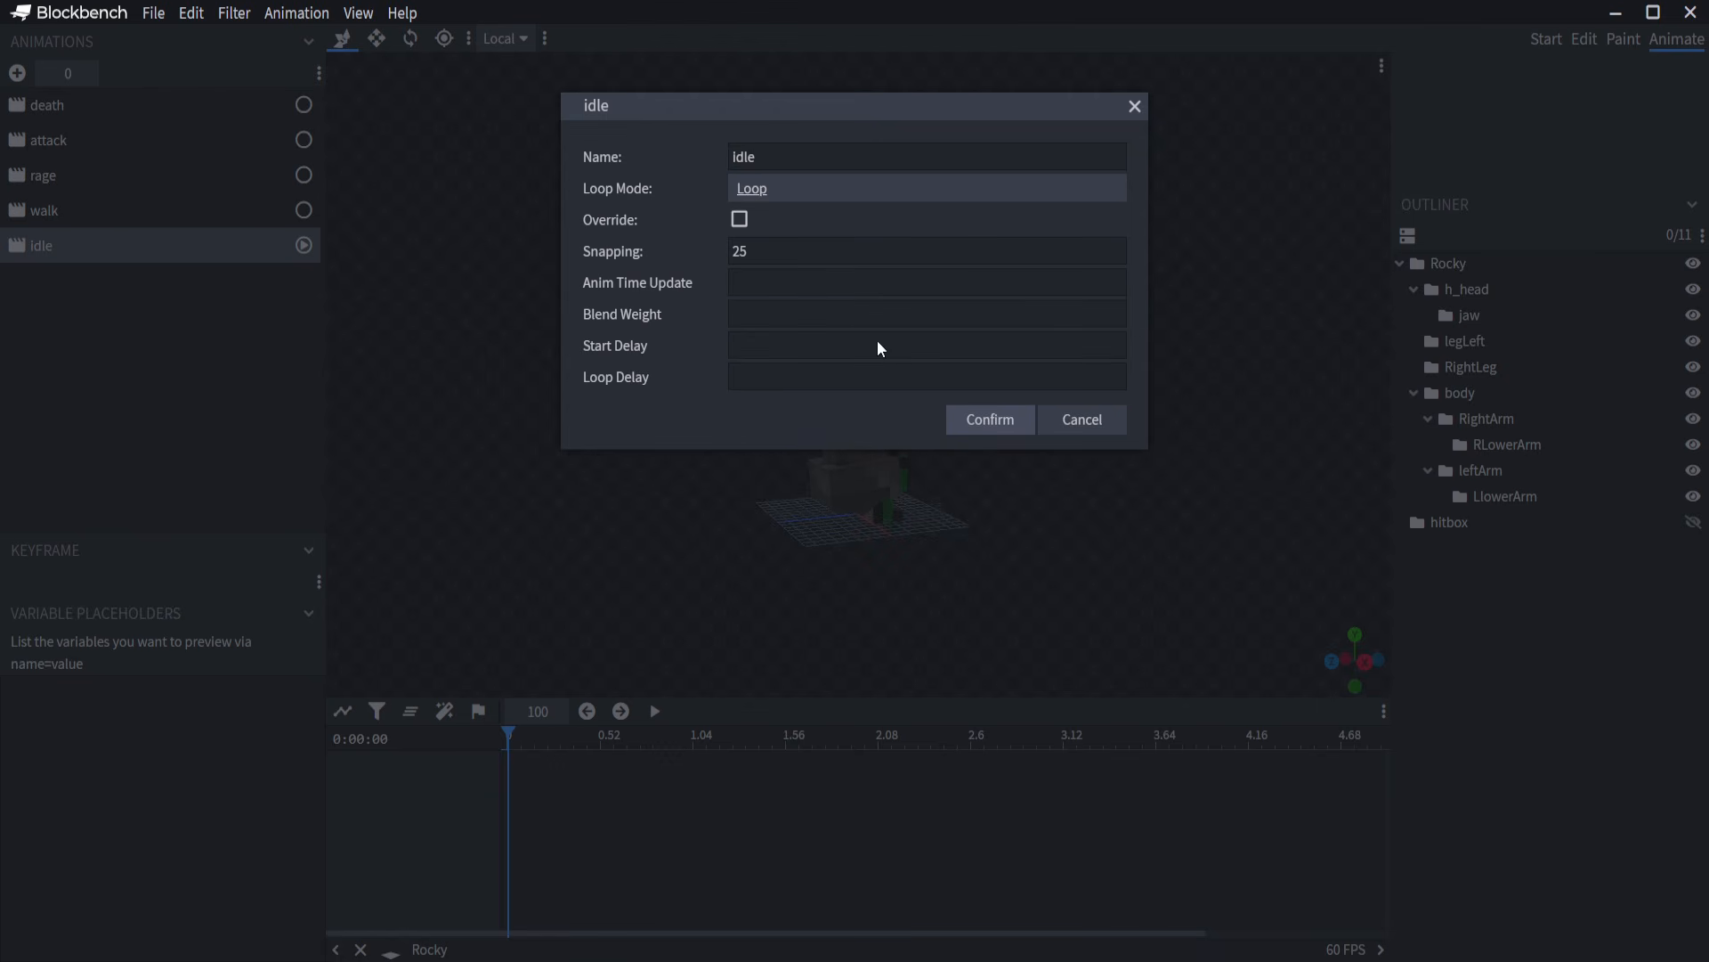
left_click(989, 419)
Check the loop mode in the properties of the death and attack animations without changing anything.
left_click(57, 100)
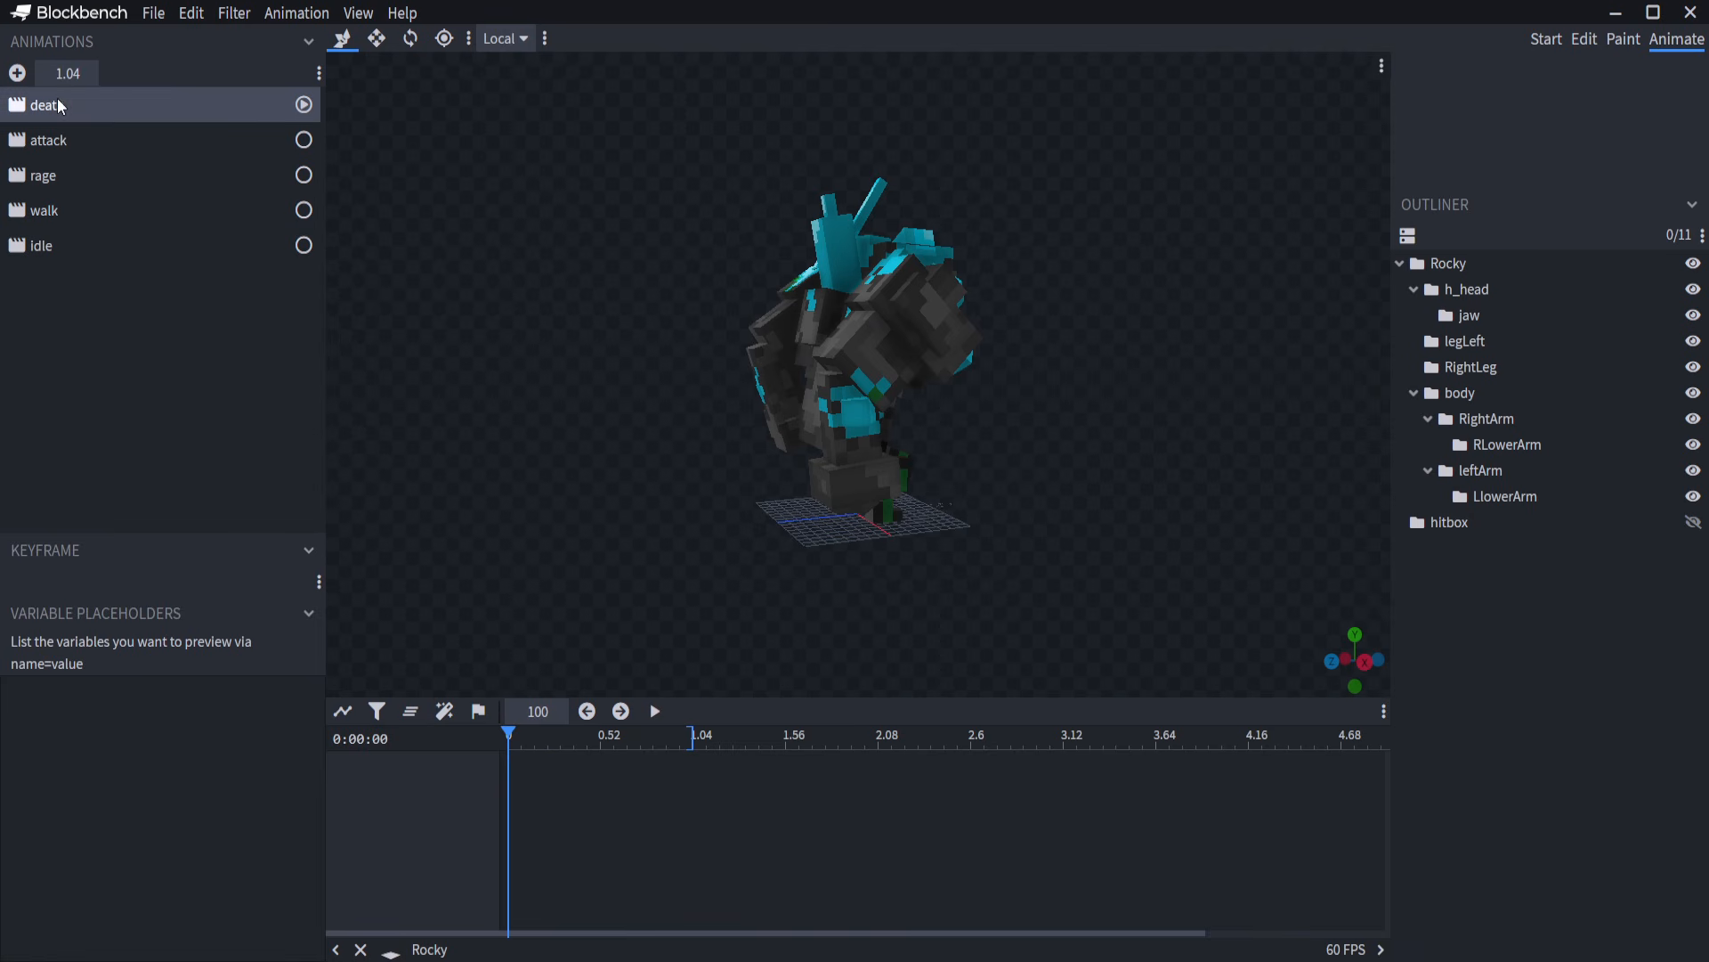
double_click(121, 112)
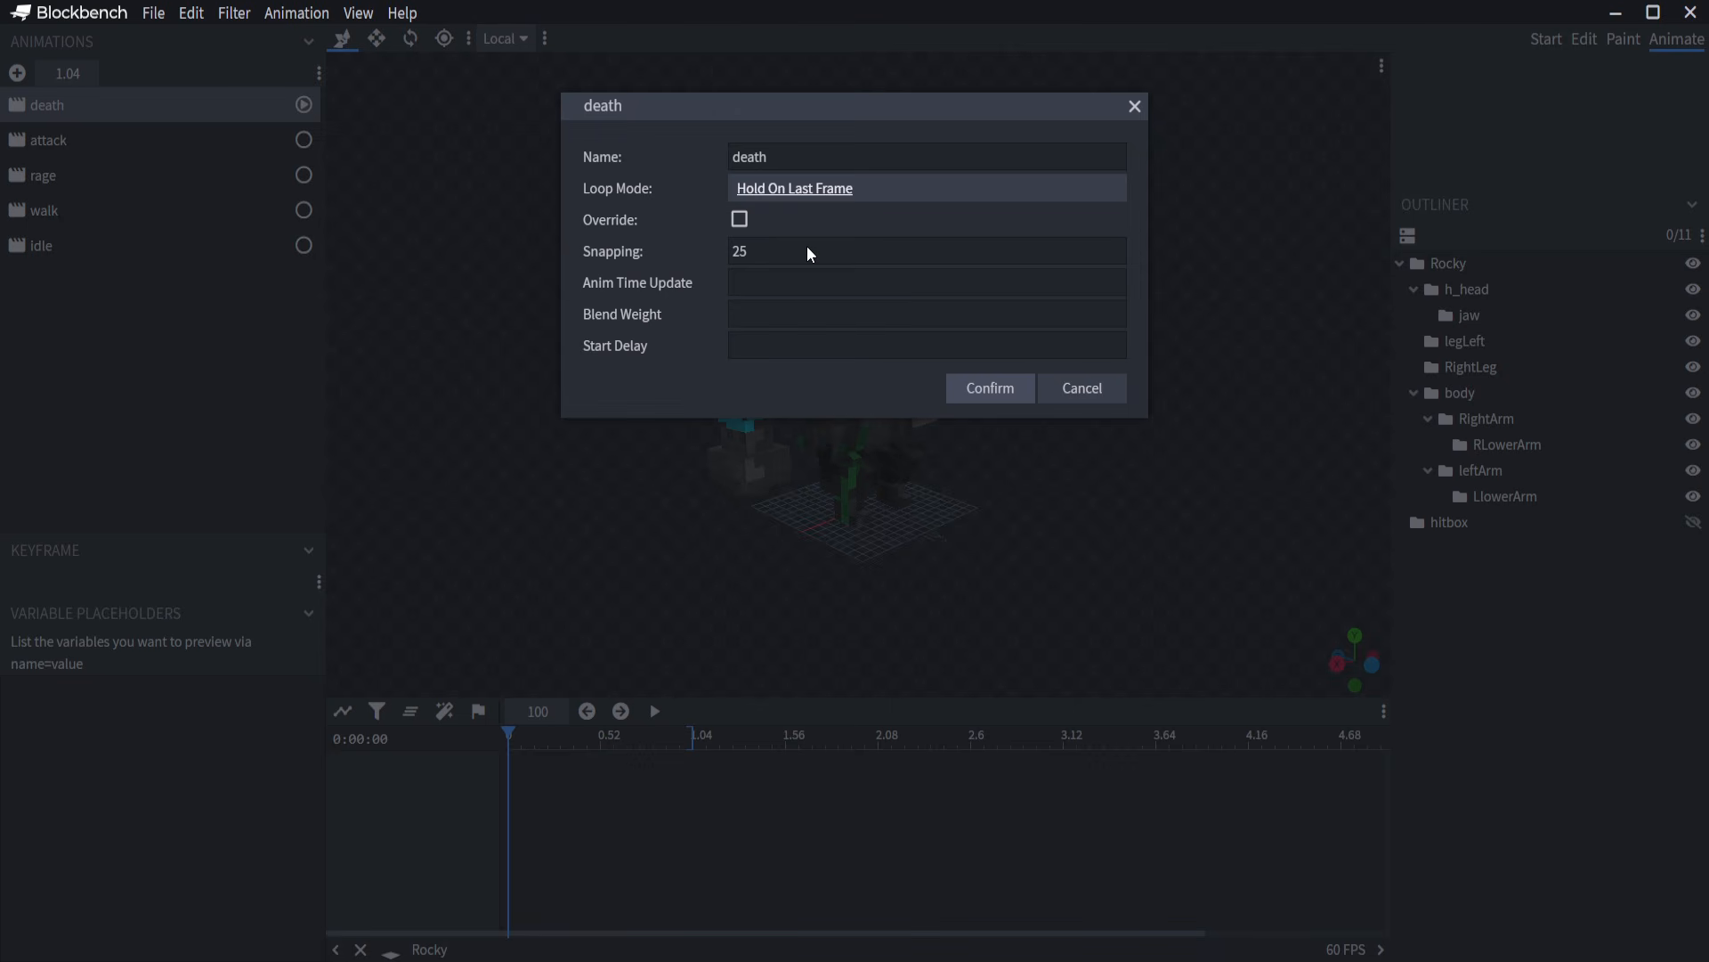
left_click(1064, 390)
left_click(74, 130)
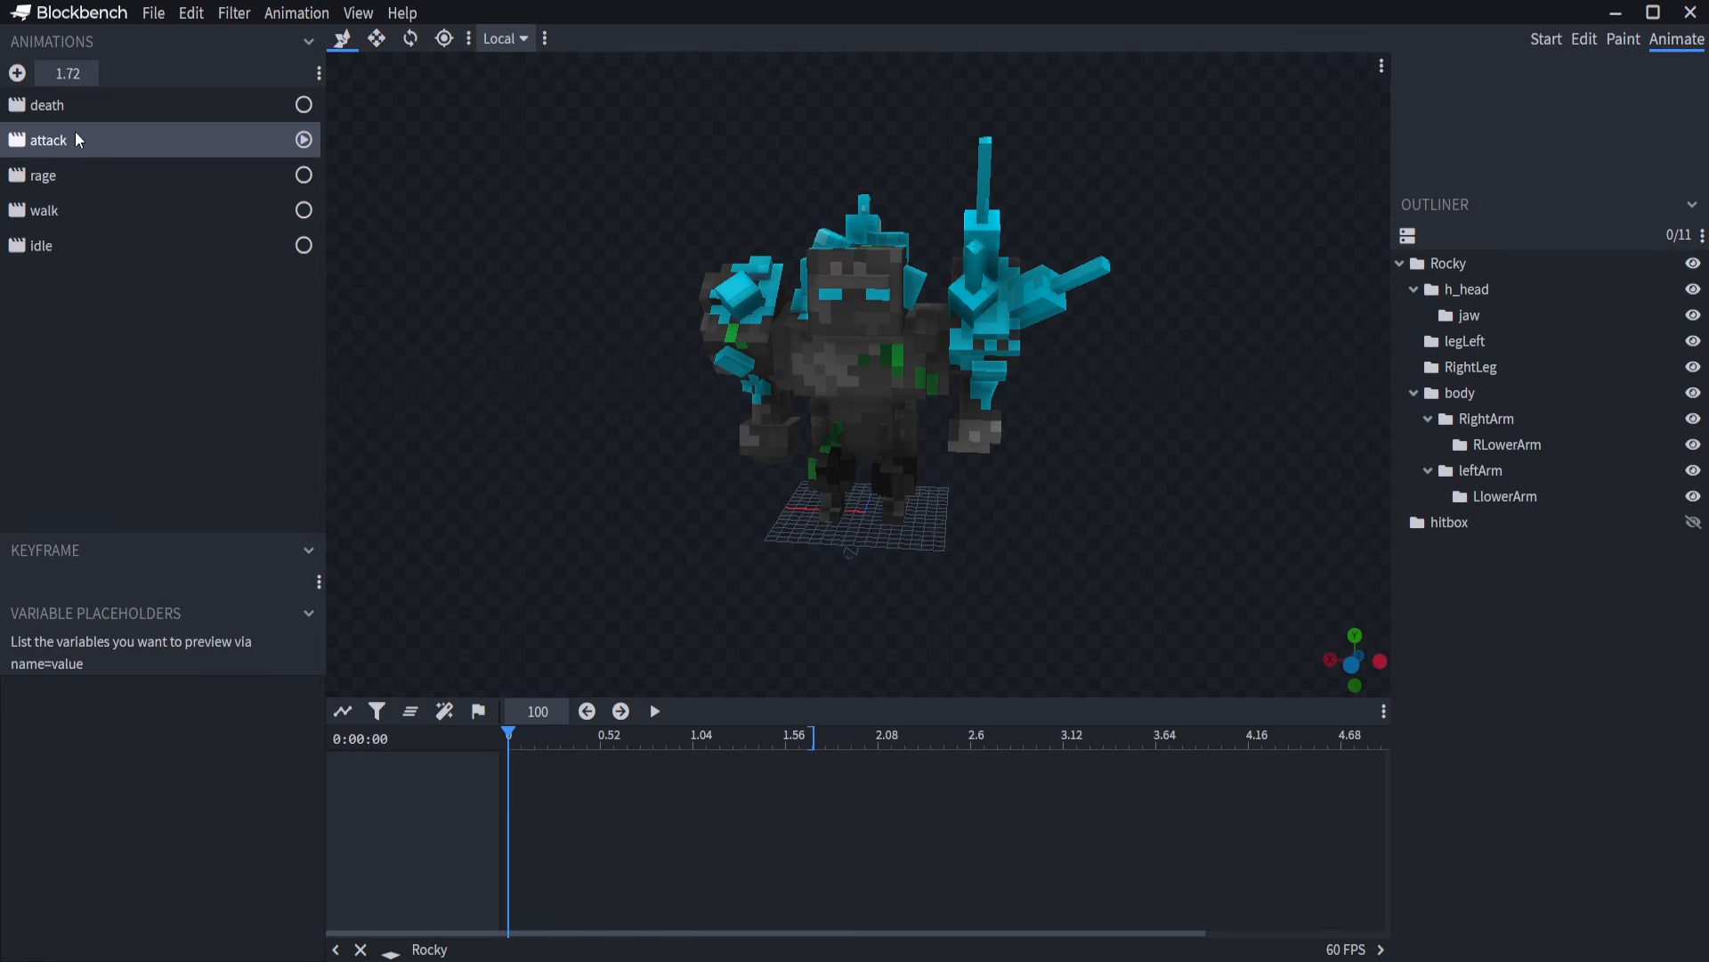
double_click(75, 131)
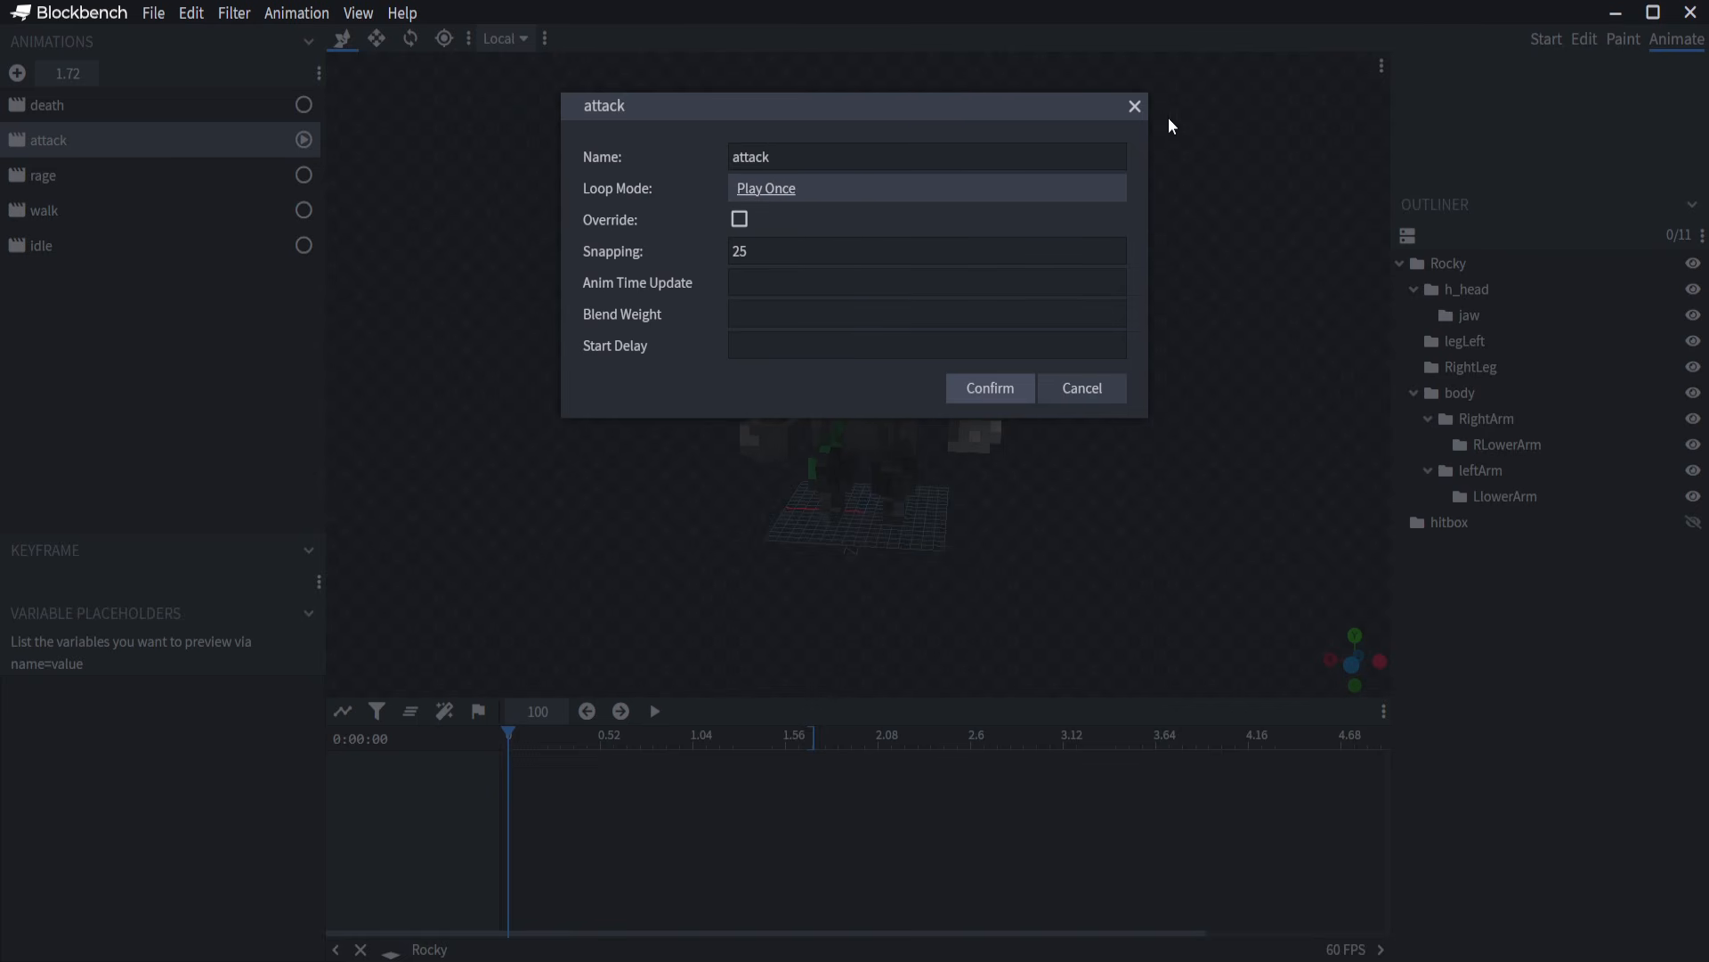
left_click(1135, 107)
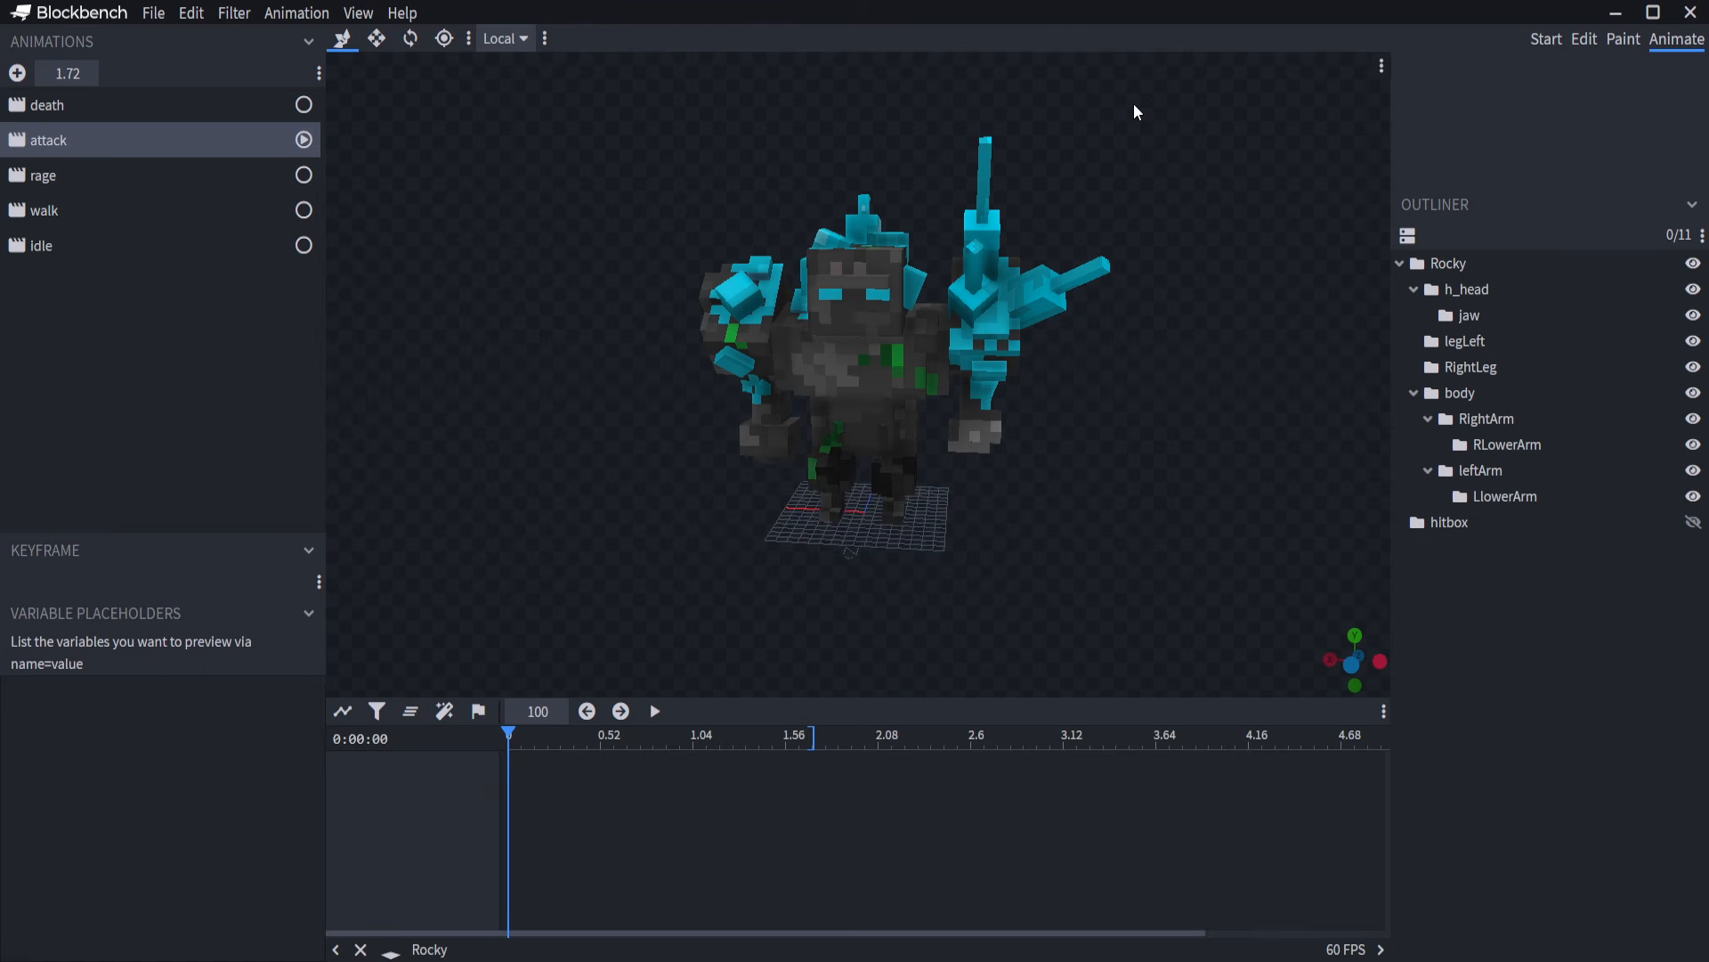
Play the attack, death and rage animations to compare how each one ends.
left_click(303, 140)
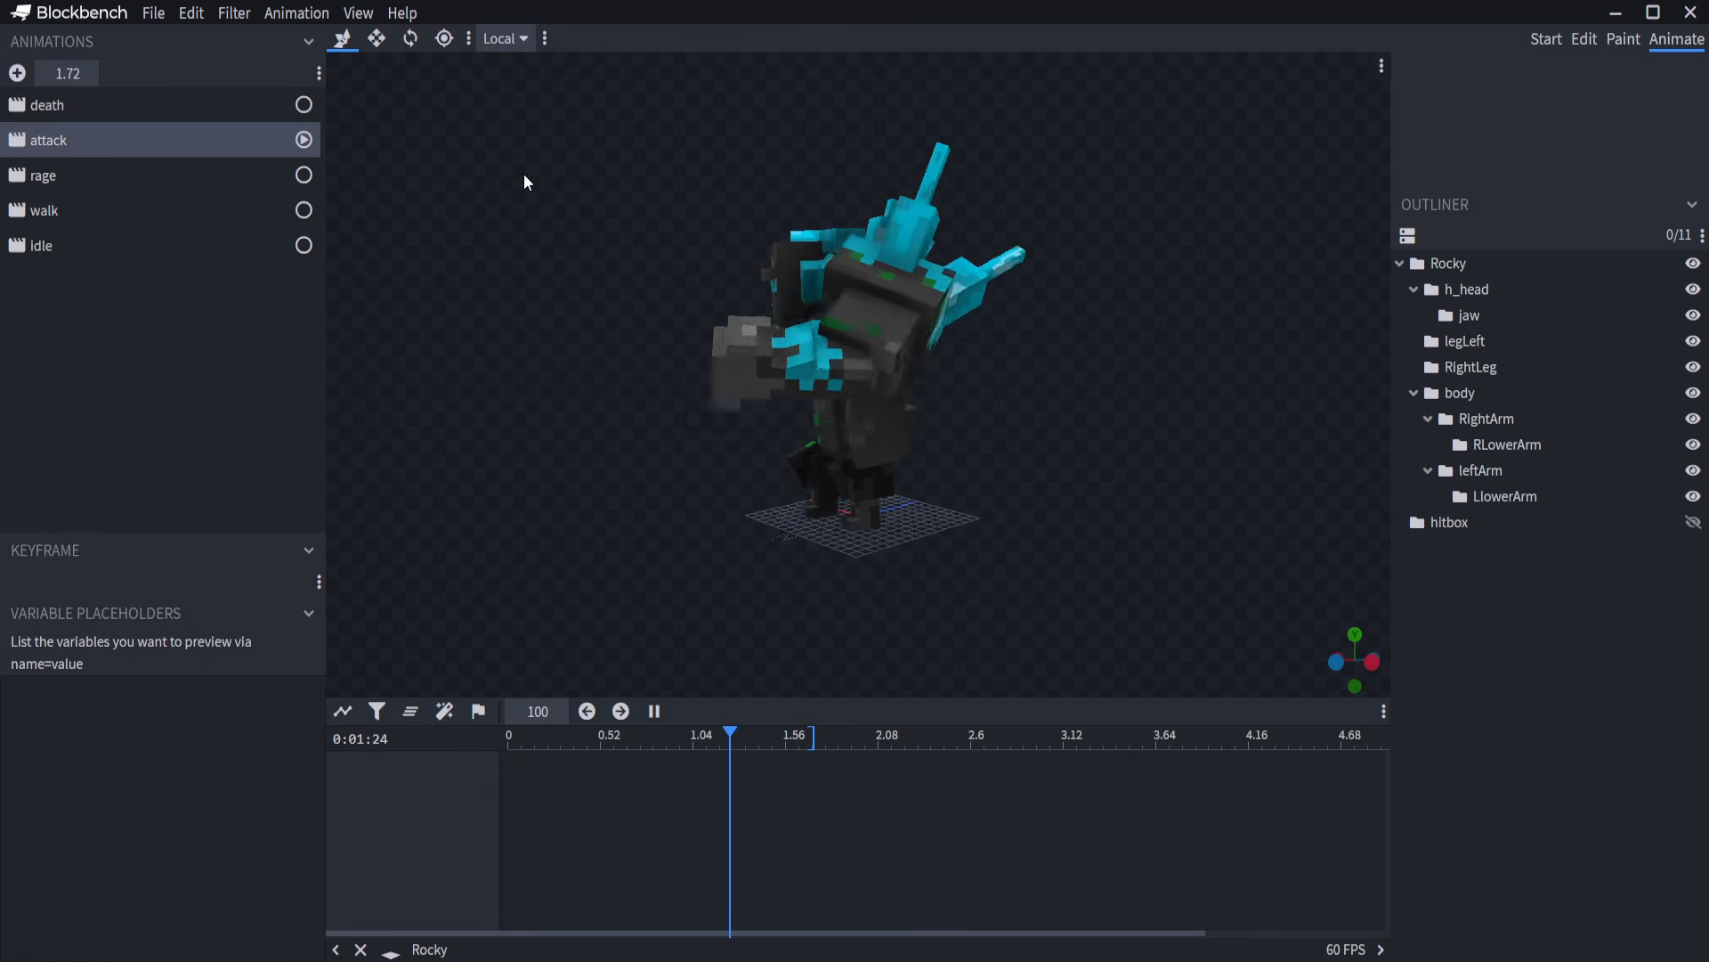
left_click(51, 114)
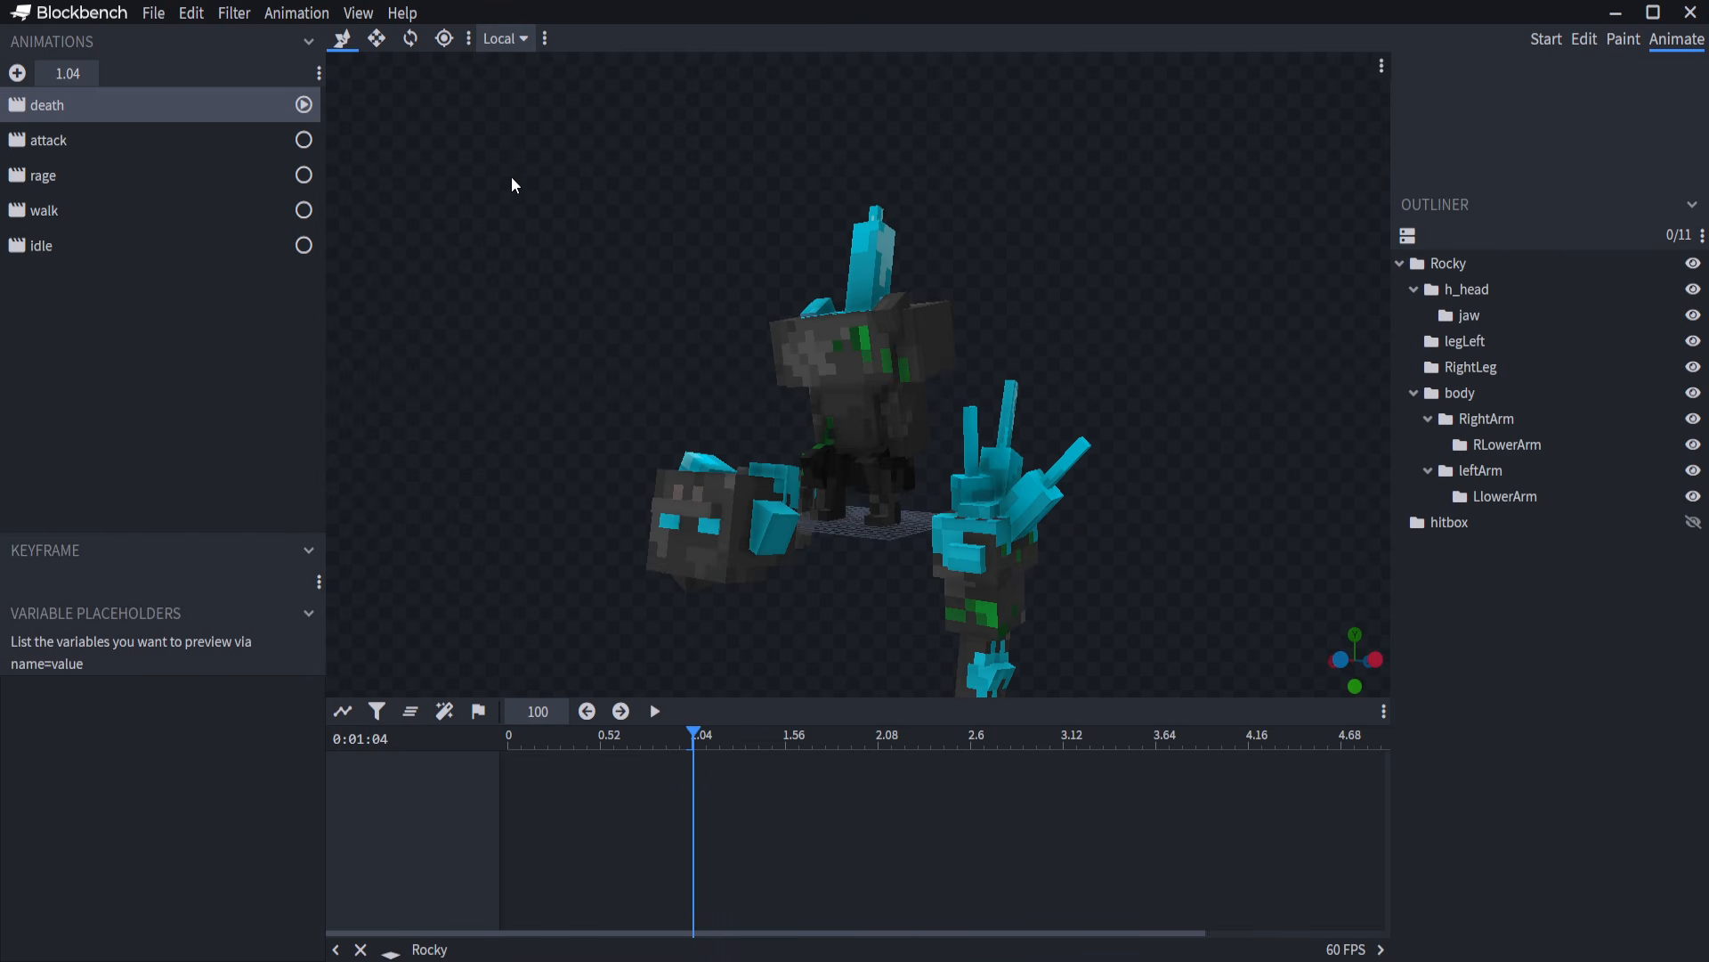
left_click(35, 177)
key("space")
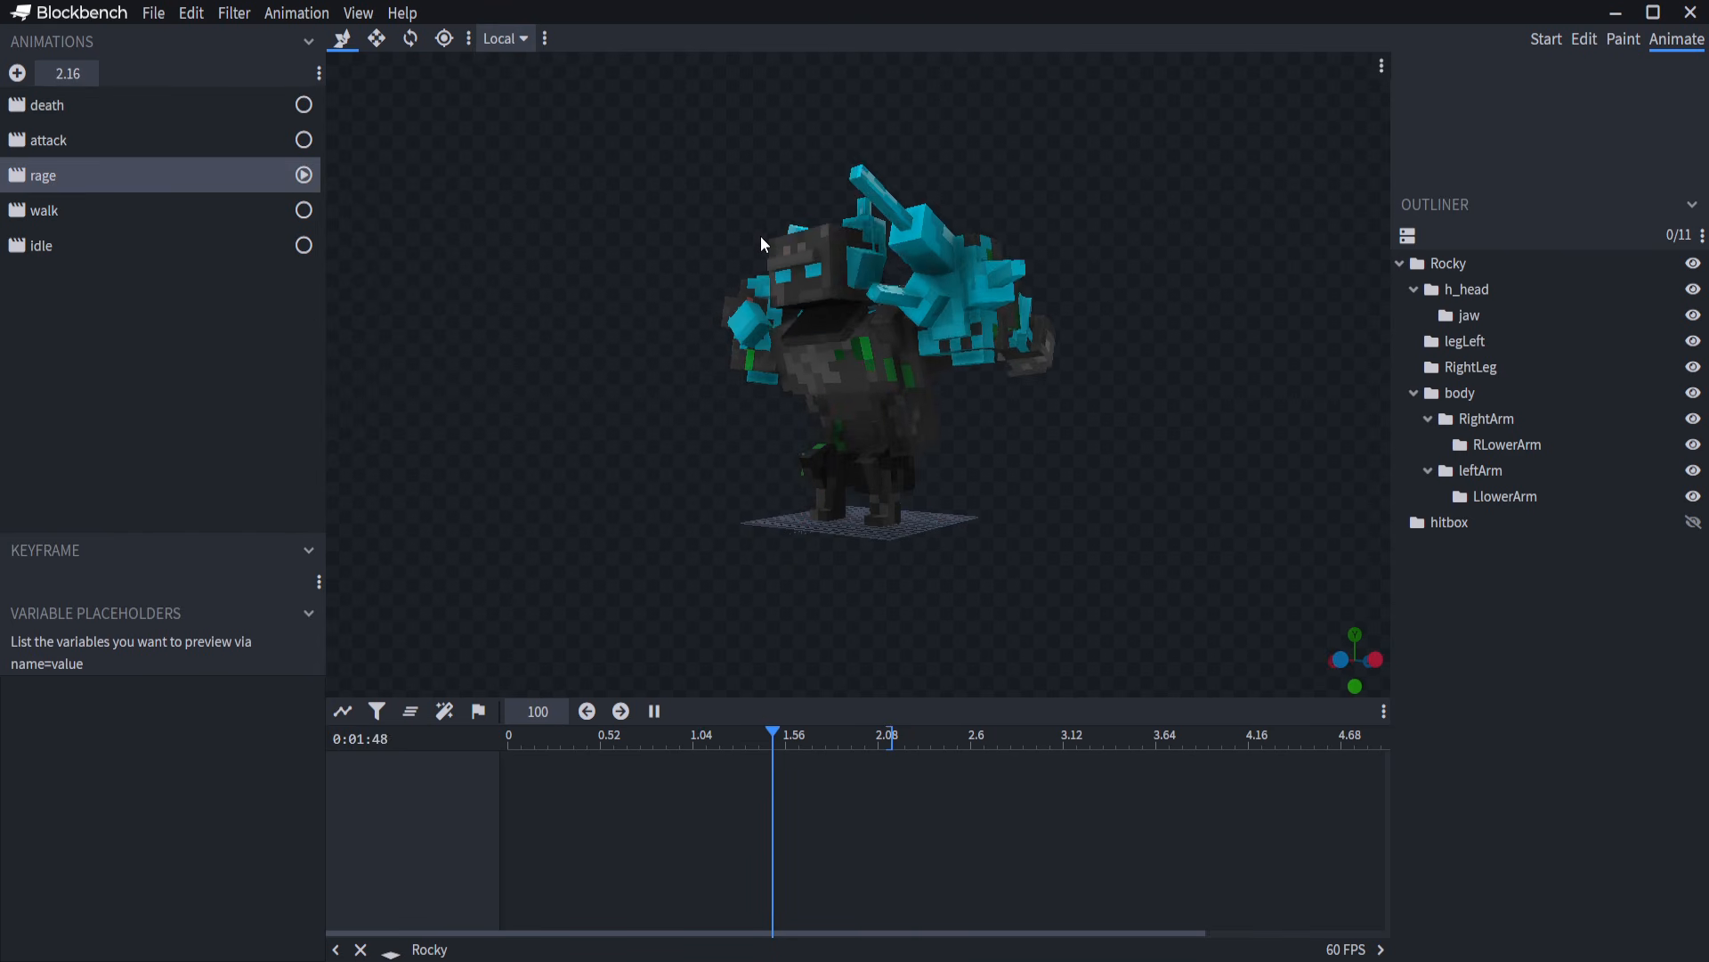
left_click_drag(760, 233, 630, 183)
Change the rage animation's loop mode to Play Once.
double_click(120, 174)
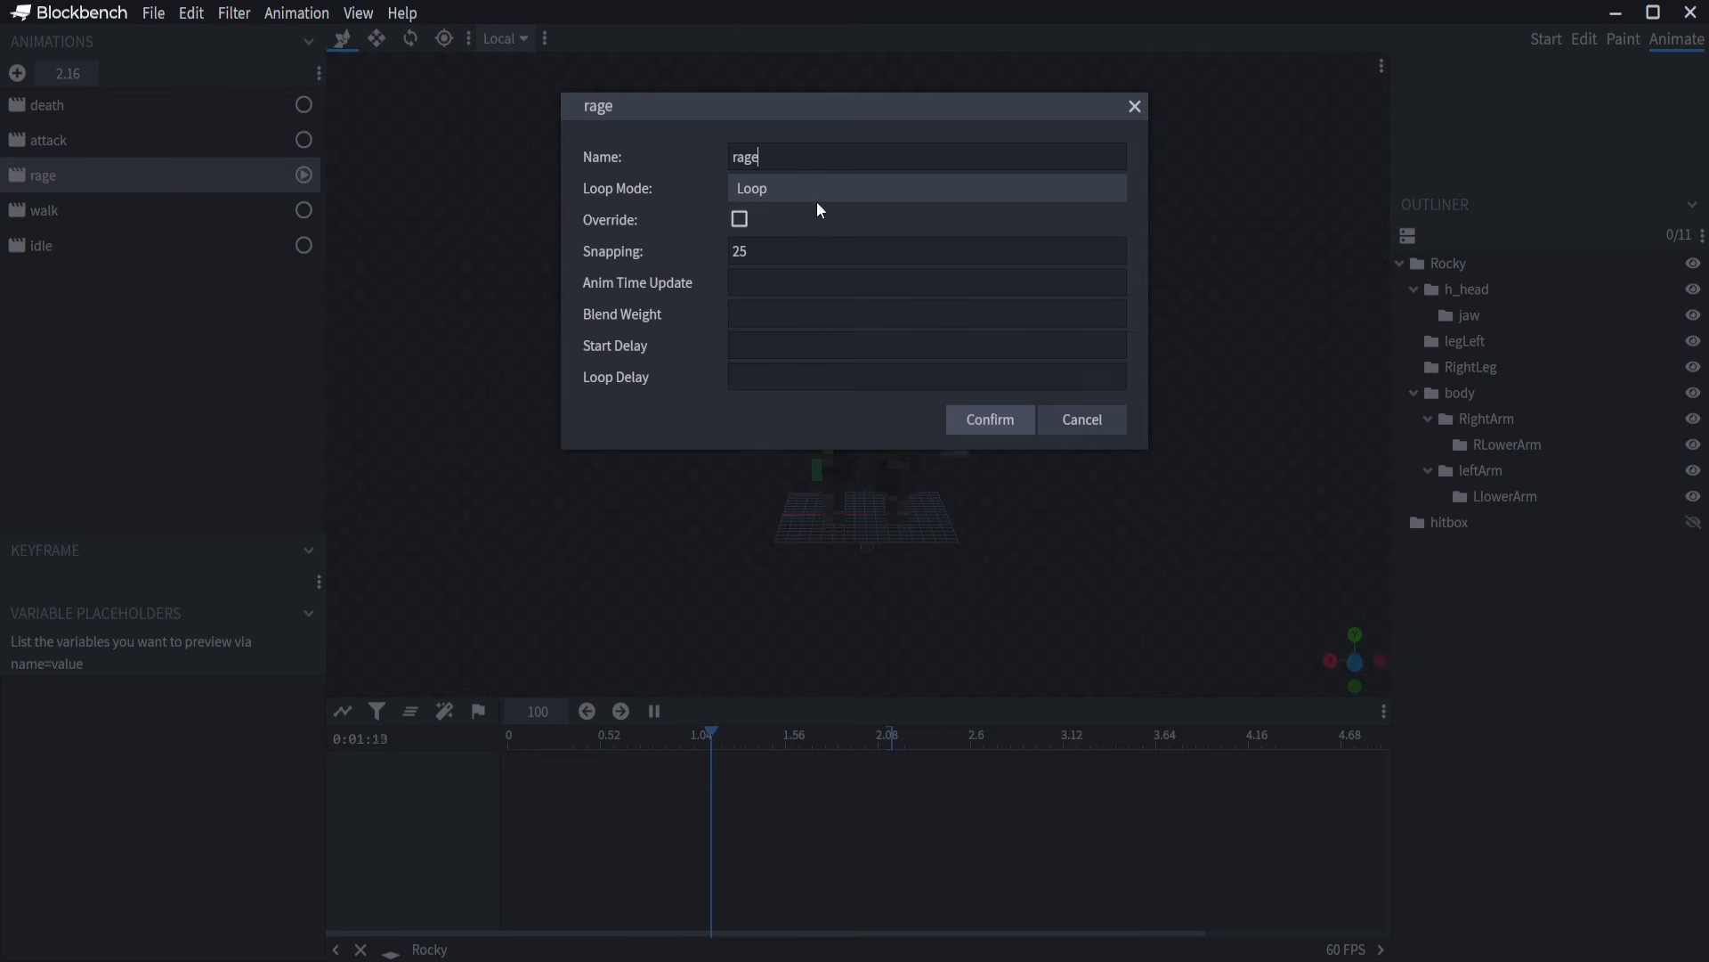
left_click(764, 227)
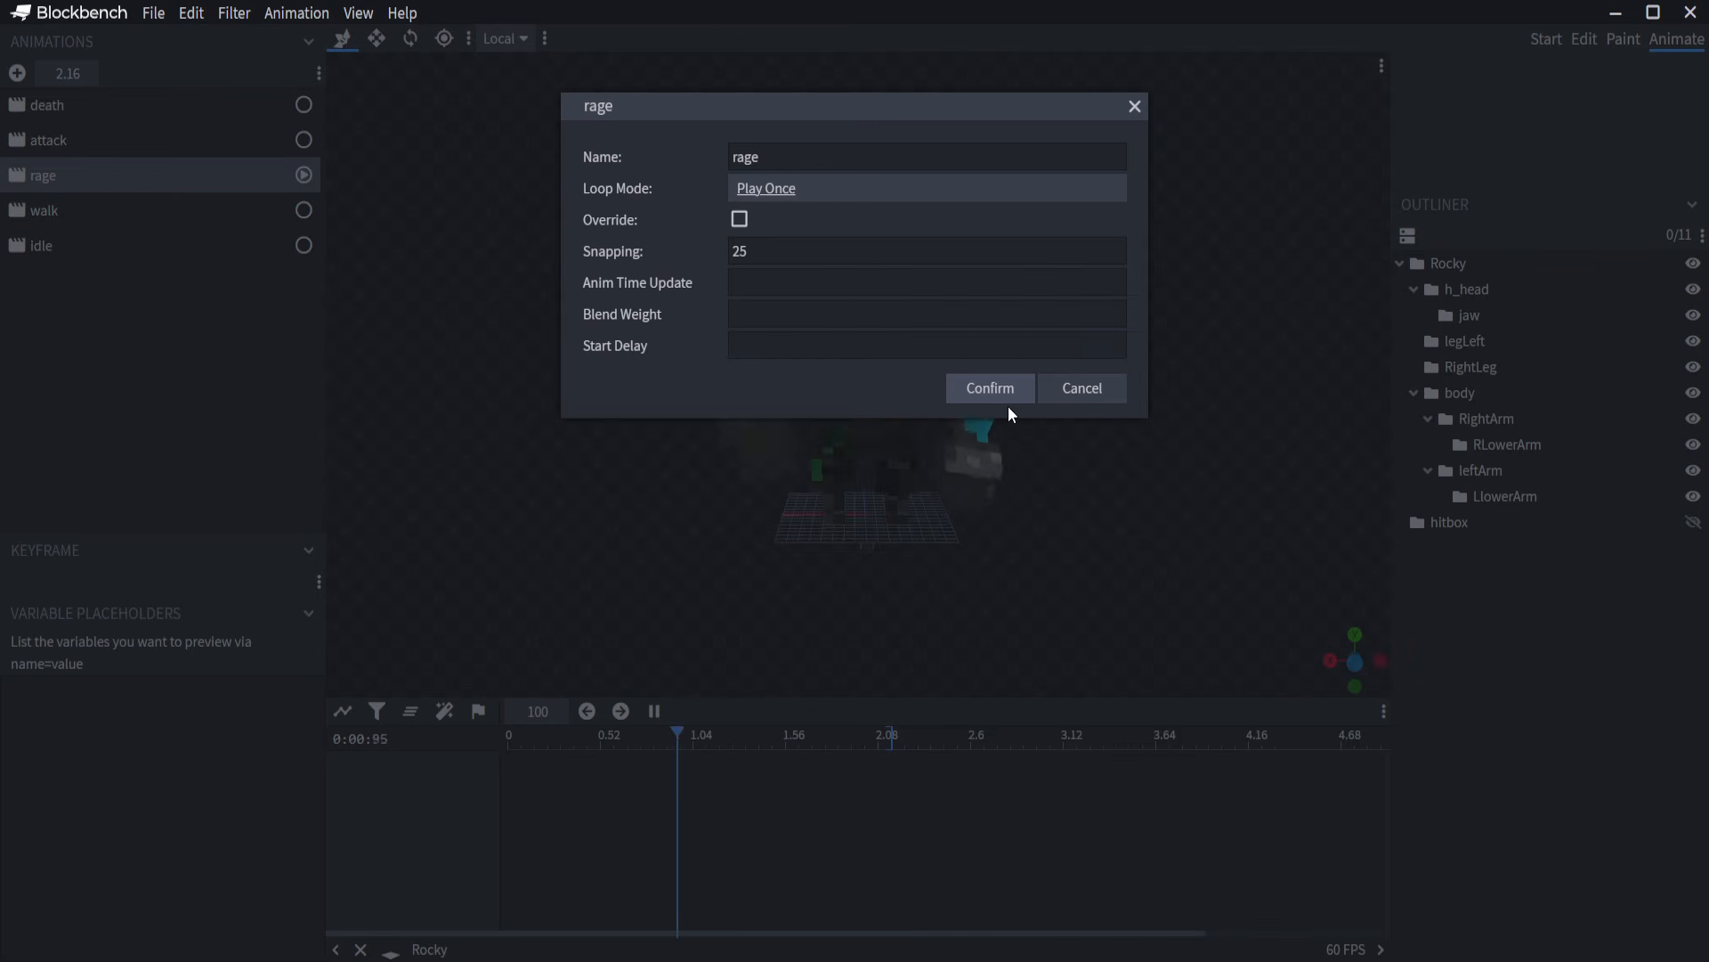
left_click(990, 419)
Select the legLeft bone in the walk animation and activate the Rotate tool.
left_click(53, 210)
left_click_drag(680, 242, 444, 296)
scroll(793, 457, "up", 4)
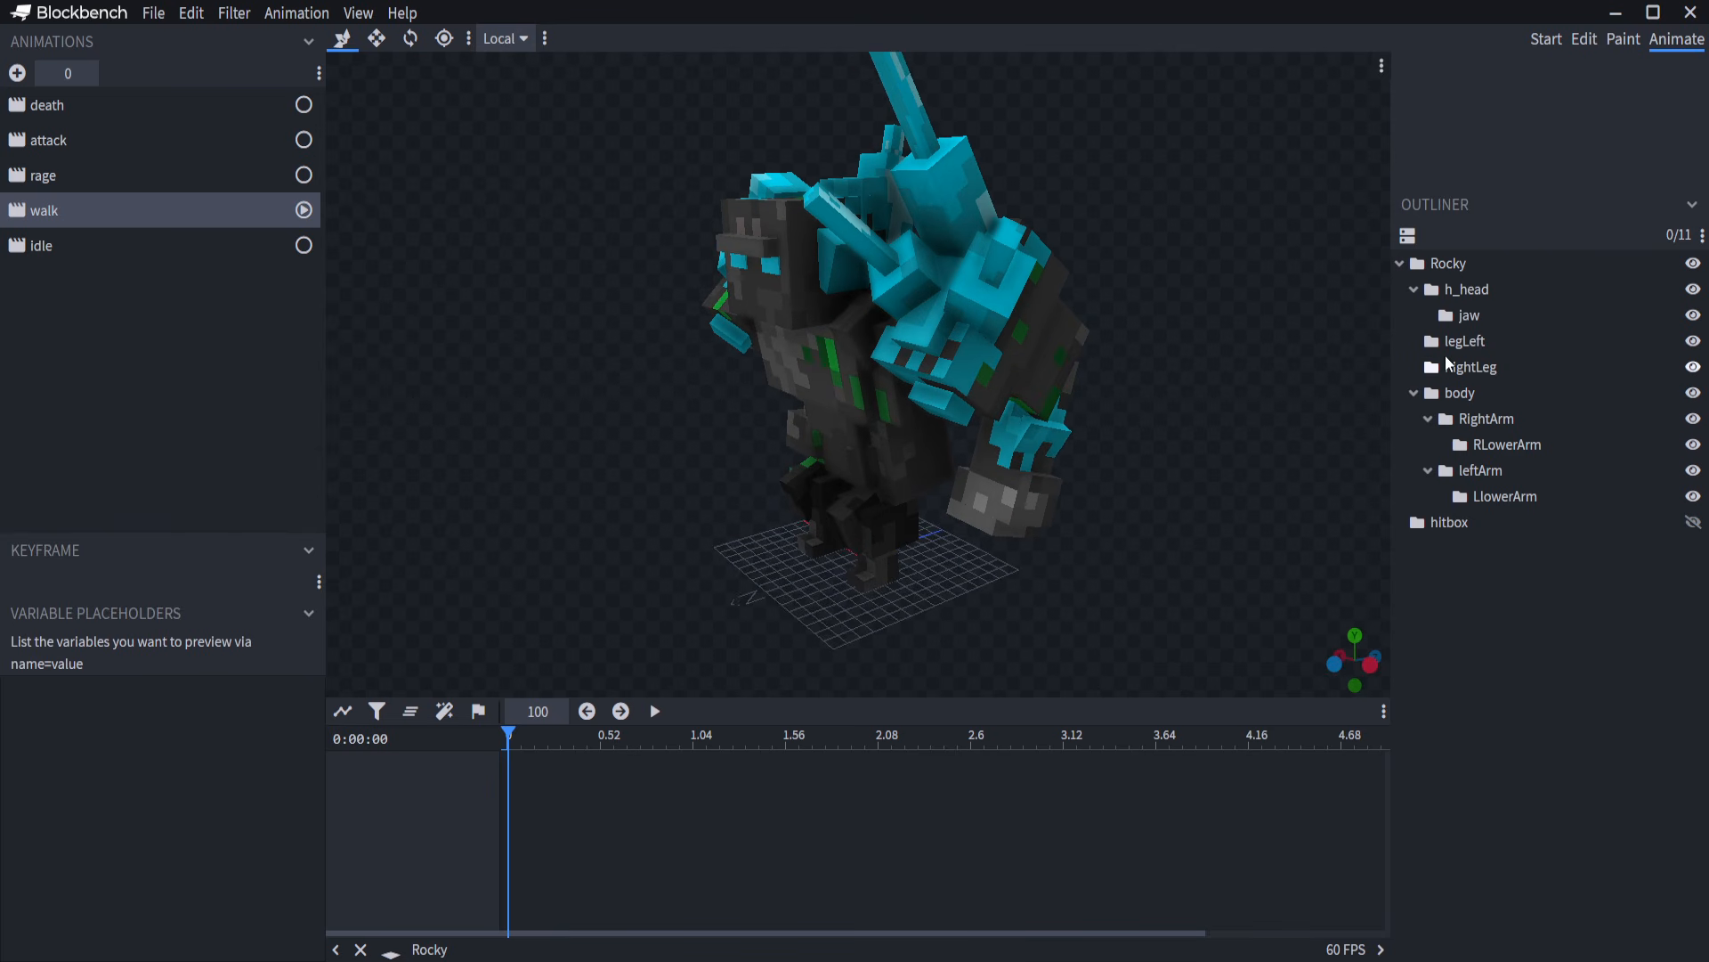
left_click_drag(1146, 379, 1228, 371)
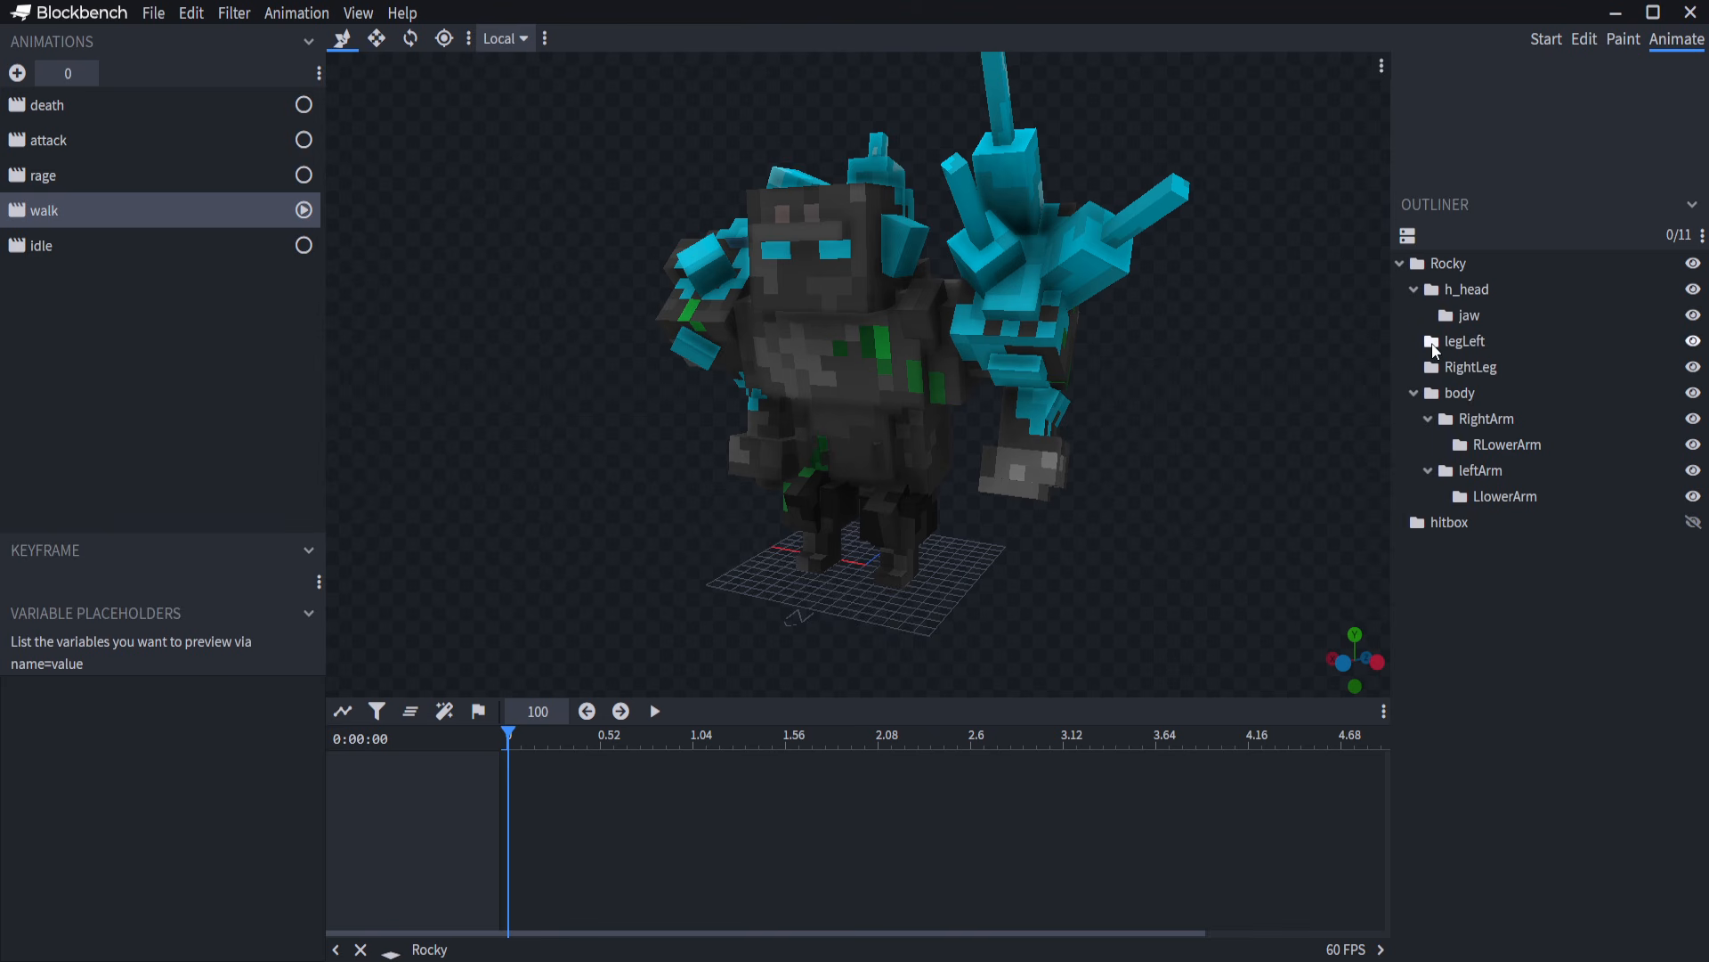
left_click_drag(1232, 363, 1092, 373)
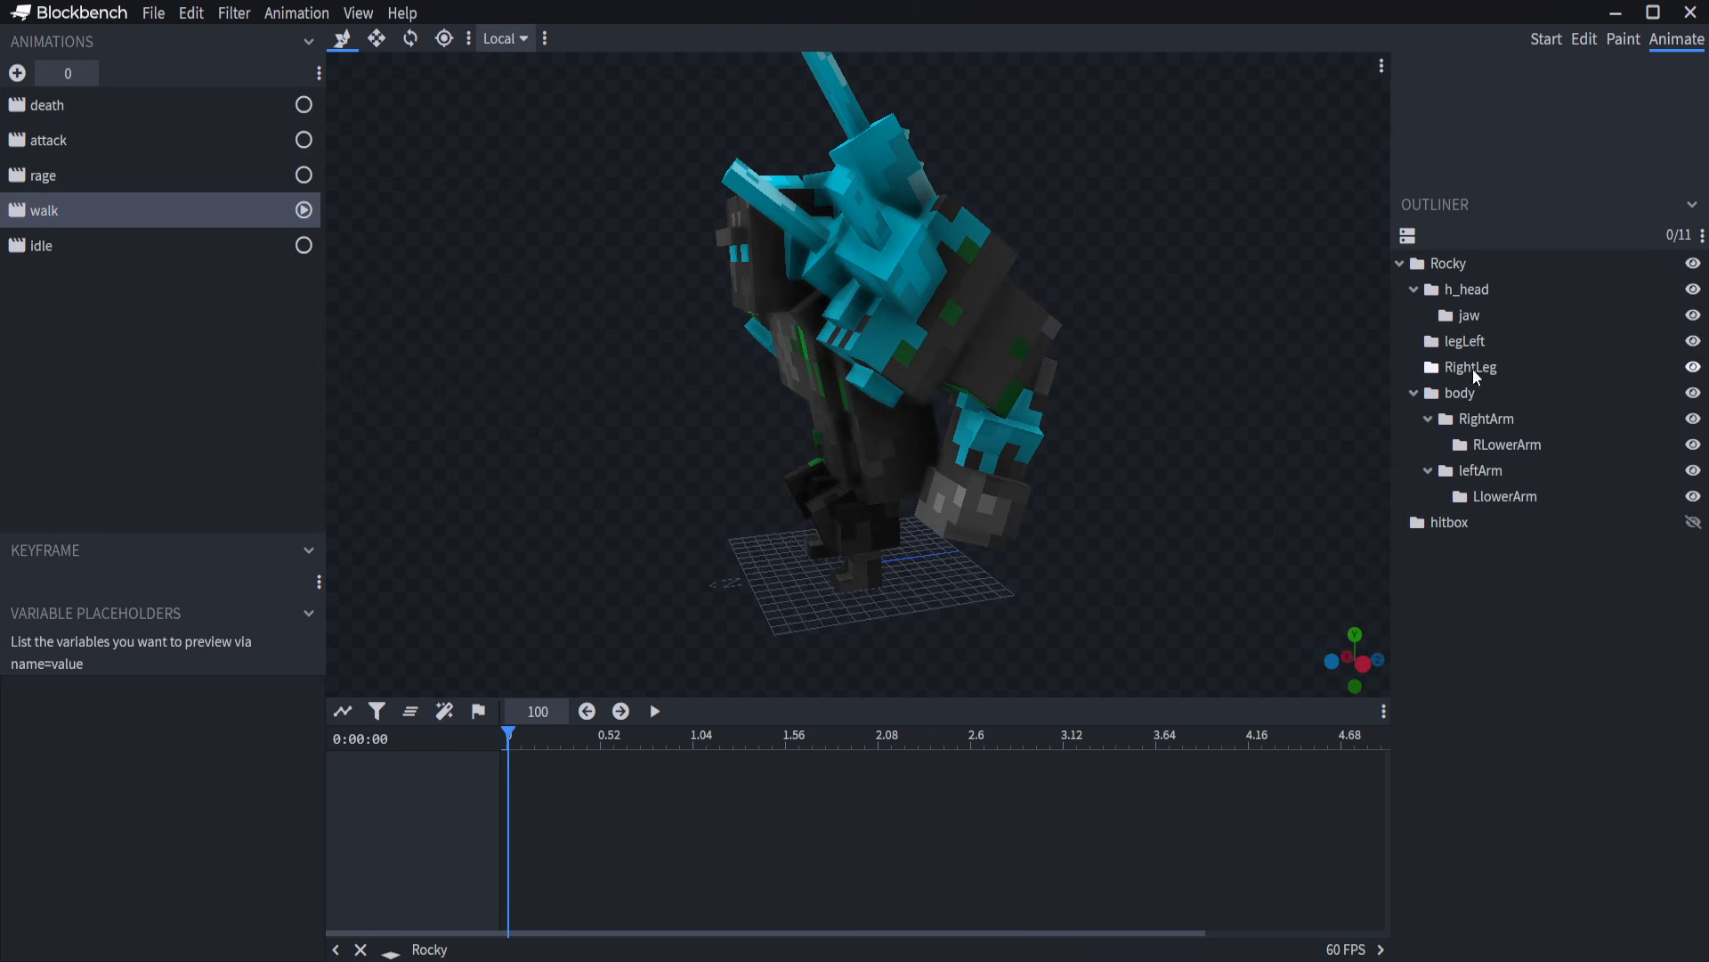
left_click(1464, 341)
left_click_drag(1380, 507, 1149, 575)
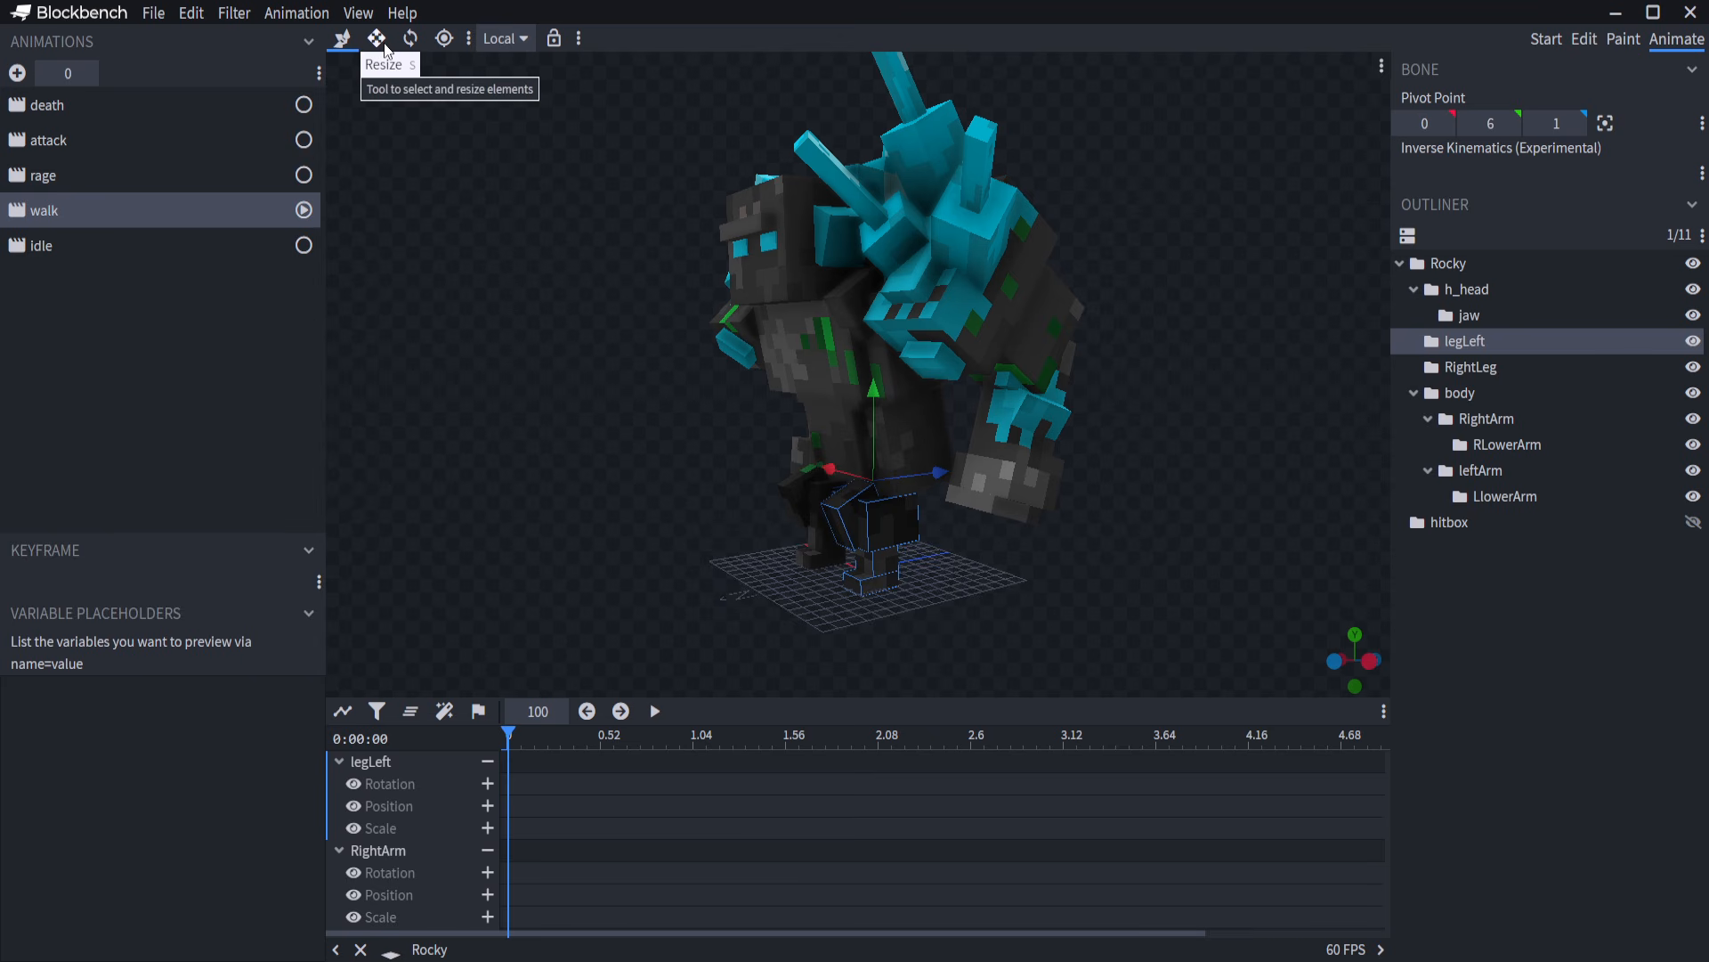
left_click(411, 40)
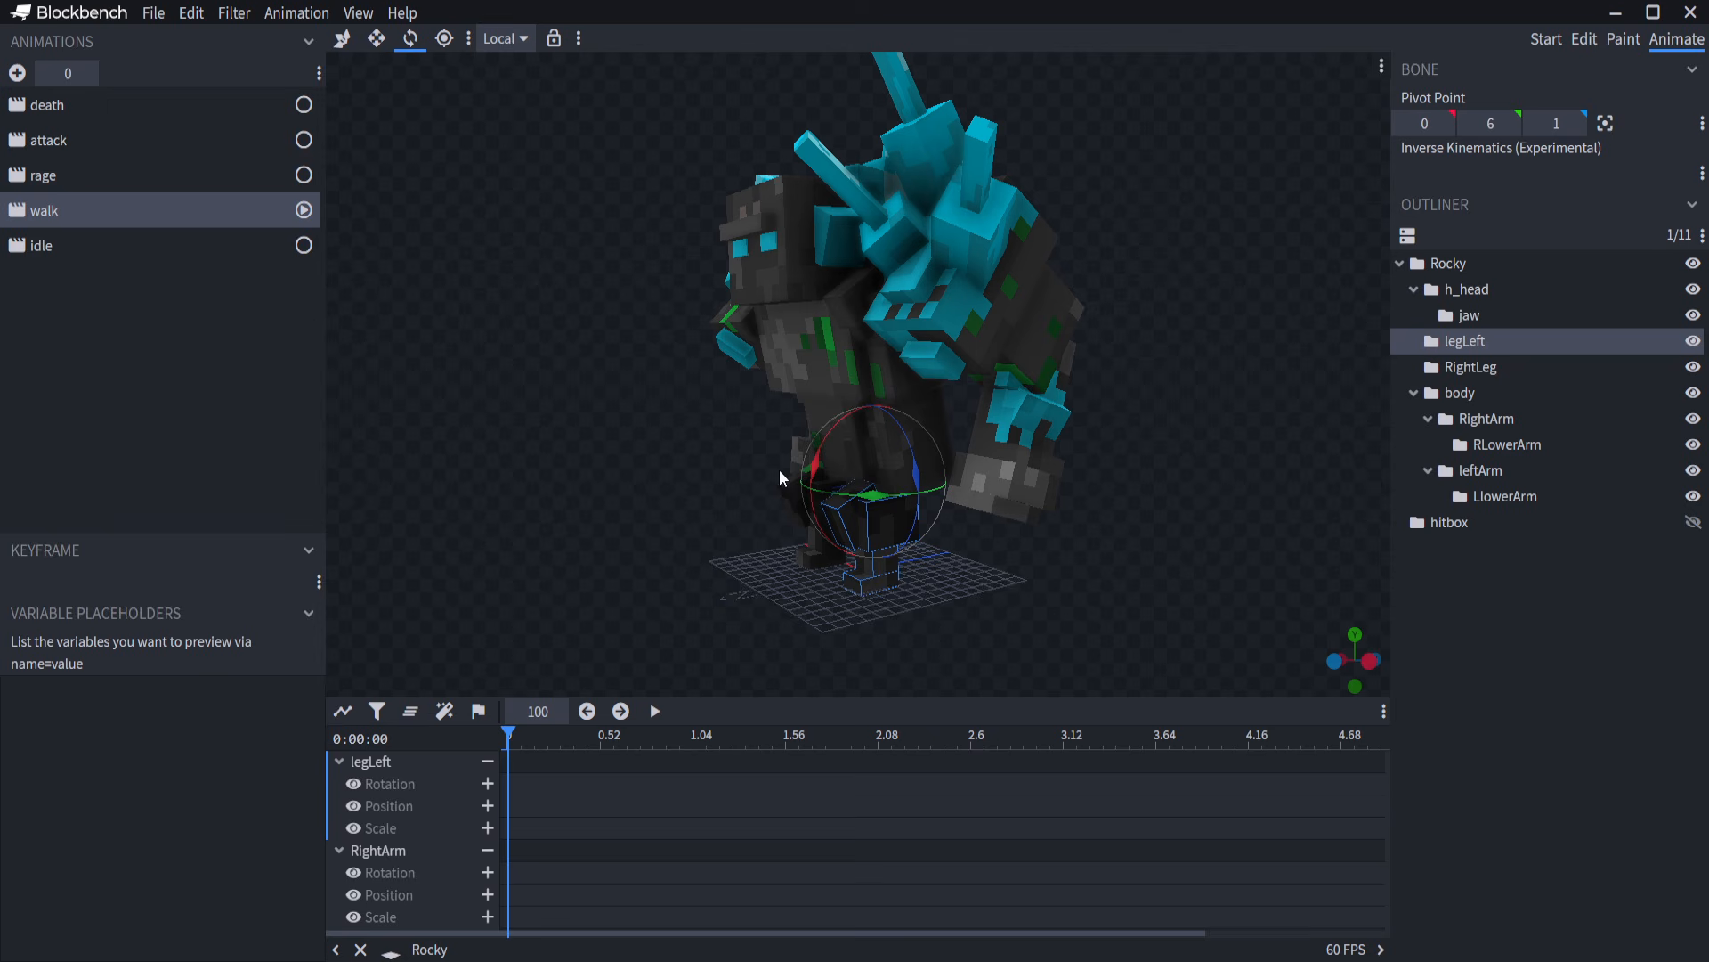
Try rotating the left leg 50 degrees about X at time 0, and delete the resulting keyframe.
left_click_drag(825, 461, 815, 329)
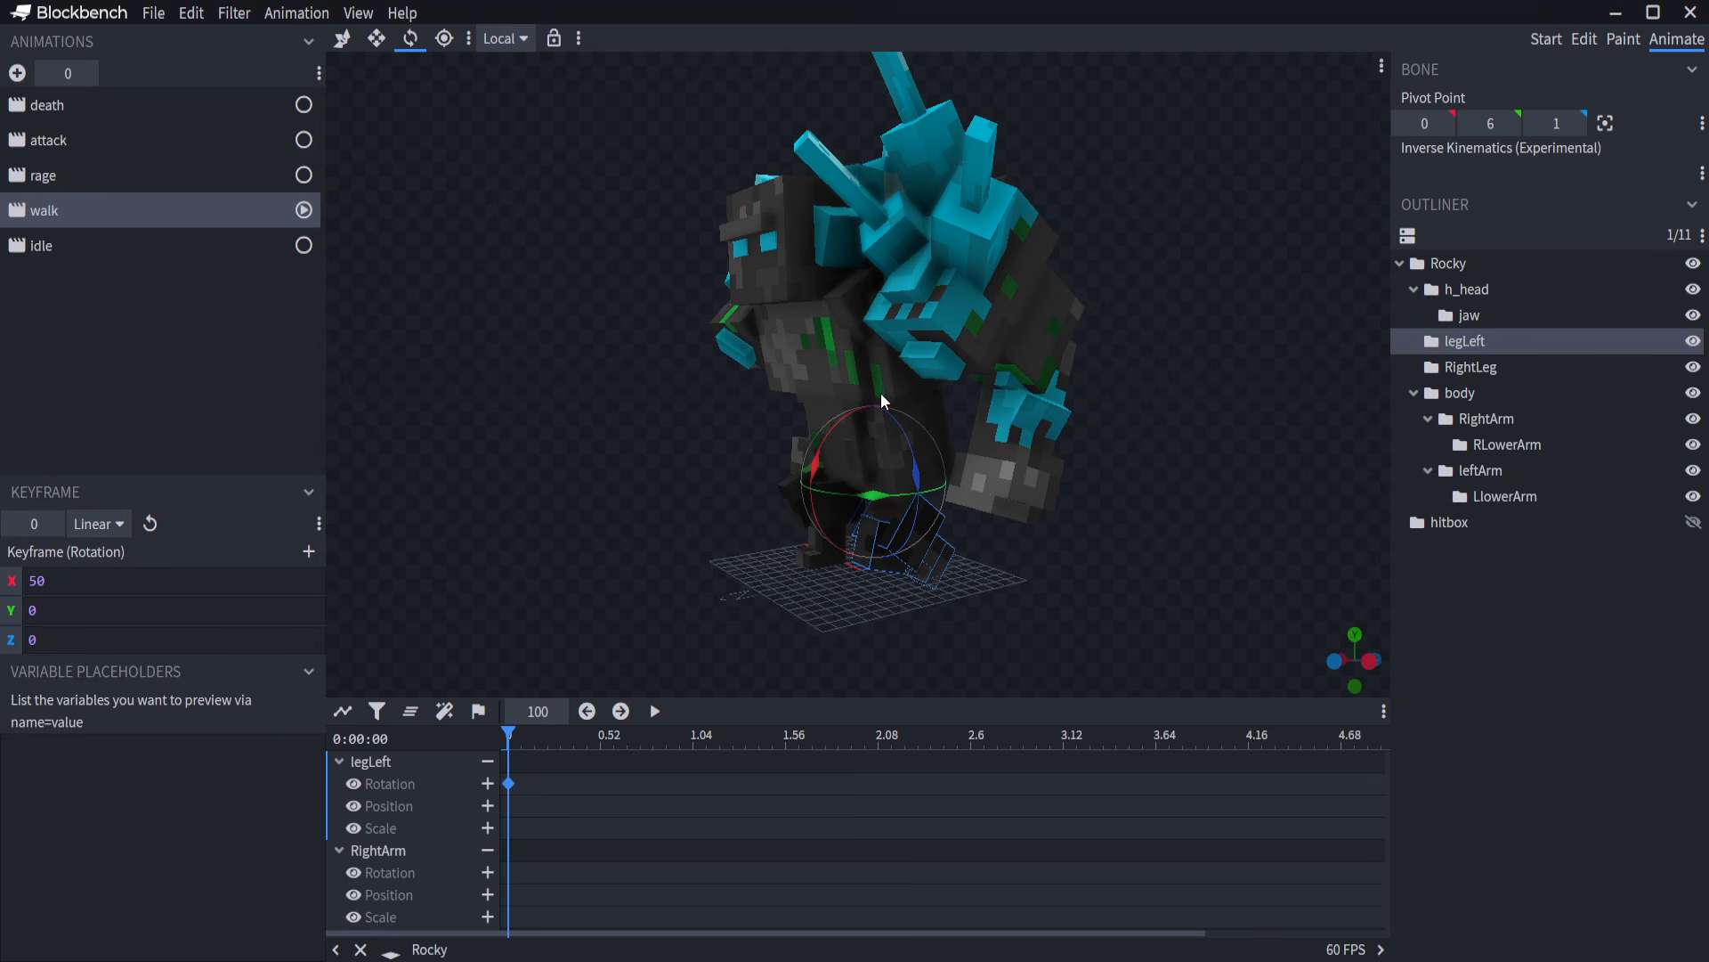
key("Delete")
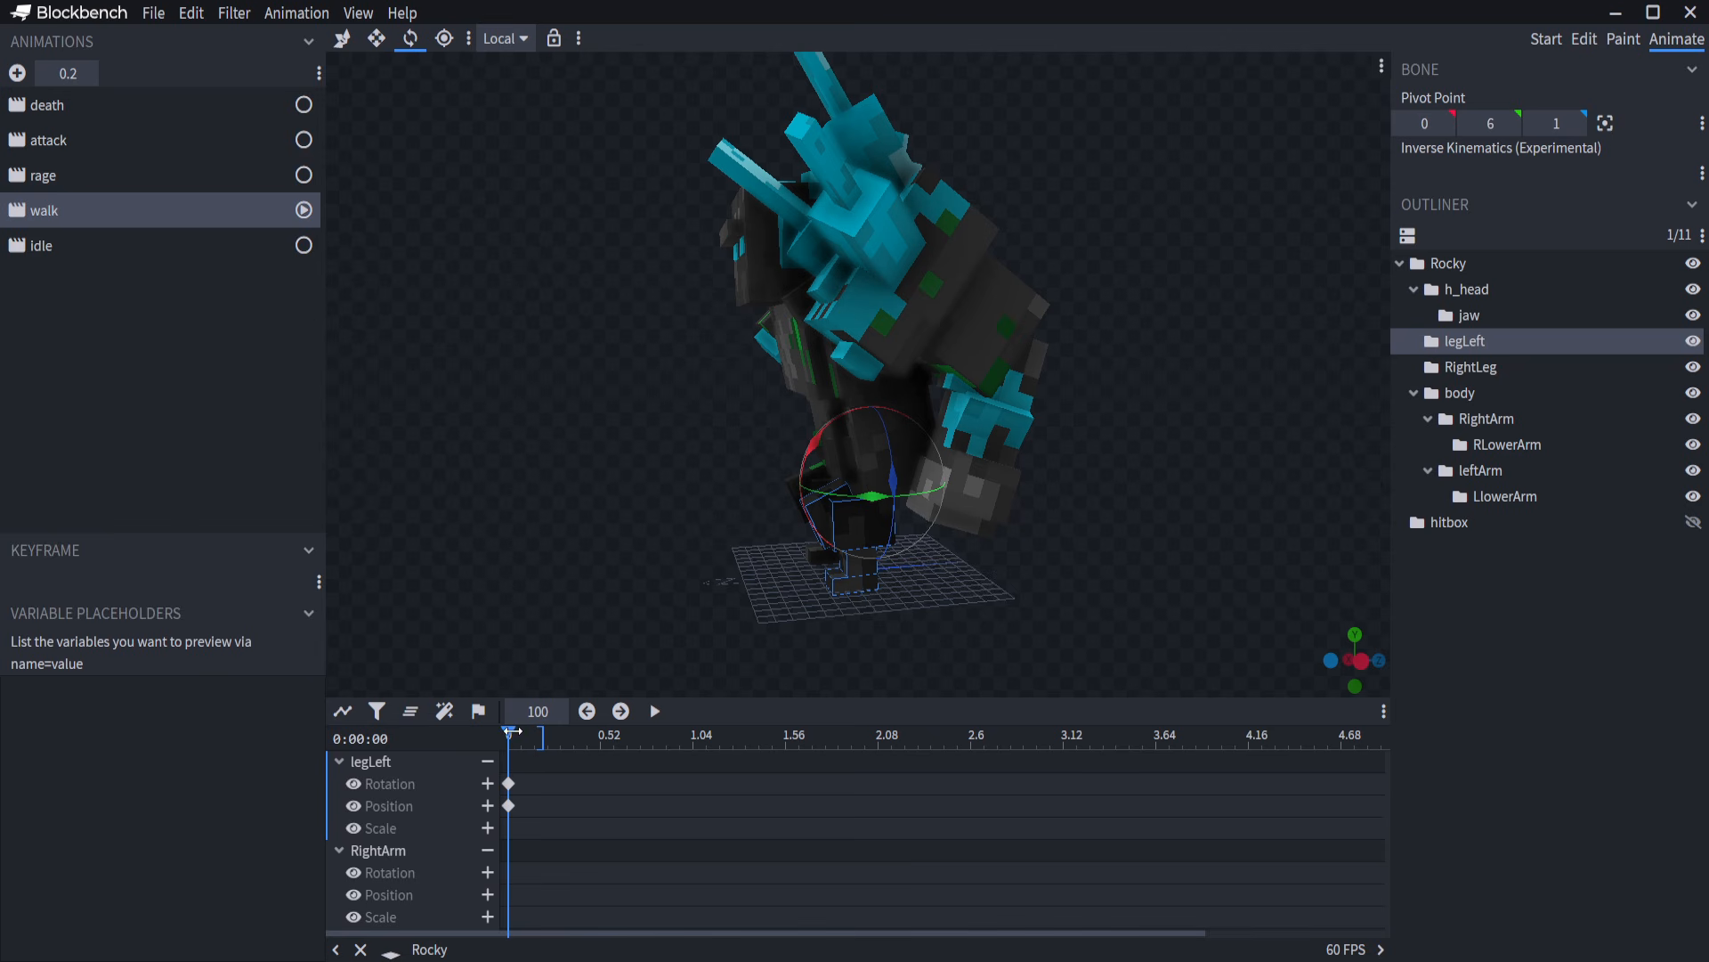
Keyframe the left leg's X rotation at -45 degrees at 0.24 s and 55 degrees at 0.52 s.
left_click_drag(509, 732, 547, 731)
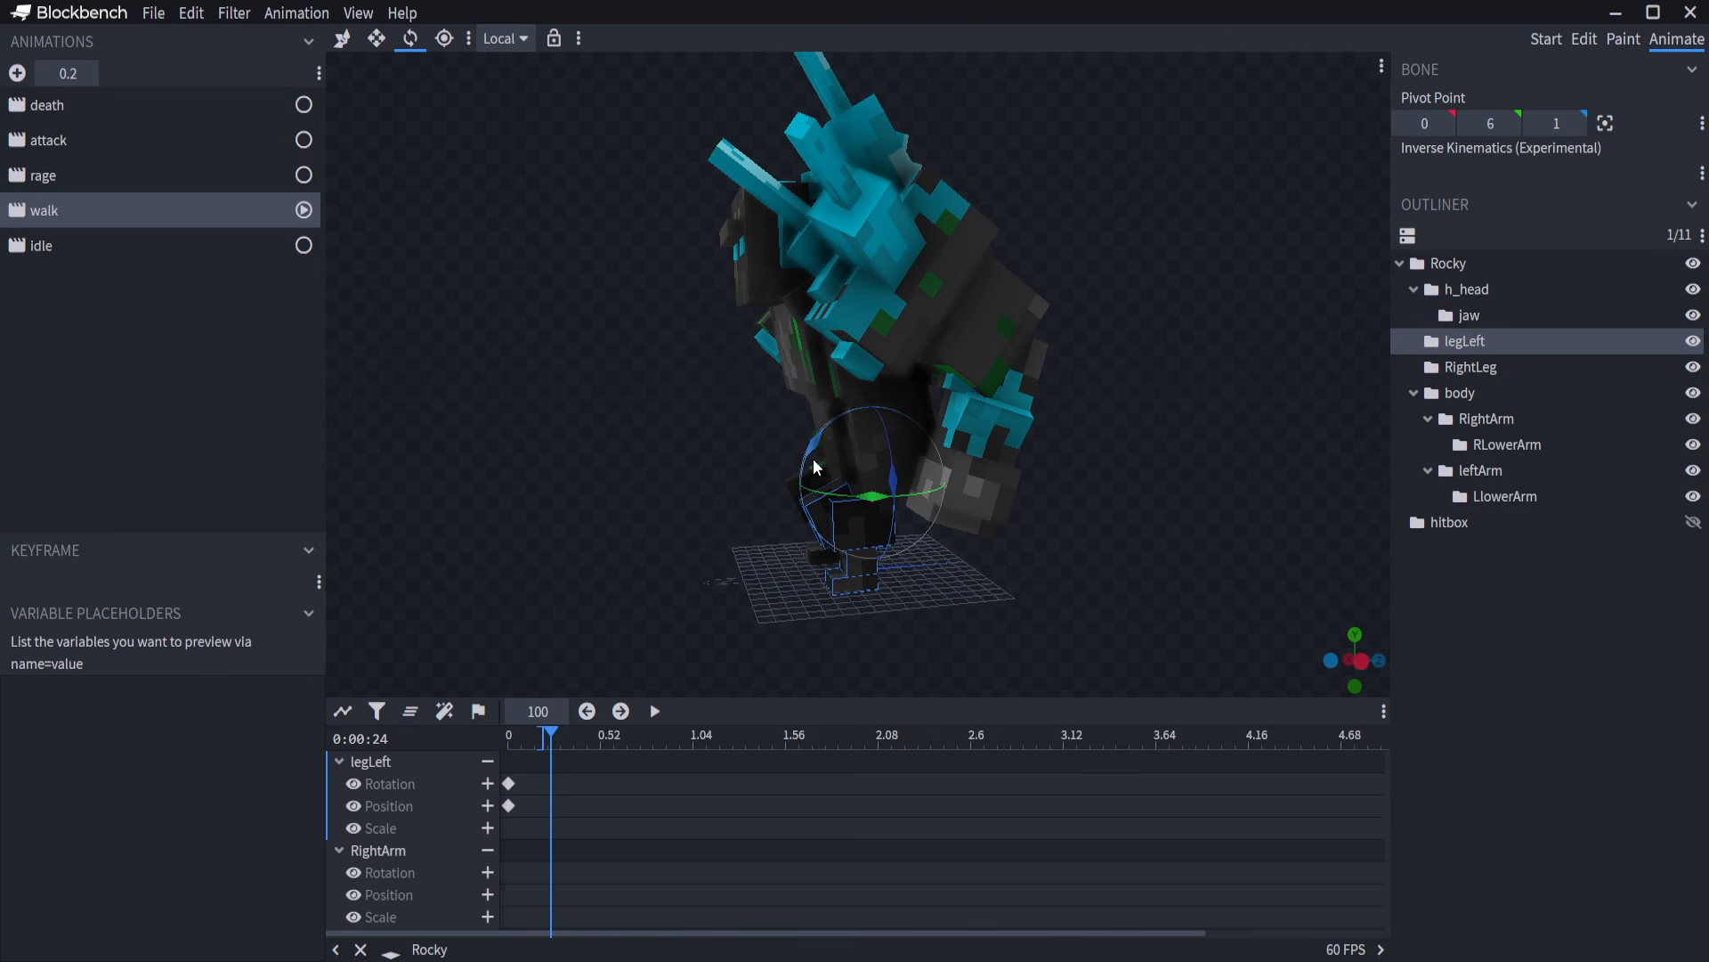
left_click_drag(810, 449, 851, 345)
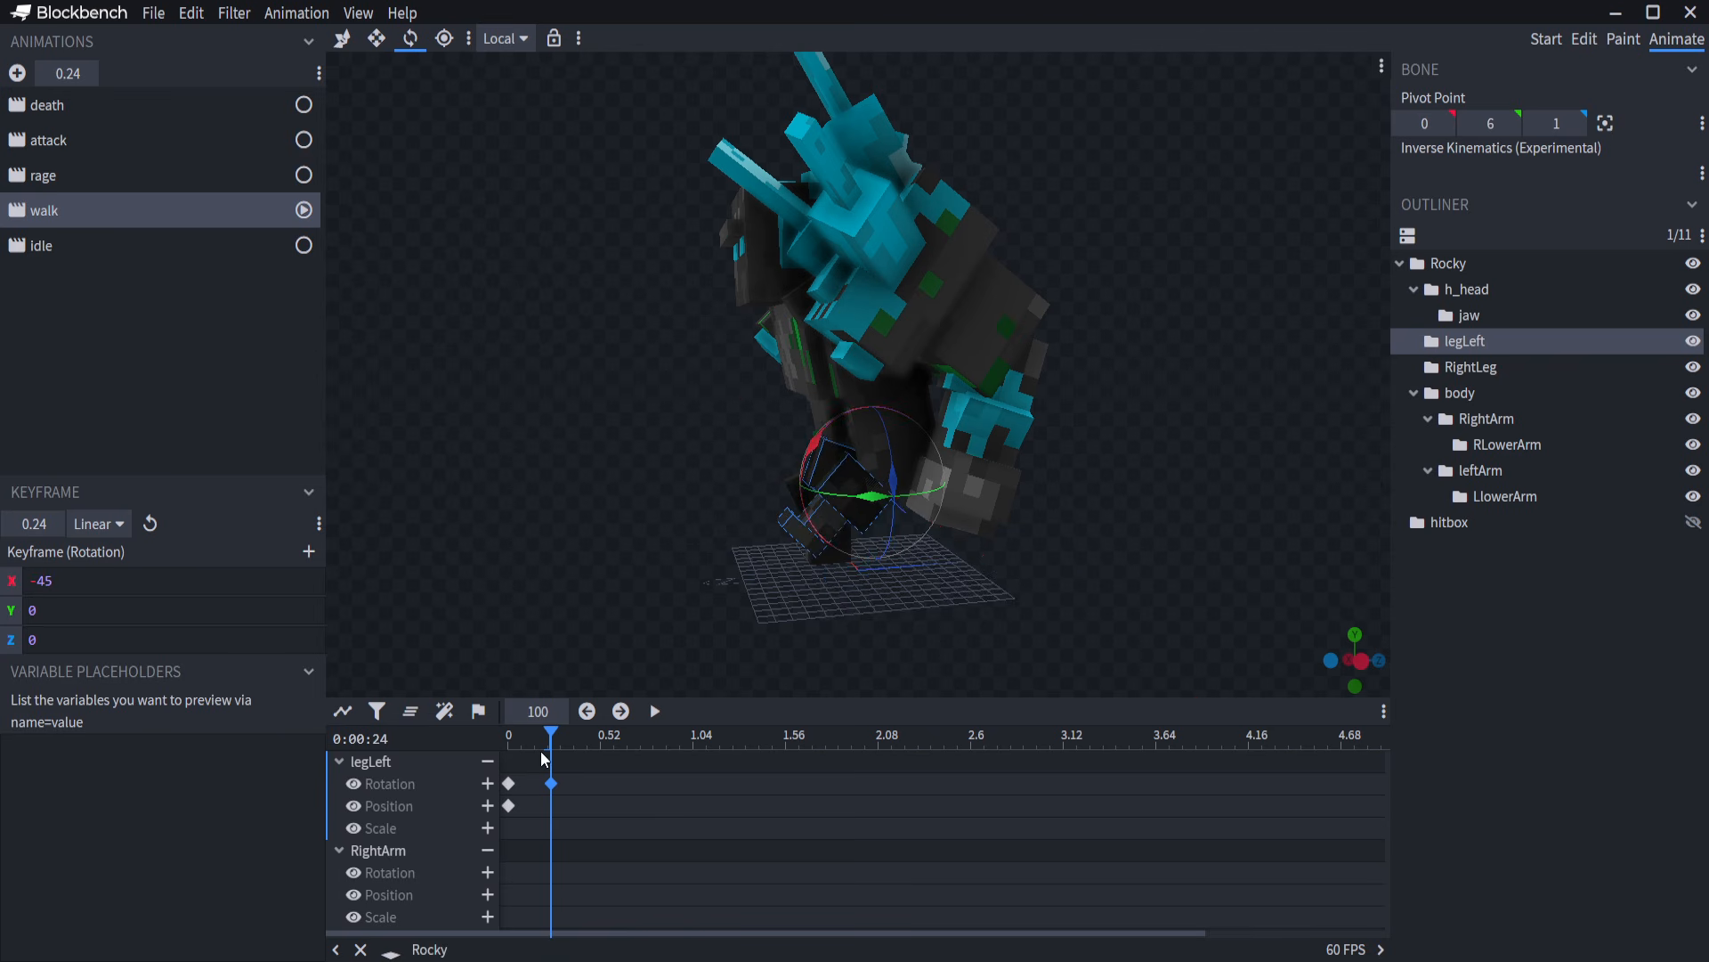
left_click_drag(554, 739, 604, 733)
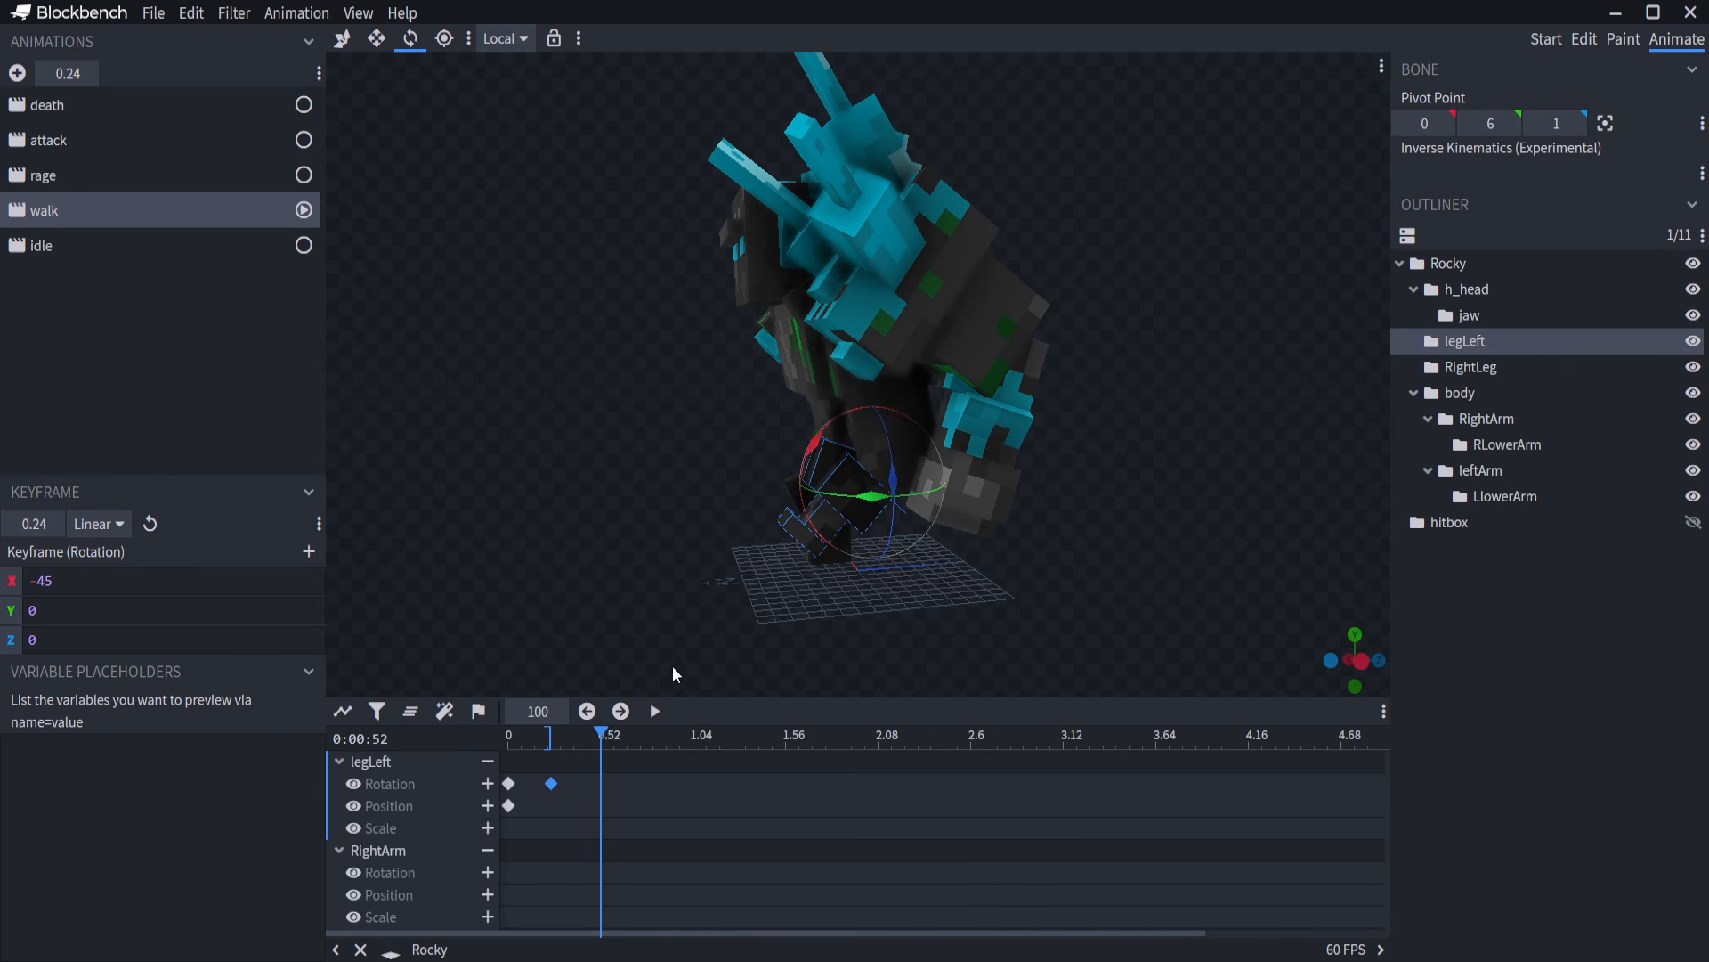
left_click_drag(837, 436, 849, 541)
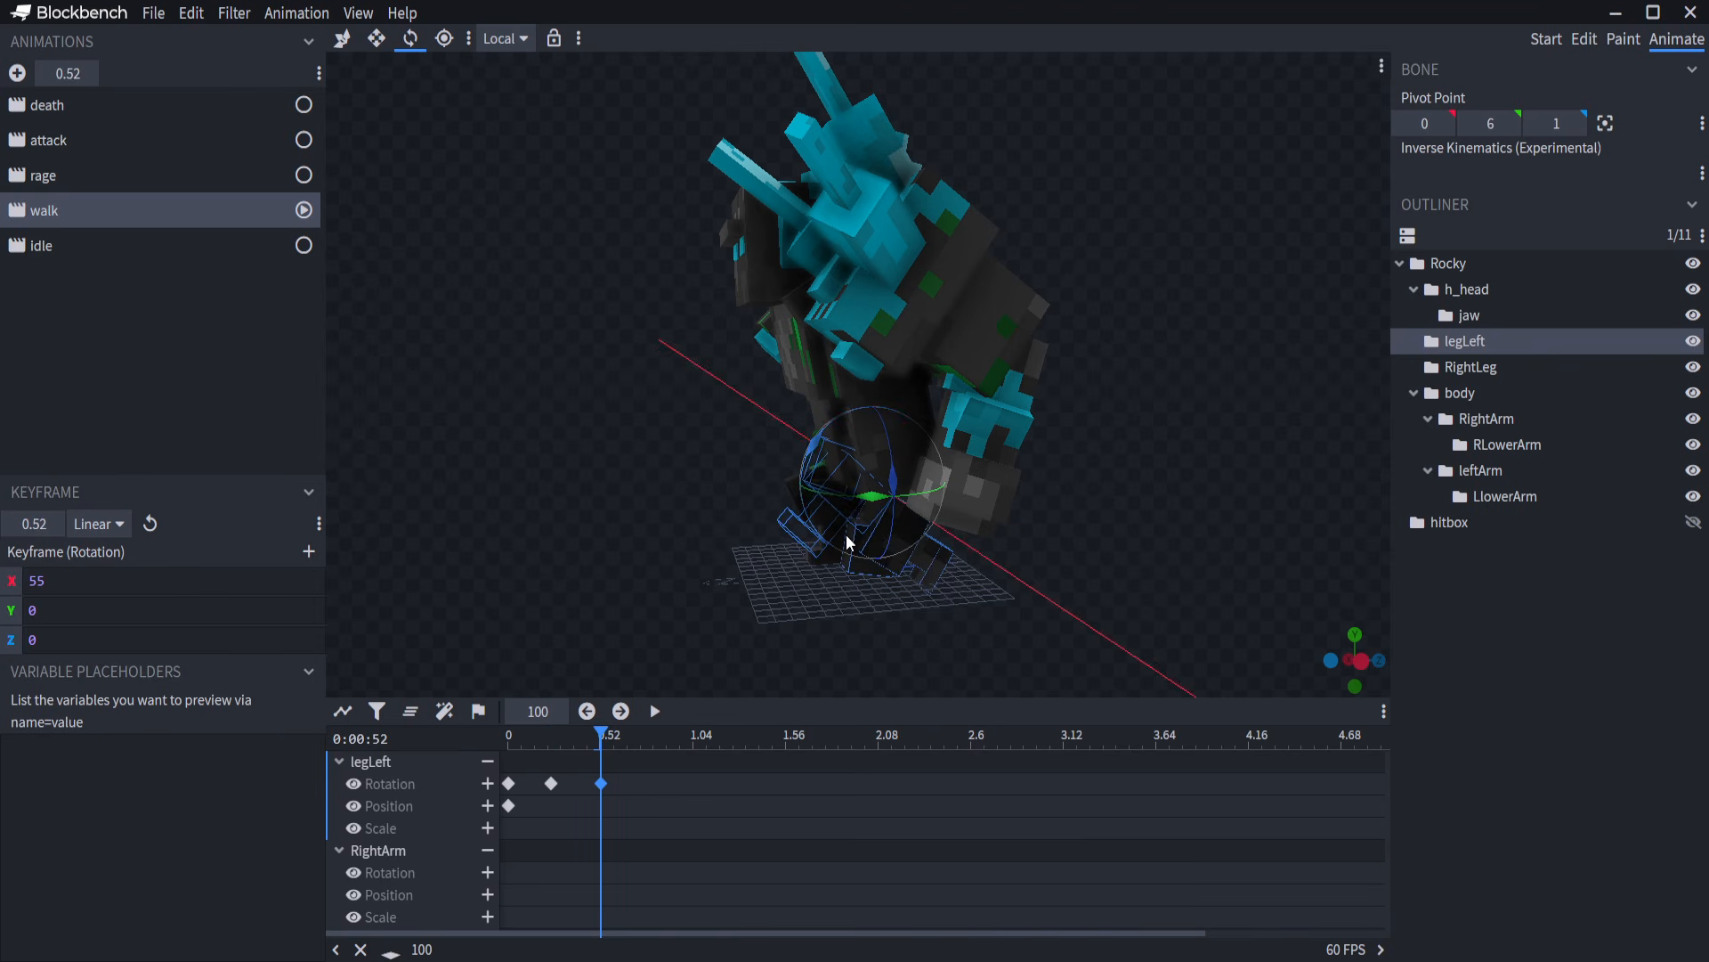
Copy the left leg's starting rotation keyframe to 0.8 s to close the cycle, and play the walk animation.
left_click(510, 784)
left_click_drag(602, 733, 477, 737)
key("ctrl+v")
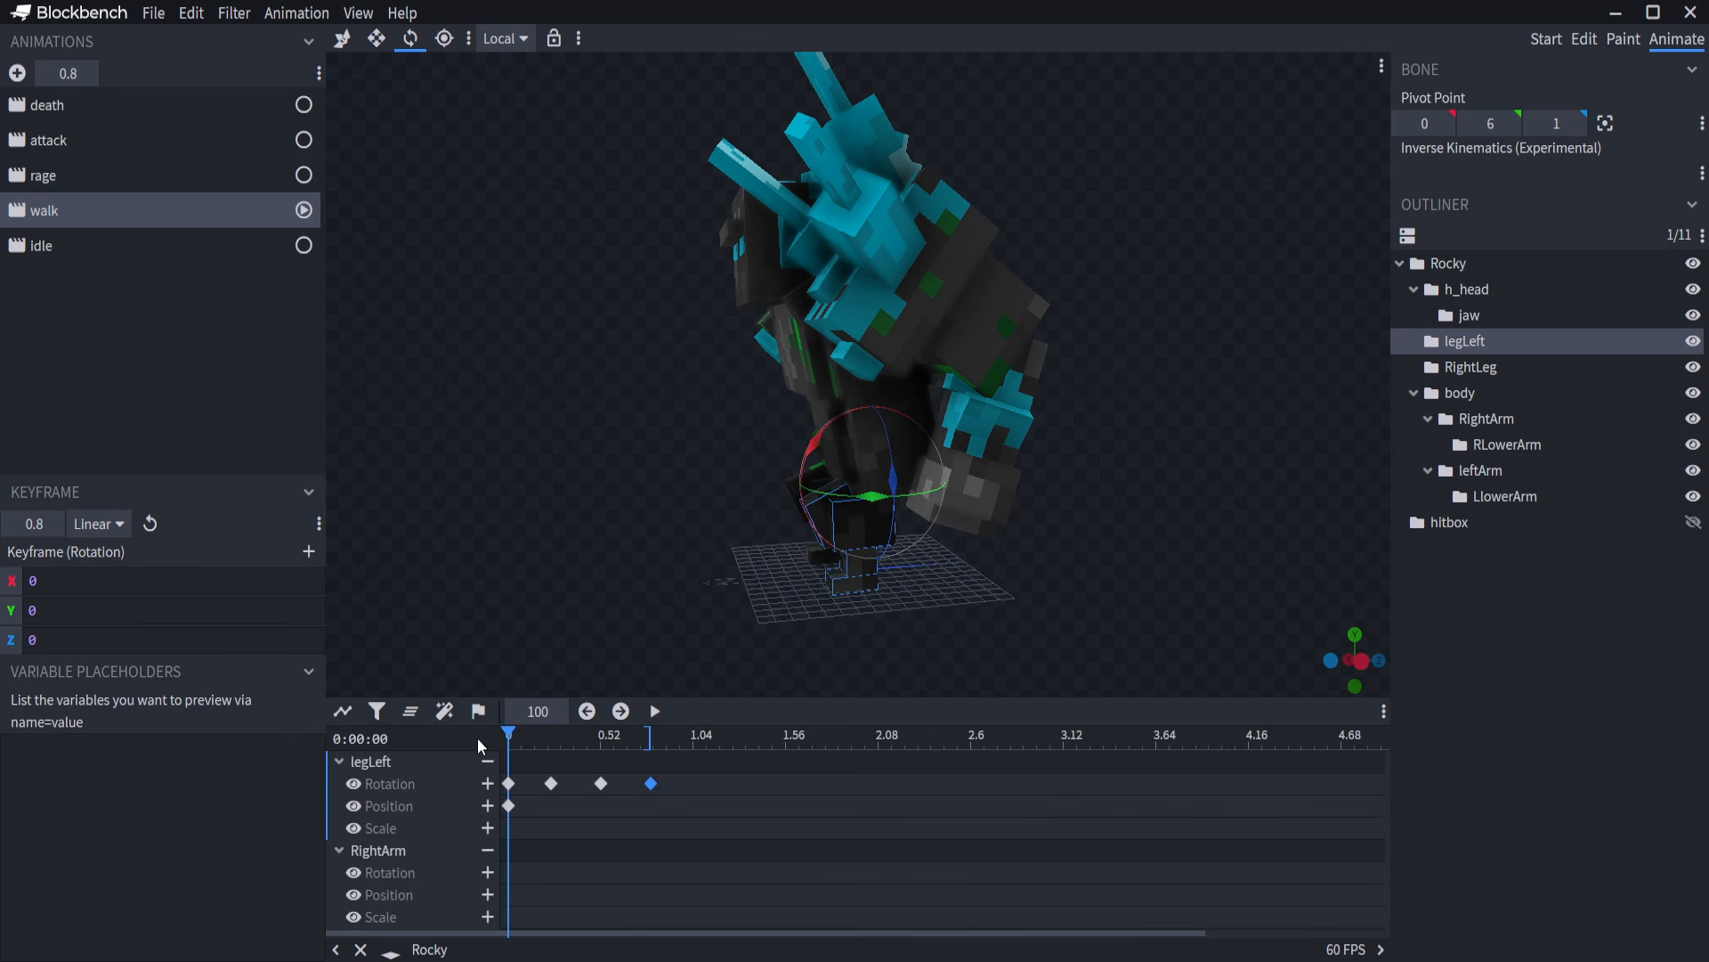
key("space")
Slow the left leg's swing by spacing its rotation keyframes out to 0.52 s, about 1.3 s and 2.08 s, and replay it.
left_click_drag(885, 782, 879, 782)
left_click_drag(603, 782, 736, 782)
left_click_drag(551, 782, 603, 783)
key("space")
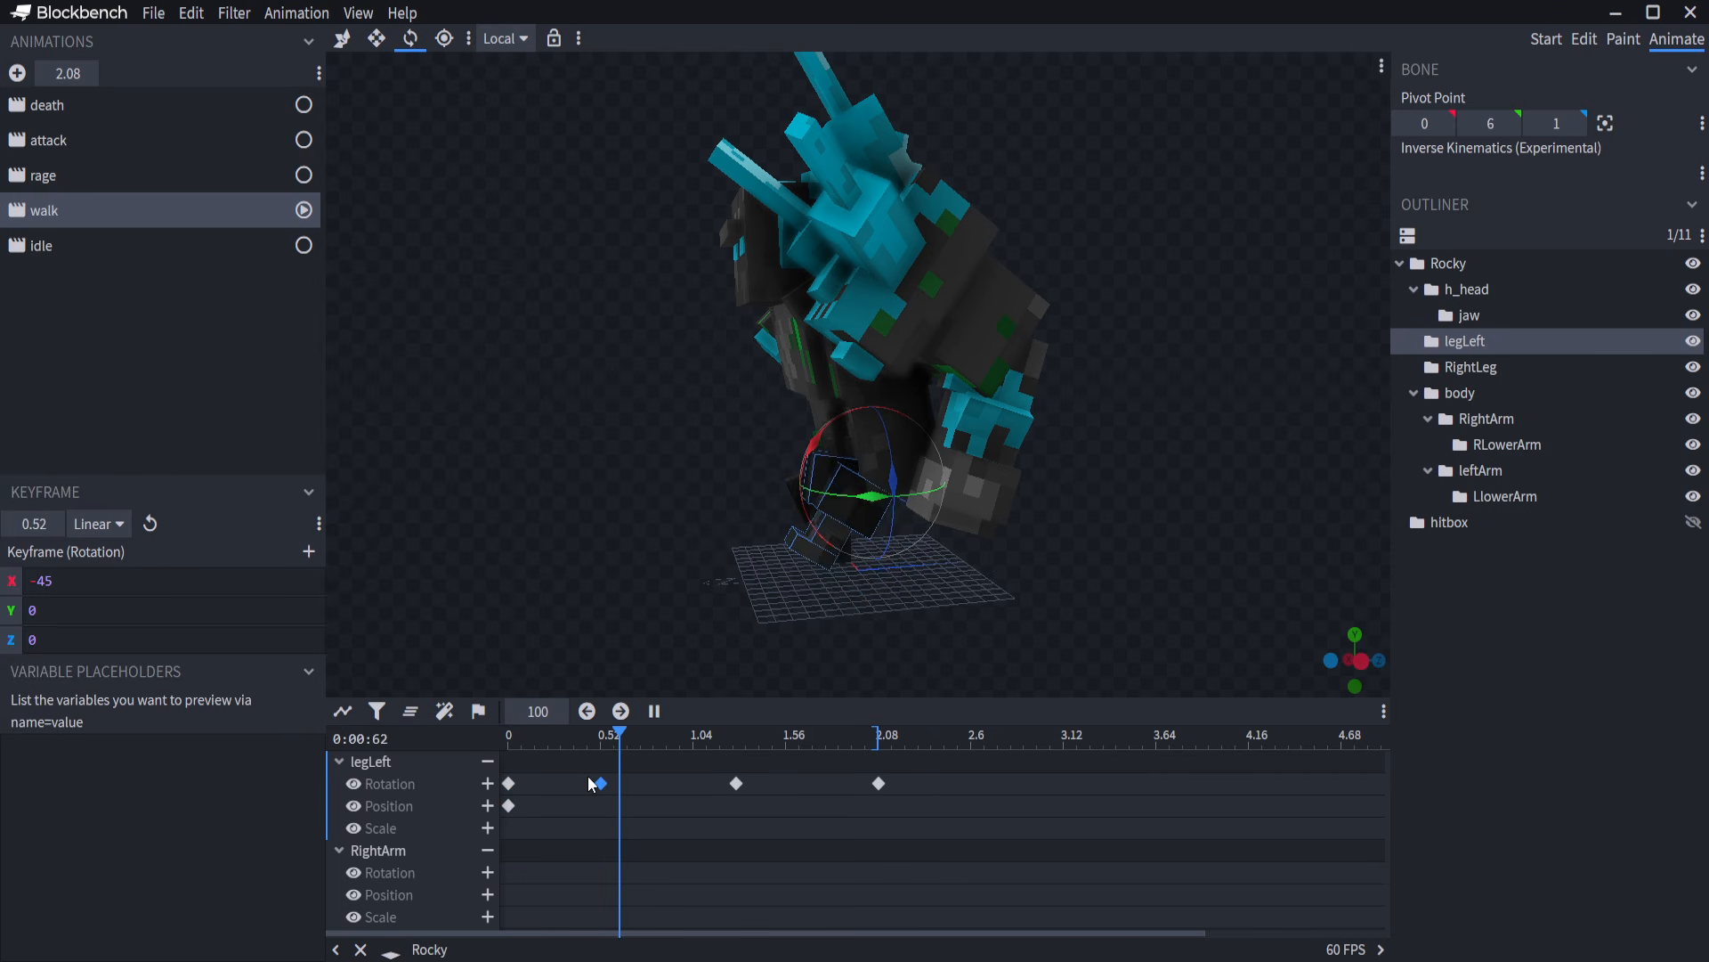
Move the left leg's -45 degree rotation keyframe to 0.6 s and replay the walk animation.
key("space")
left_click_drag(605, 782, 473, 742)
key("space")
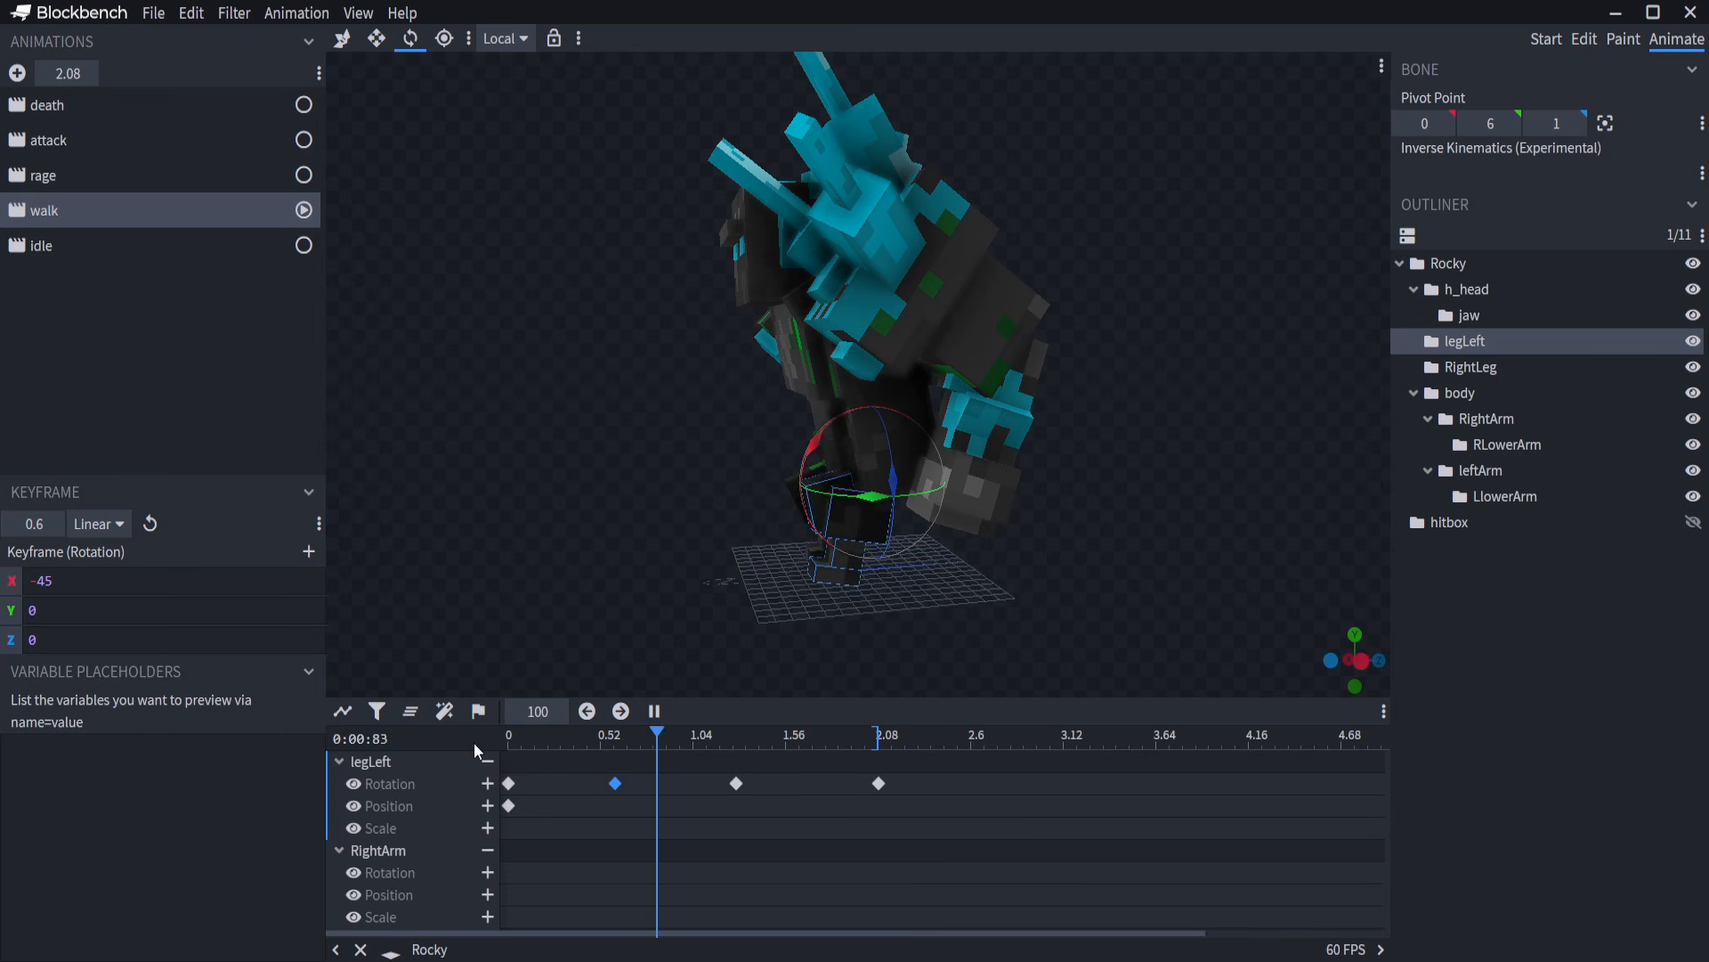
key("space")
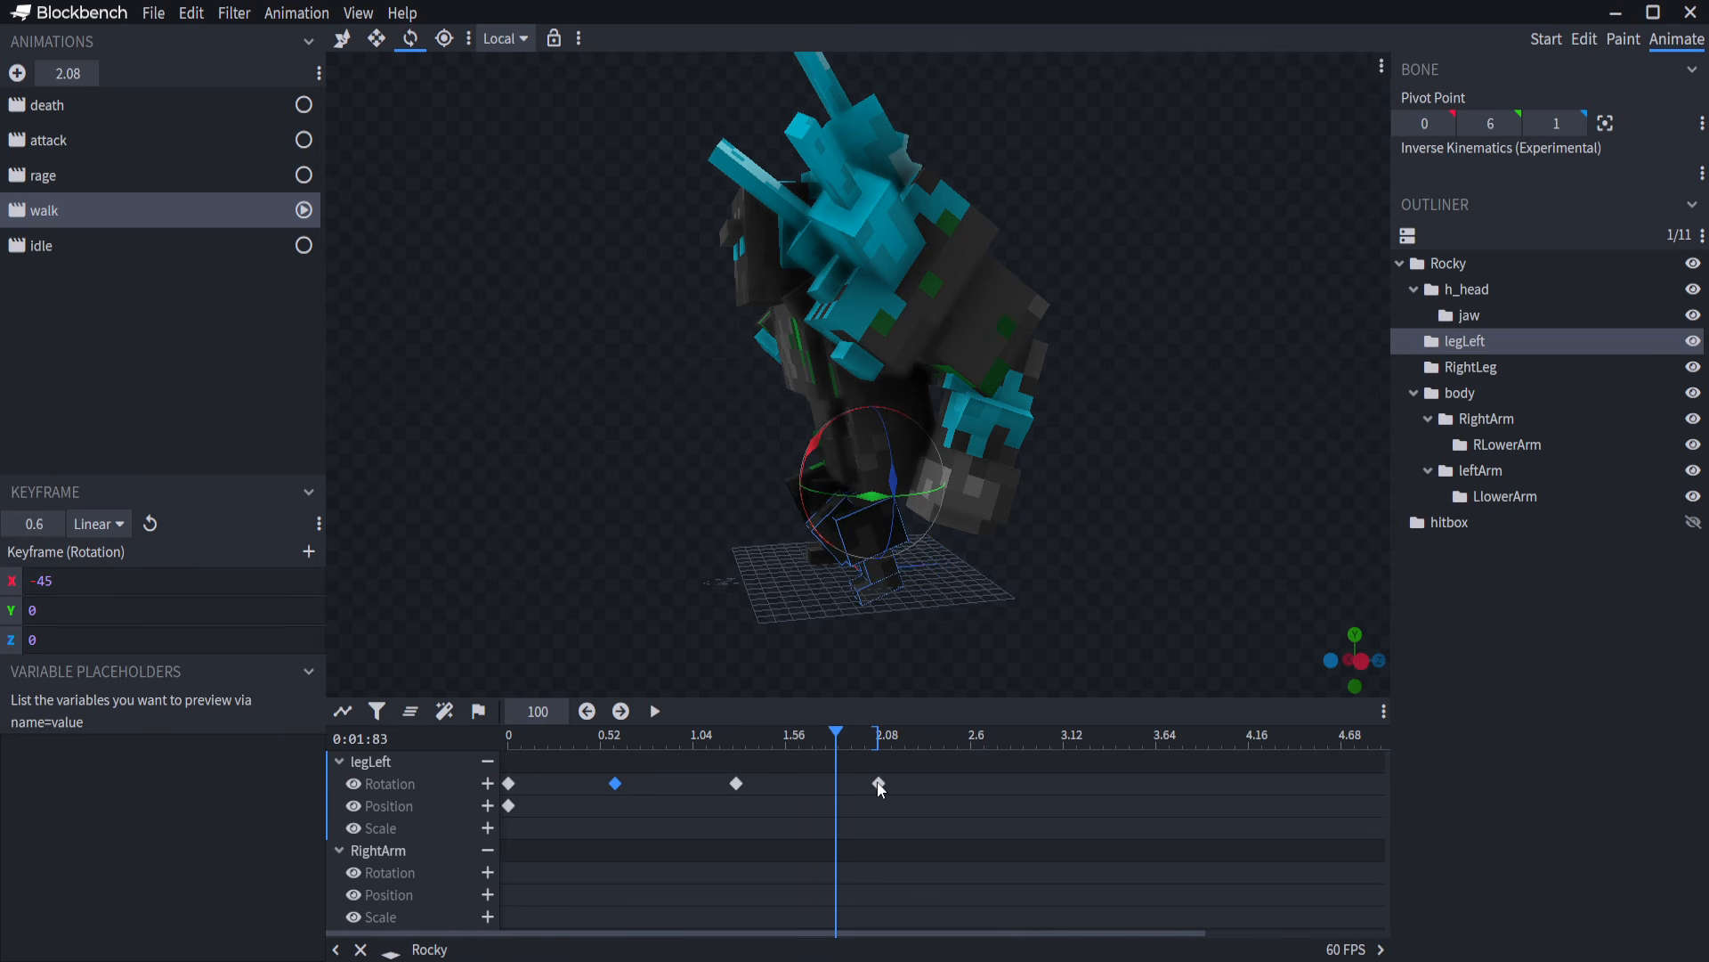
Retime the left leg's -45 degree, 55 degree and final rotation keyframes to 0.72 s, 1.64 s and 2.52 s, and play the result.
left_click_drag(879, 785, 958, 781)
left_click_drag(738, 783, 803, 783)
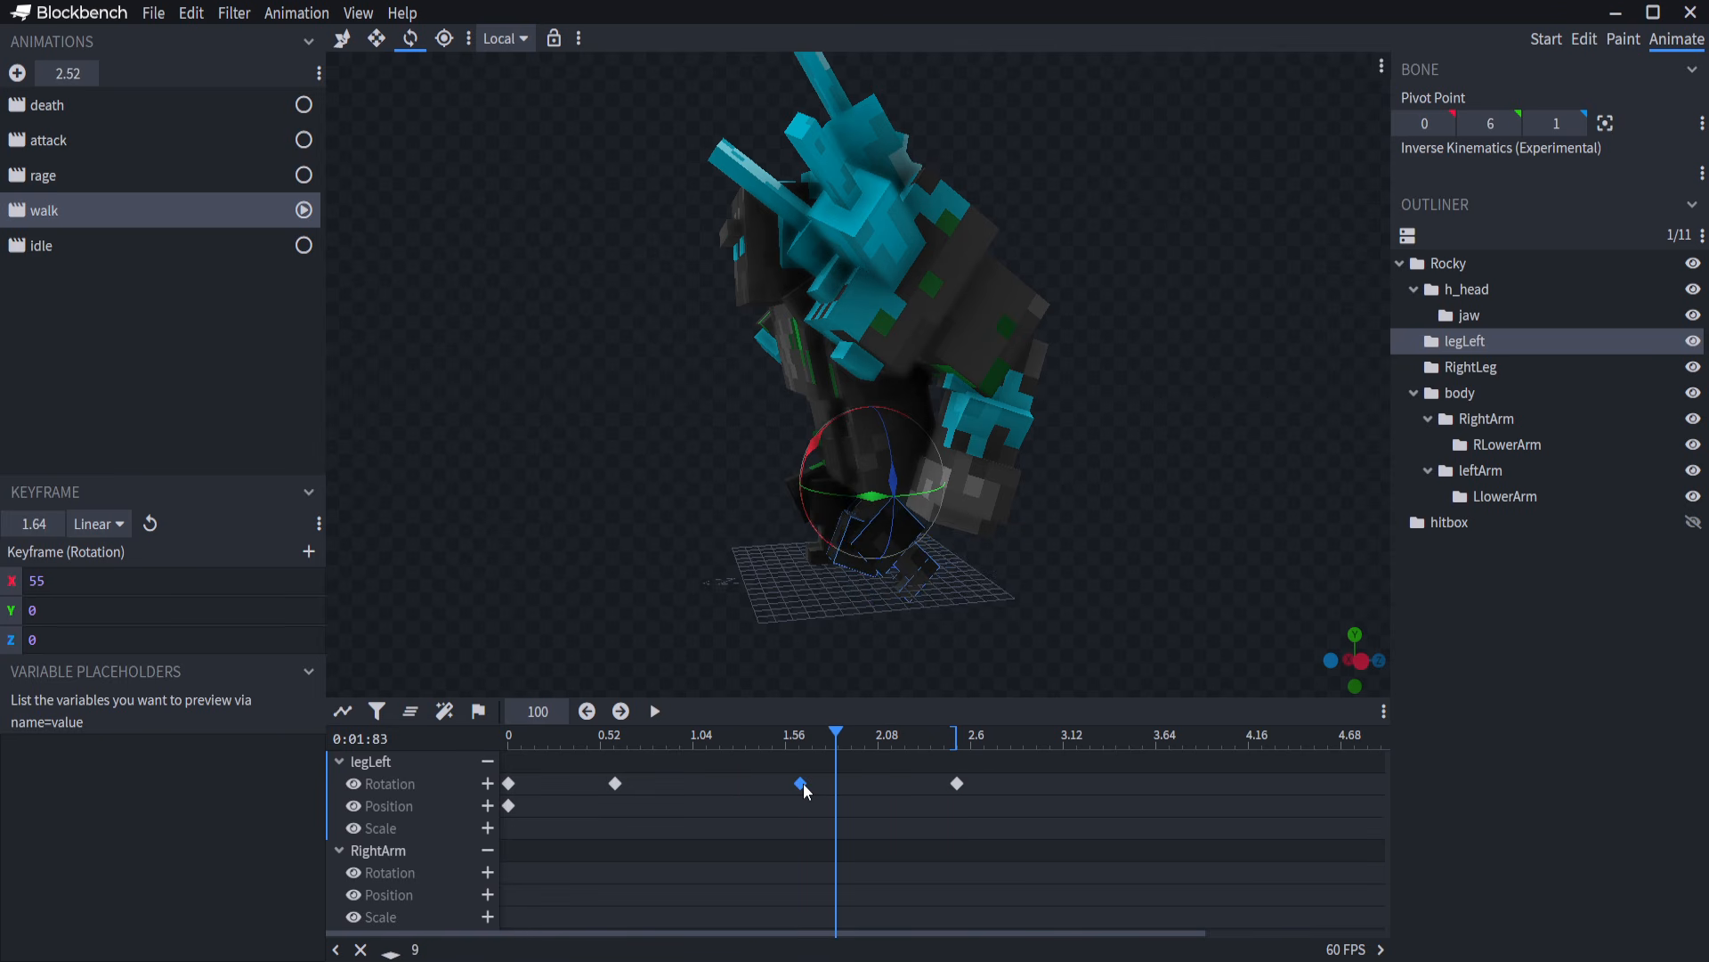
left_click_drag(615, 784, 633, 782)
key("space")
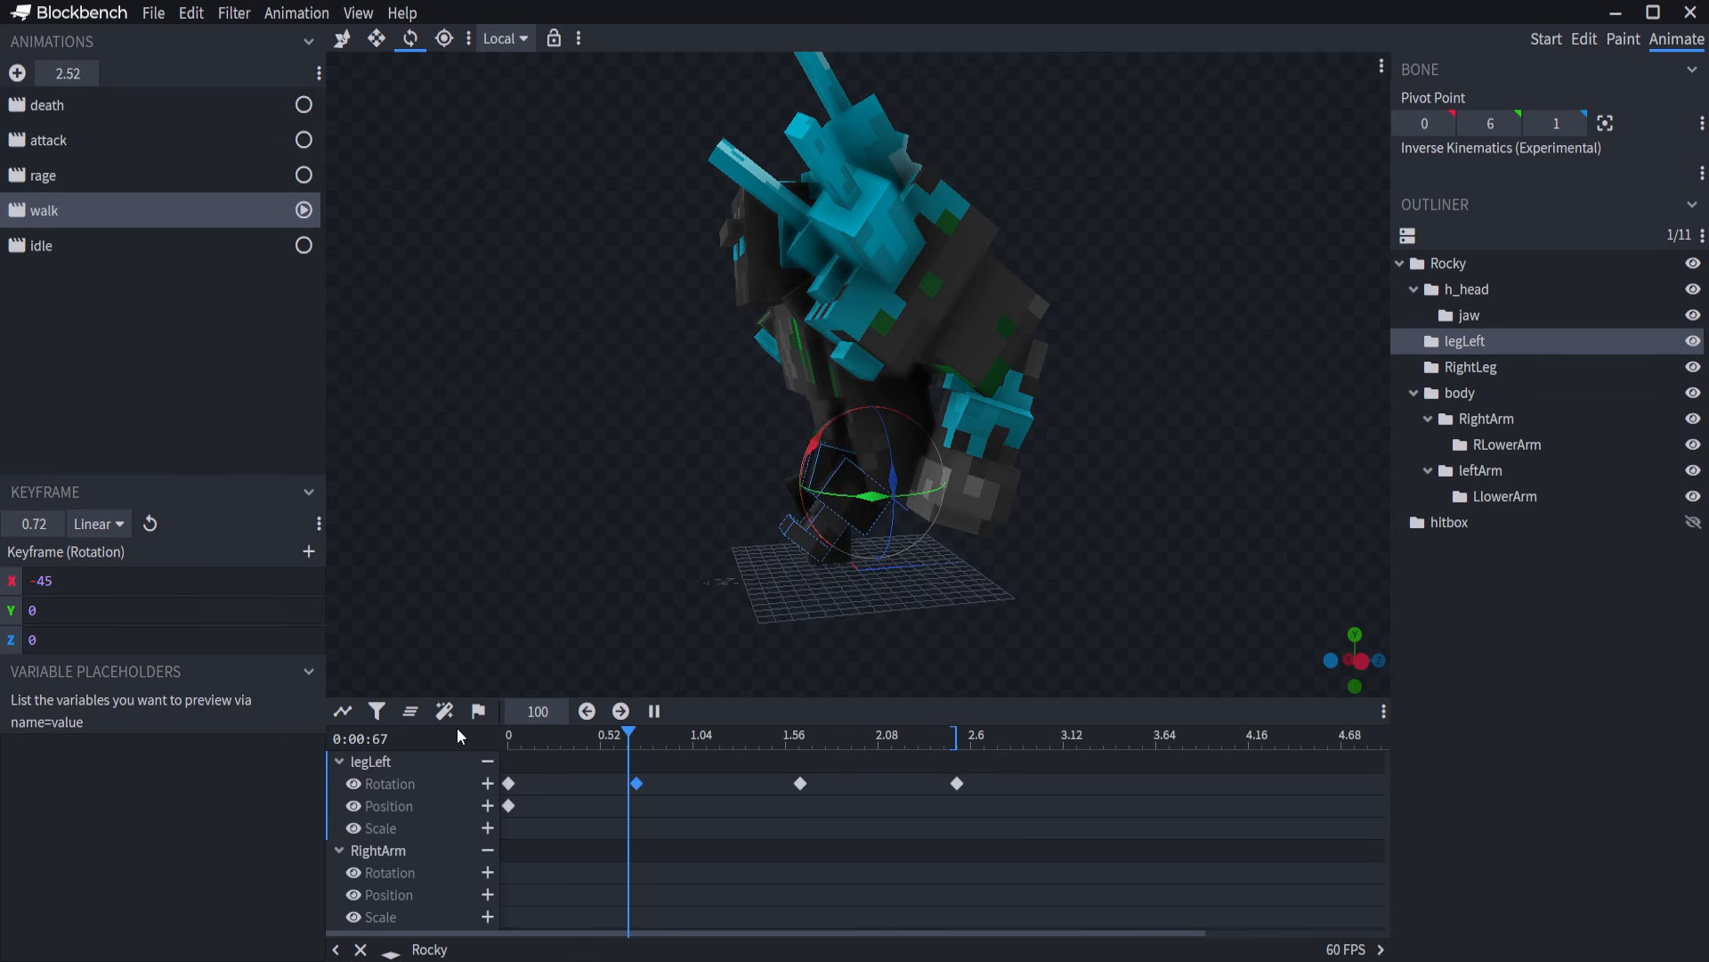
key("space")
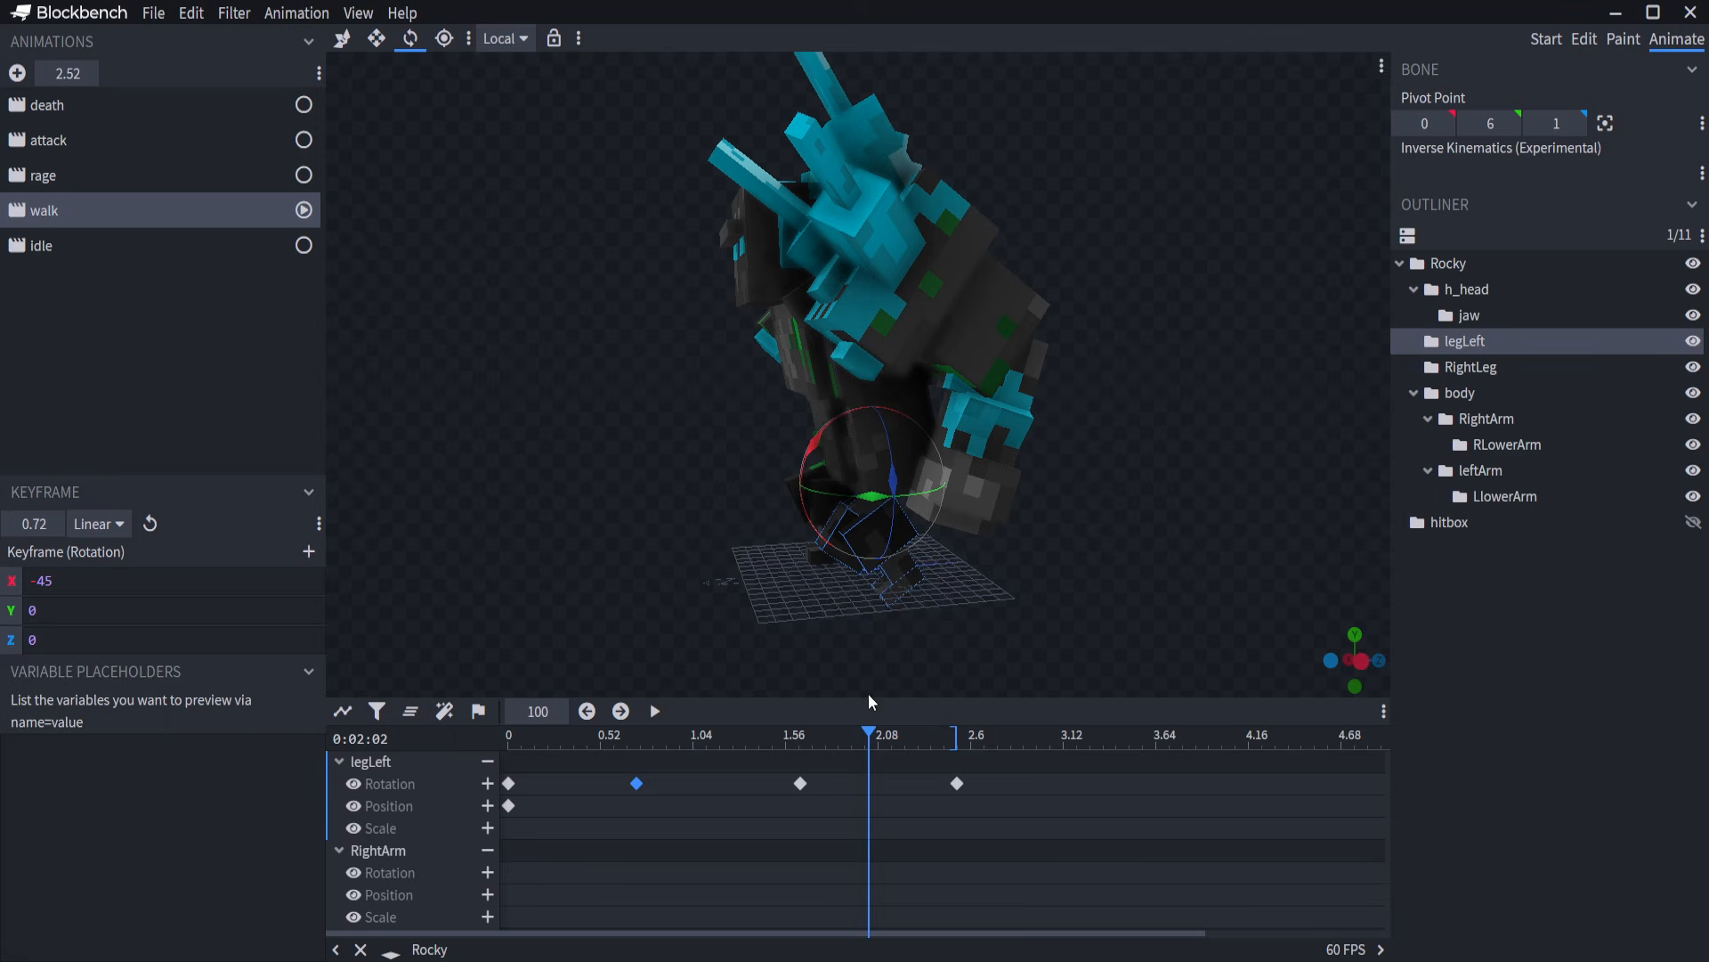
Add starting rotation and position keyframes at 0 s for the right leg, leaving it unrotated.
left_click(1478, 369)
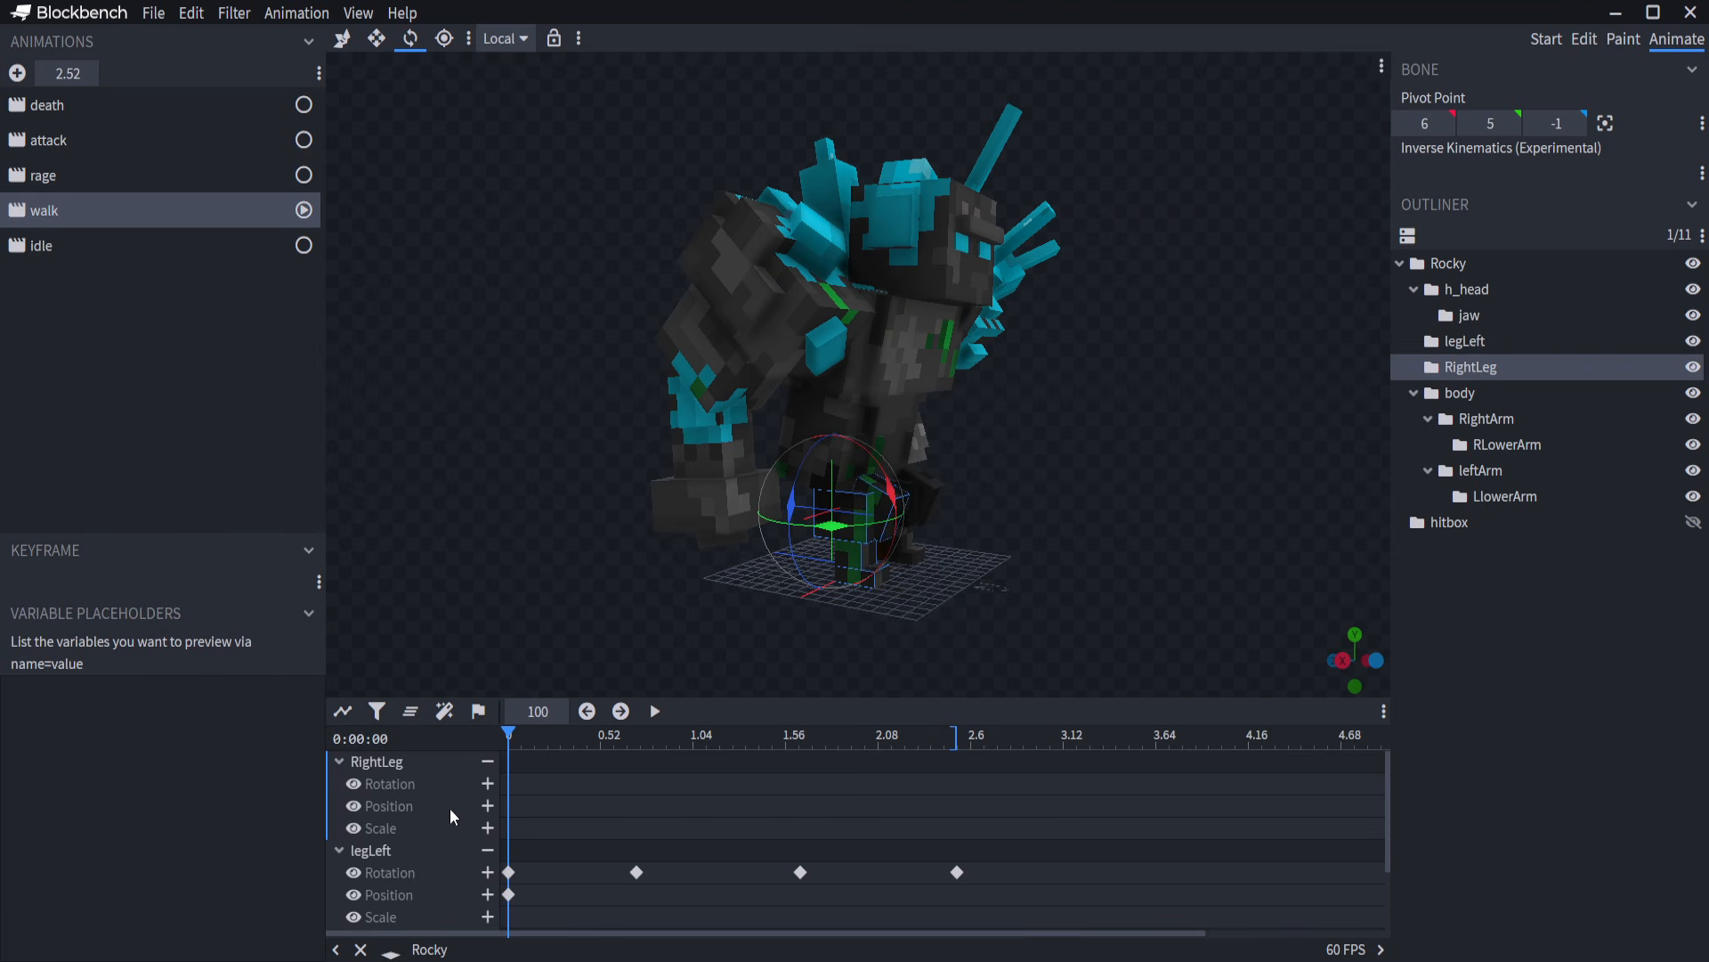
left_click_drag(894, 492, 879, 529)
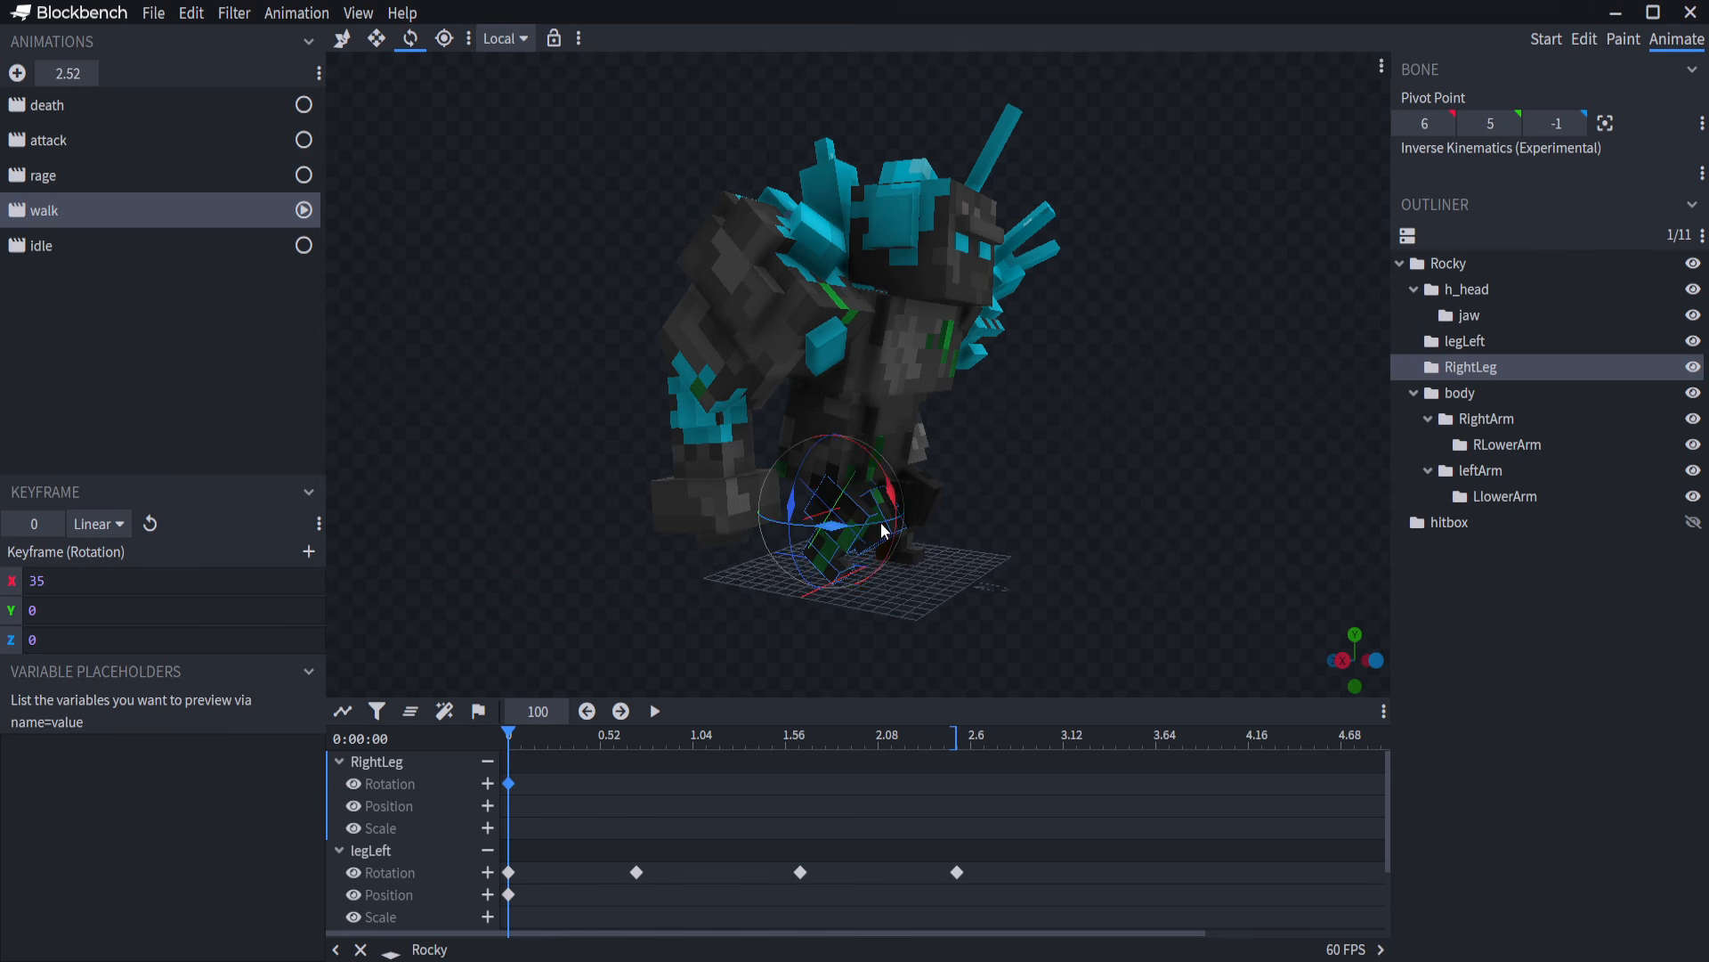
key("ctrl+z")
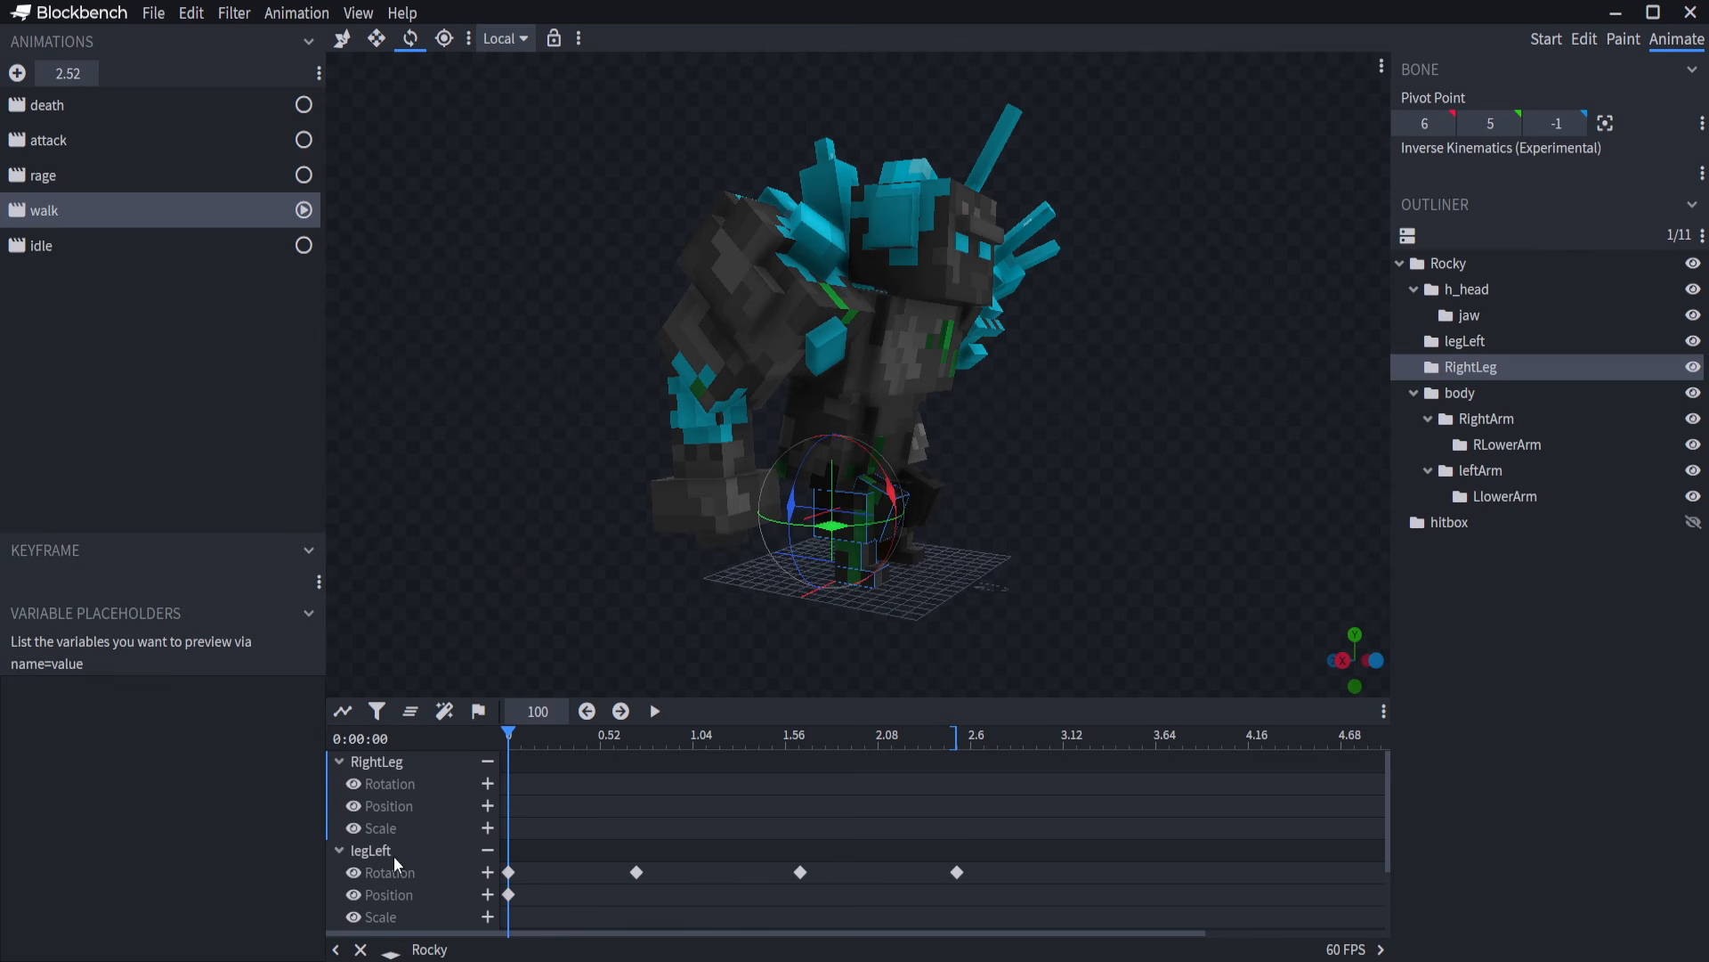
left_click(488, 783)
left_click(488, 806)
Keyframe the right leg's X rotation at 42.5 degrees at 1.16 s and -42.5 degrees at 2.08 s, and play the walk animation.
left_click_drag(509, 735, 636, 735)
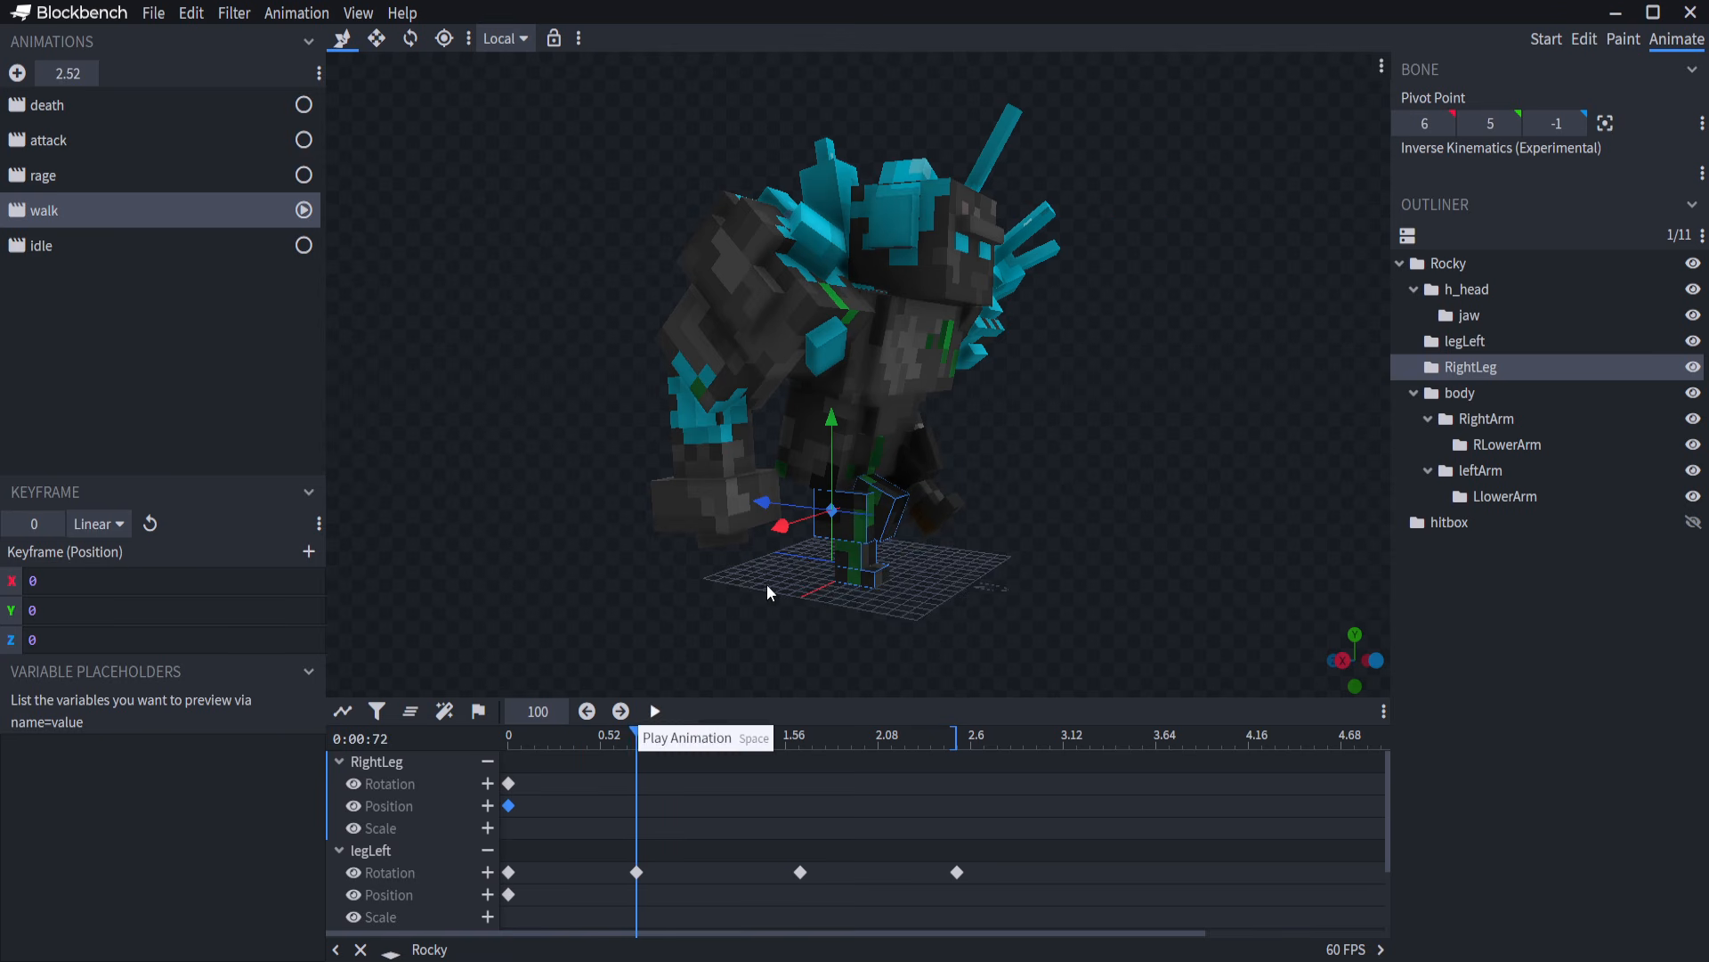
left_click(410, 38)
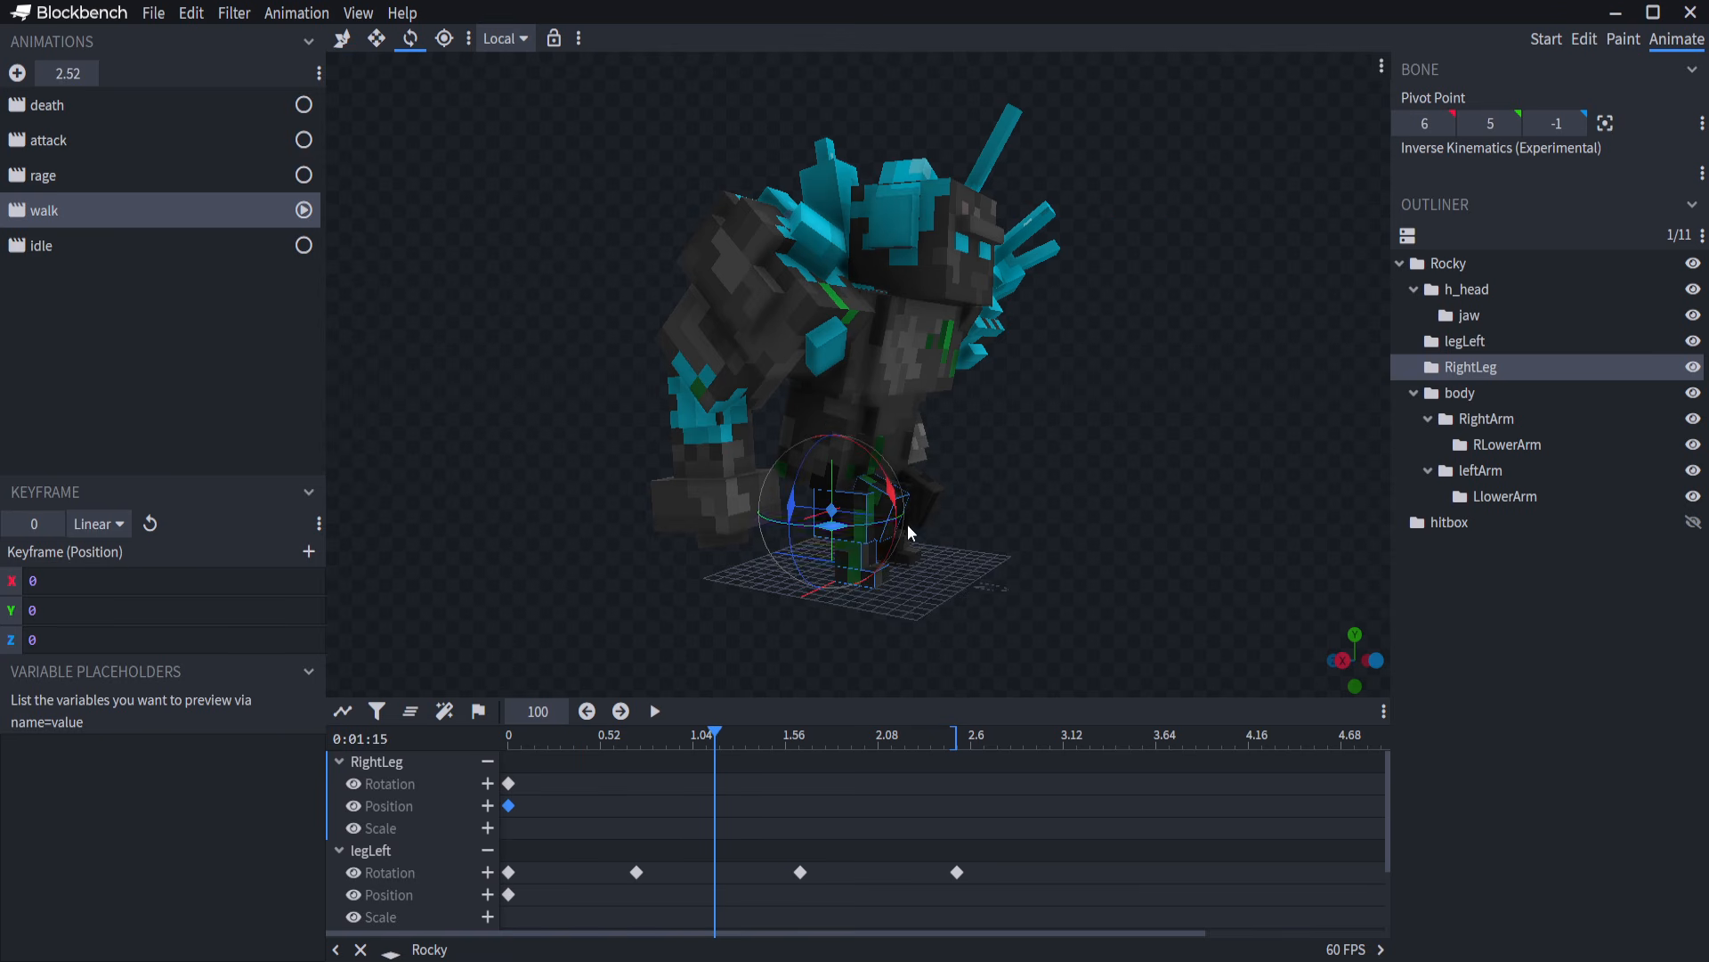
left_click_drag(897, 506, 891, 559)
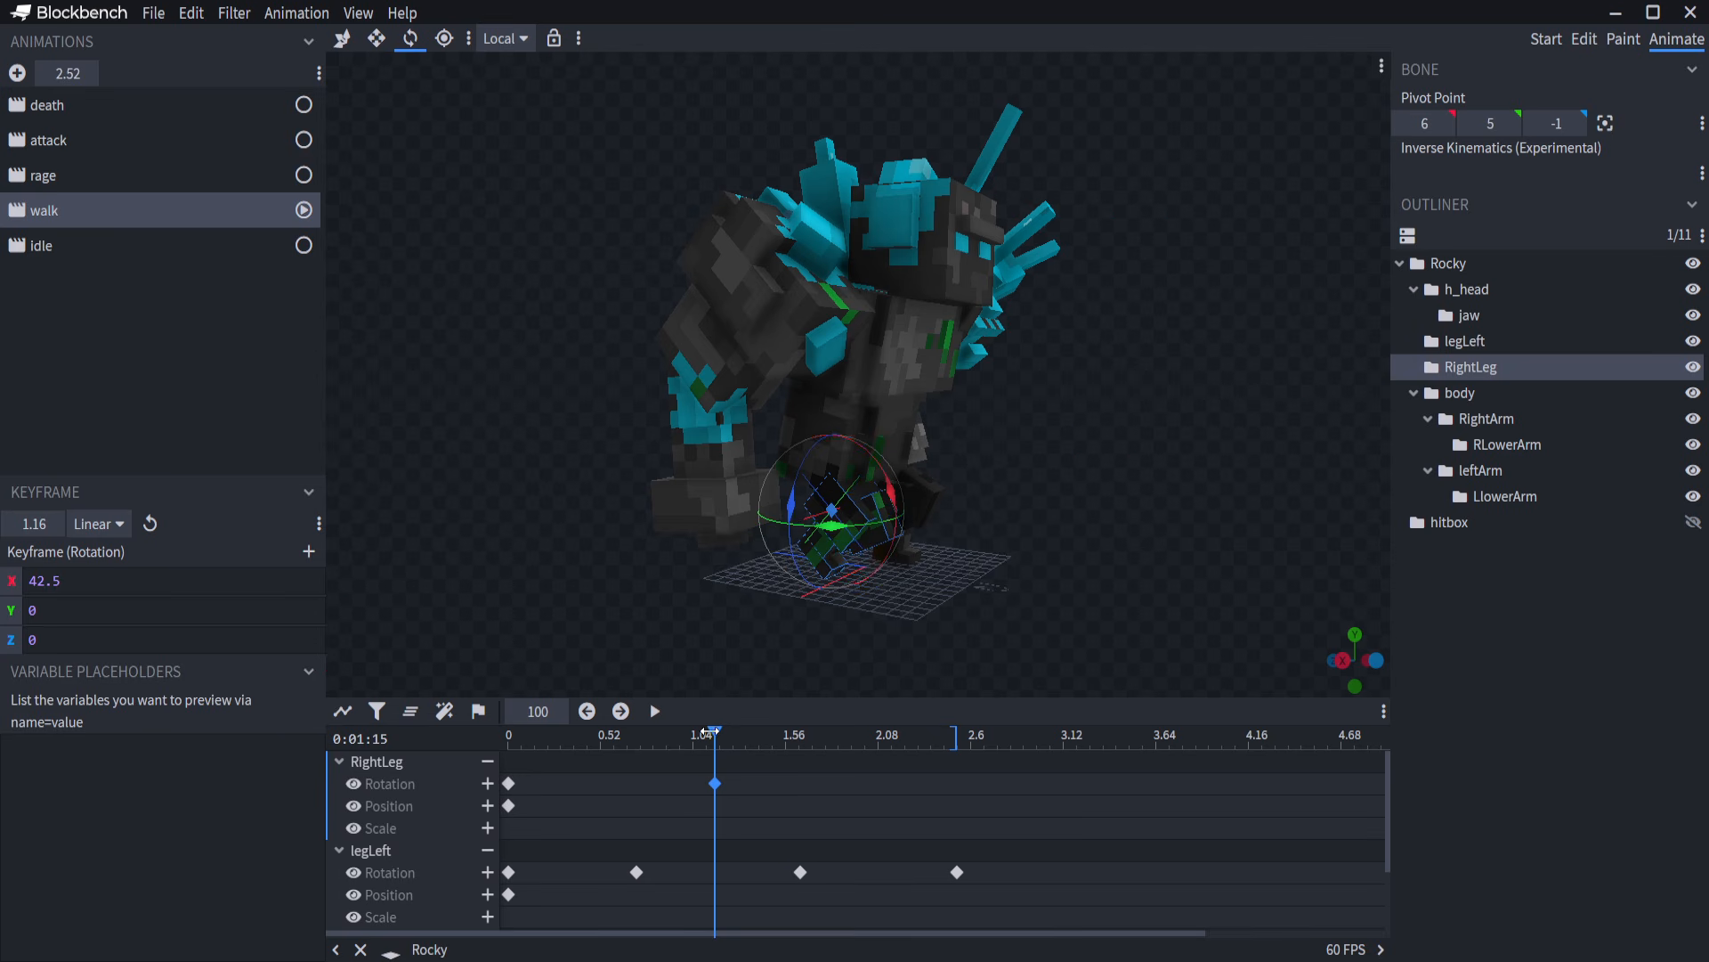
left_click_drag(705, 733, 881, 735)
left_click_drag(890, 494, 826, 316)
left_click_drag(1202, 388, 924, 377)
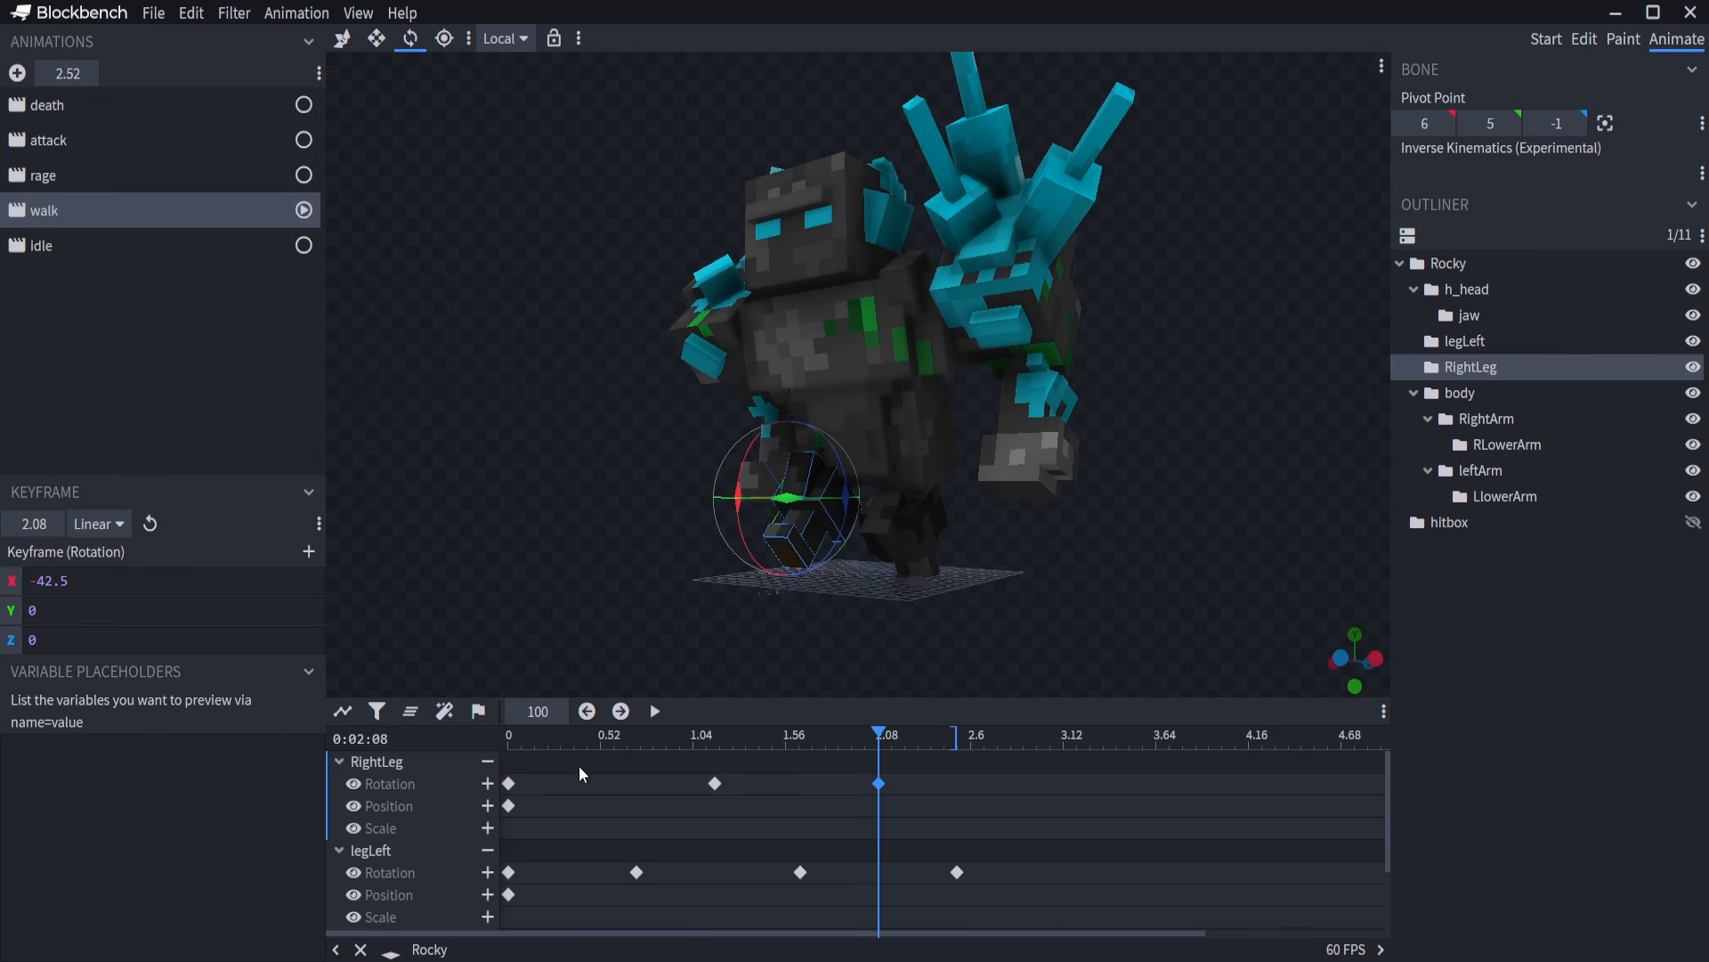
key("space")
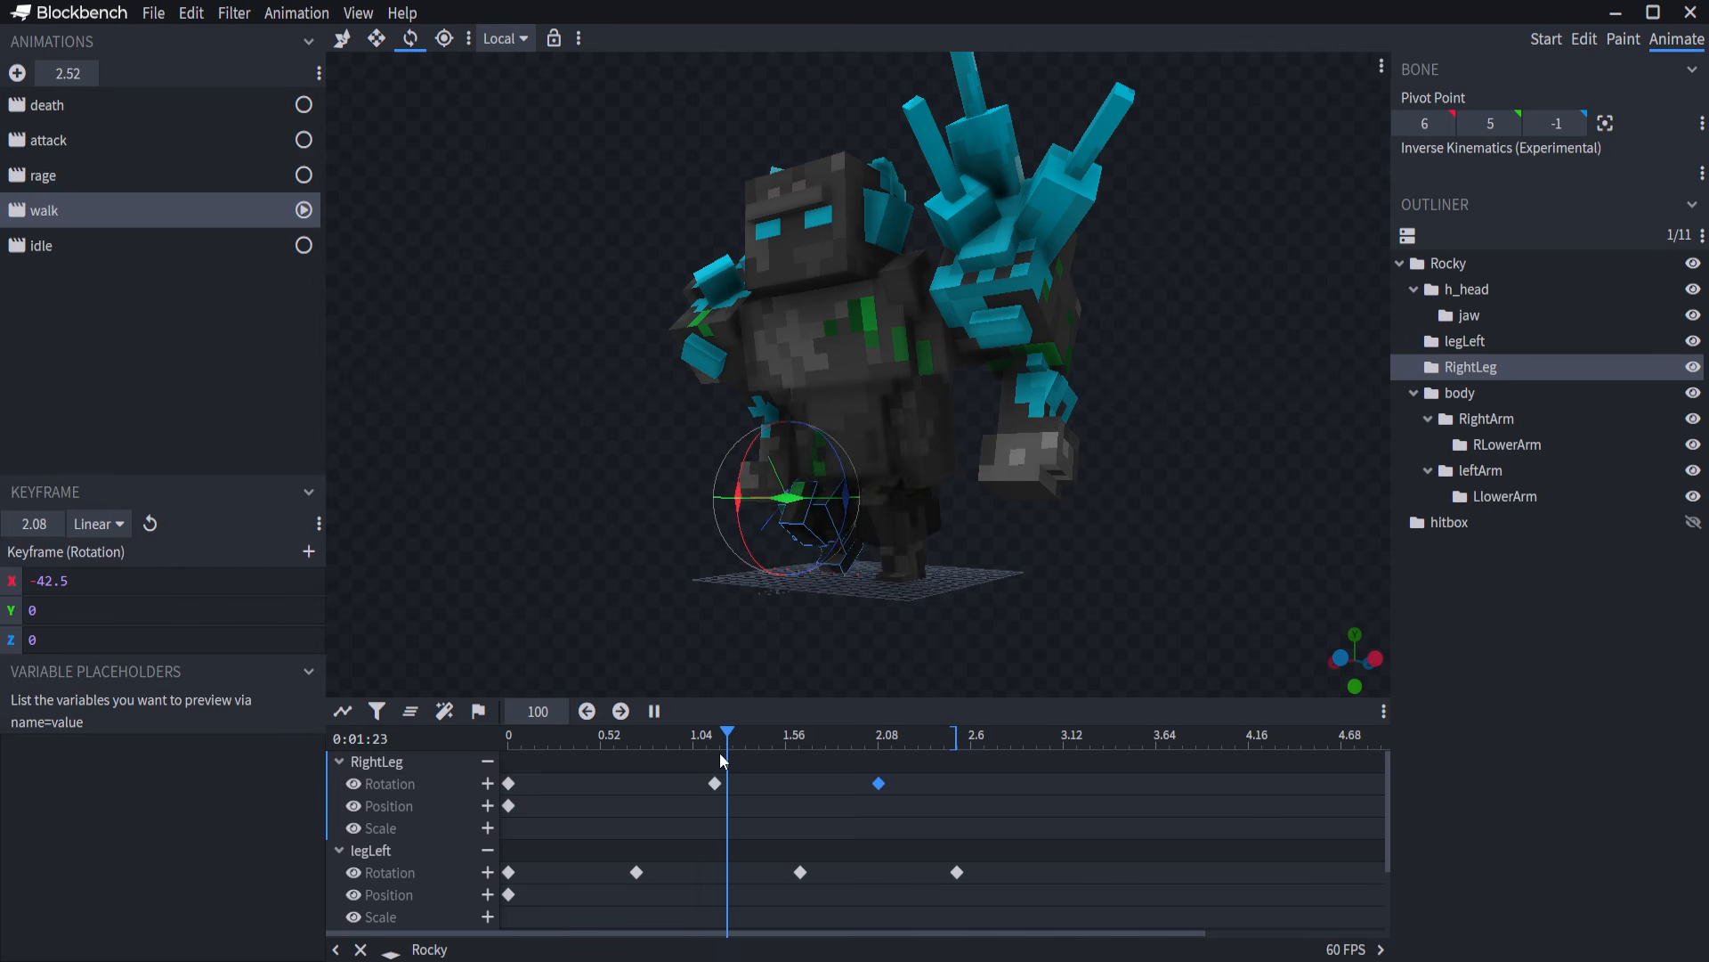
key("space")
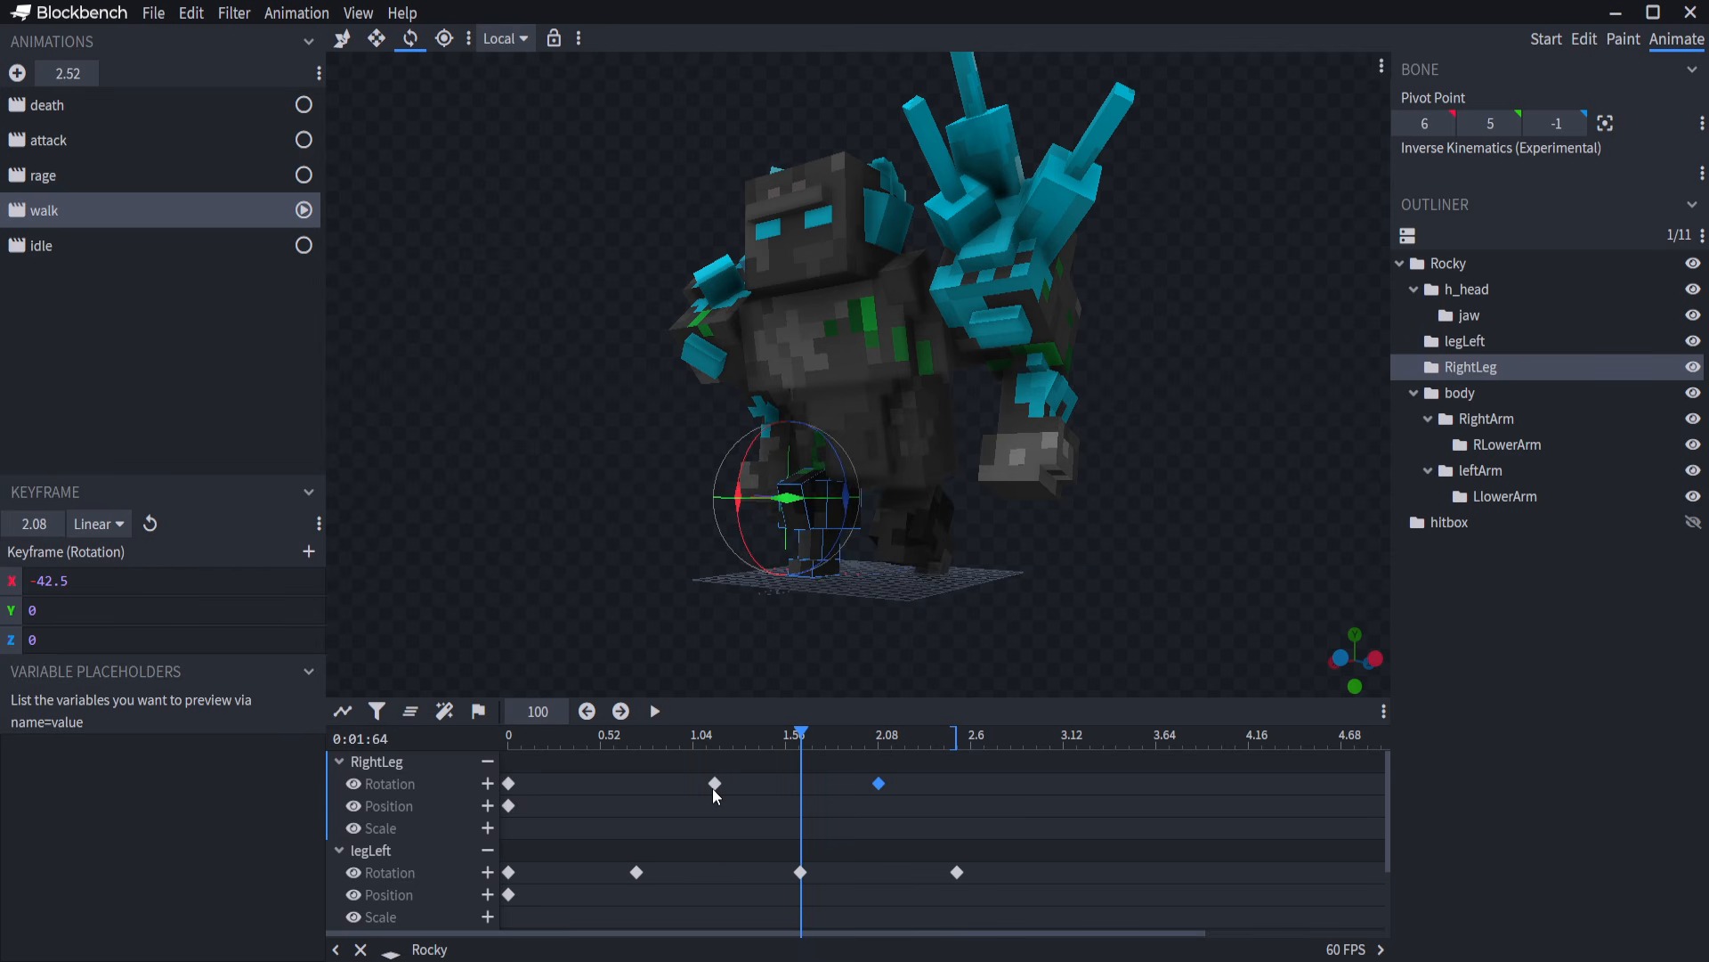
Retime the right leg's 42.5 and -42.5 degree rotation keyframes to 0.72 s and 1.64 s, and replay the walk animation.
left_click_drag(715, 784, 637, 785)
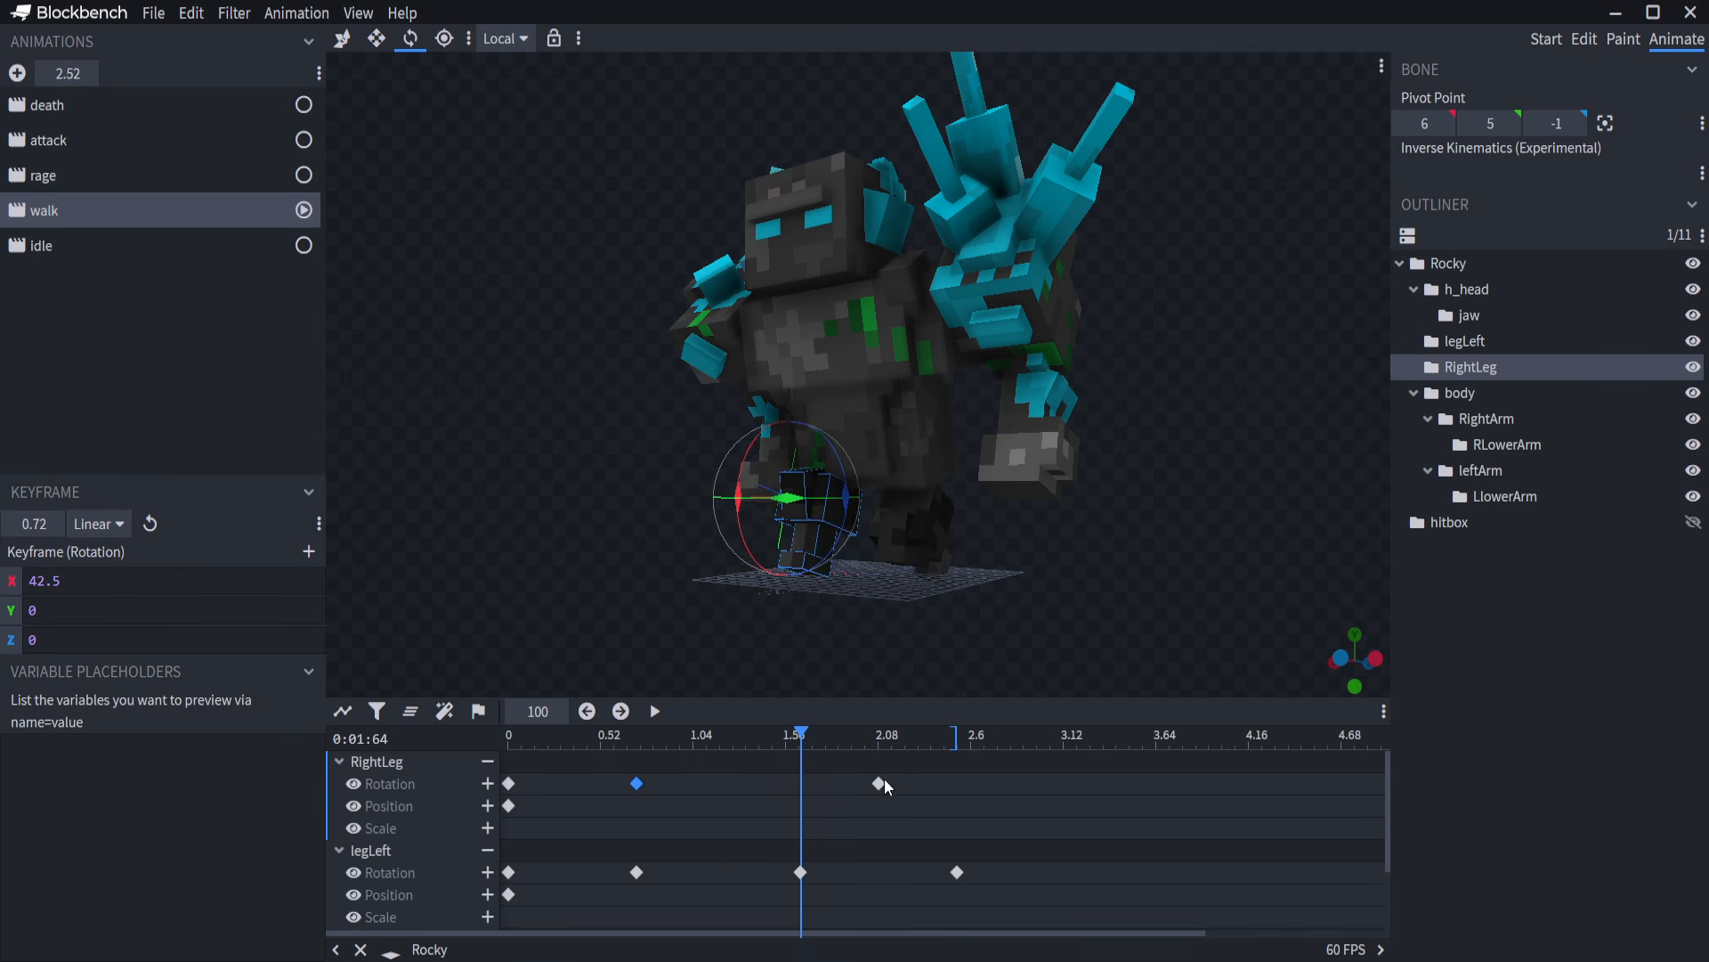
left_click_drag(884, 780, 816, 787)
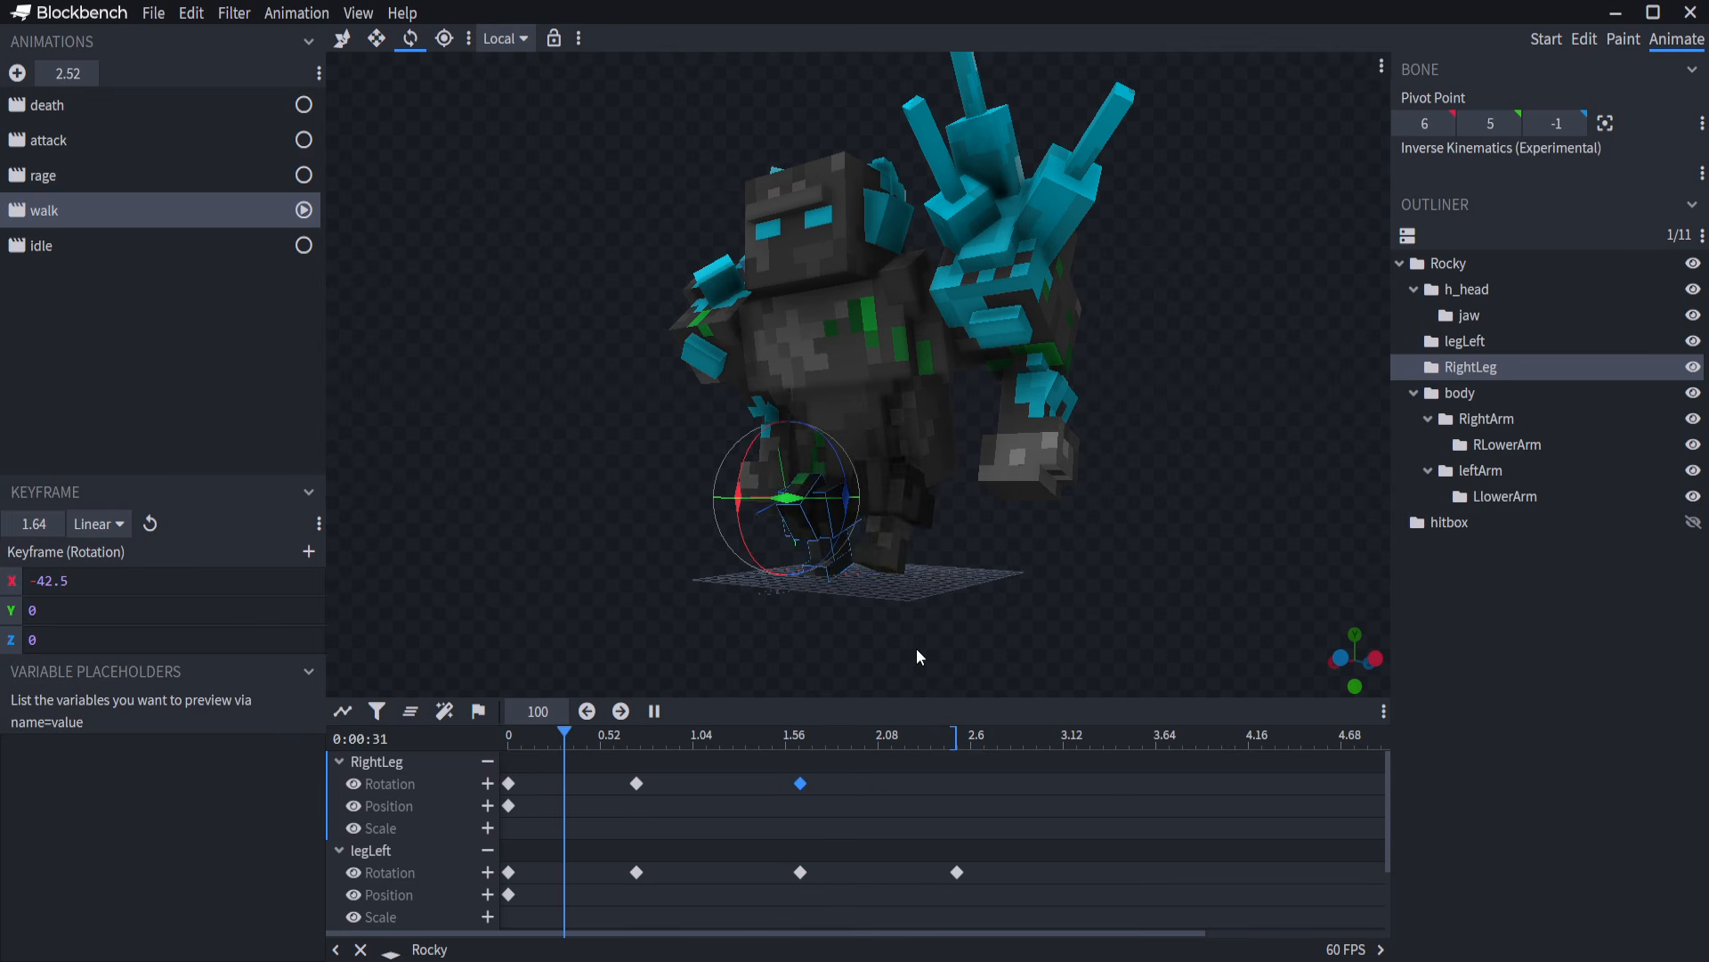
left_click_drag(1123, 585, 1027, 604)
key("space")
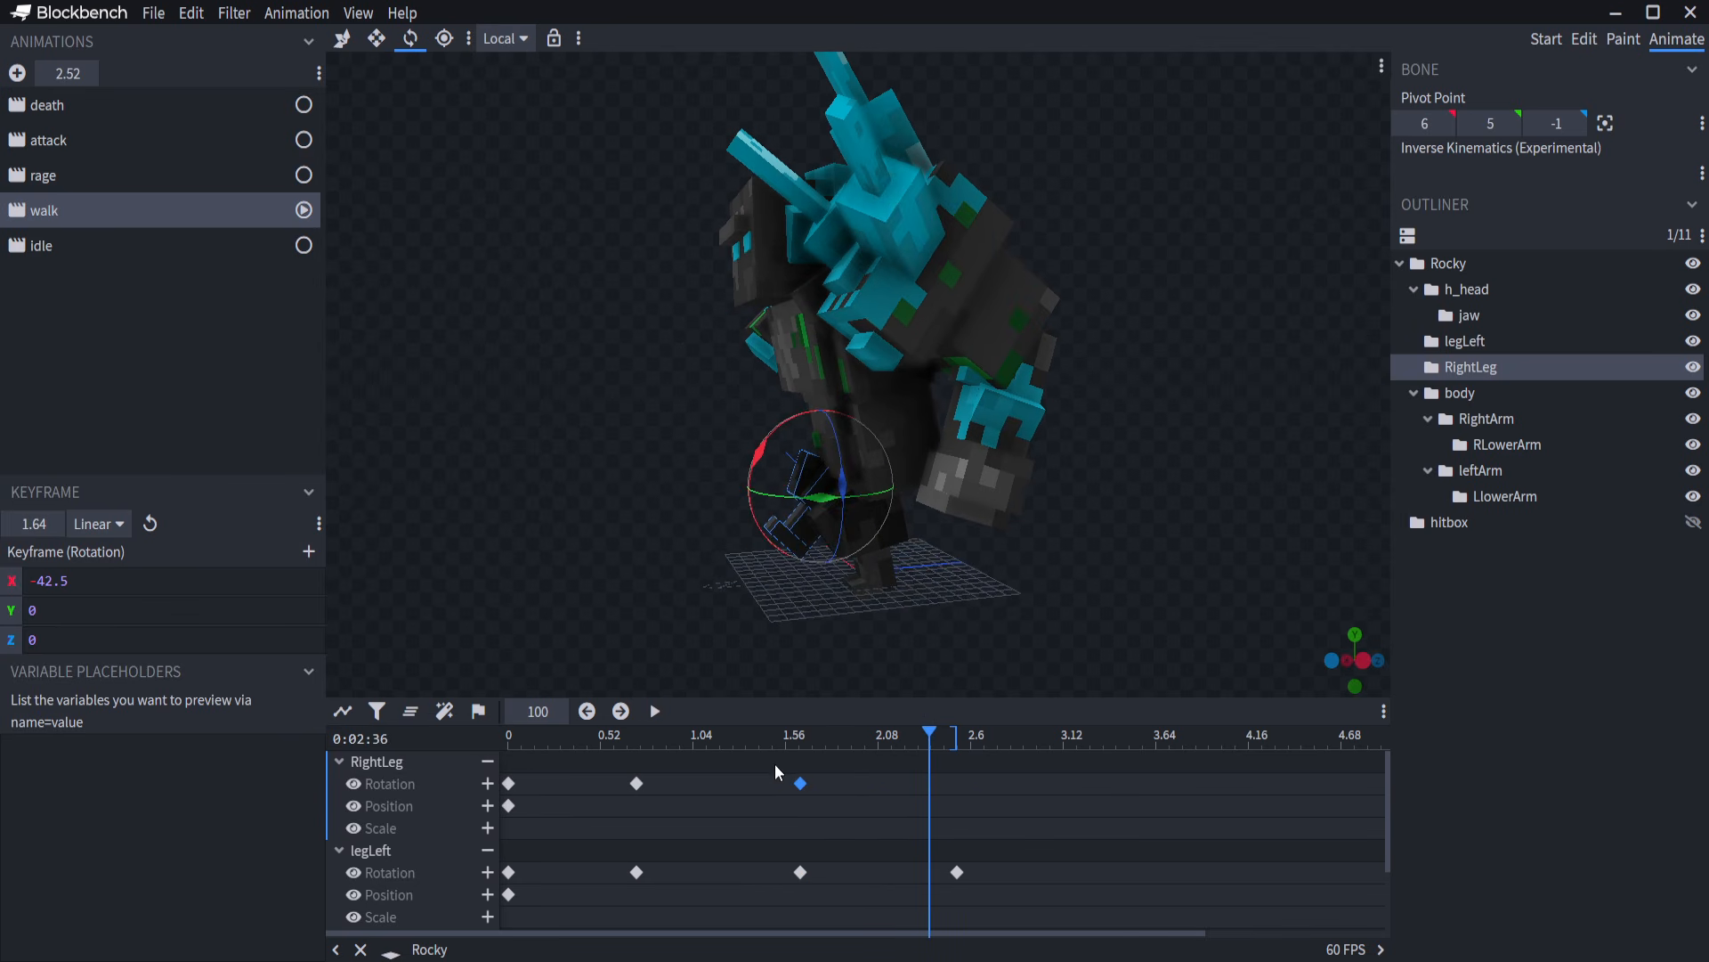
Copy the right leg's starting rotation keyframe to 2.52 s to close its cycle, and play the walk animation.
left_click(512, 783, "ctrl")
key("ctrl+c")
left_click_drag(917, 739, 957, 737)
key("ctrl+v")
left_click_drag(956, 738, 430, 739)
key("space")
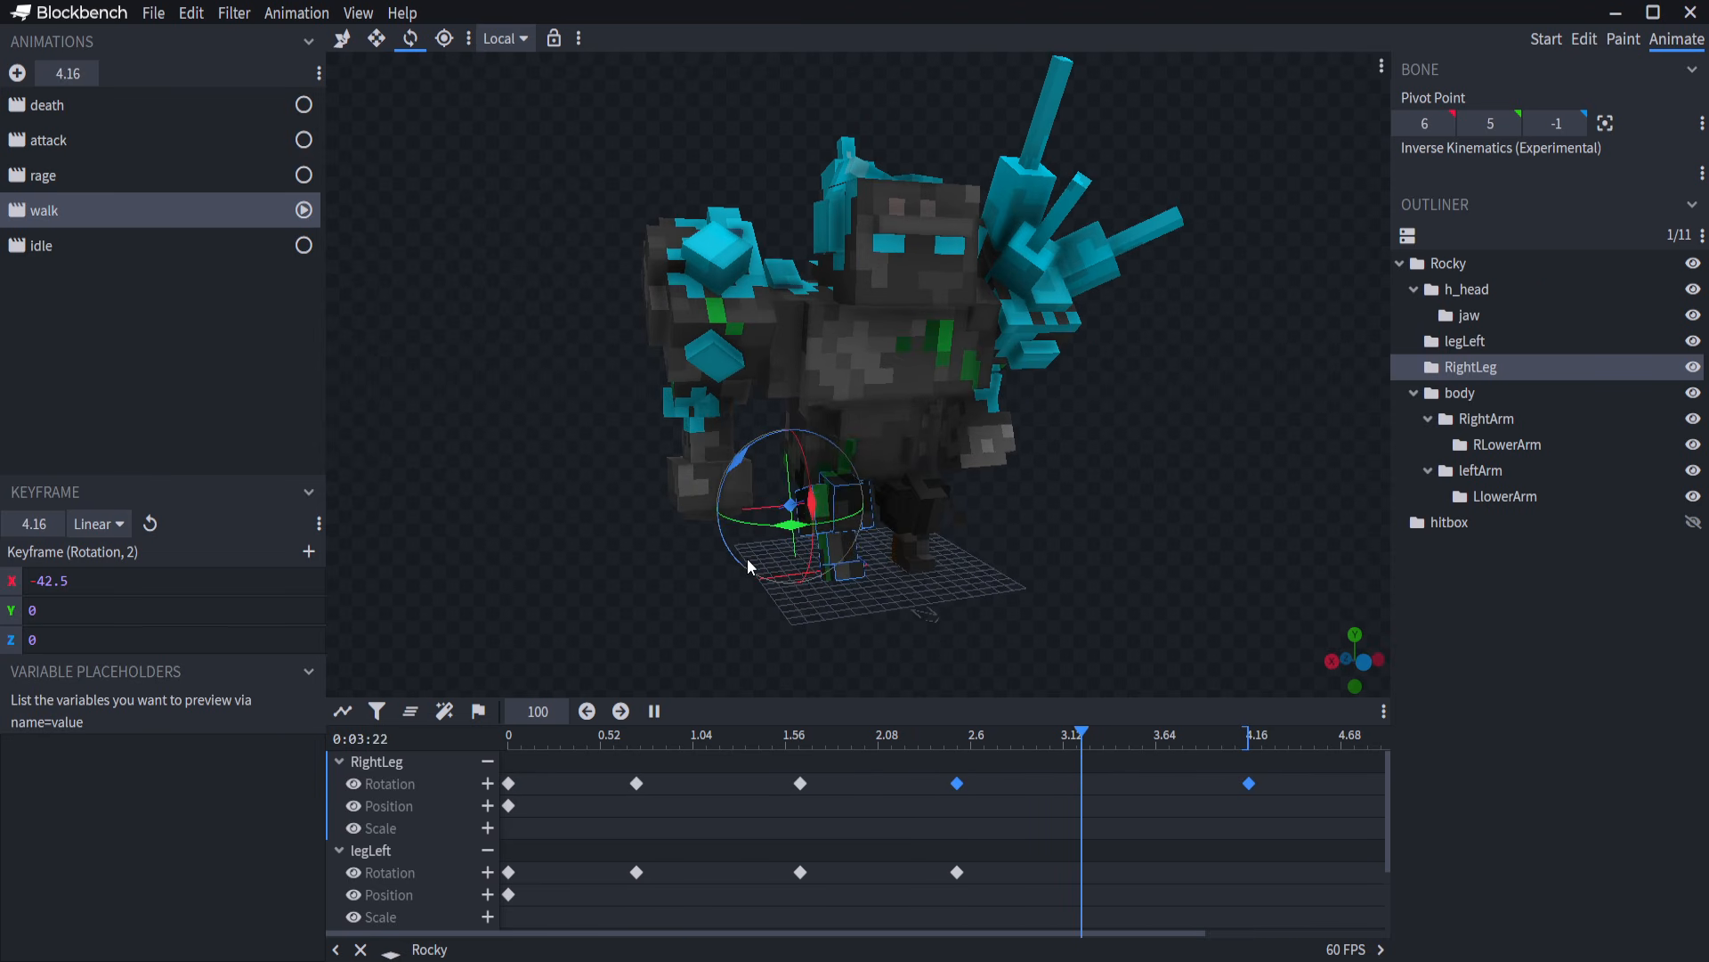
Delete the right leg's extra rotation keyframe at 4.16 s, restore the animation length to 2.52 s, and replay it.
key("space")
left_click(1250, 782)
key("Delete")
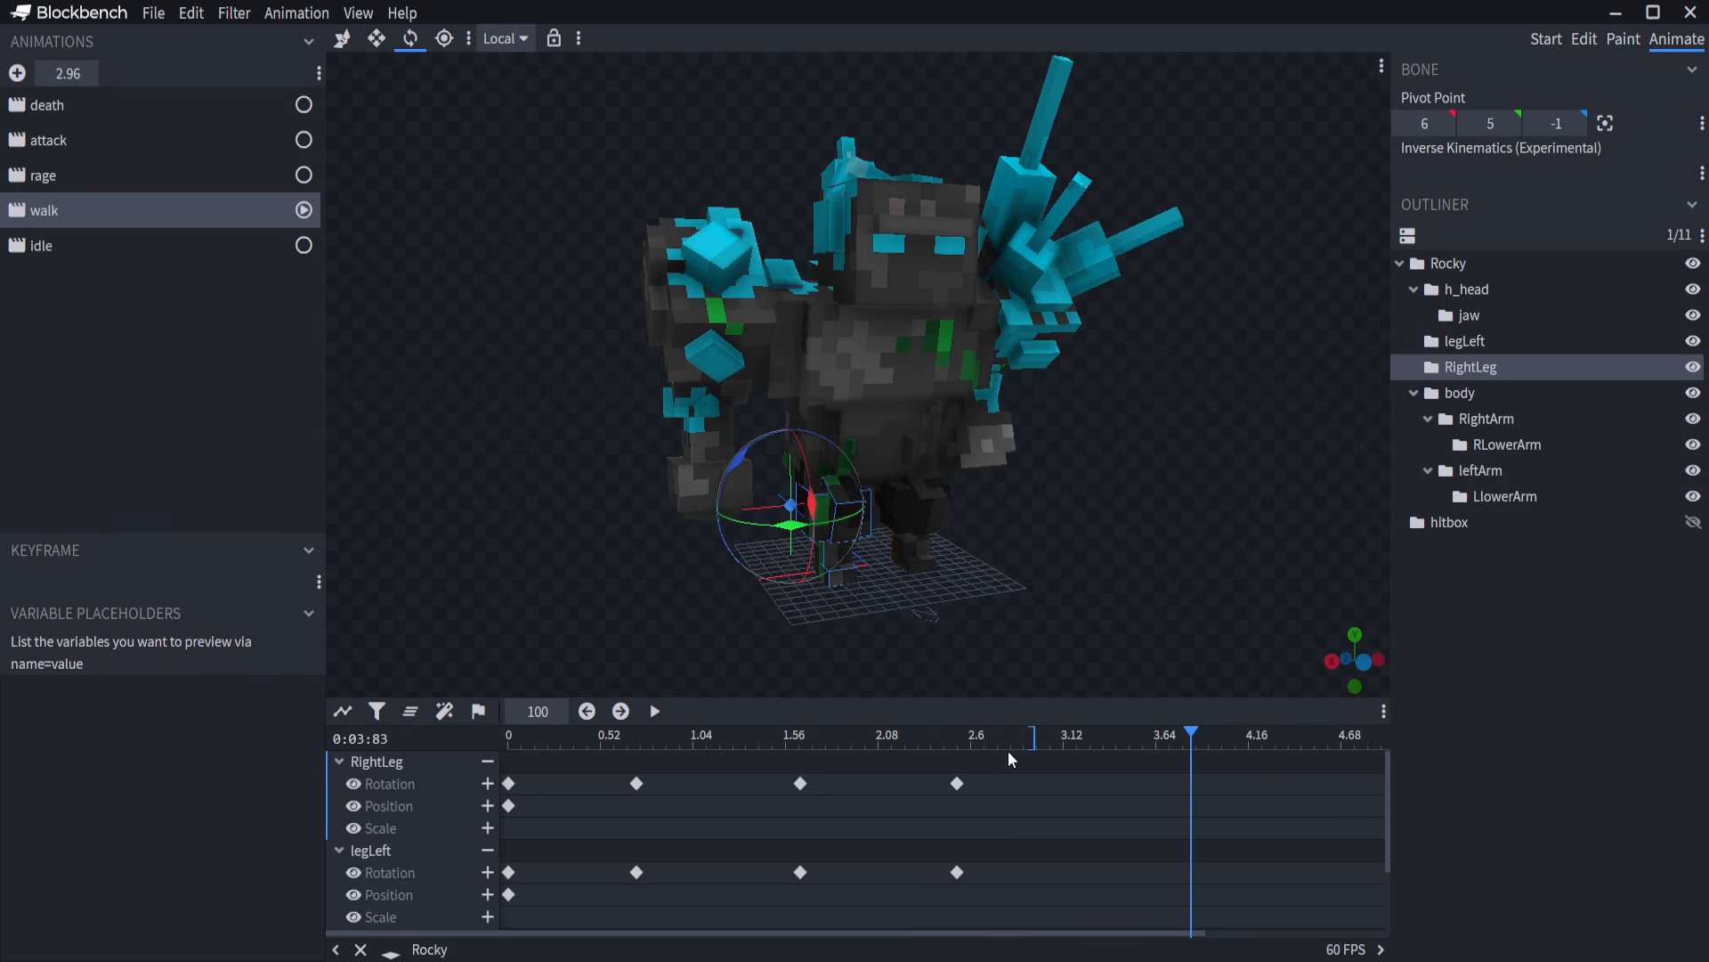
key("space")
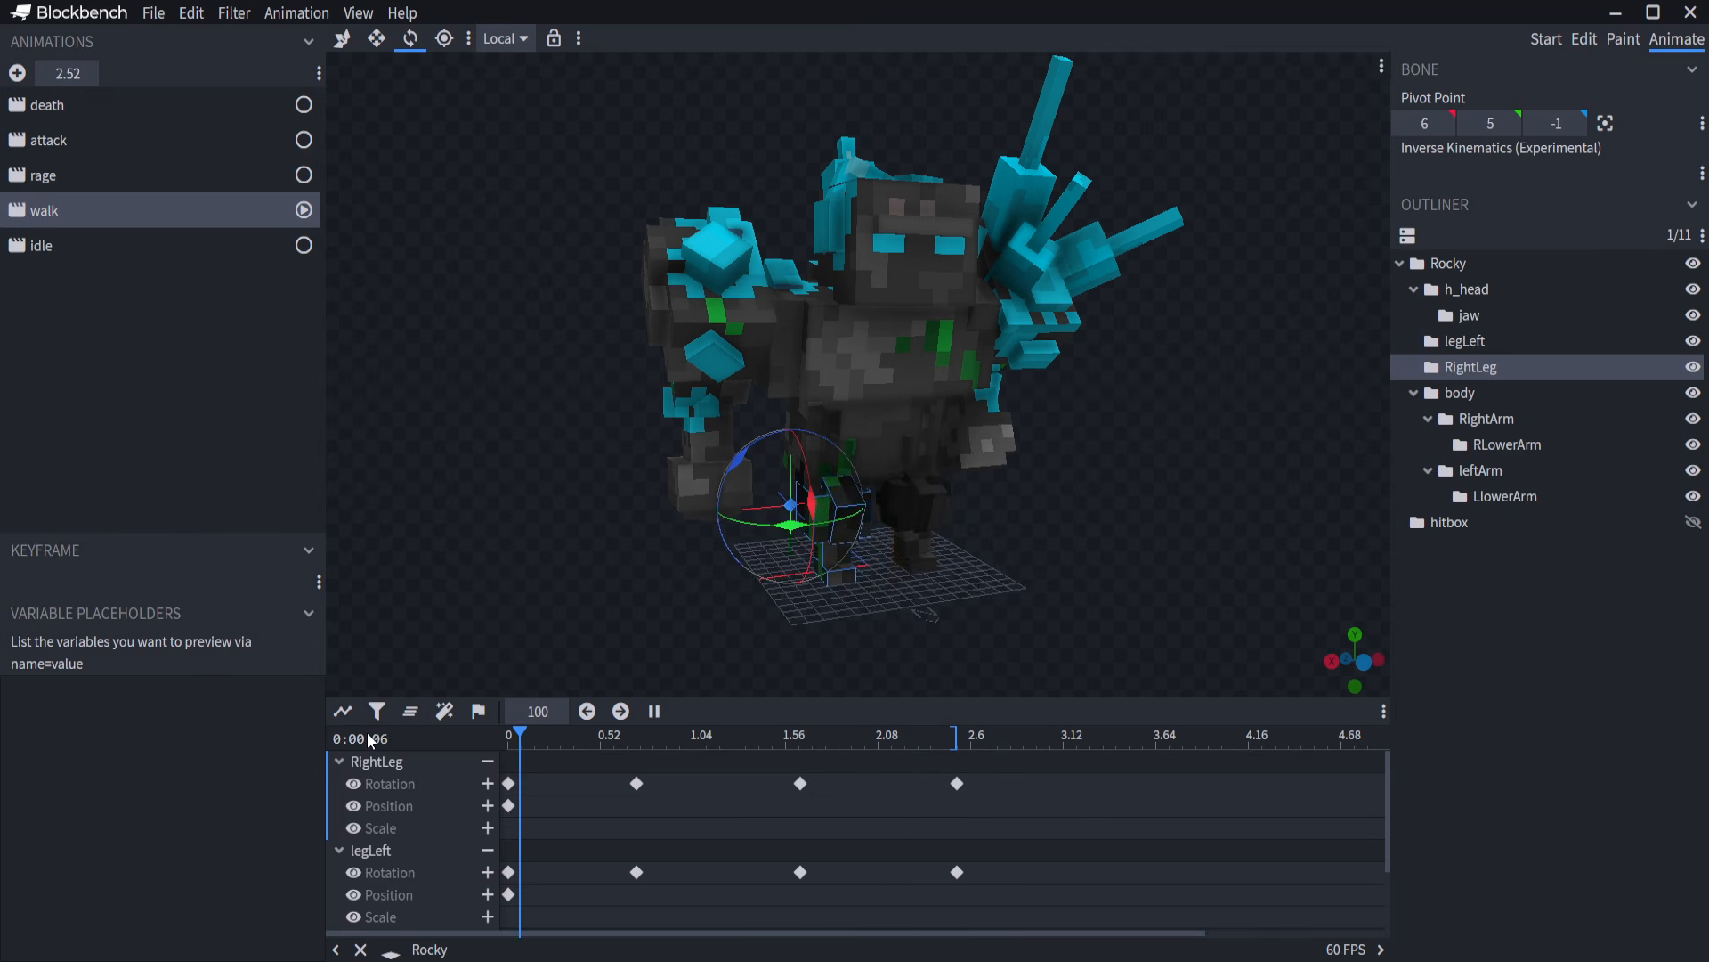
key("space")
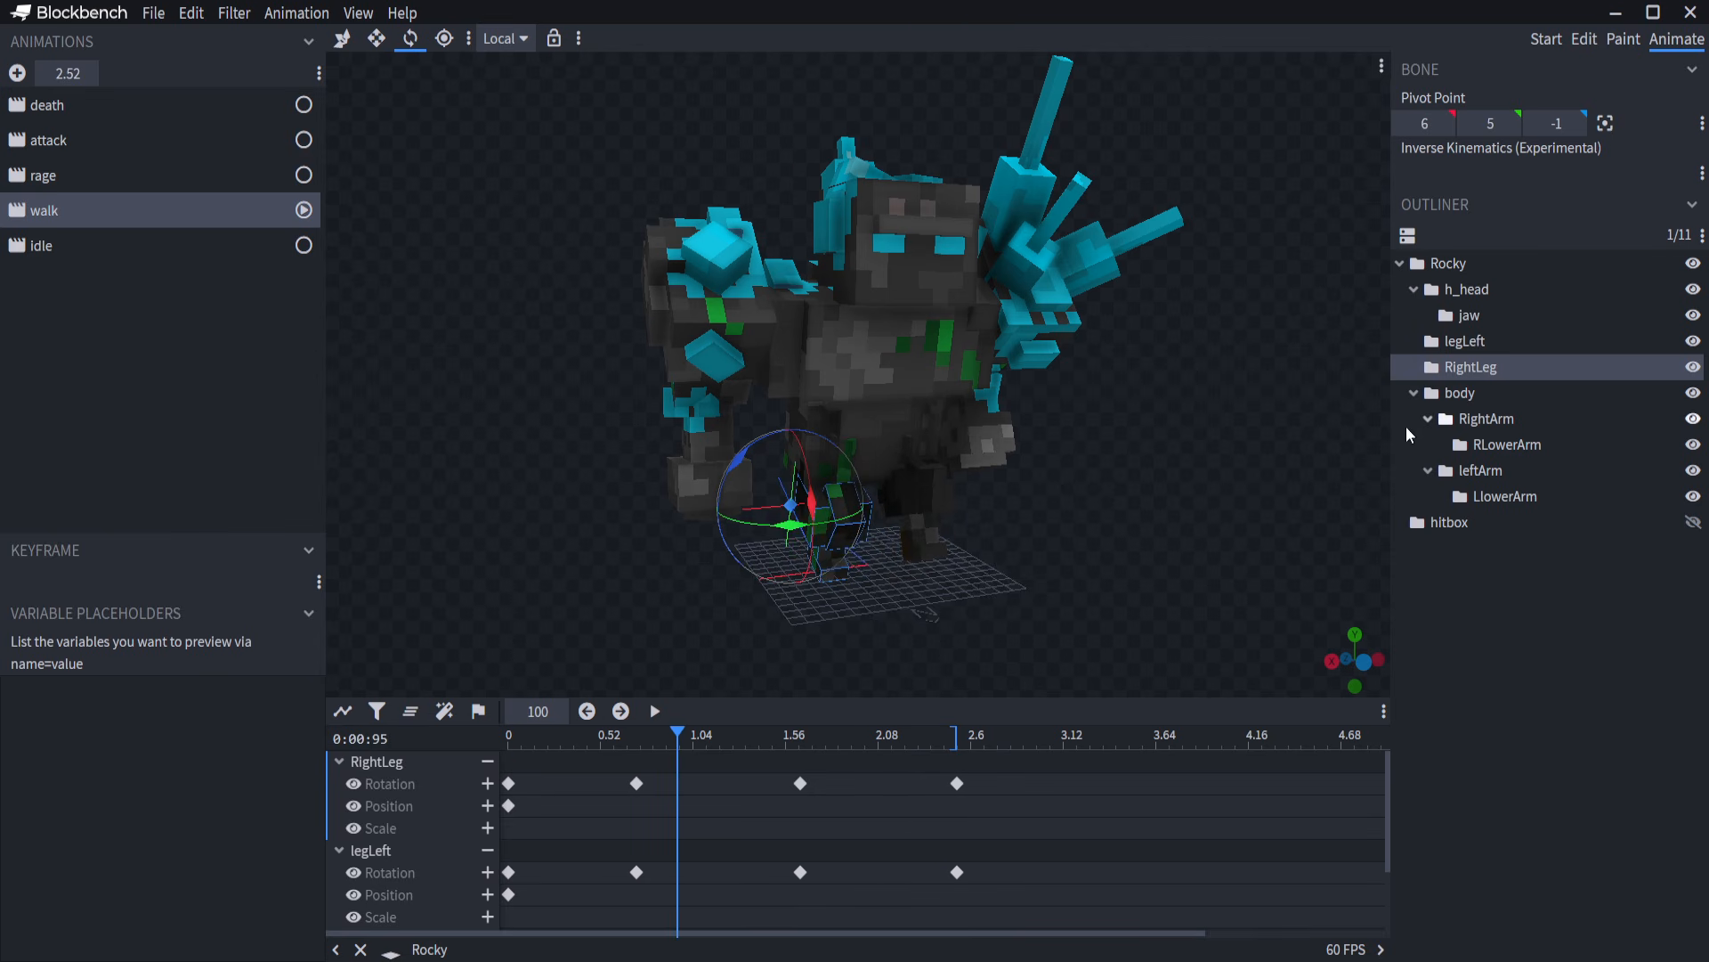
Add a starting rotation keyframe for the right arm at 0 s and an X rotation of -45 degrees at 0.84 s.
left_click_drag(1265, 371, 1353, 369)
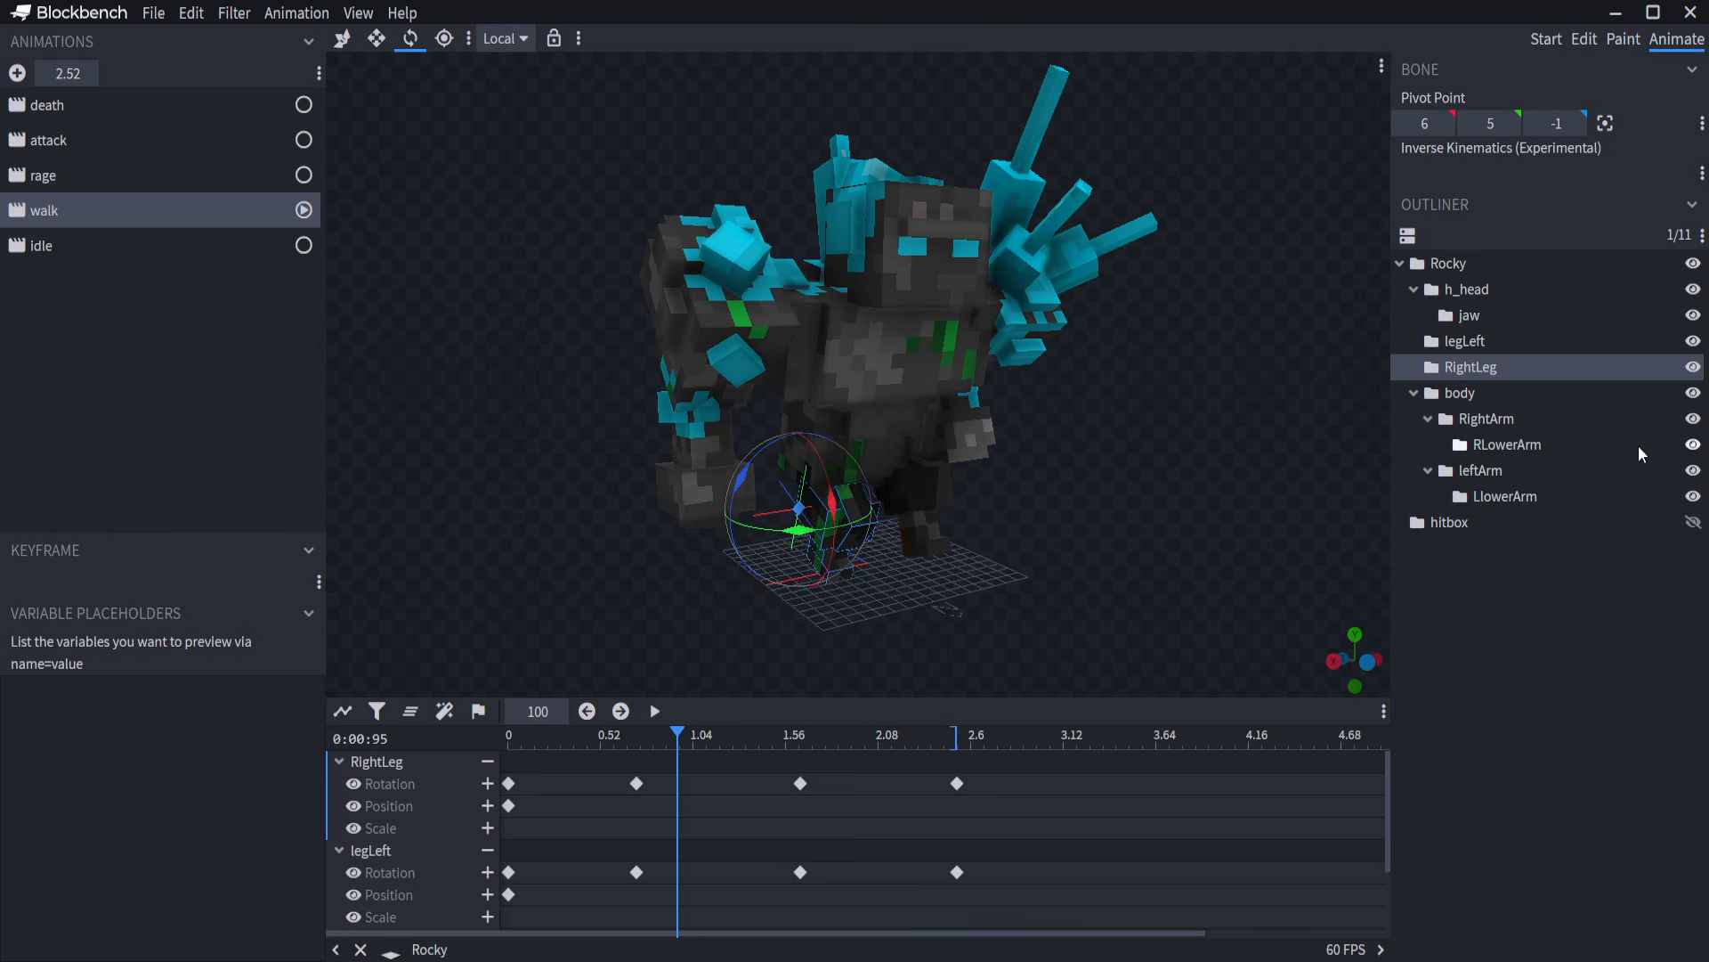
left_click(1461, 420)
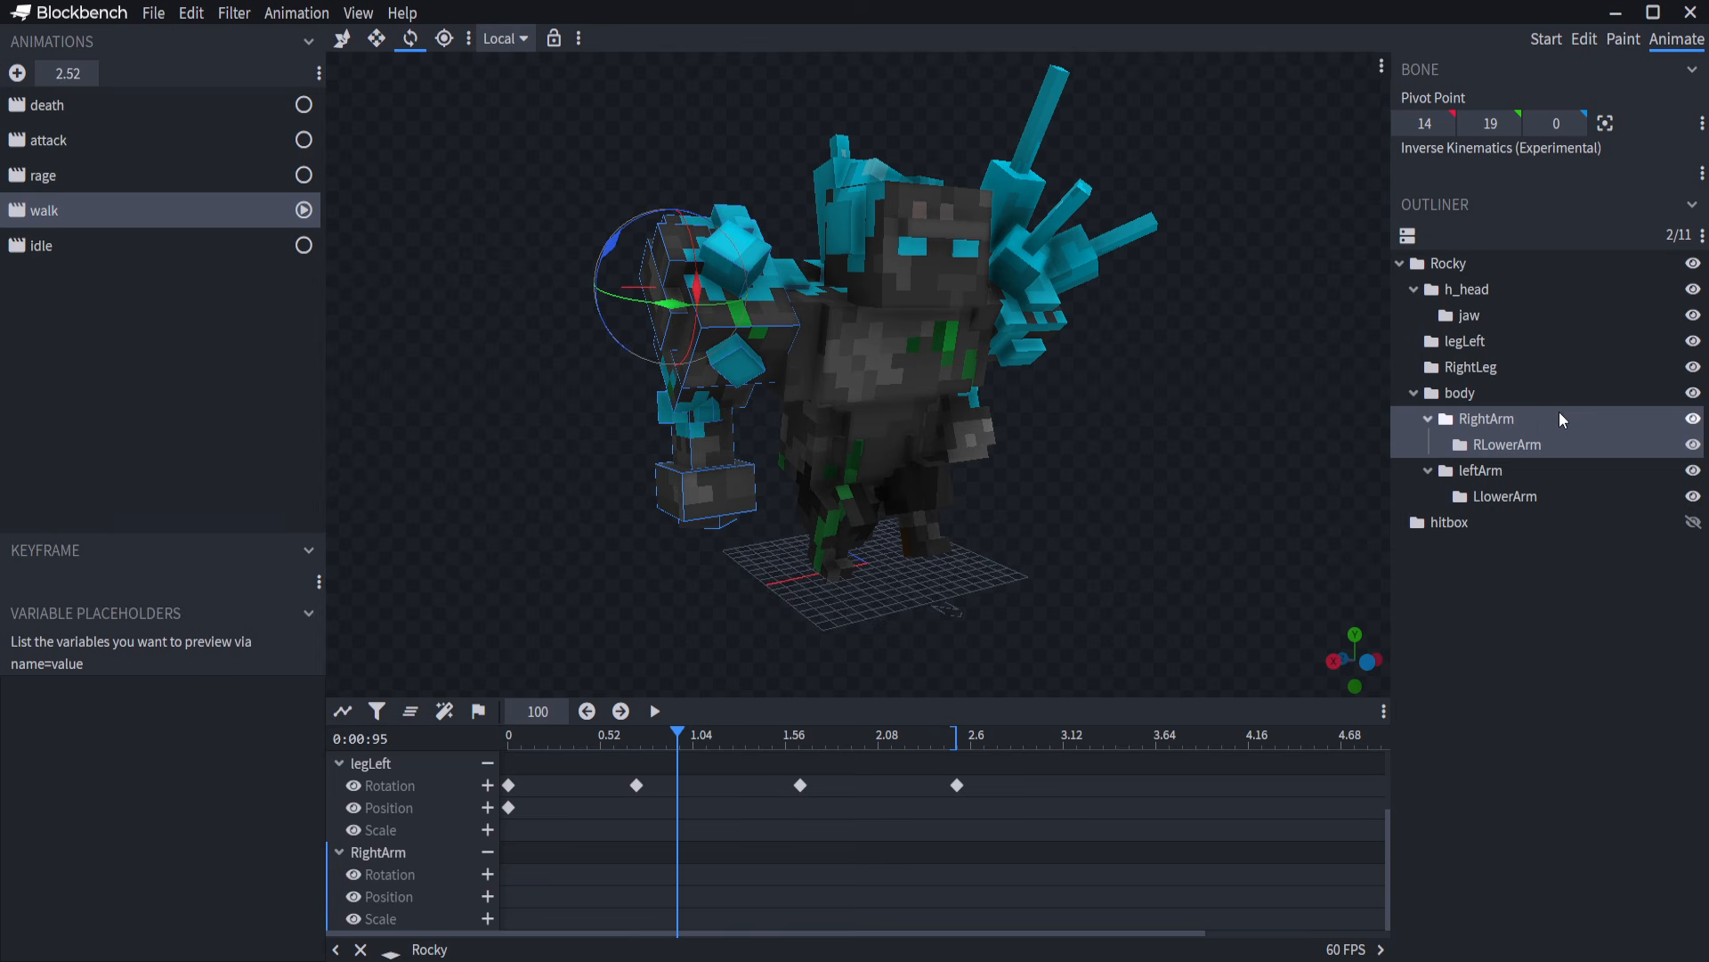
left_click_drag(1177, 541, 1282, 534)
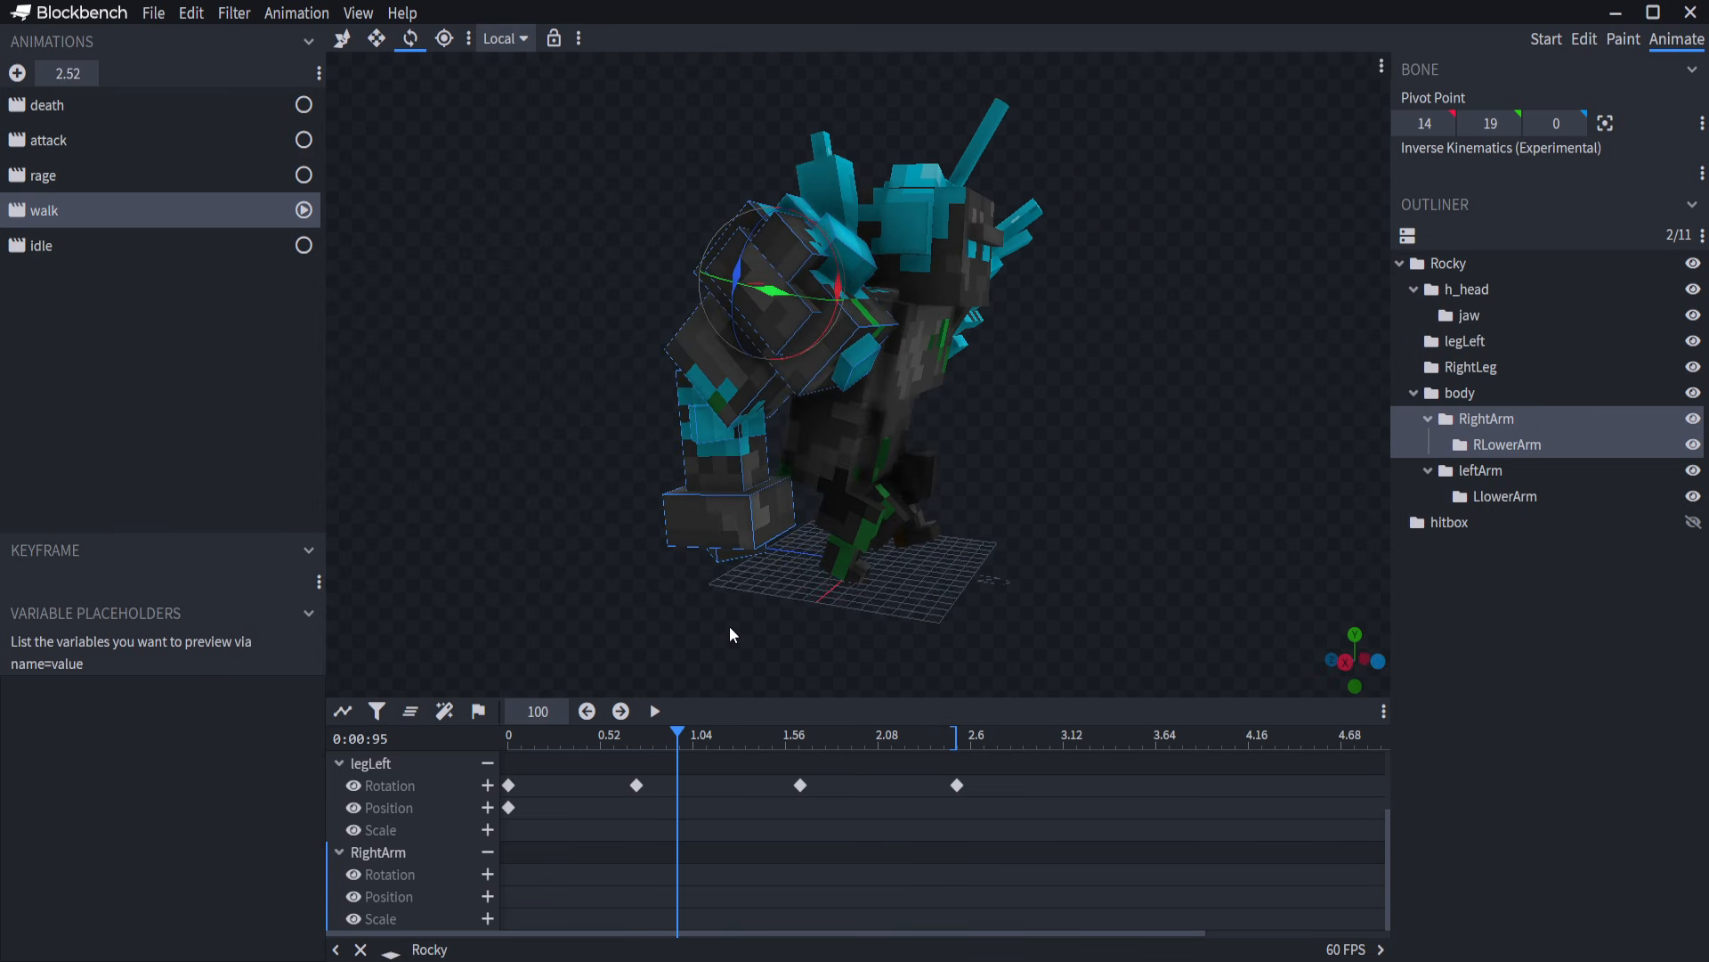
left_click_drag(698, 750, 455, 785)
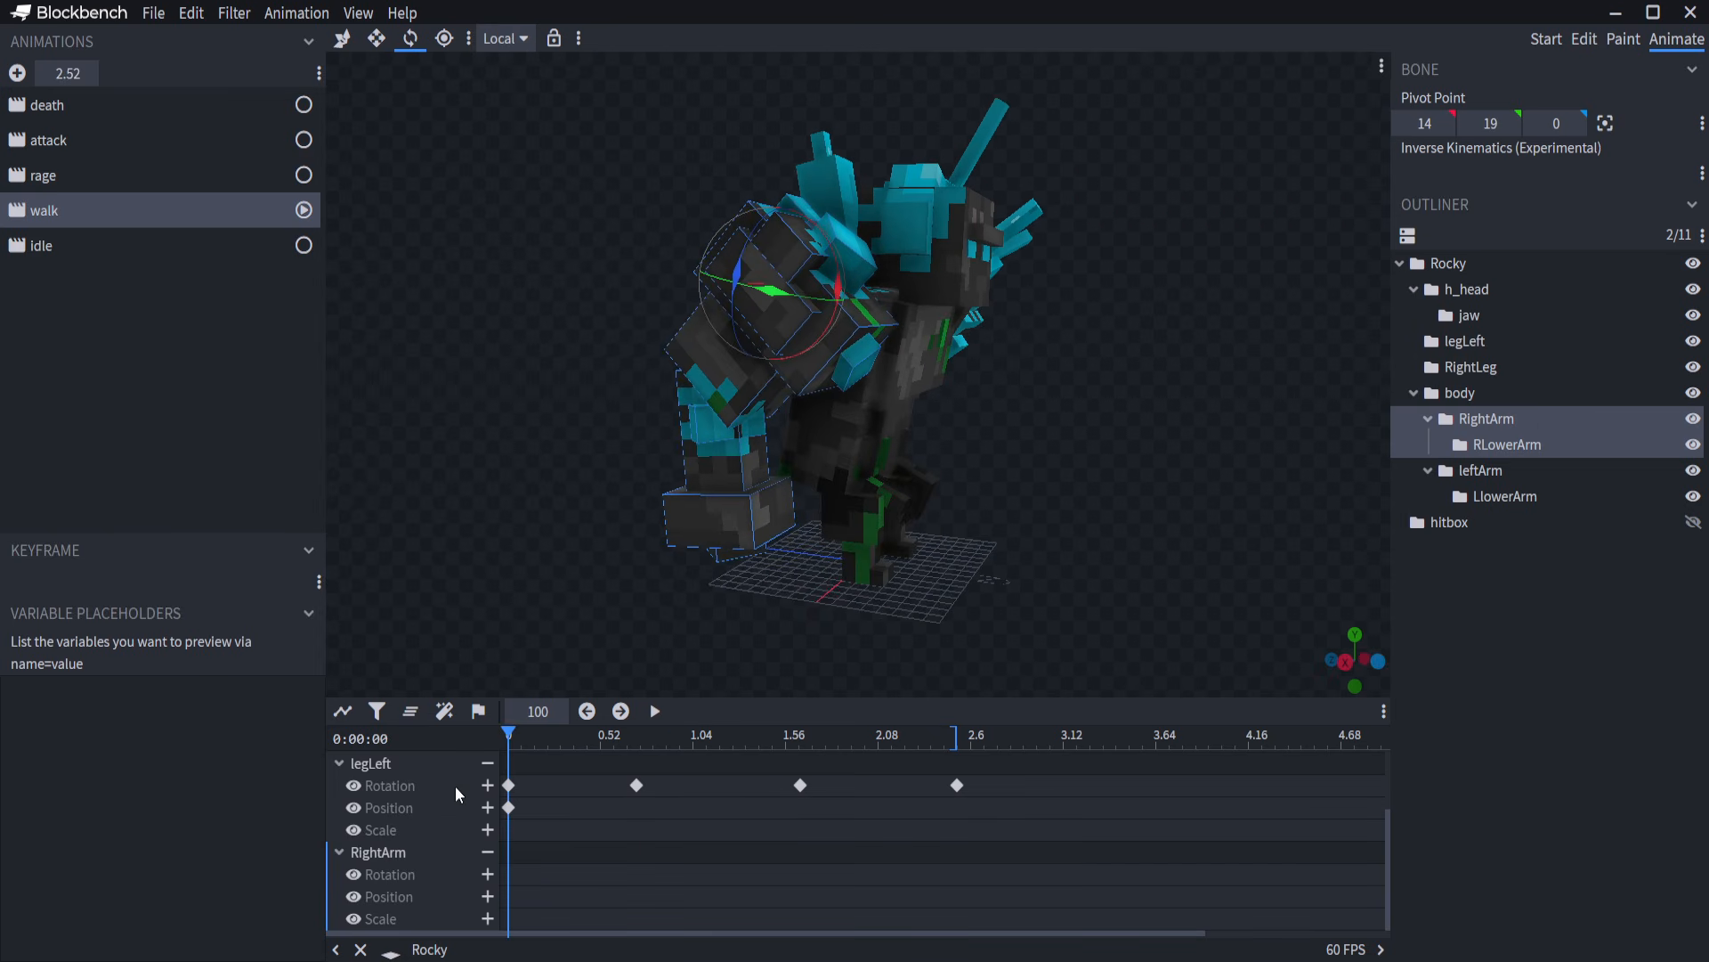
left_click(487, 875)
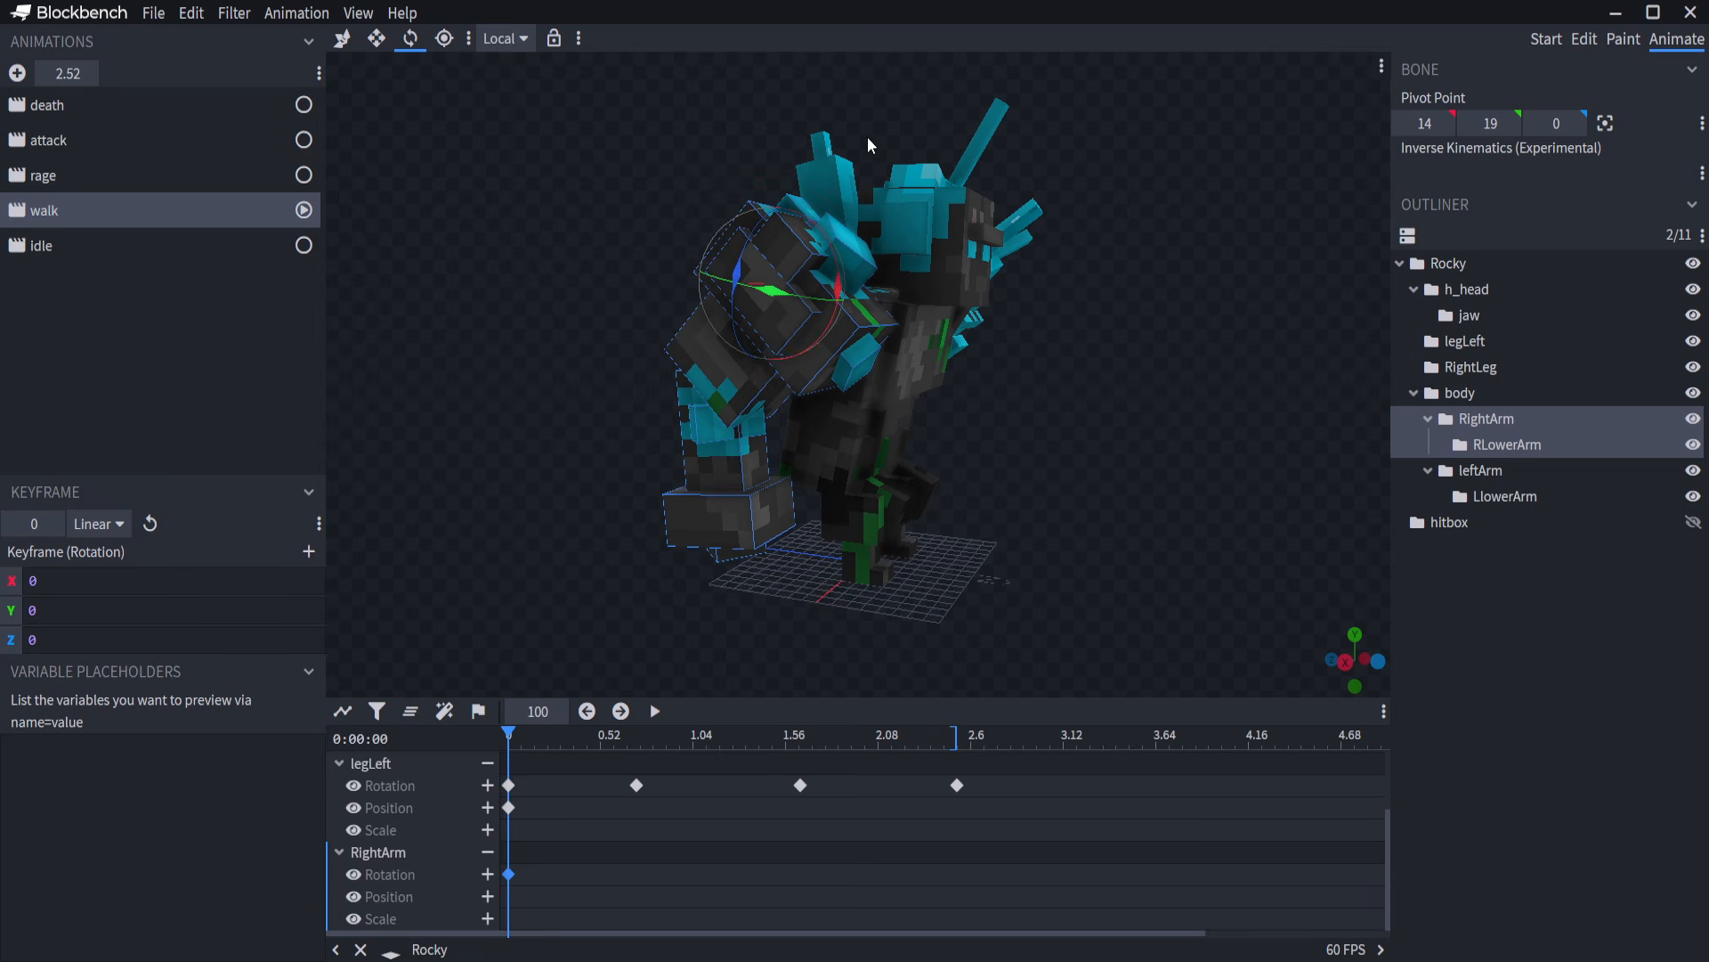
left_click_drag(512, 742, 659, 761)
left_click_drag(841, 280, 814, 226)
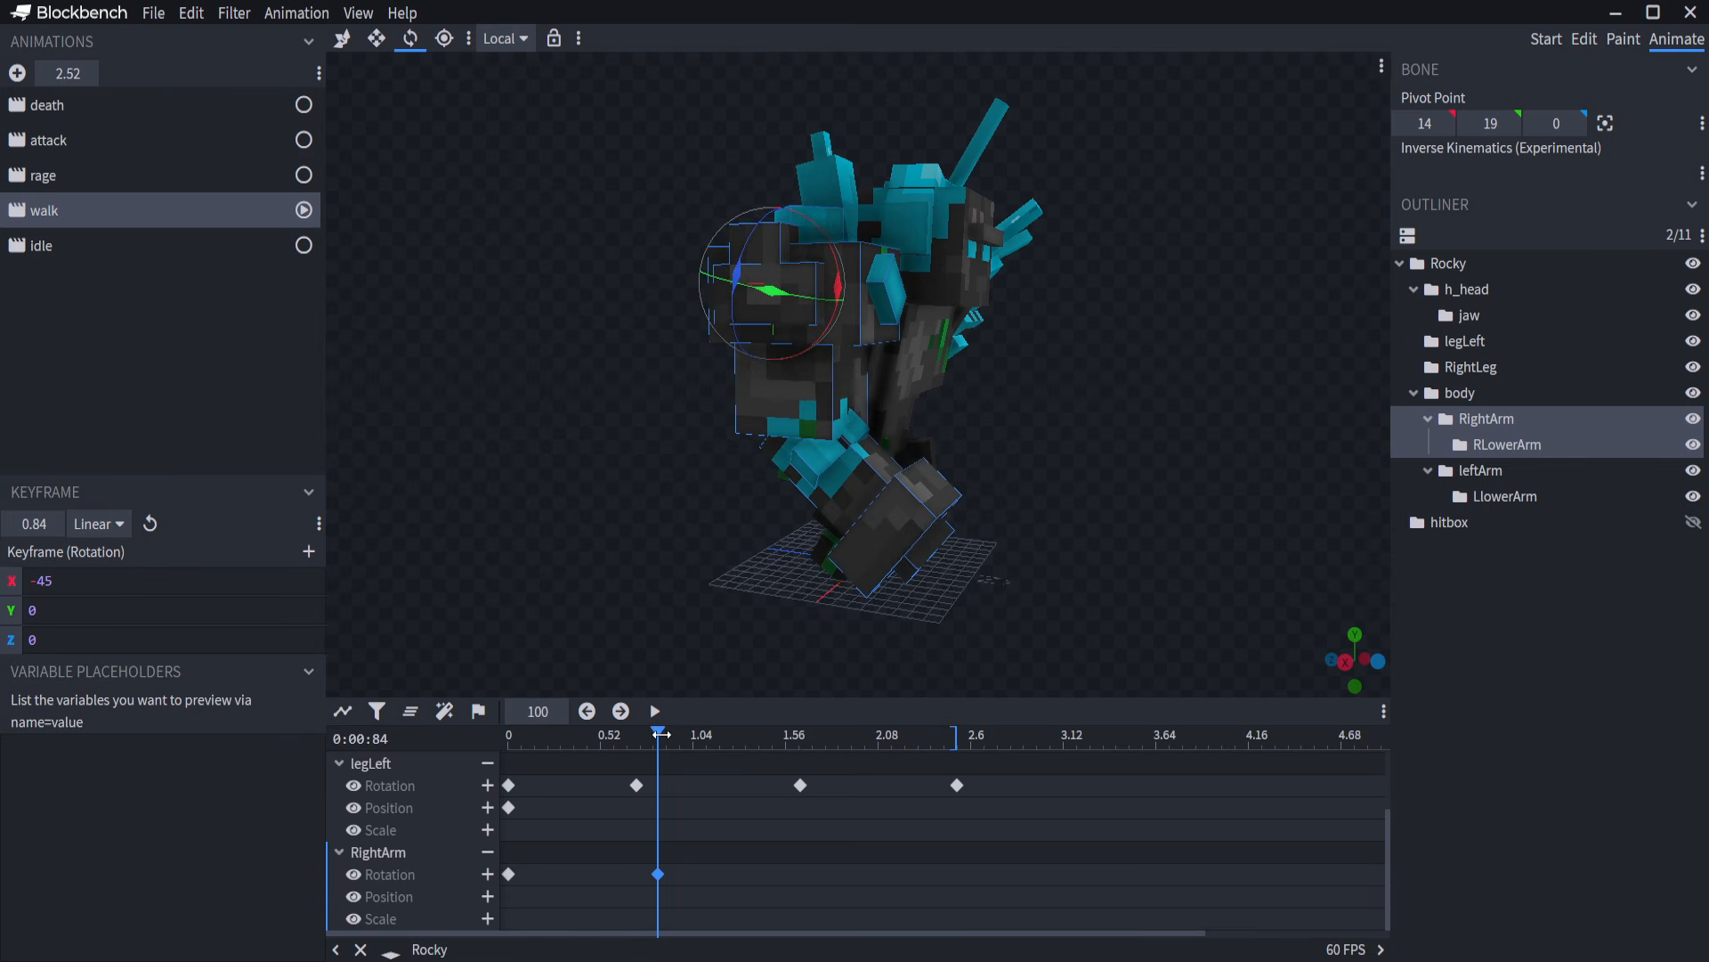
Extend the right arm's swing with the -45 degree keyframe at 1 s, 10 degrees at 1.96 s and the starting pose at 2.52 s.
left_click_drag(661, 879, 688, 881)
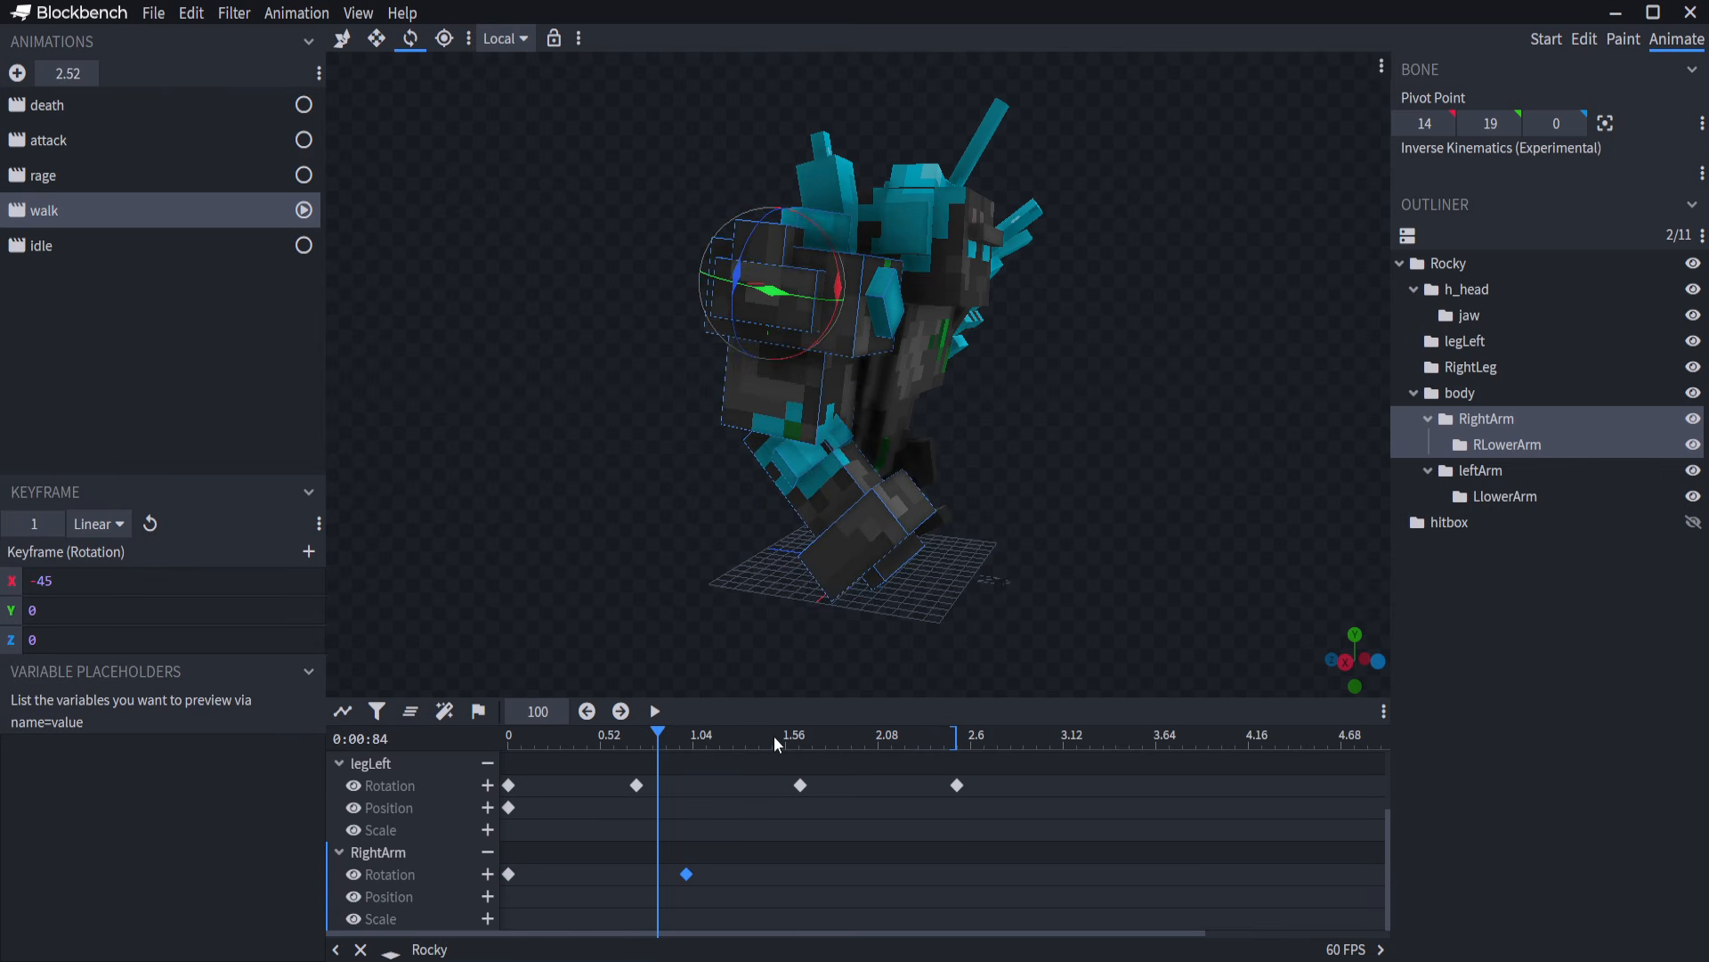
left_click_drag(775, 744, 954, 746)
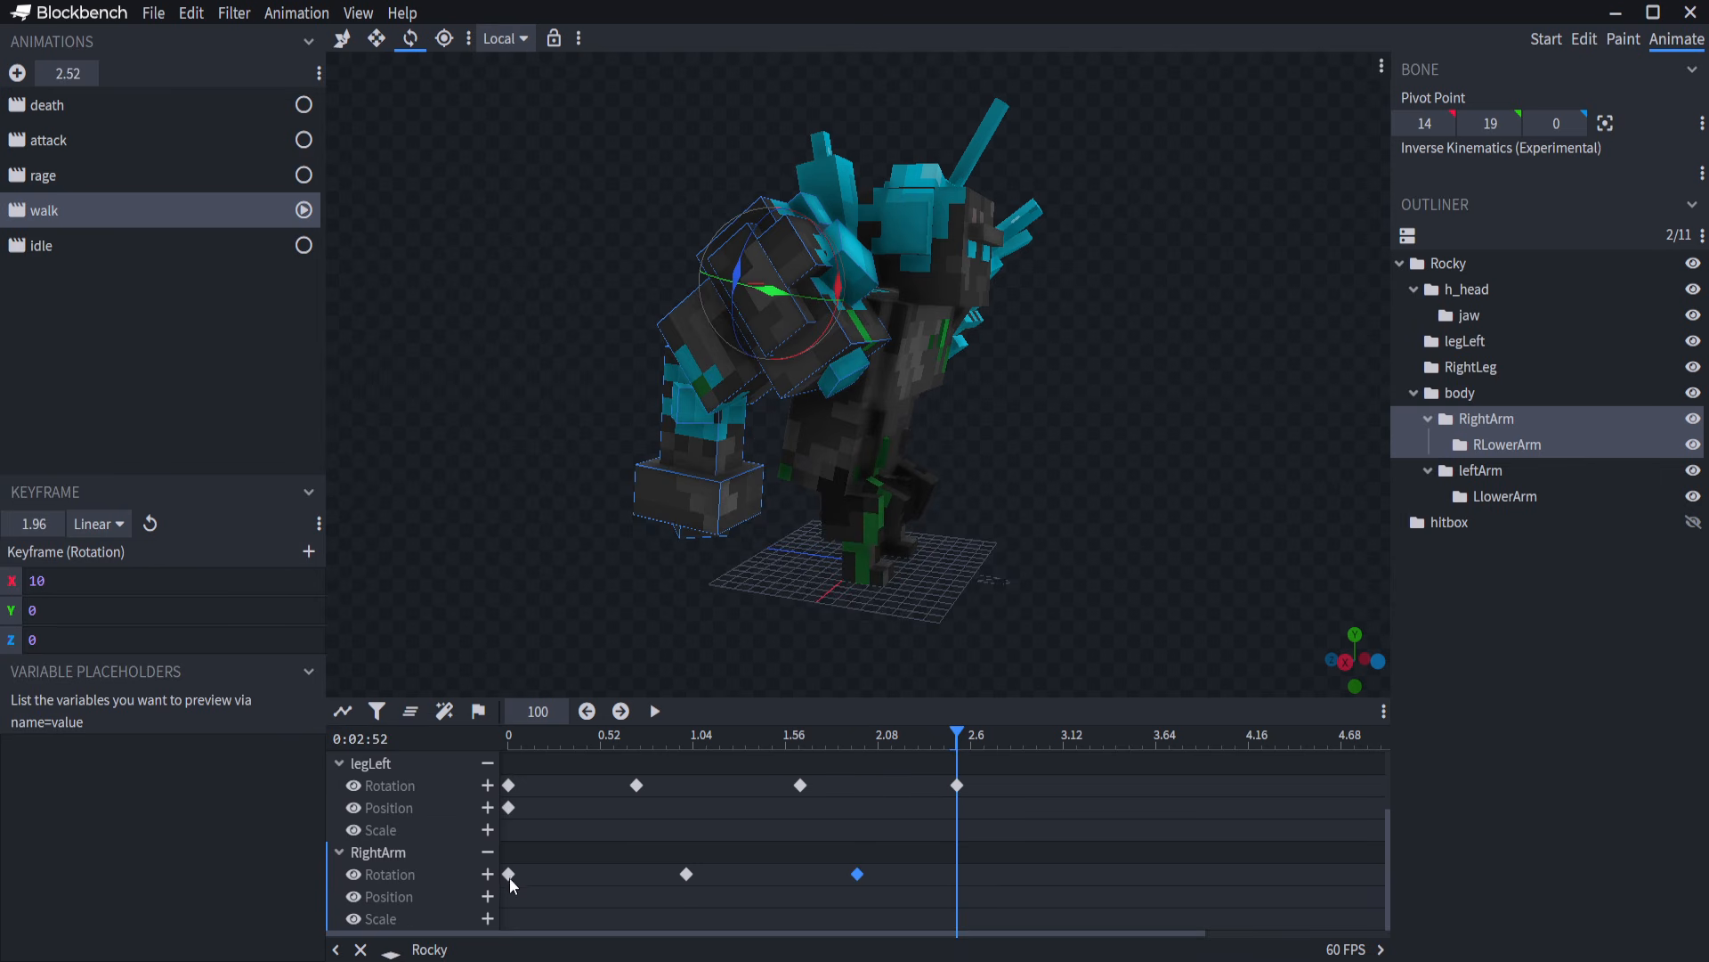
key("ctrl+v")
Retime the right arm's -45 and 10 degree rotation keyframes to 0.76 s and 1.64 s, and play the walk animation.
left_click_drag(684, 874, 638, 876)
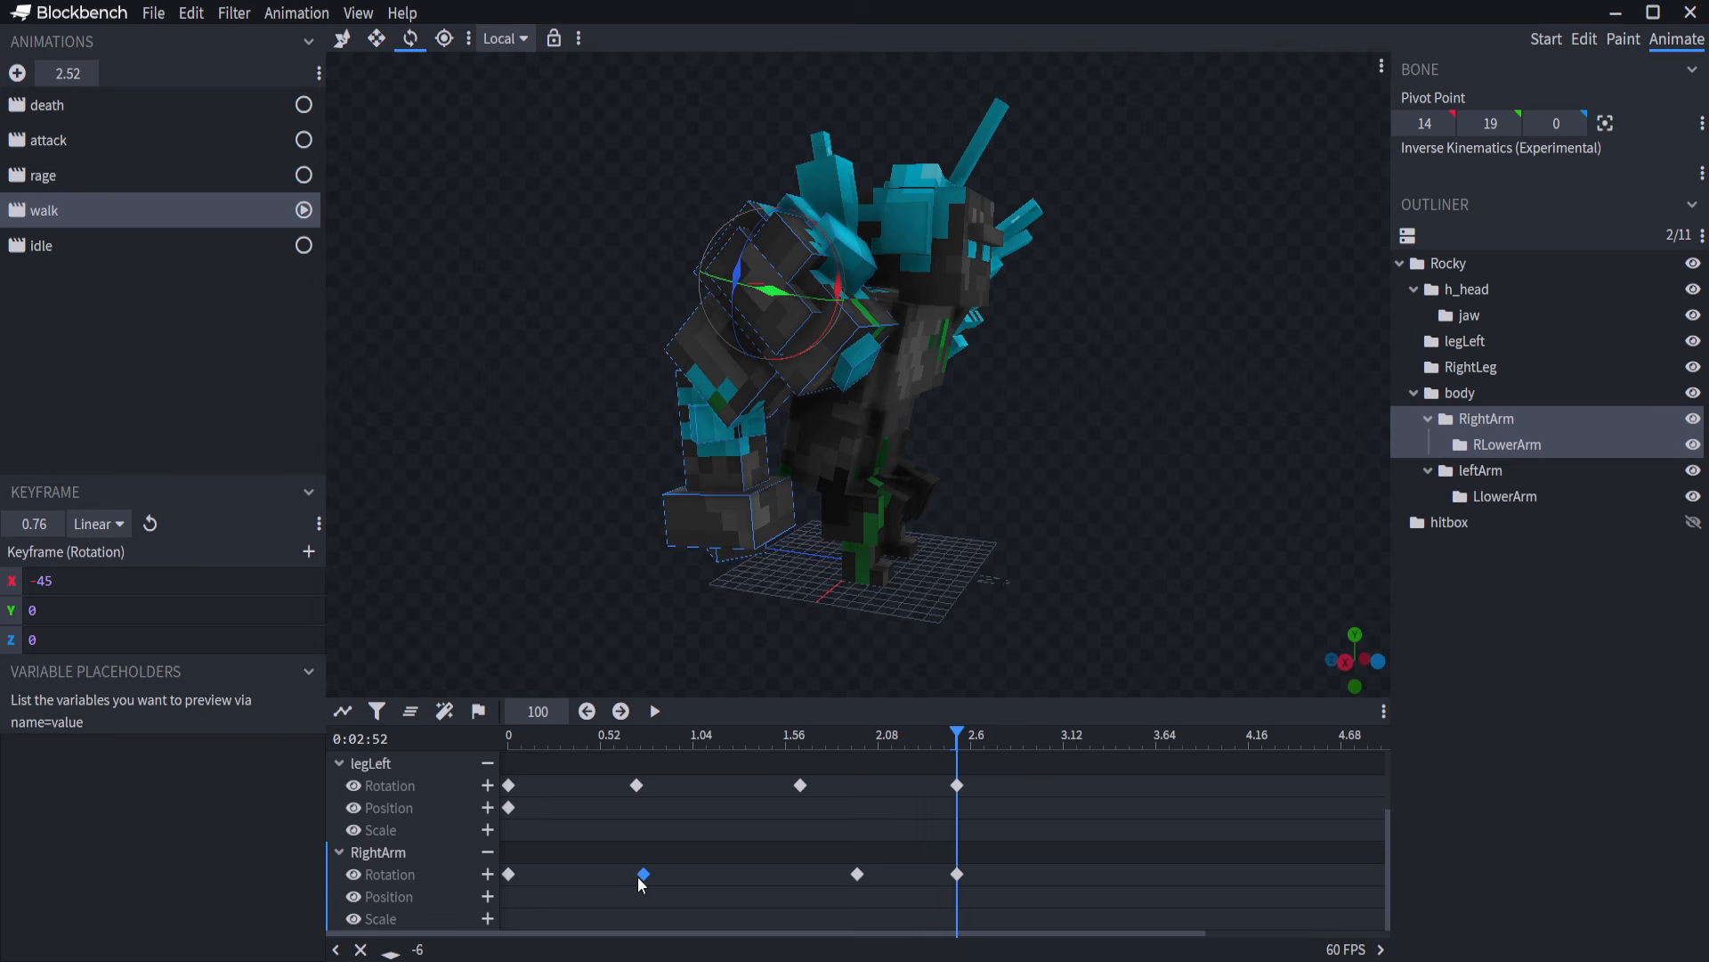
left_click_drag(846, 885, 825, 878)
key("space")
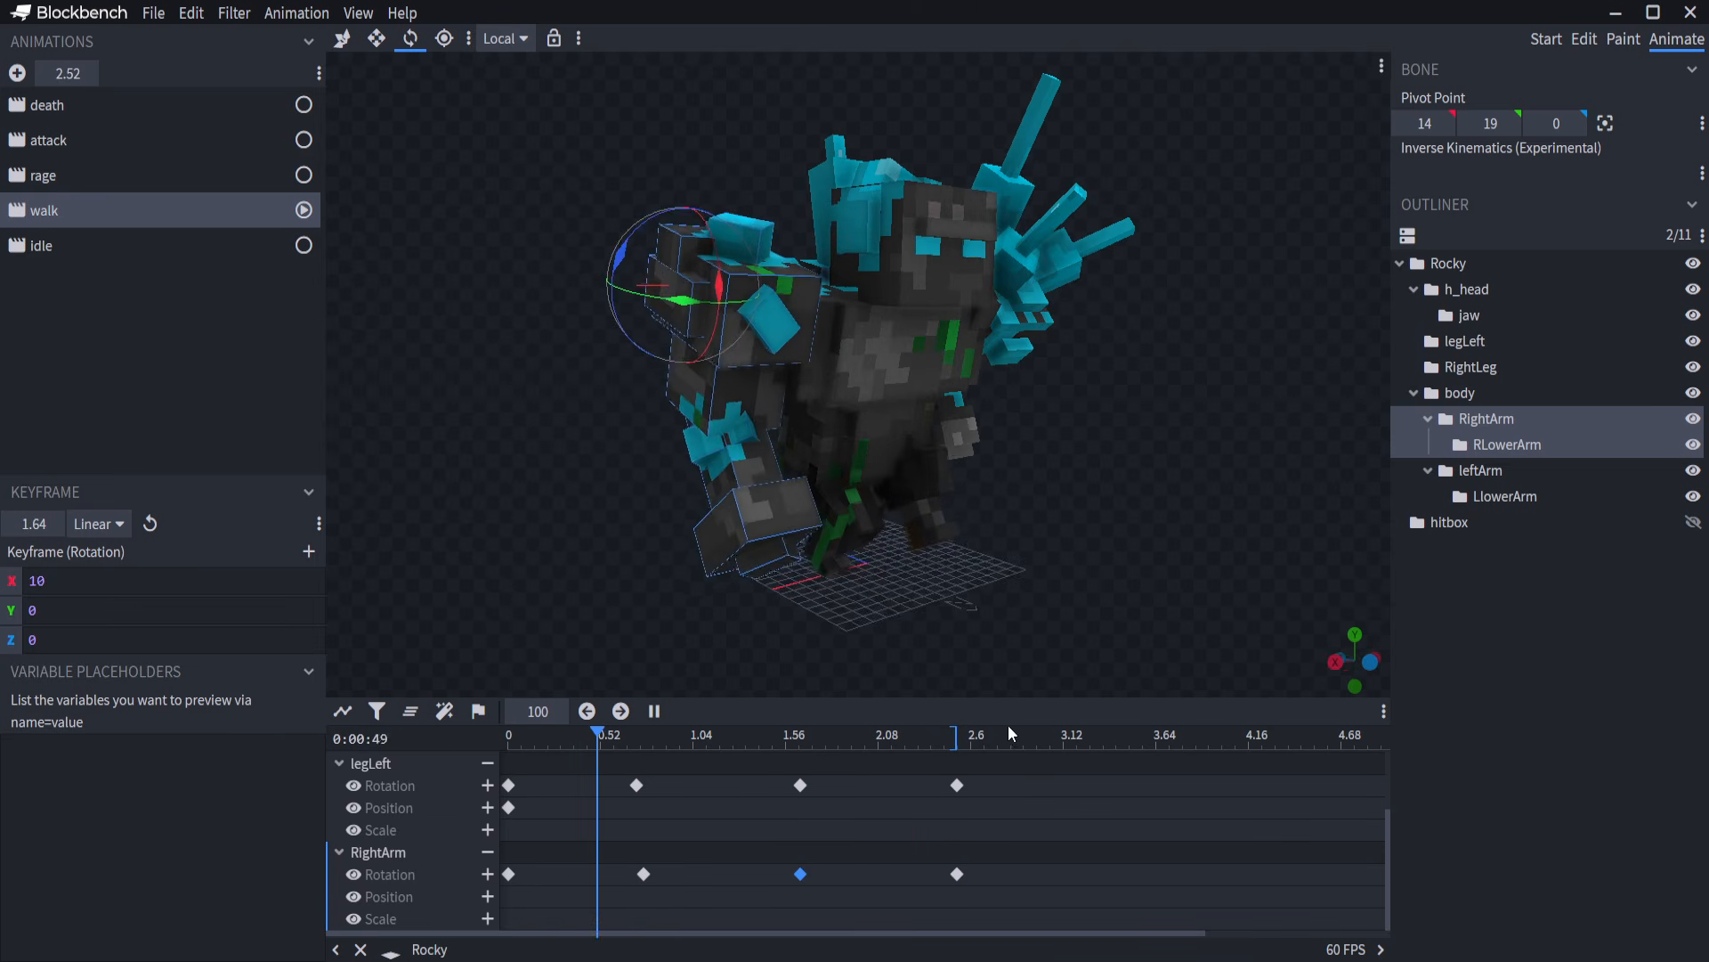
Shorten the walk cycle to 2.28 s, moving the final rotation keyframes of both legs and the right arm there.
left_click_drag(946, 787, 913, 789)
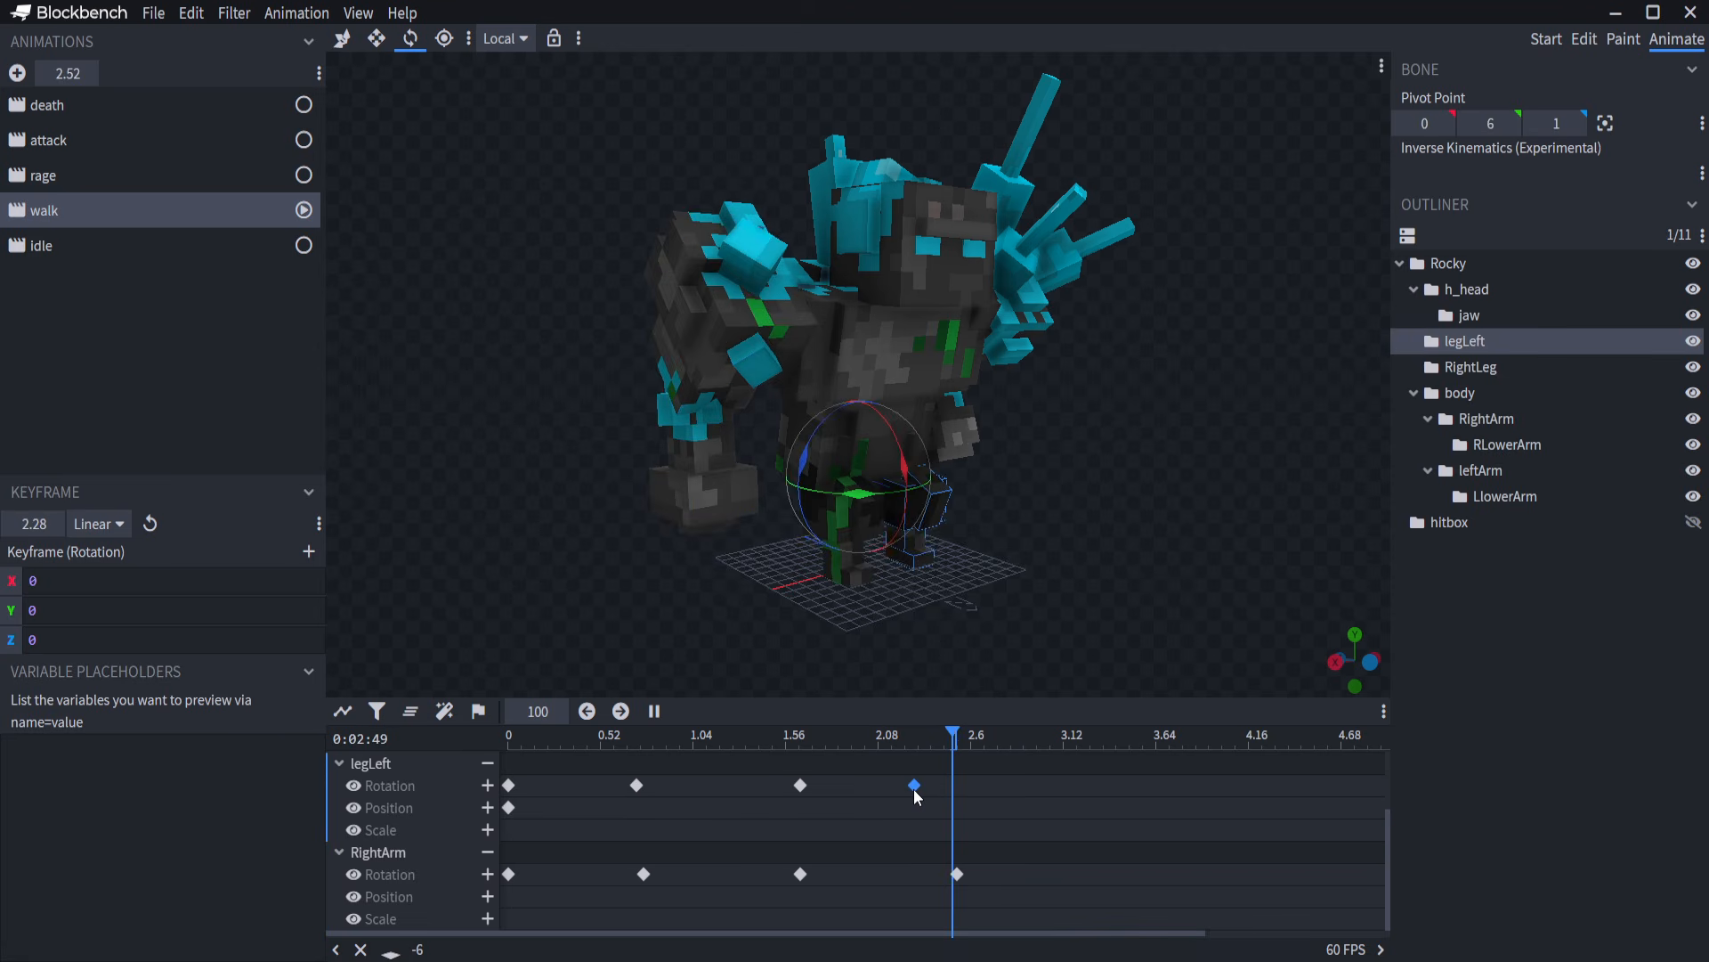
left_click_drag(949, 874, 914, 876)
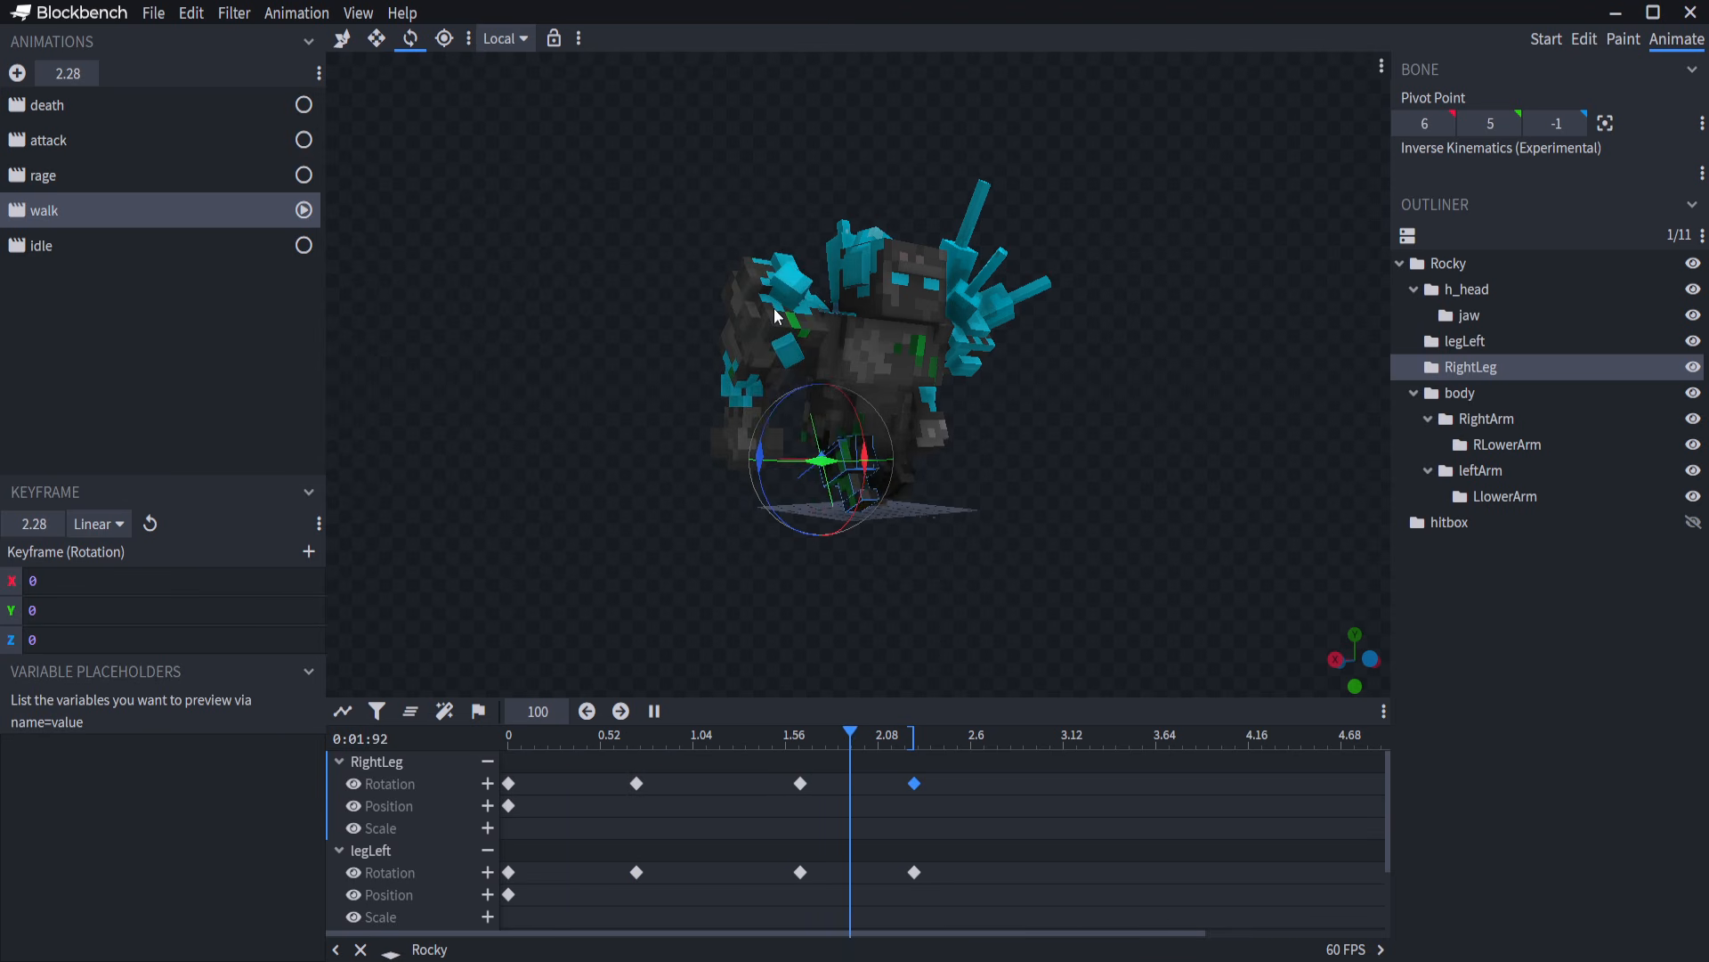
Add a starting rotation keyframe for the right lower arm at 0 s and an X rotation of 22.5 degrees at 0.72 s.
left_click(1477, 418)
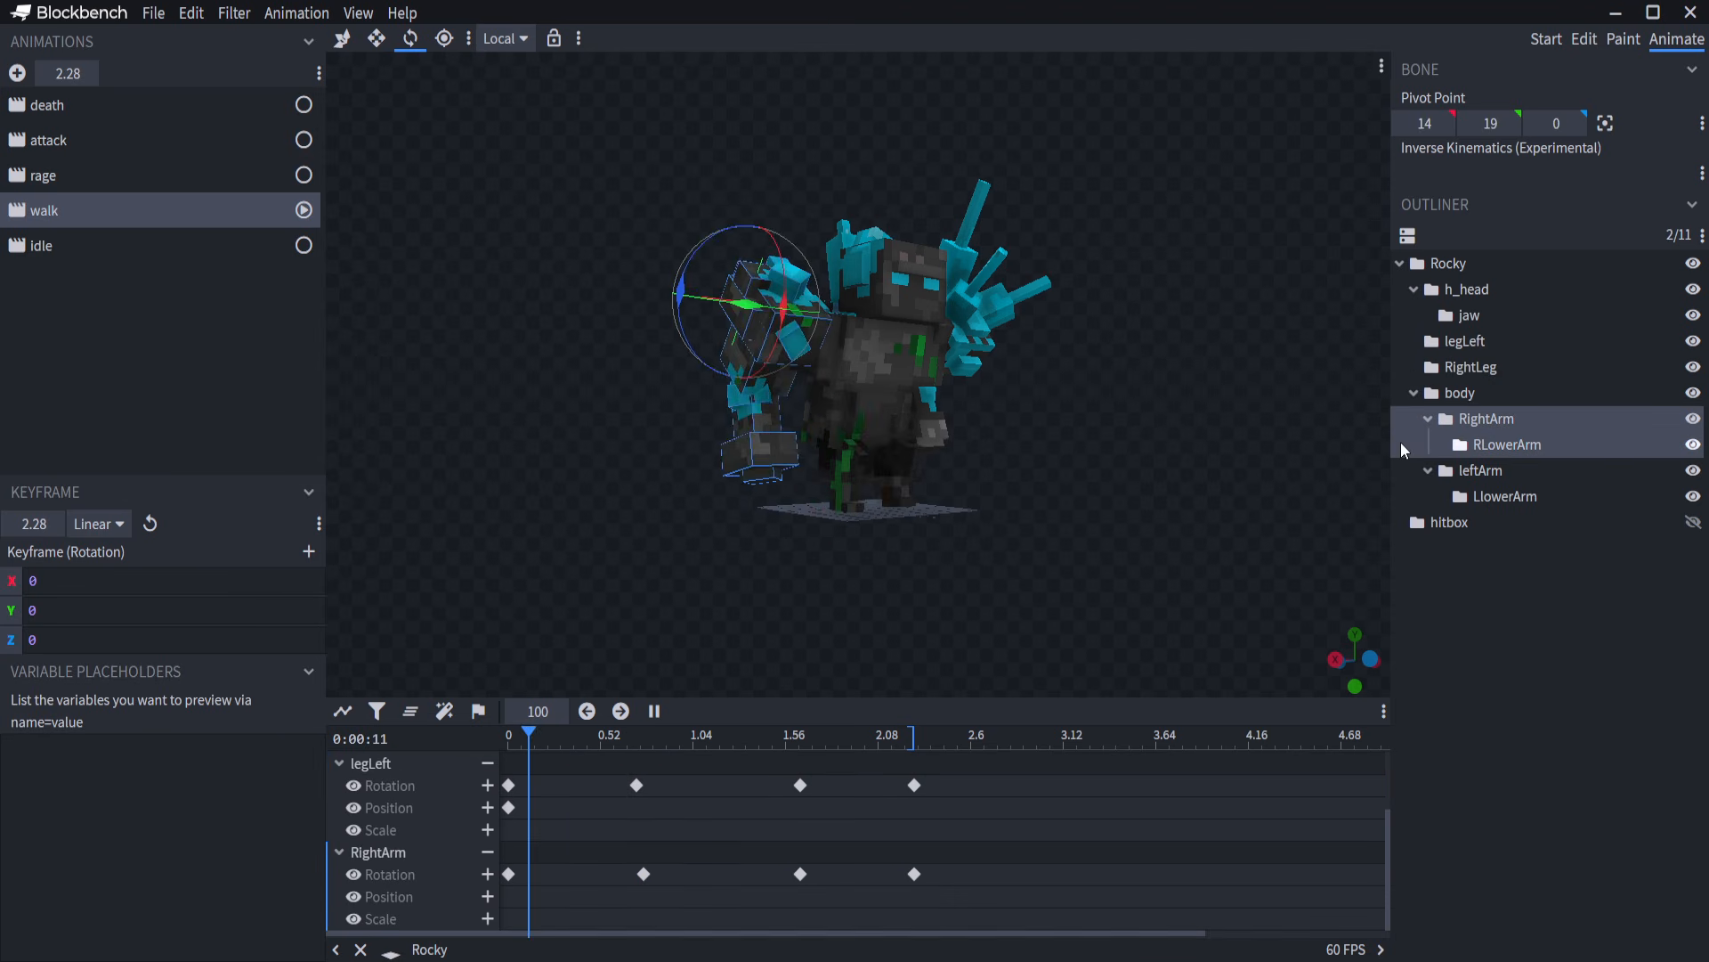
left_click(1482, 445)
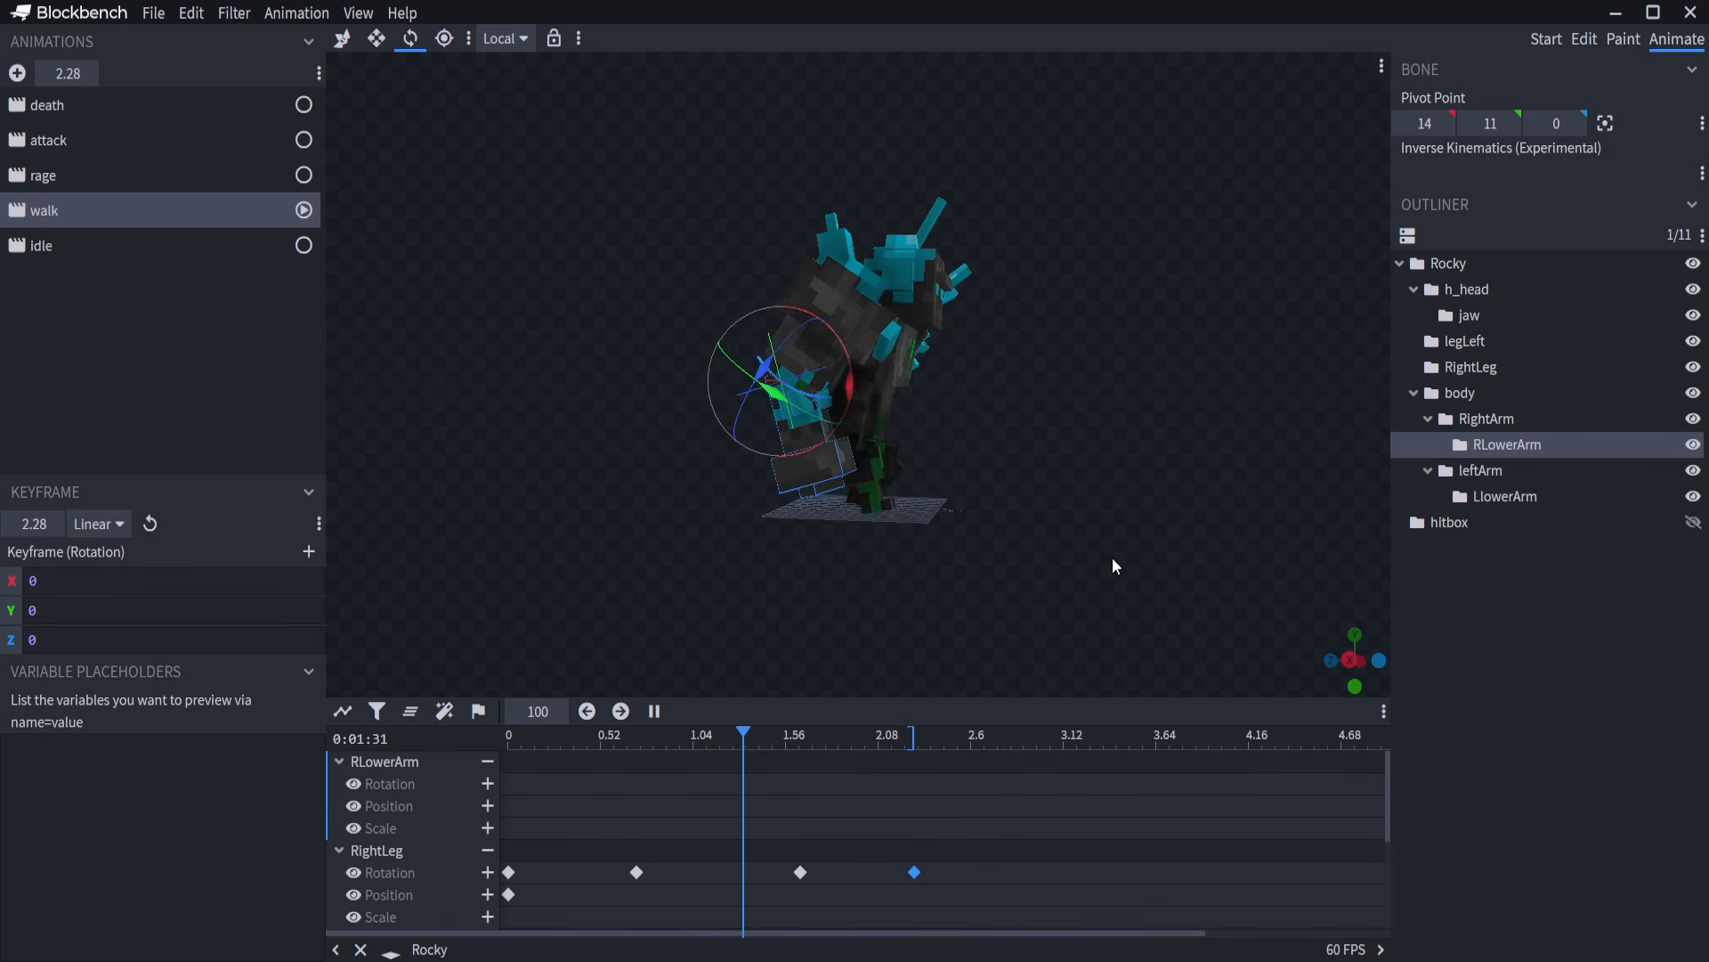
left_click(655, 711)
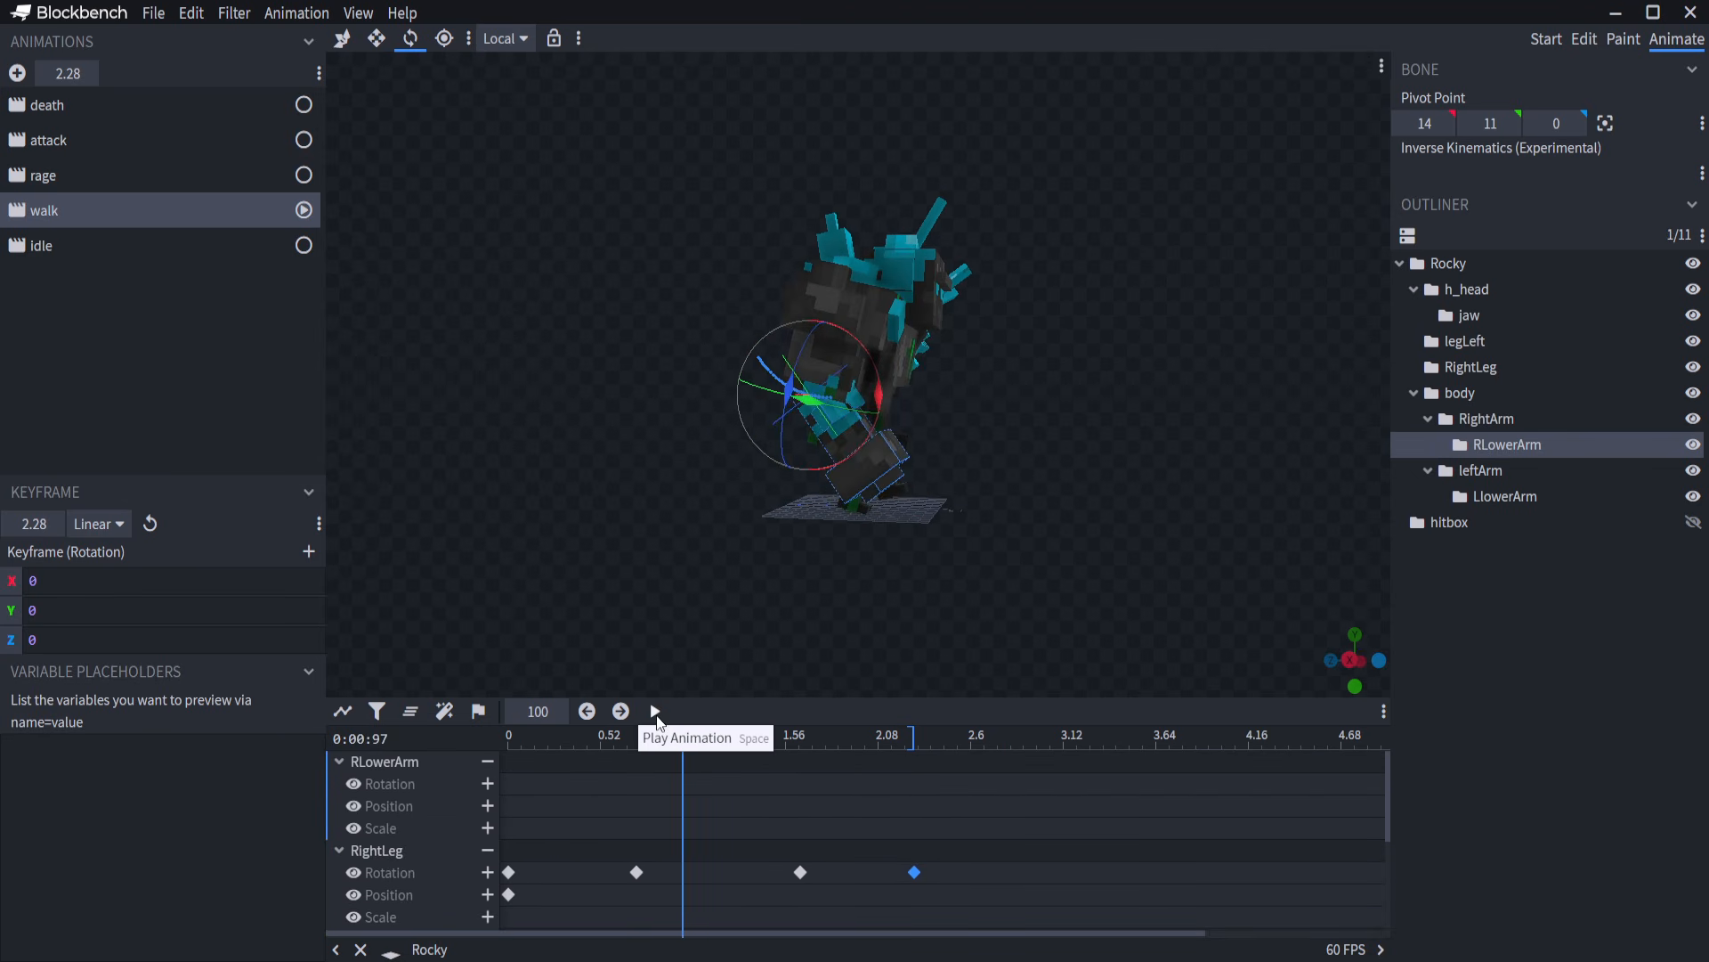
left_click_drag(684, 736, 479, 745)
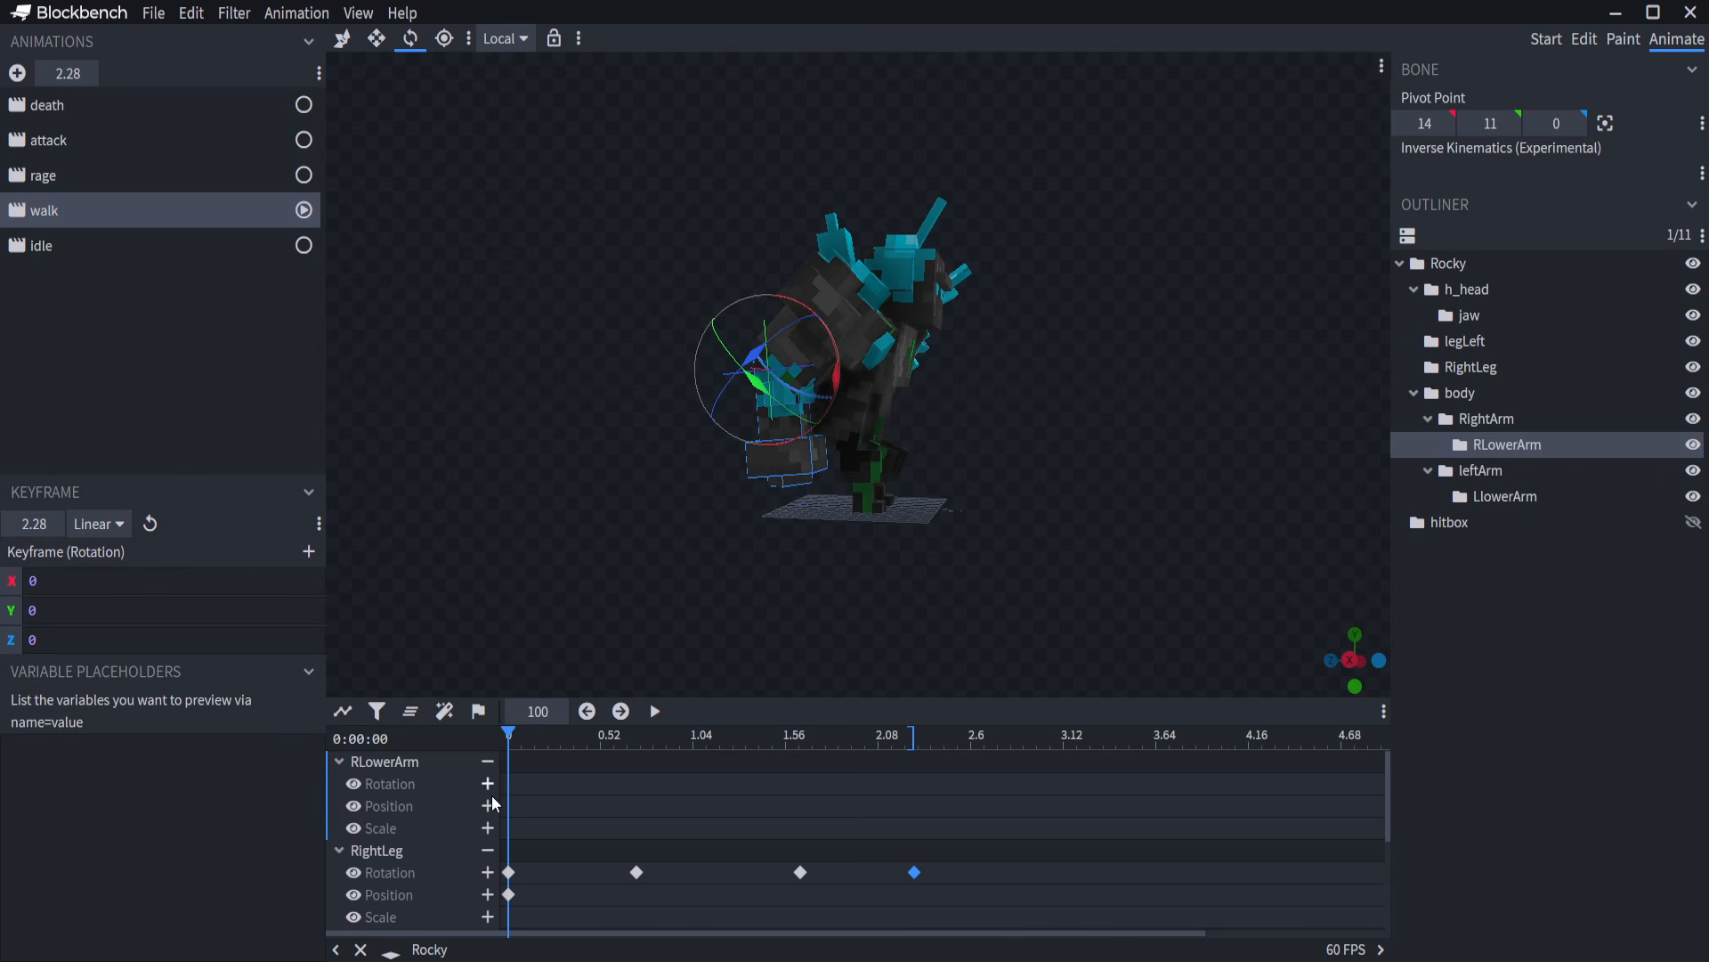
left_click(487, 783)
left_click_drag(508, 739, 634, 746)
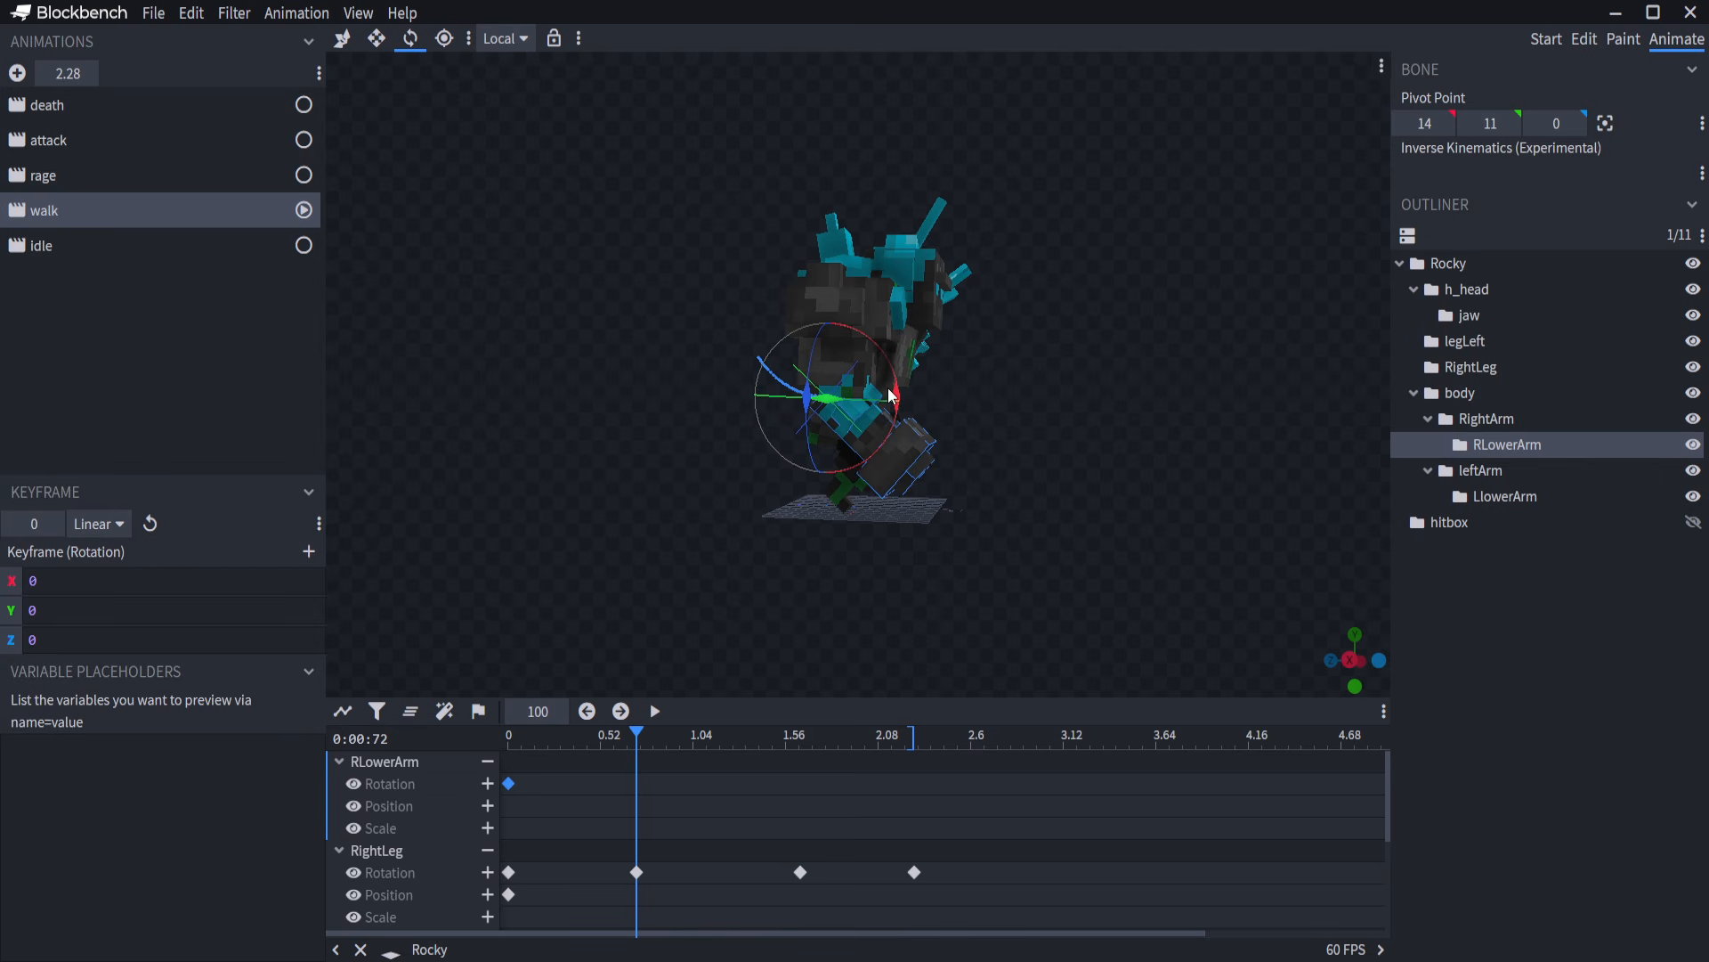
left_click_drag(890, 394, 901, 408)
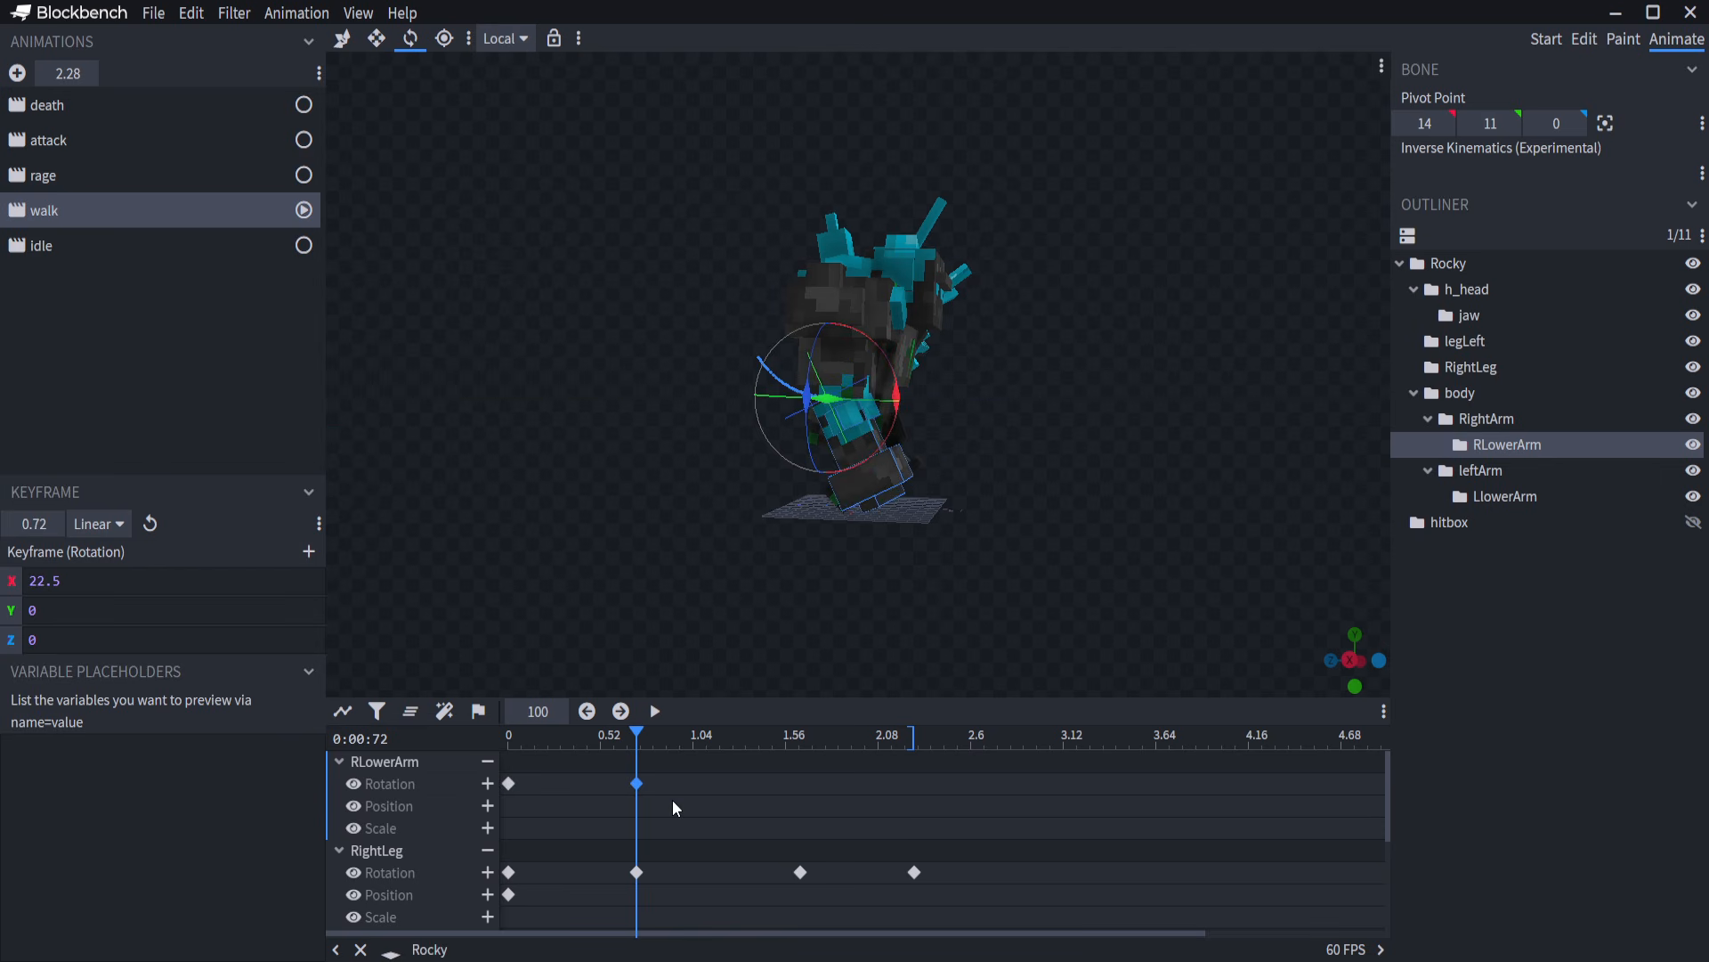
Add right lower arm rotation keyframes of X -15 degrees at 1.64 s and the starting pose at 2.28 s, and play the walk animation.
left_click_drag(636, 734, 795, 706)
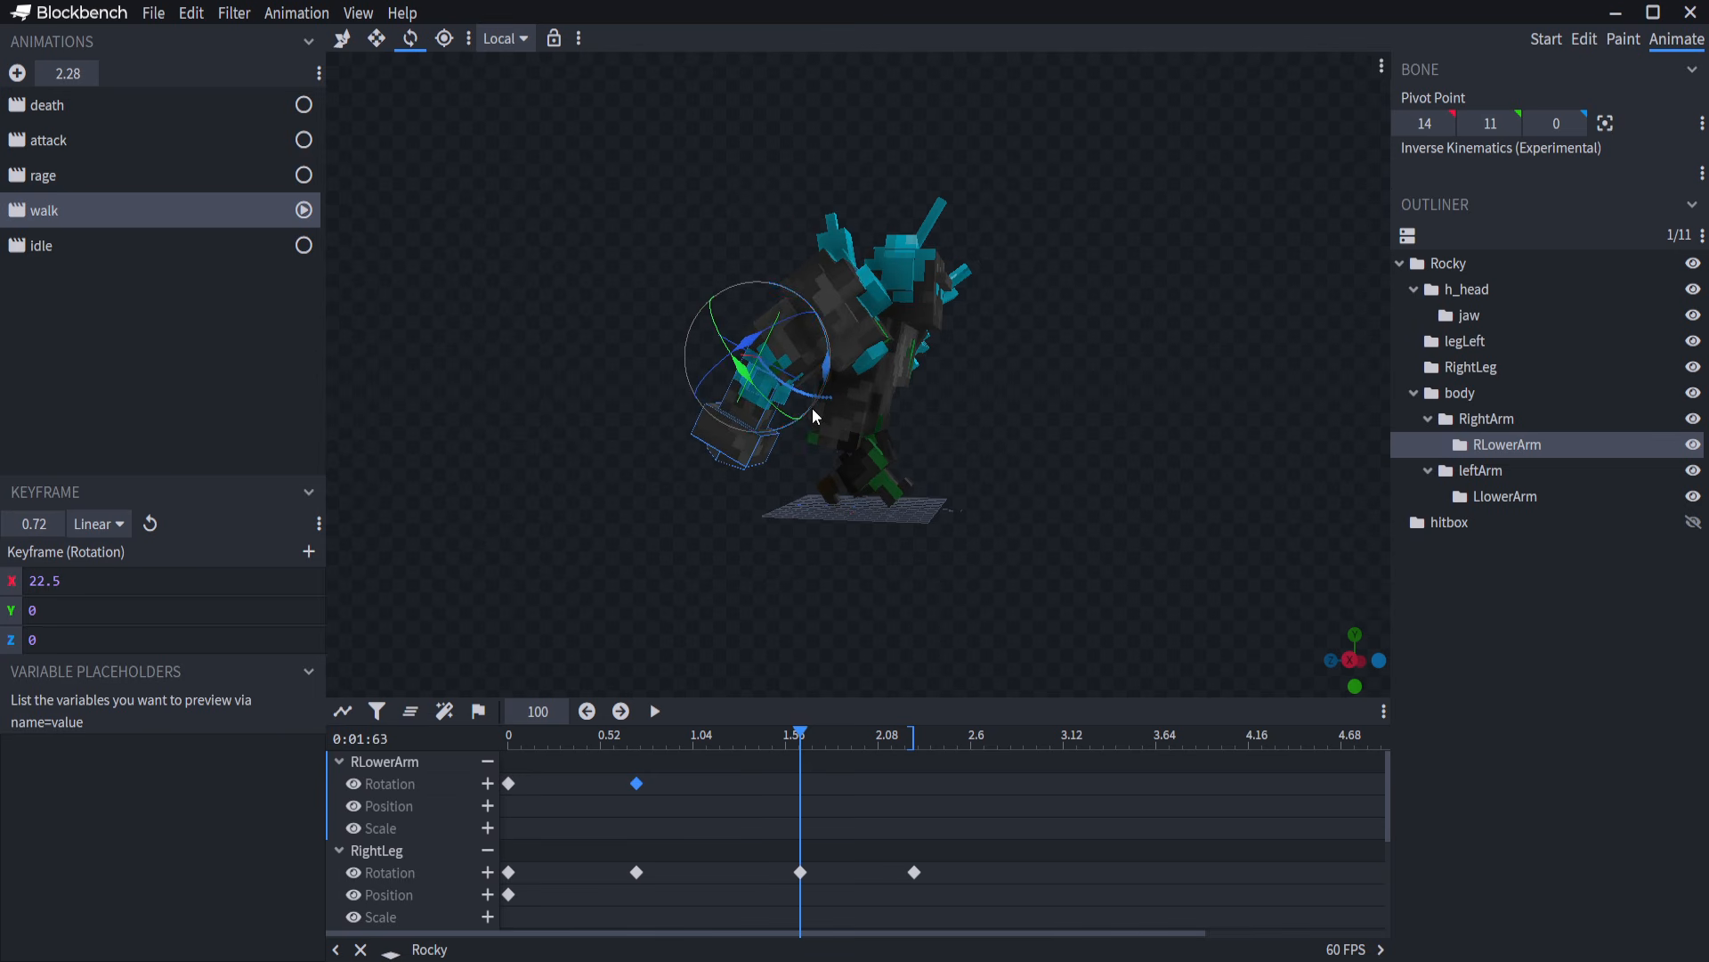
left_click_drag(835, 374, 815, 333)
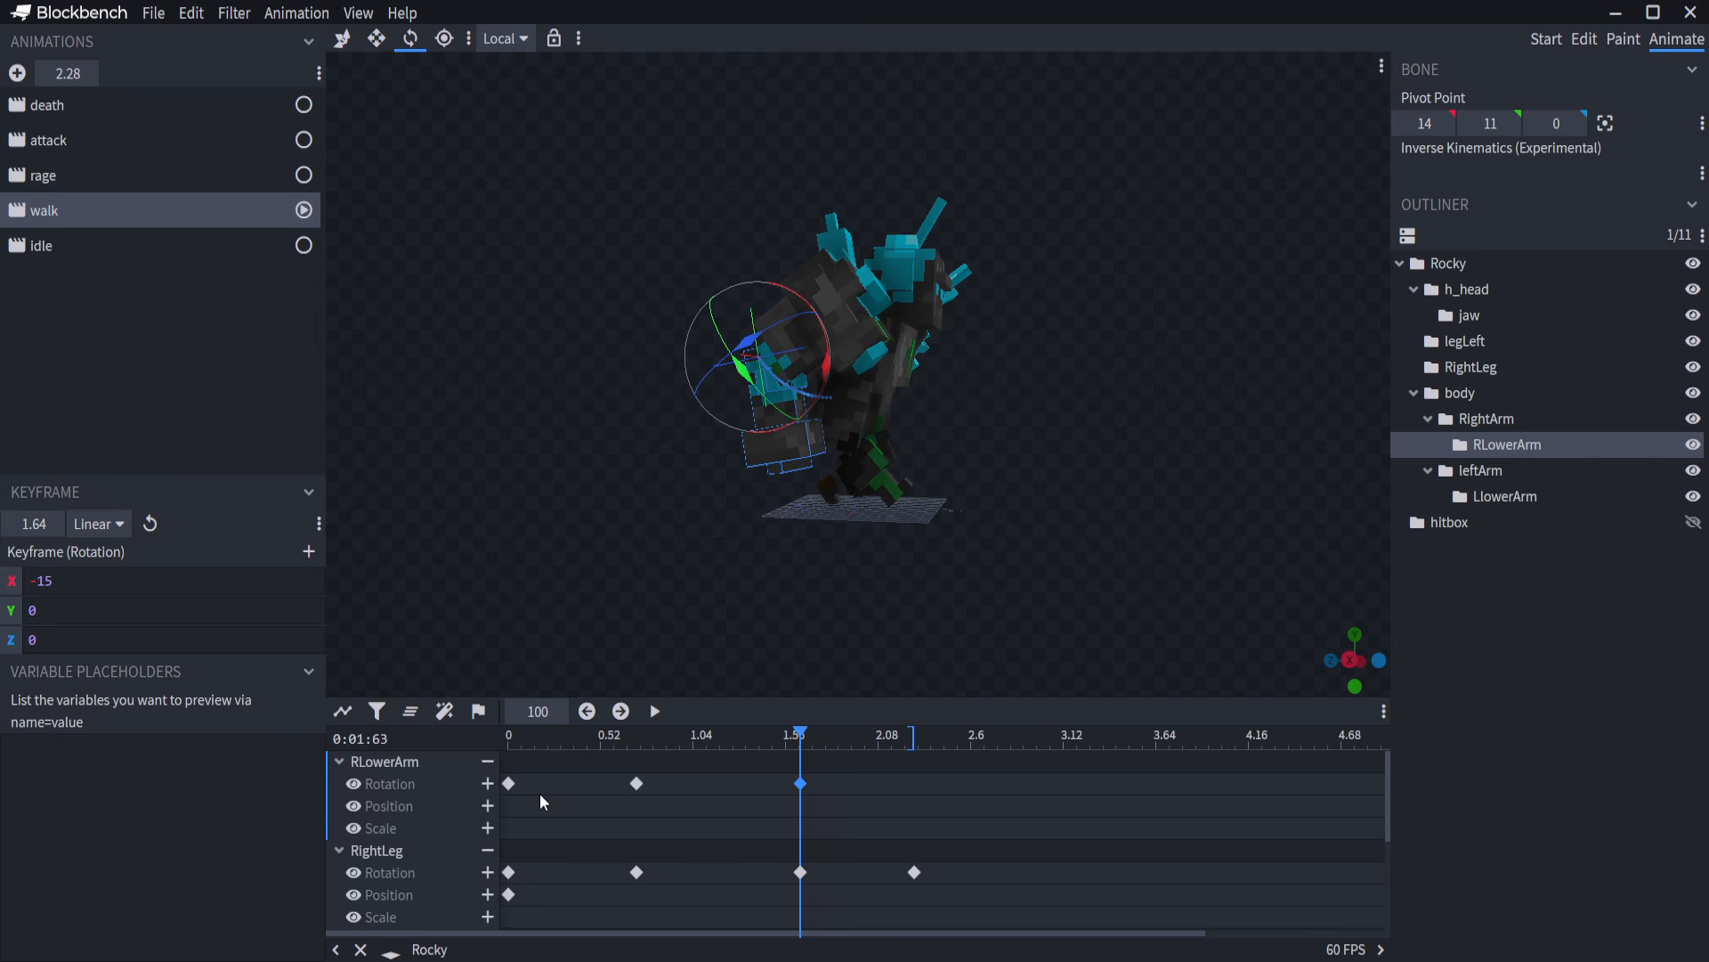
left_click_drag(797, 735, 909, 738)
left_click_drag(1200, 738, 1185, 738)
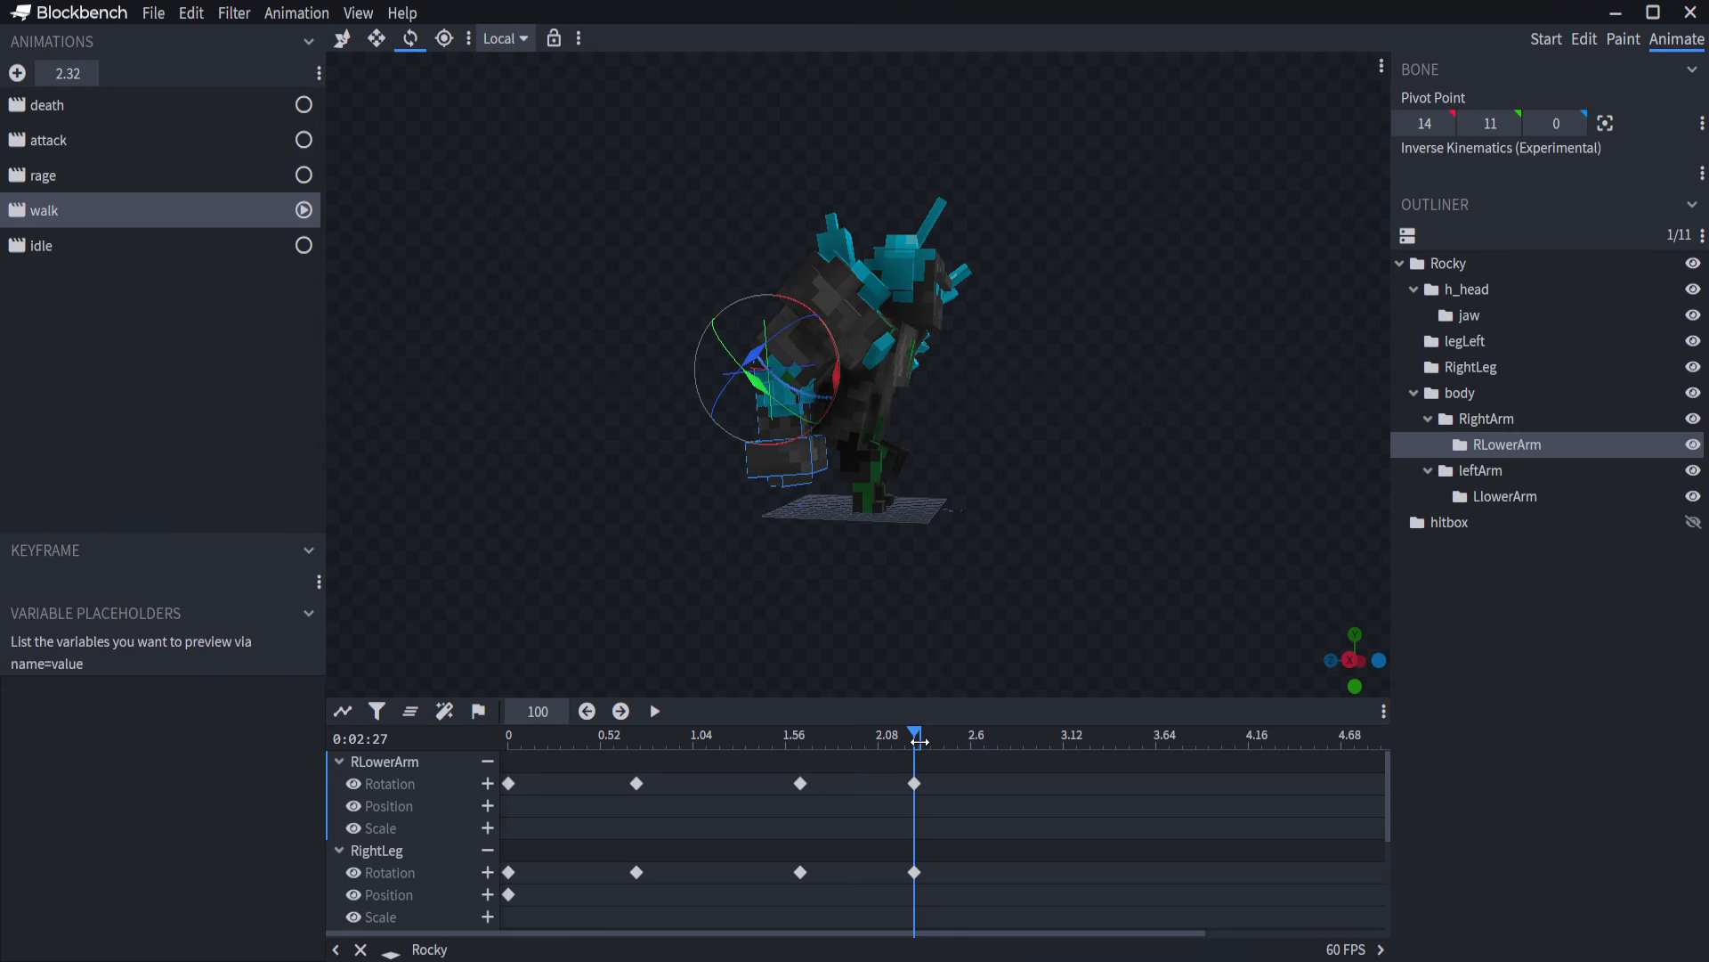
left_click_drag(864, 746, 318, 735)
key("space")
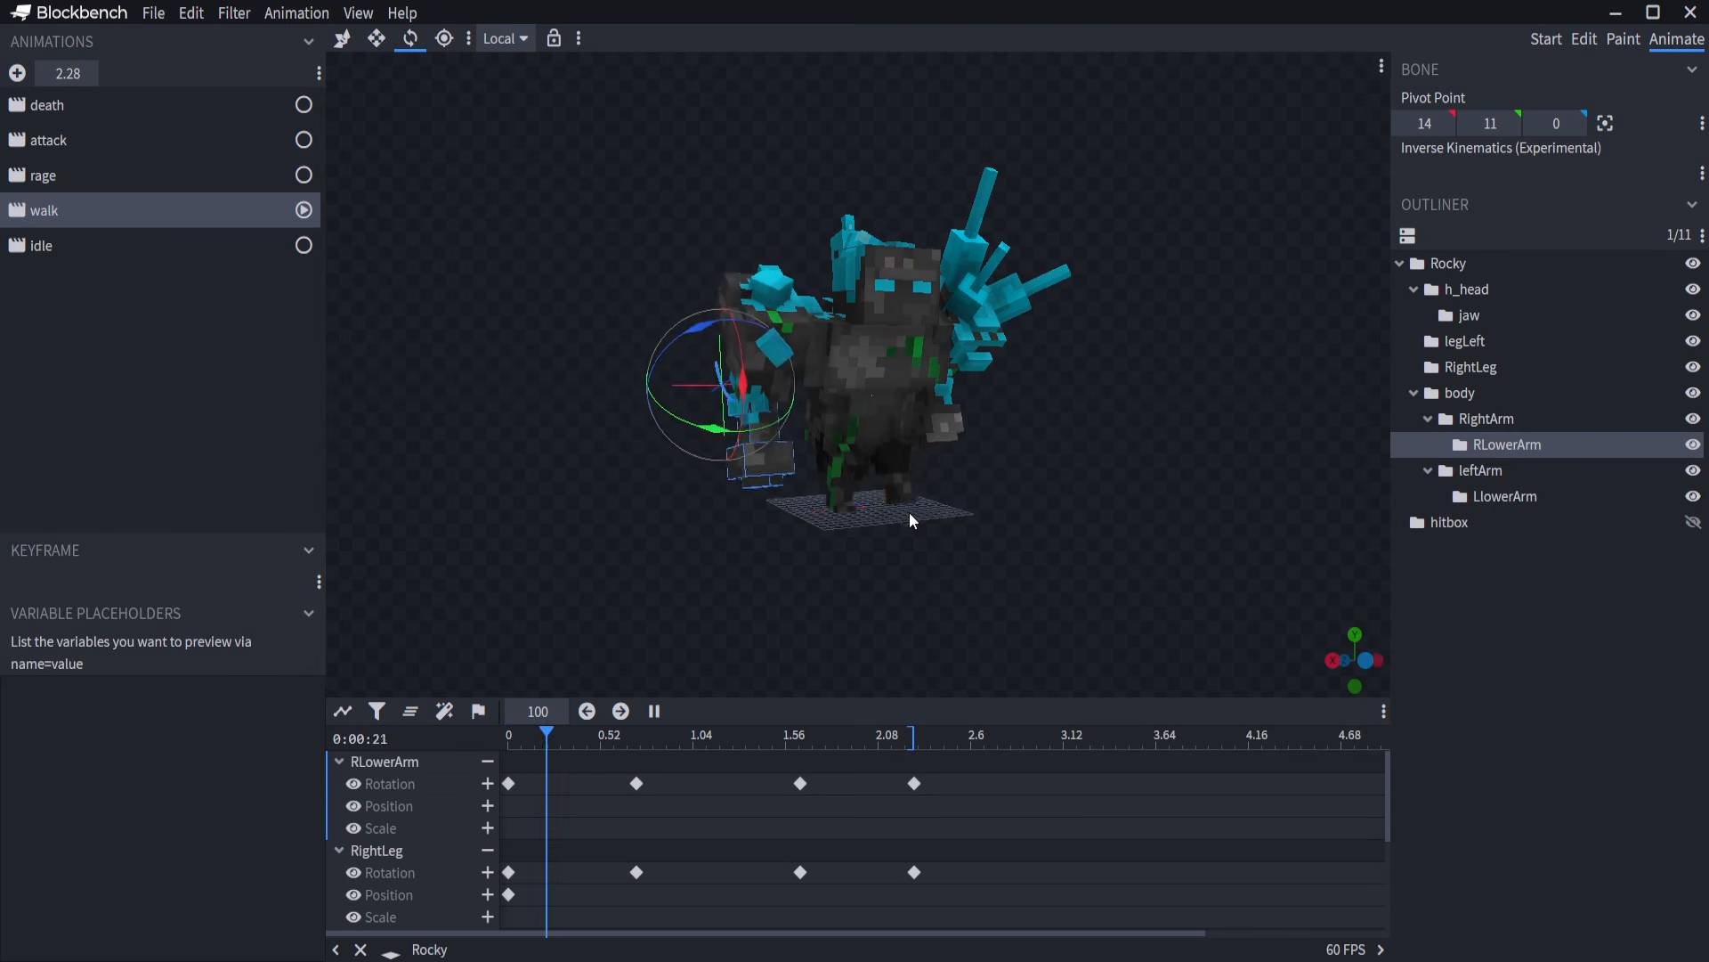
left_click_drag(814, 514, 1042, 495)
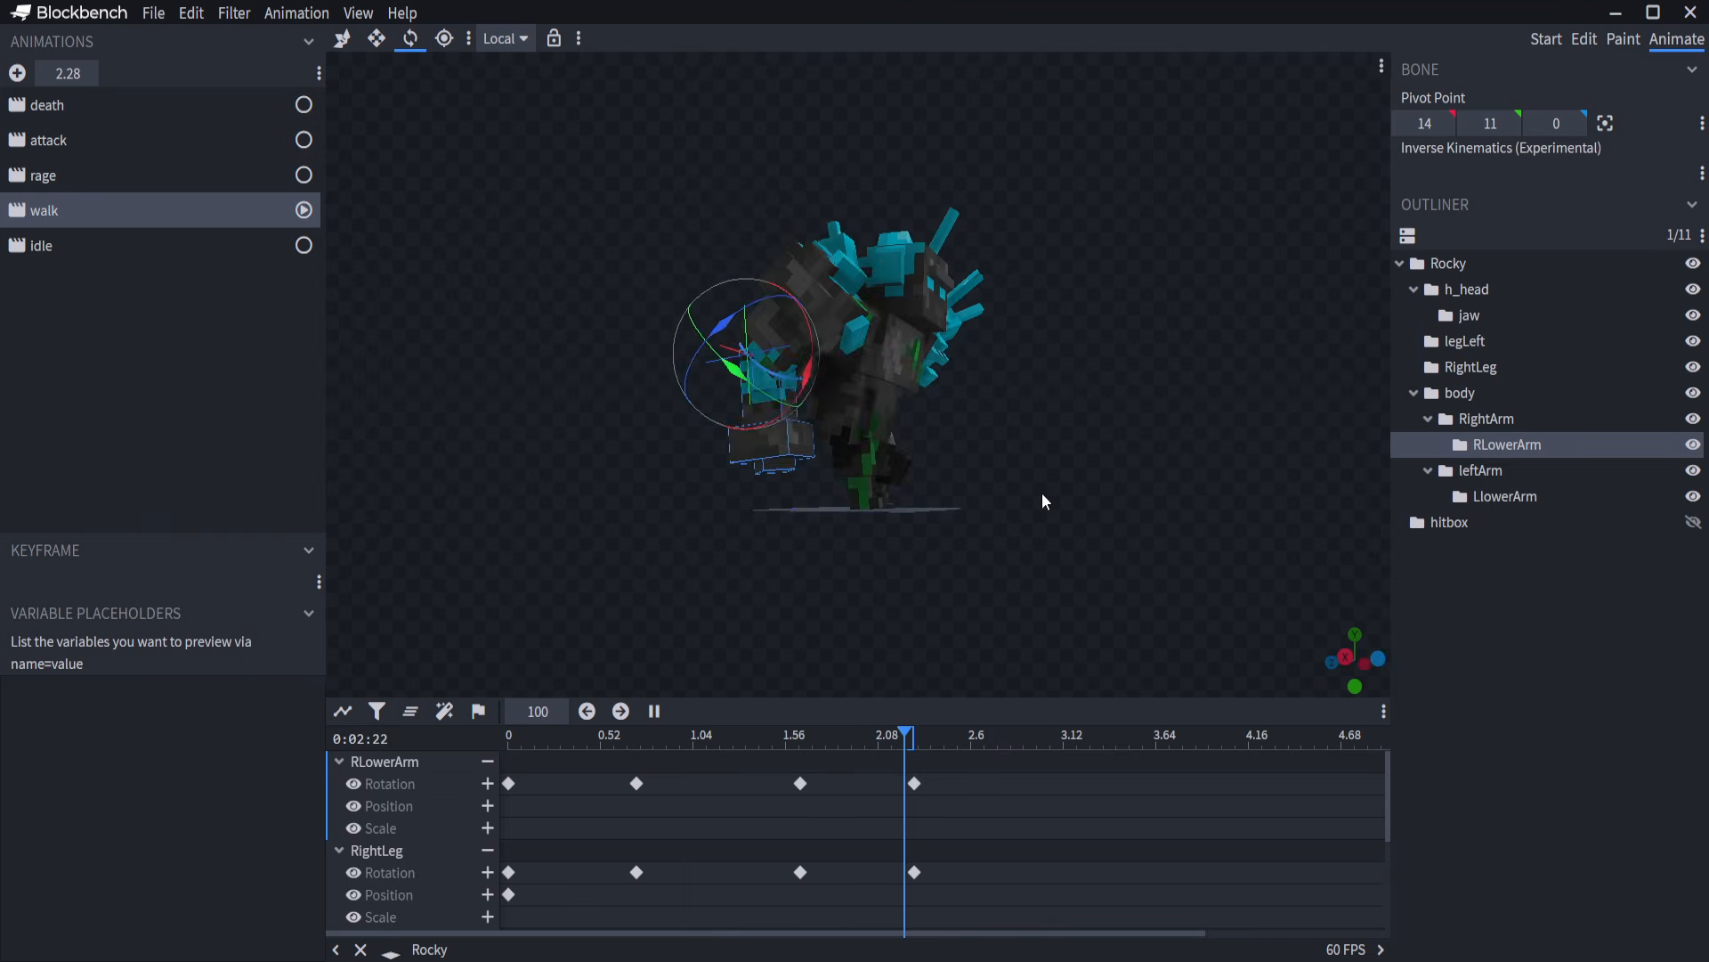
left_click_drag(1074, 426, 790, 463)
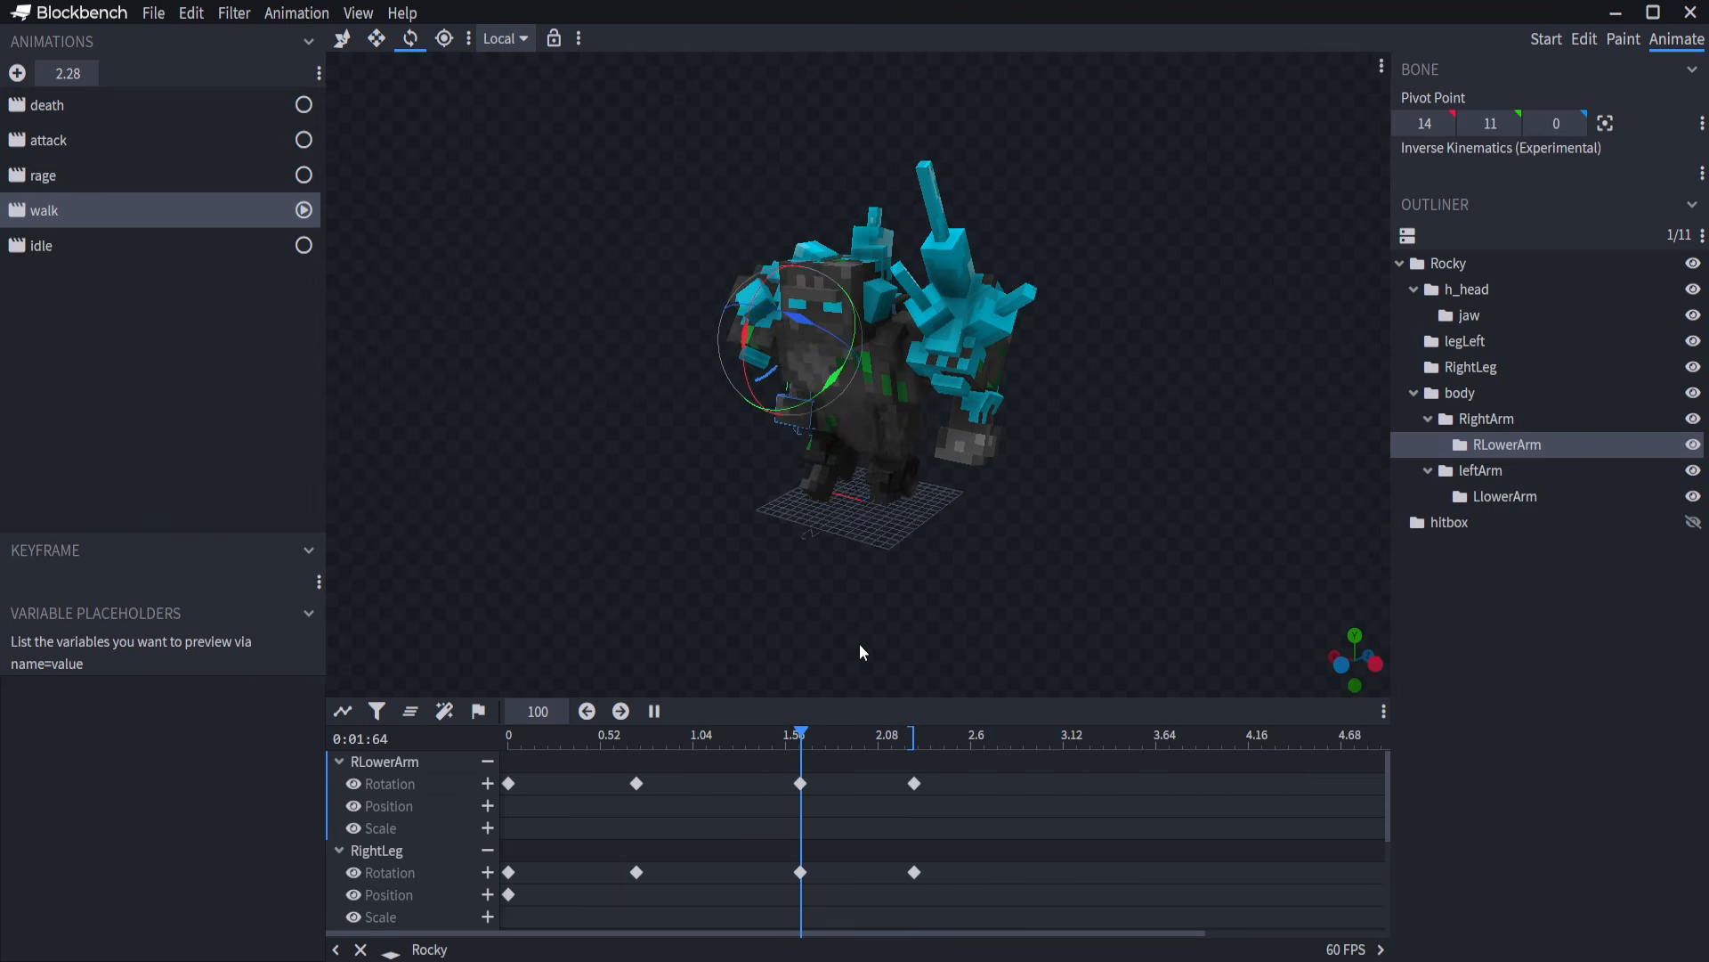
key("space")
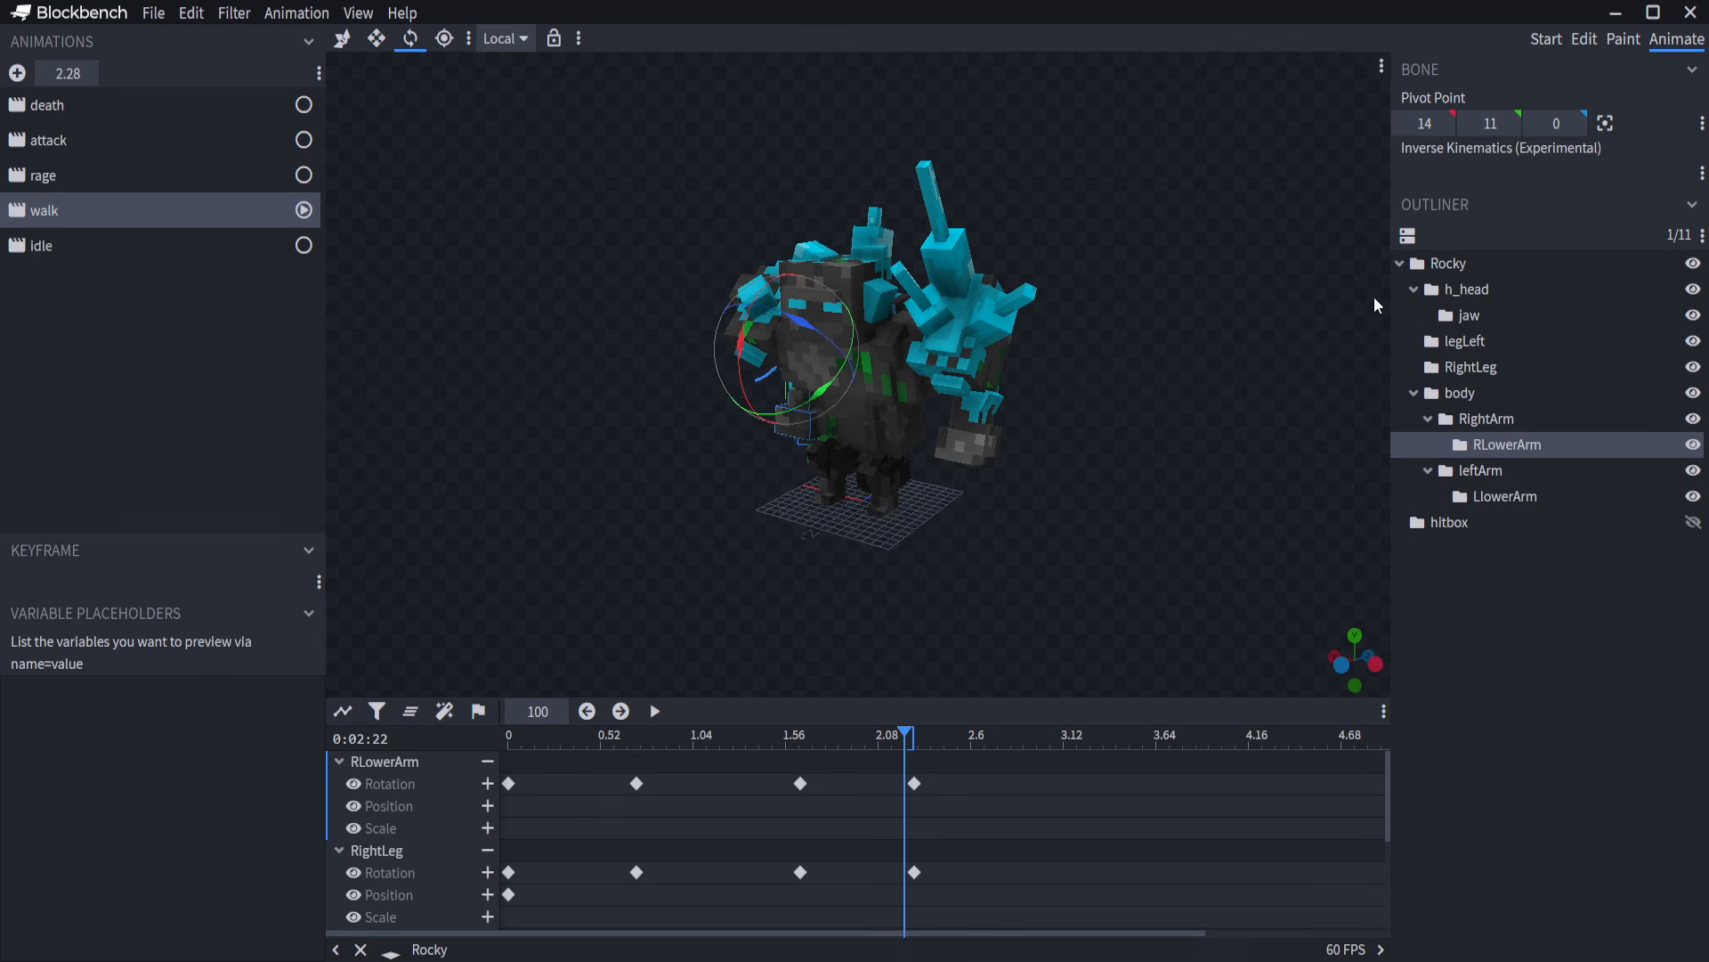
Add a starting rotation keyframe for the left arm at 0 s and an X rotation of 22.5 degrees at 0.72 s.
left_click(1461, 471)
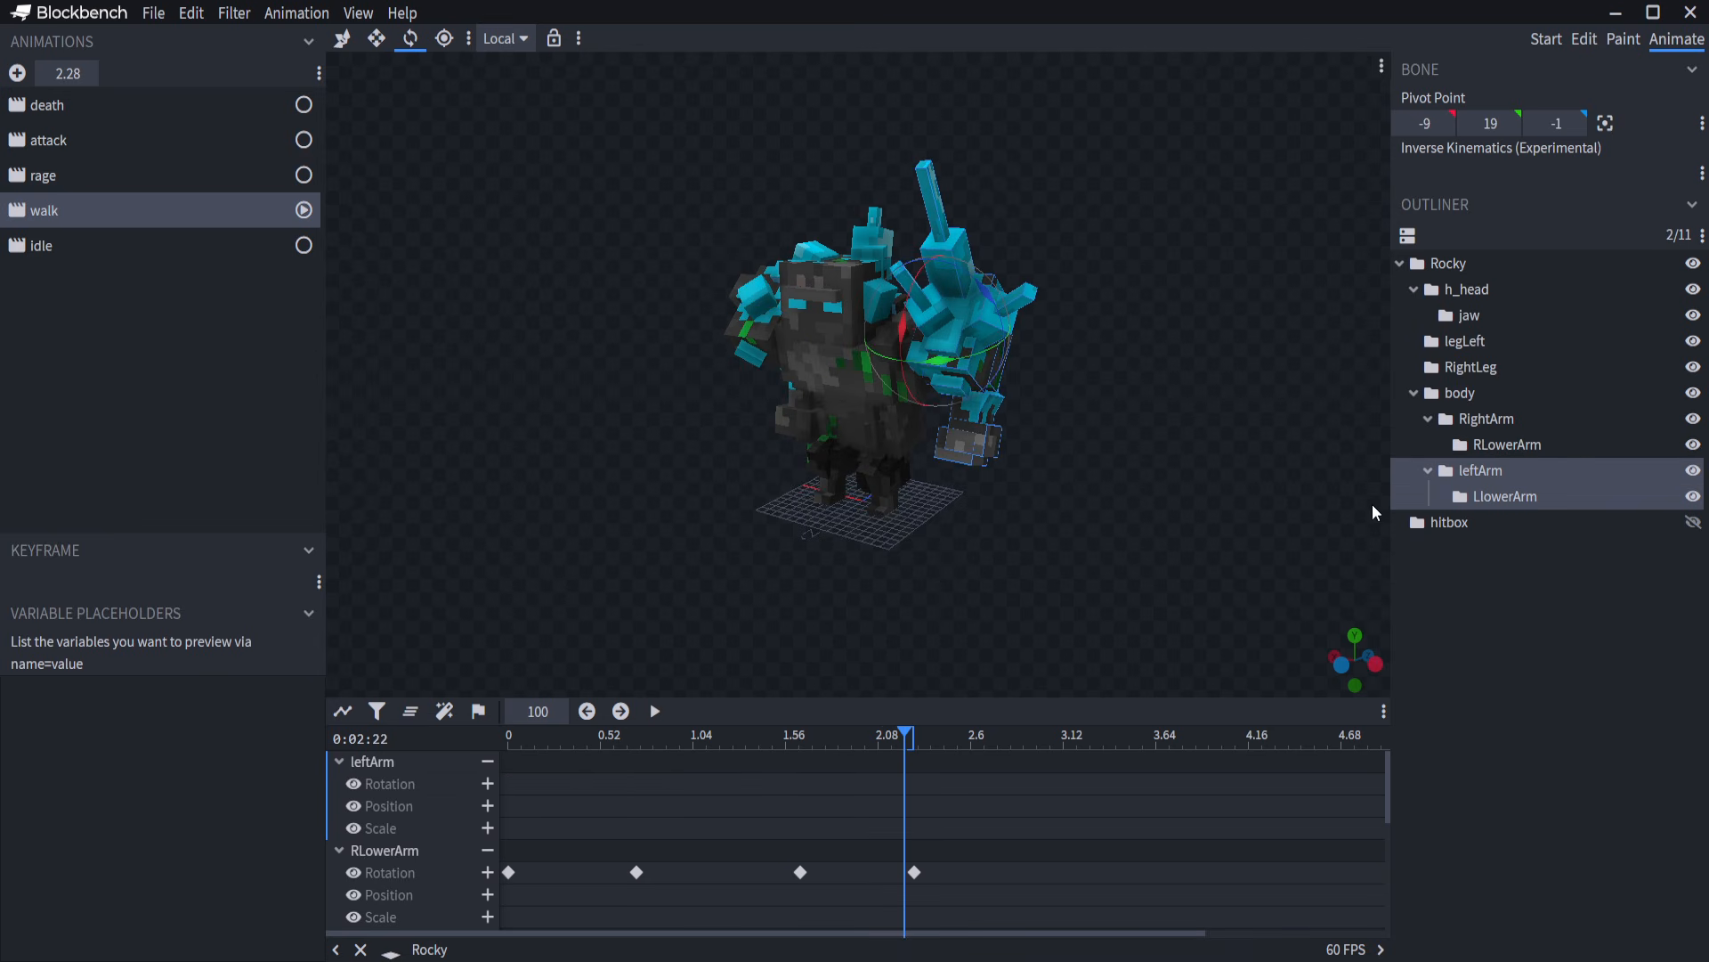
left_click(509, 737)
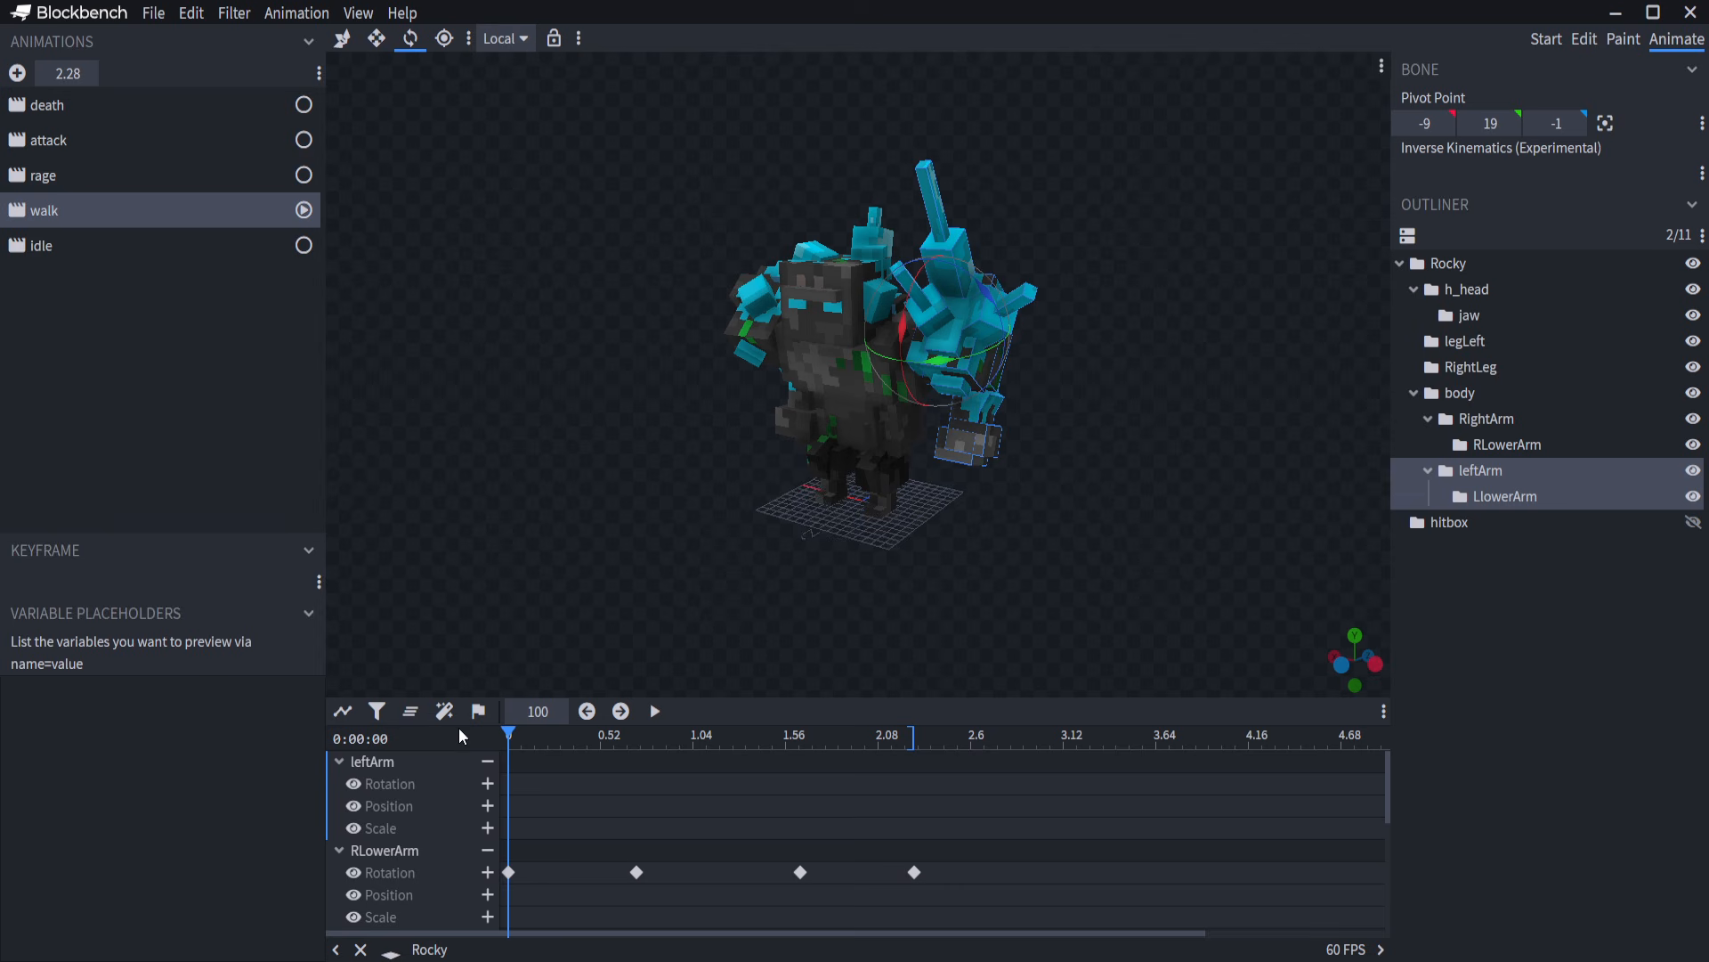
left_click_drag(645, 669, 882, 312)
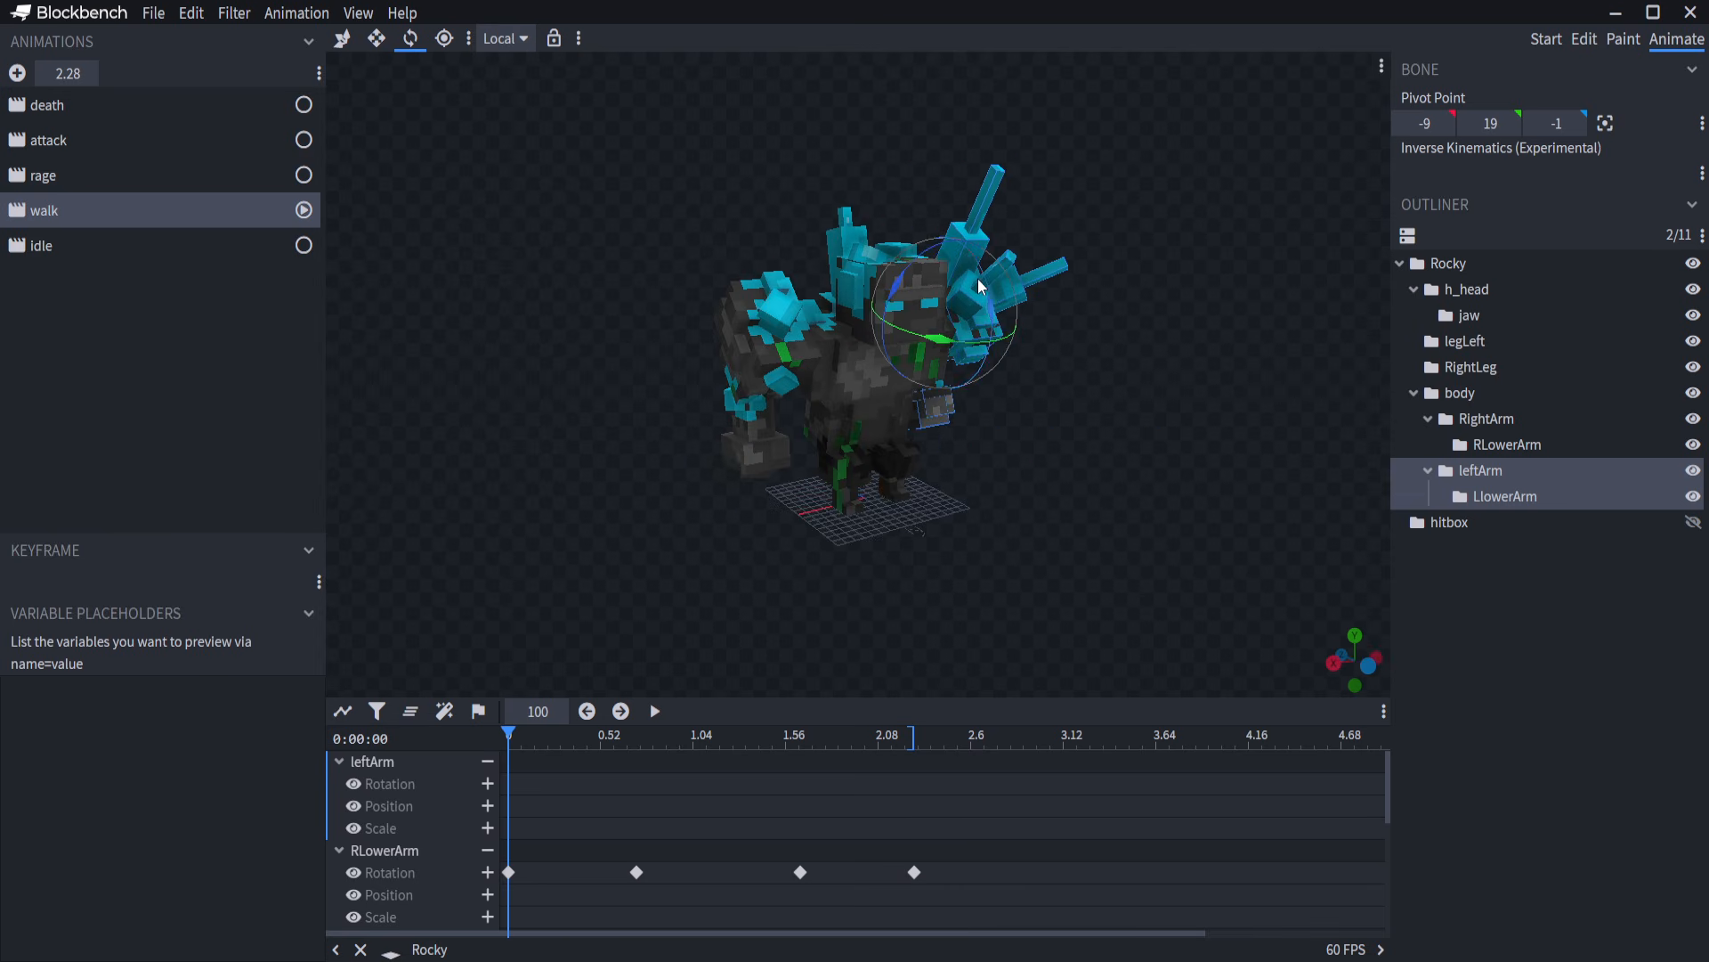
left_click(488, 784)
left_click_drag(570, 734, 637, 748)
left_click_drag(990, 294, 991, 320)
left_click_drag(989, 432, 819, 441)
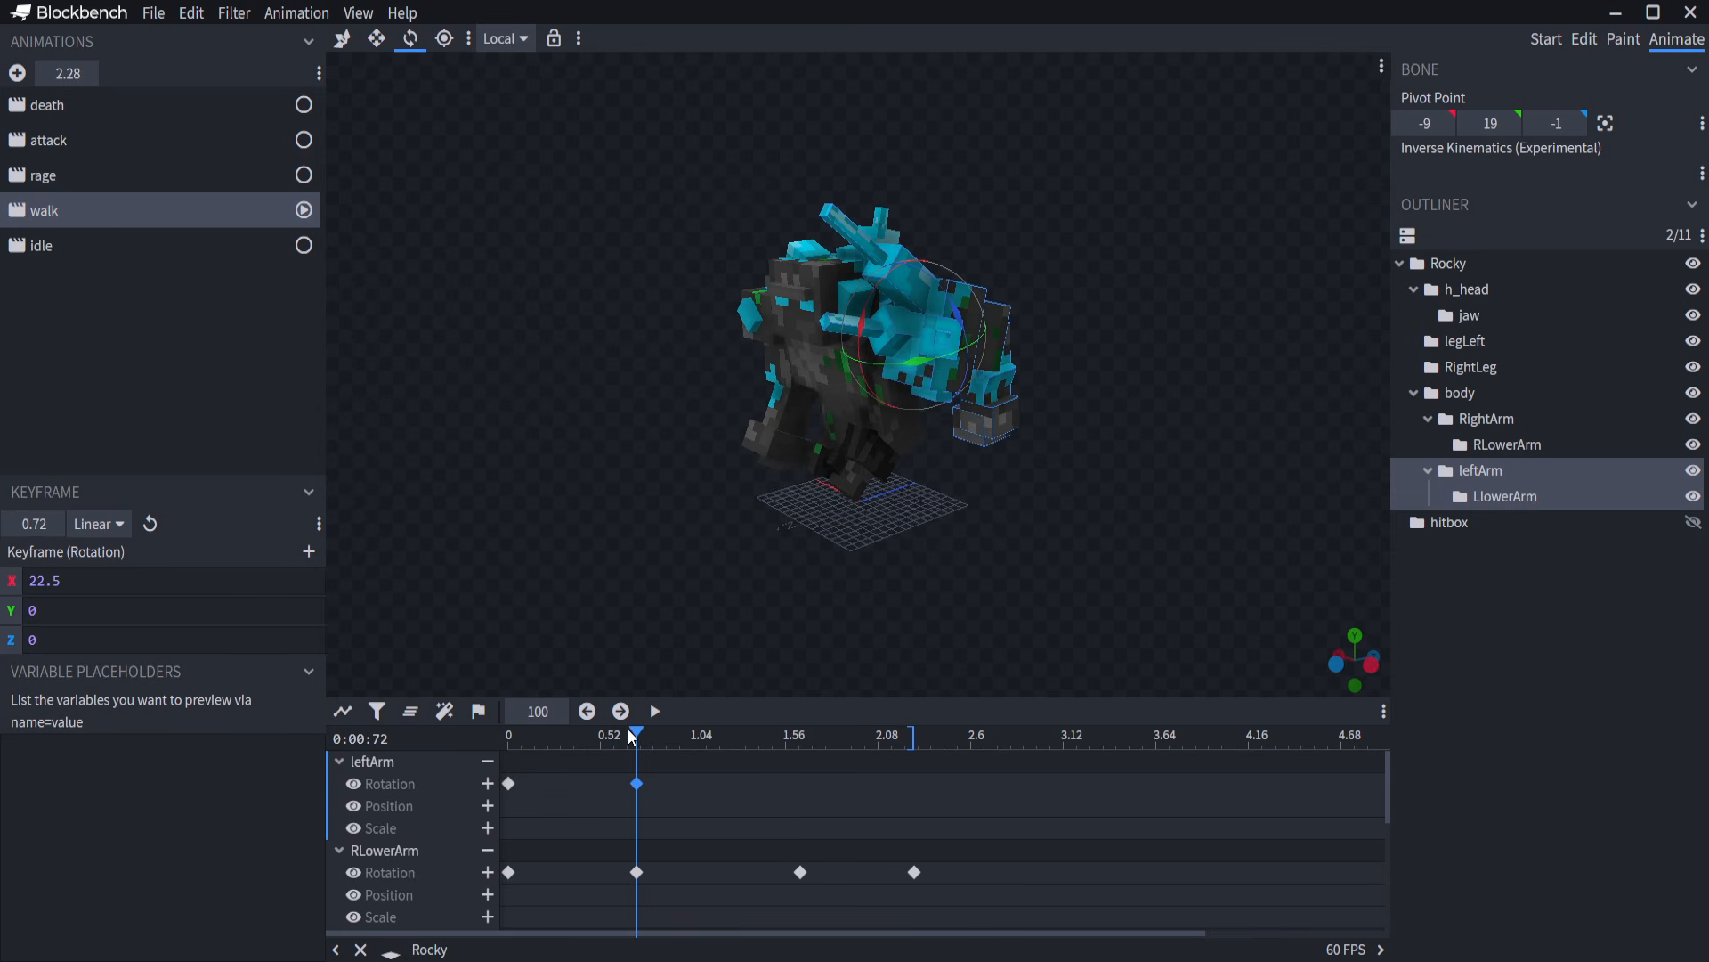
Complete the left arm's swing with an X rotation of -52.5 degrees at 1.64 s and the starting pose at 2.28 s.
left_click_drag(650, 731, 798, 746)
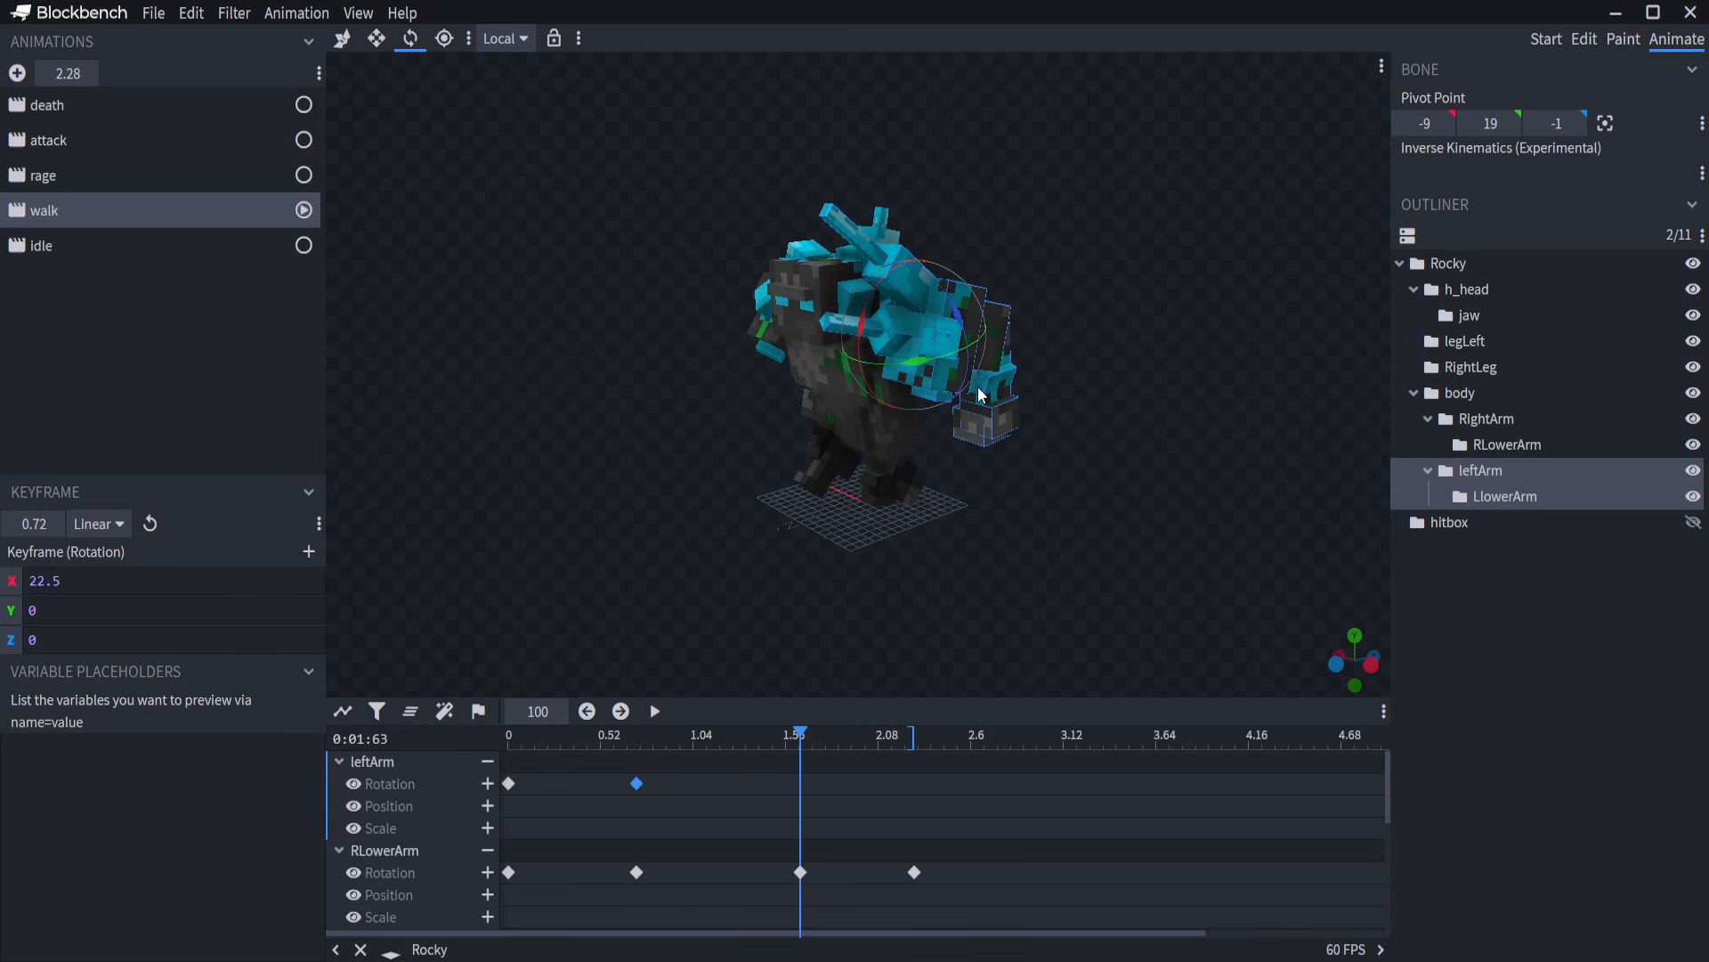
left_click_drag(862, 326, 887, 270)
left_click_drag(915, 244, 916, 247)
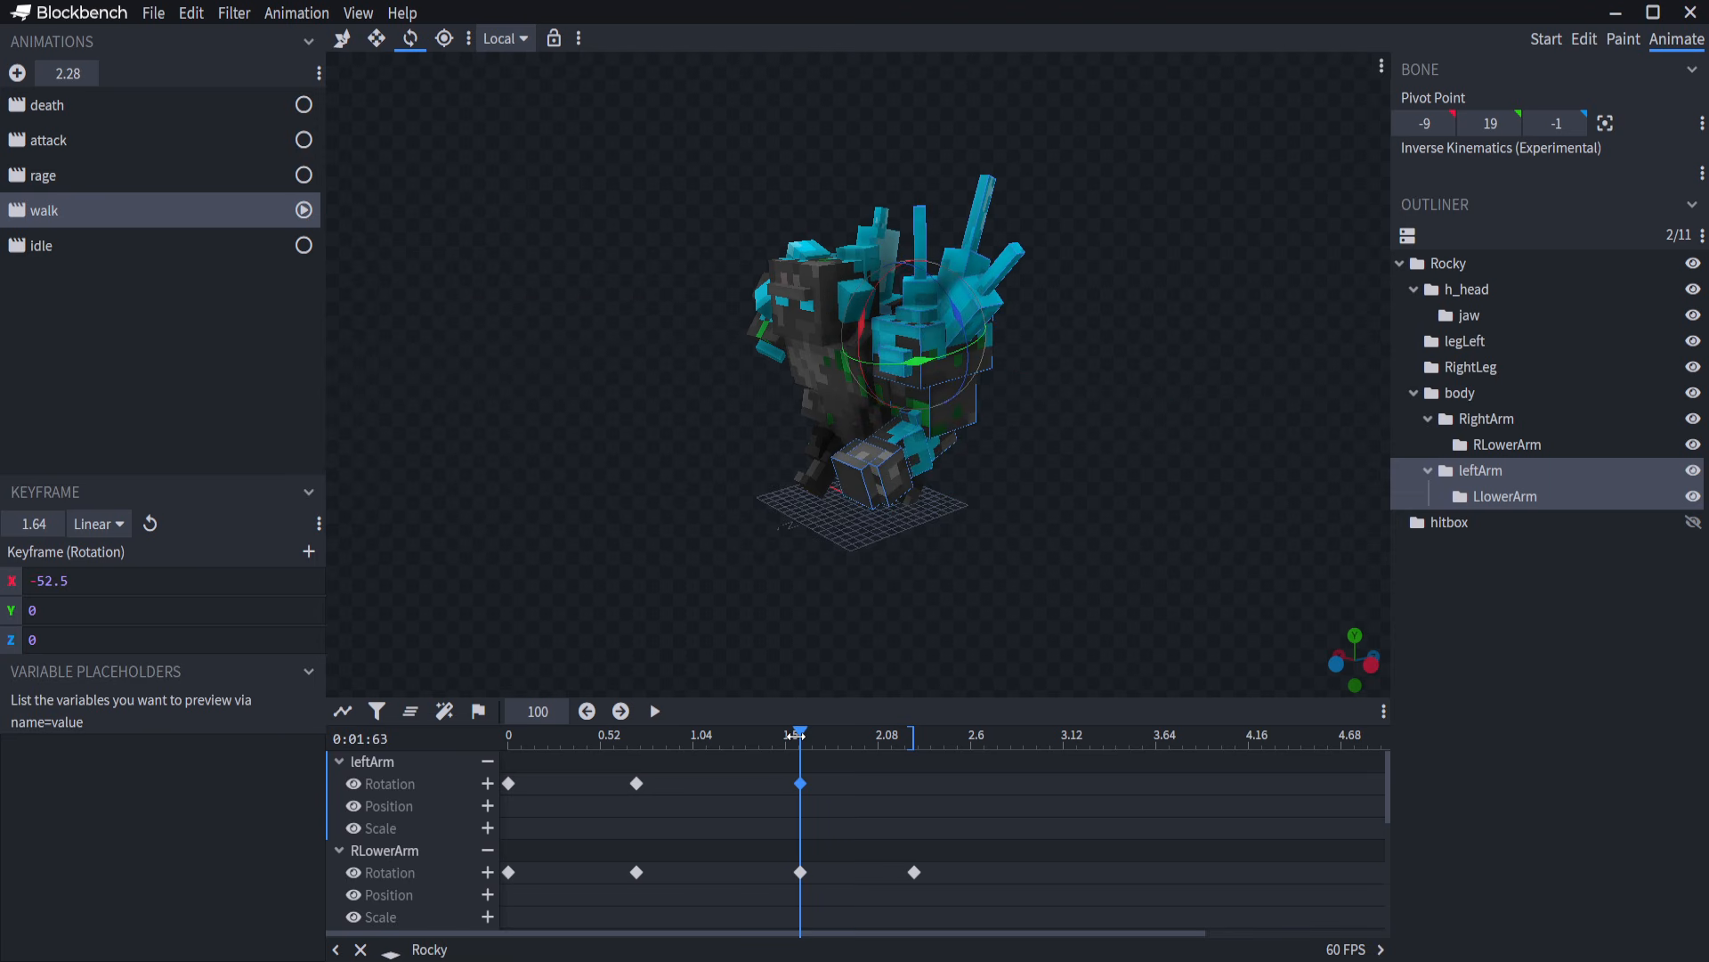
left_click_drag(795, 734, 914, 753)
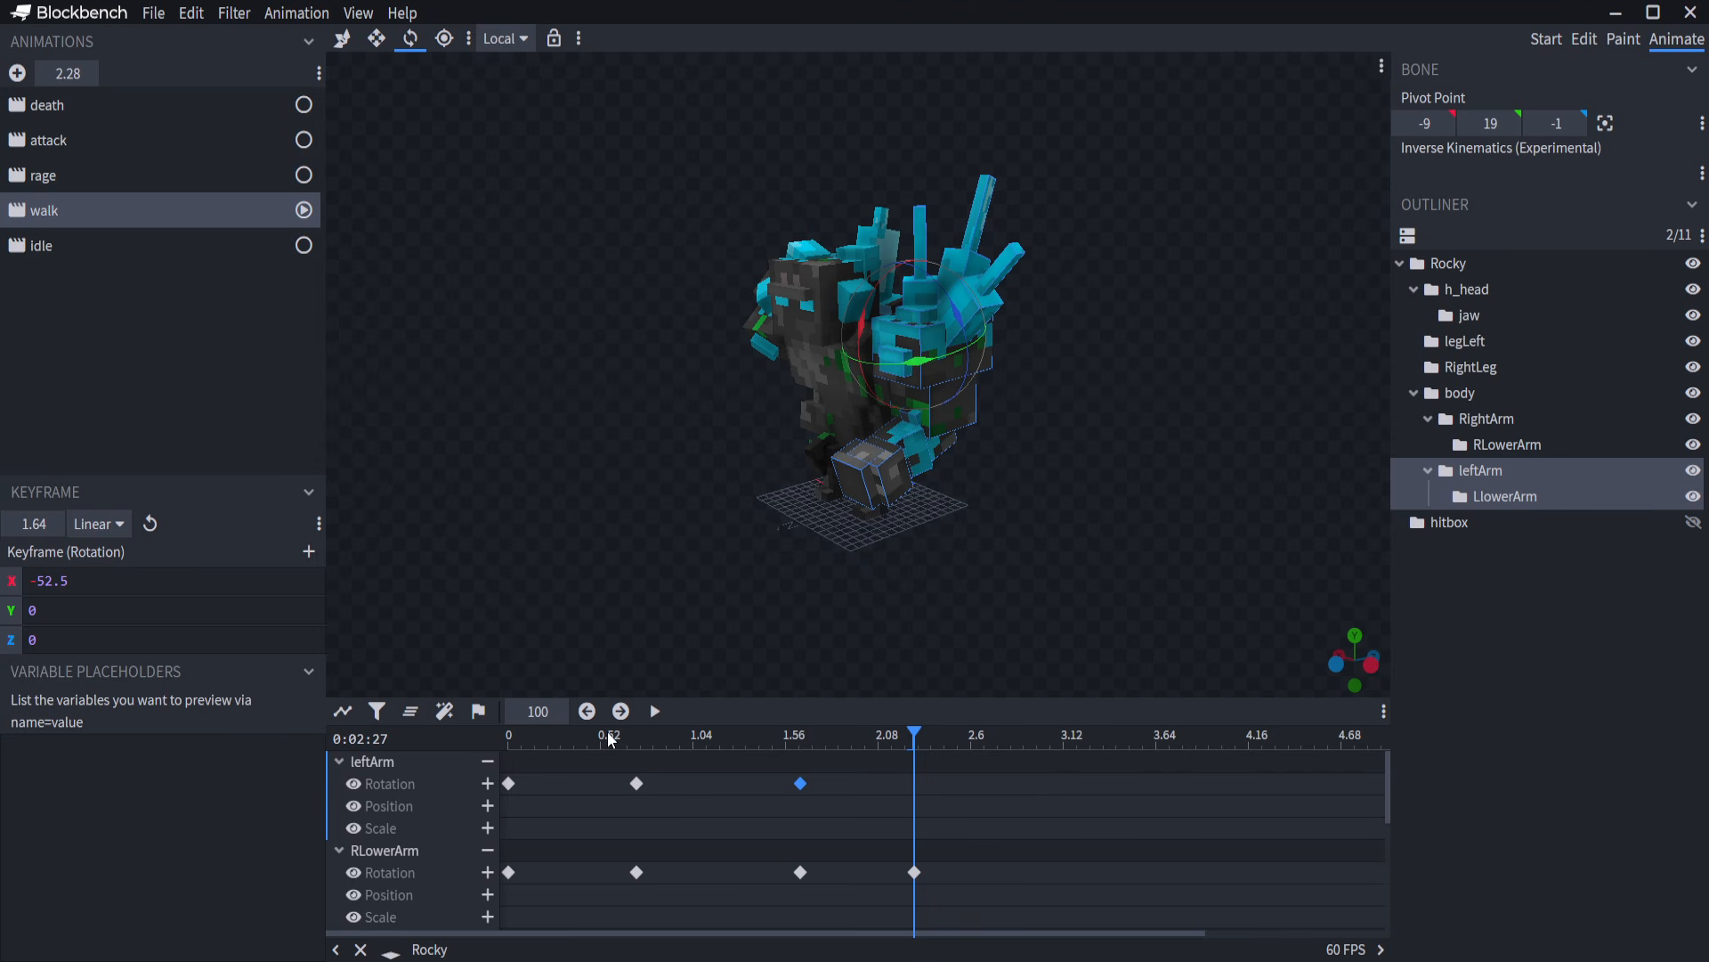
key("ctrl+c")
key("ctrl+v")
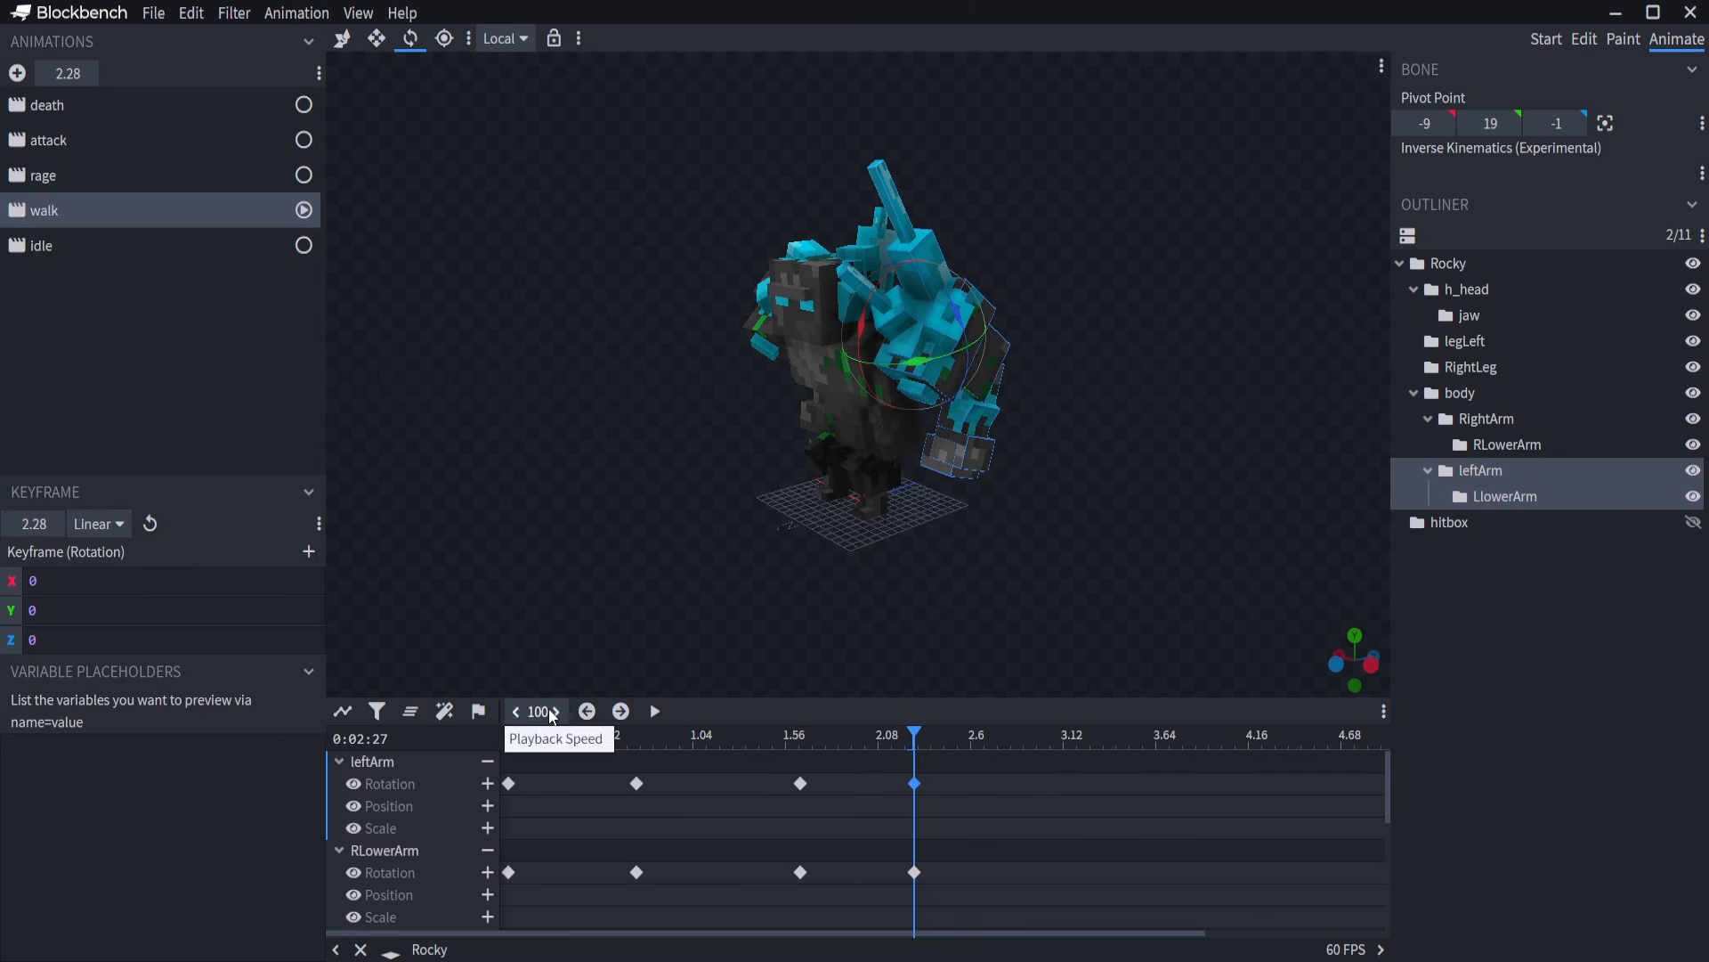
Add left lower arm rotation keyframes with zero rotation at 0 s and 0.72 s.
left_click_drag(607, 347, 691, 324)
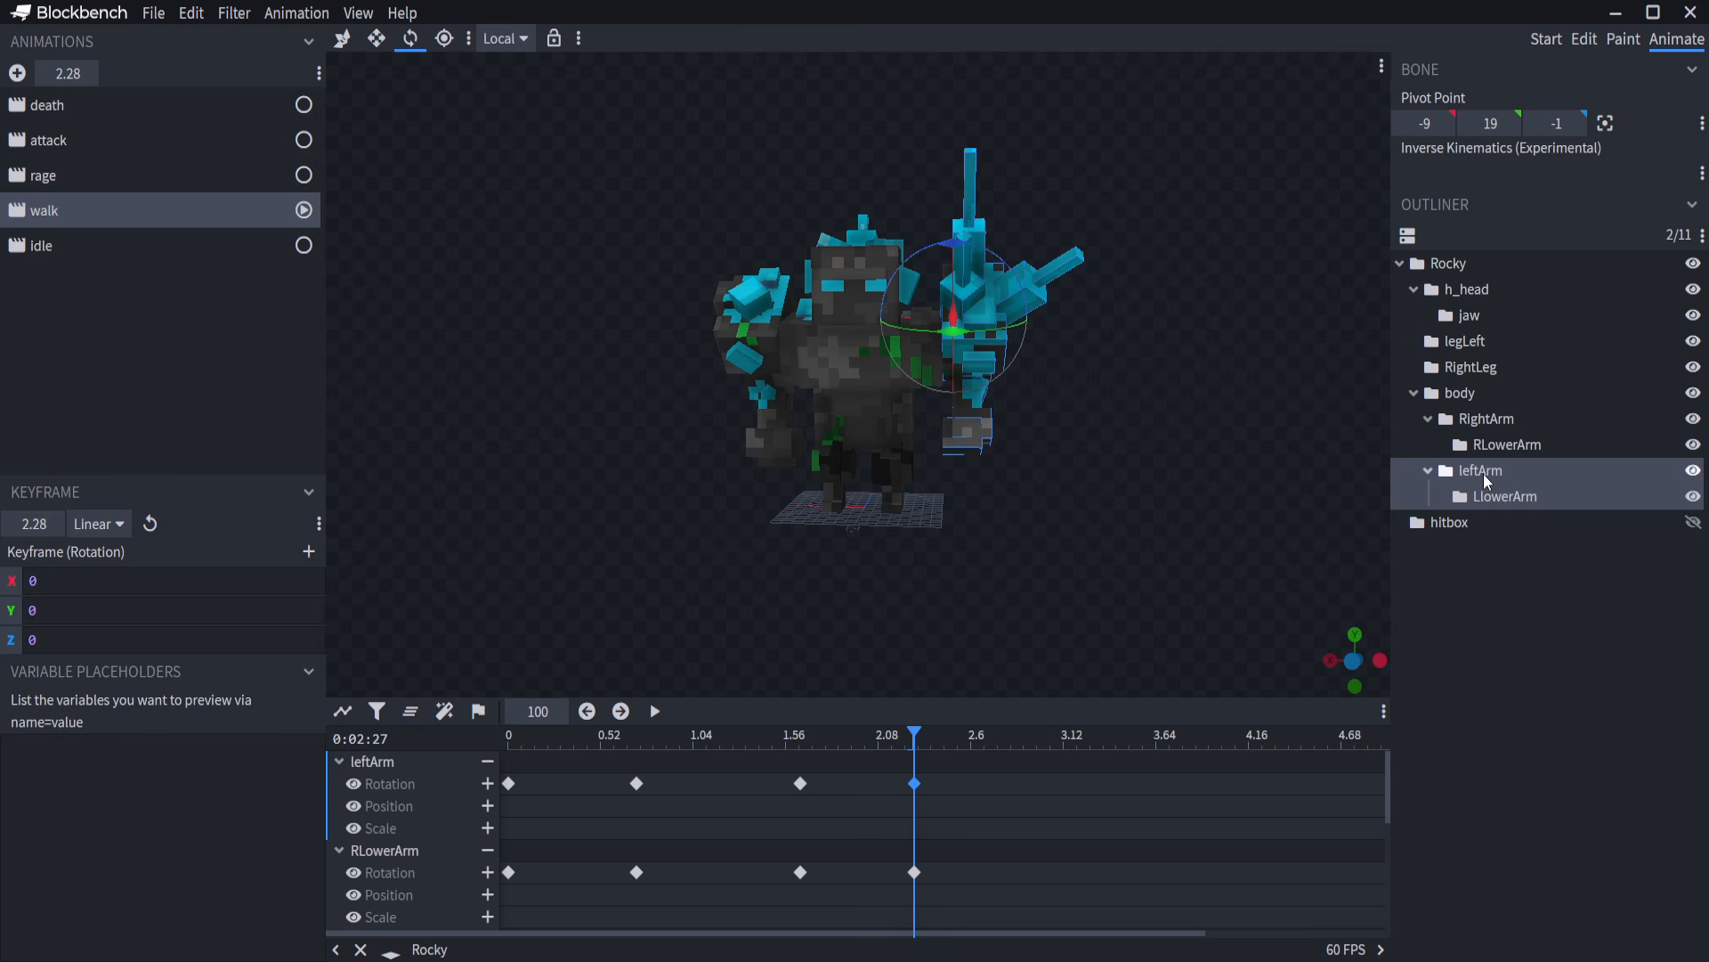
left_click(1493, 495)
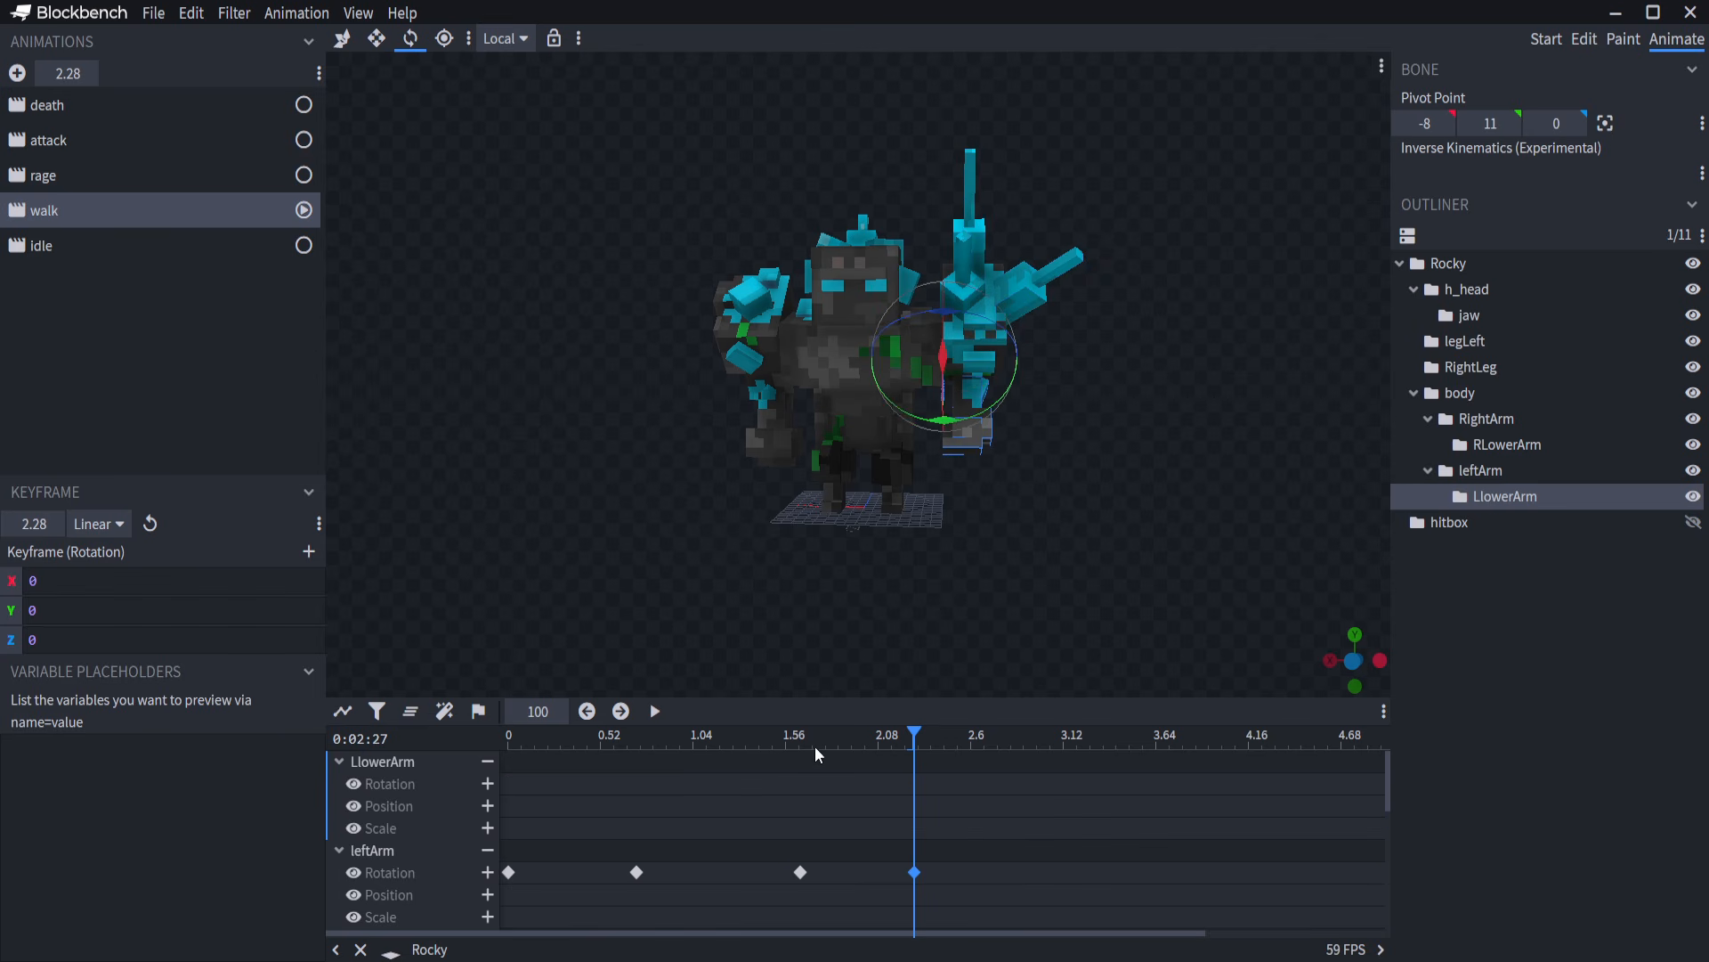
left_click_drag(813, 745, 386, 741)
left_click_drag(561, 743, 635, 737)
left_click_drag(809, 541, 804, 472)
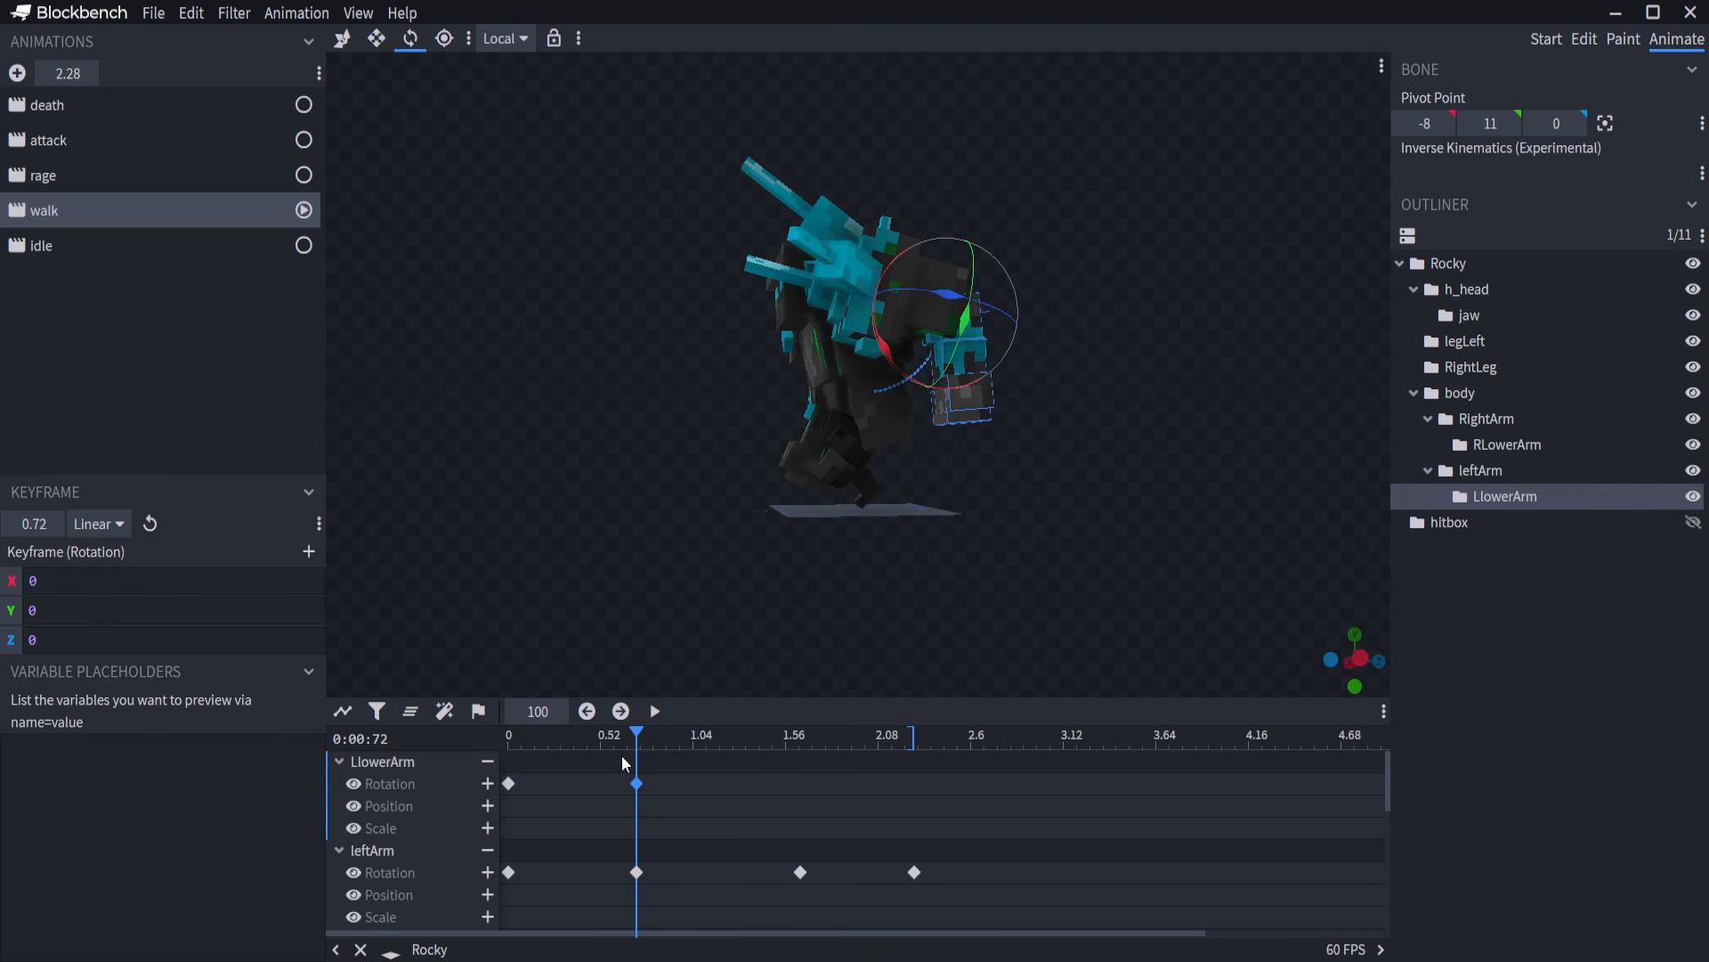
Rotate the left lower arm to X 32.5 degrees at 1.64 s and repeat its starting pose at 2.28 s.
left_click_drag(636, 735, 798, 736)
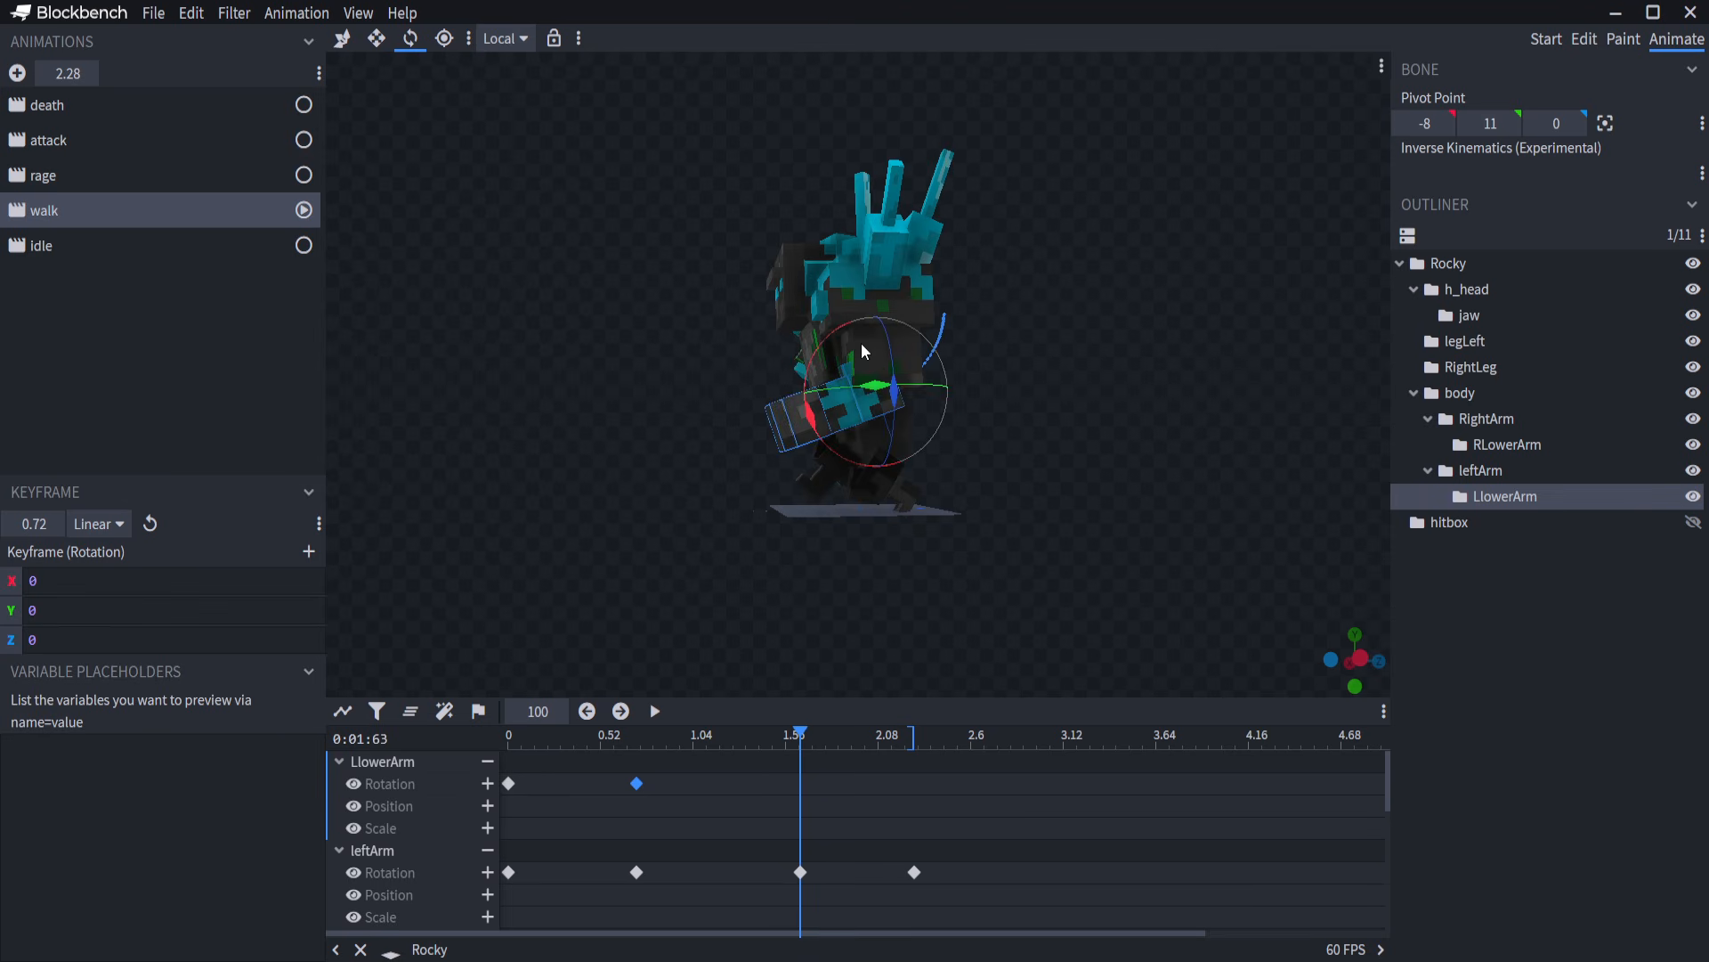
left_click_drag(826, 349, 812, 419)
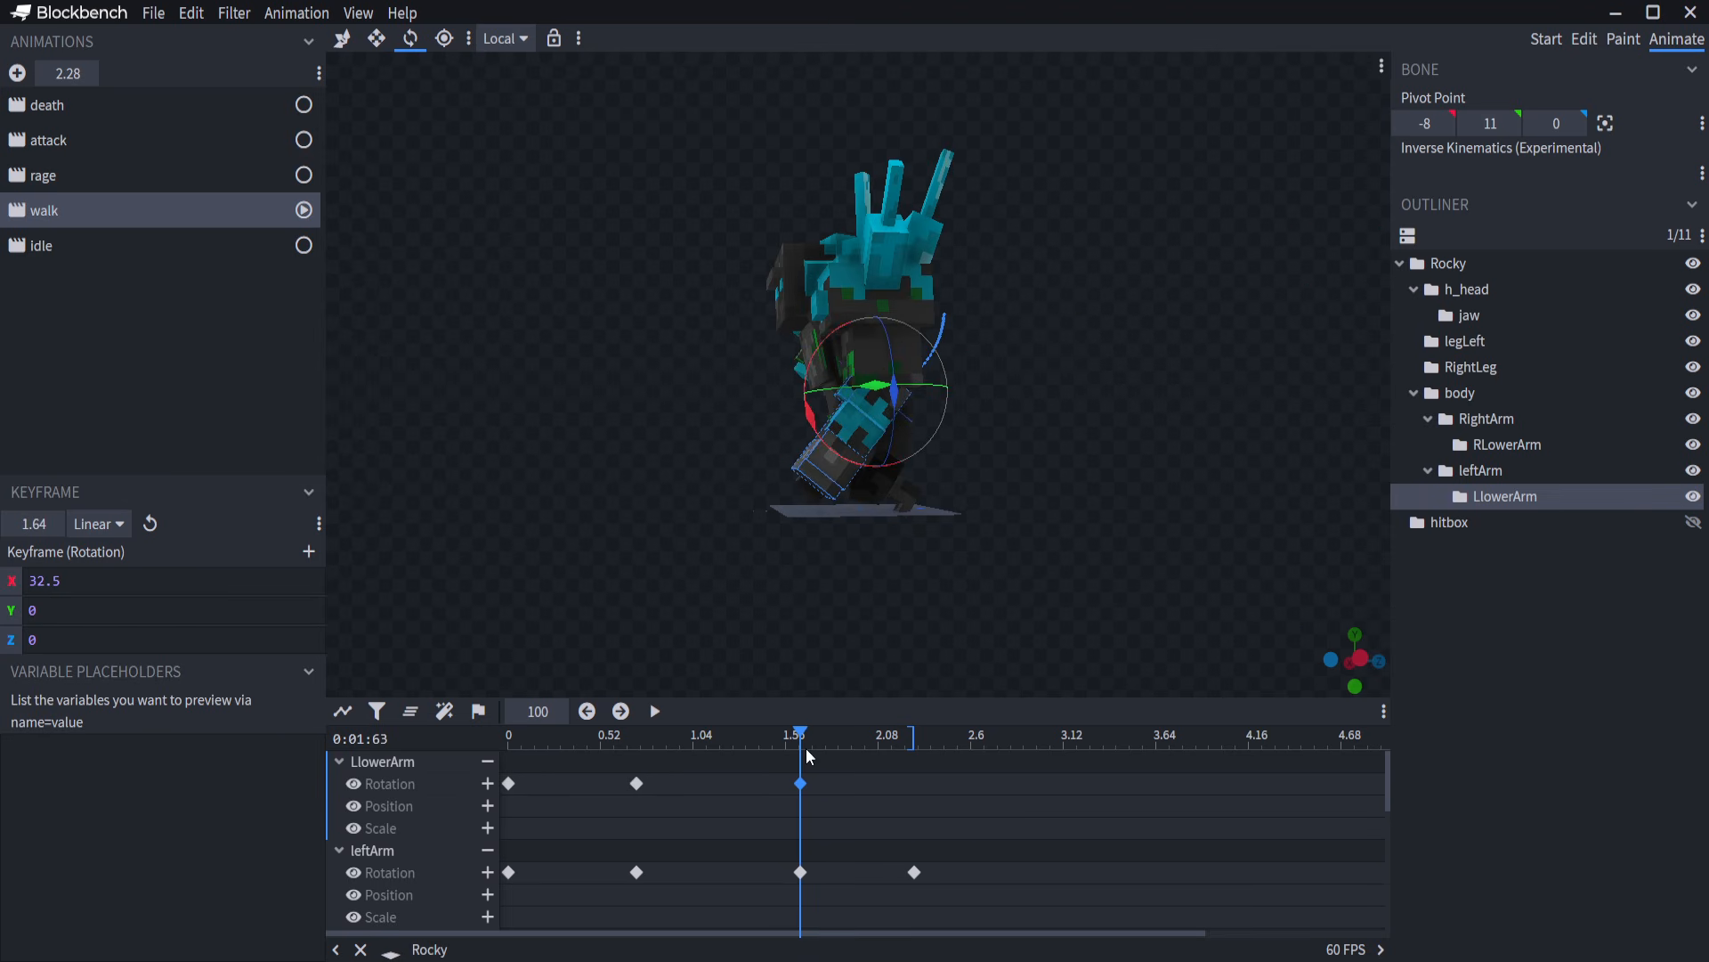
left_click_drag(806, 735, 913, 739)
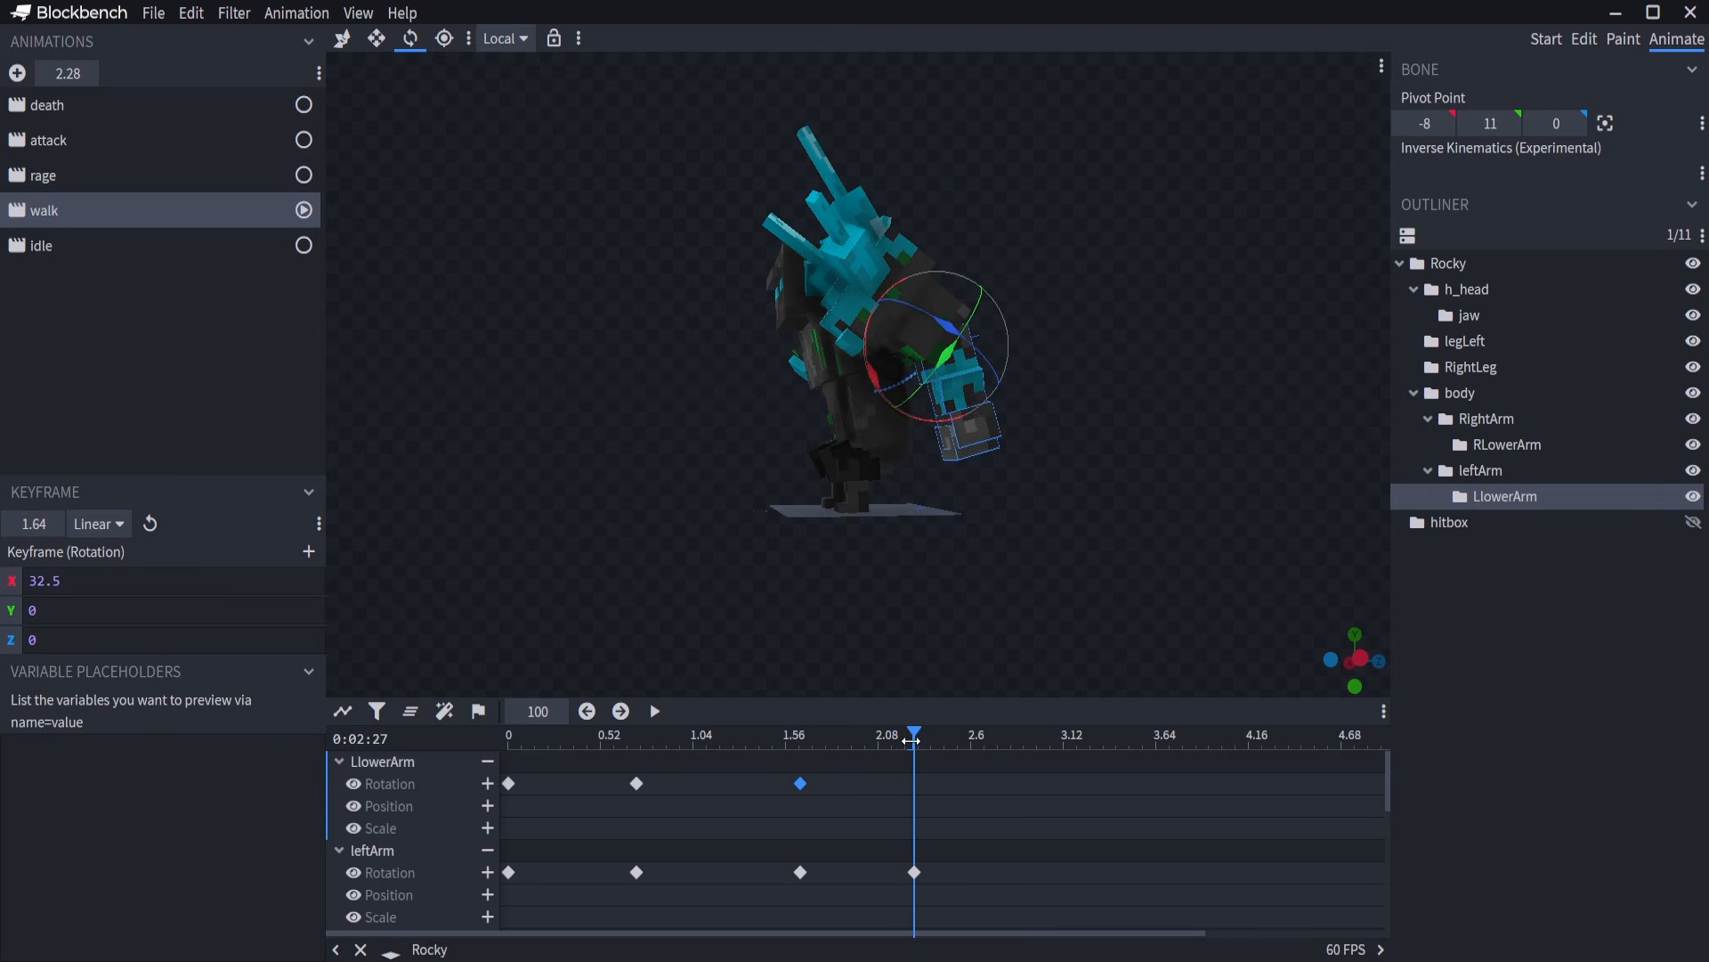
key("ctrl+v")
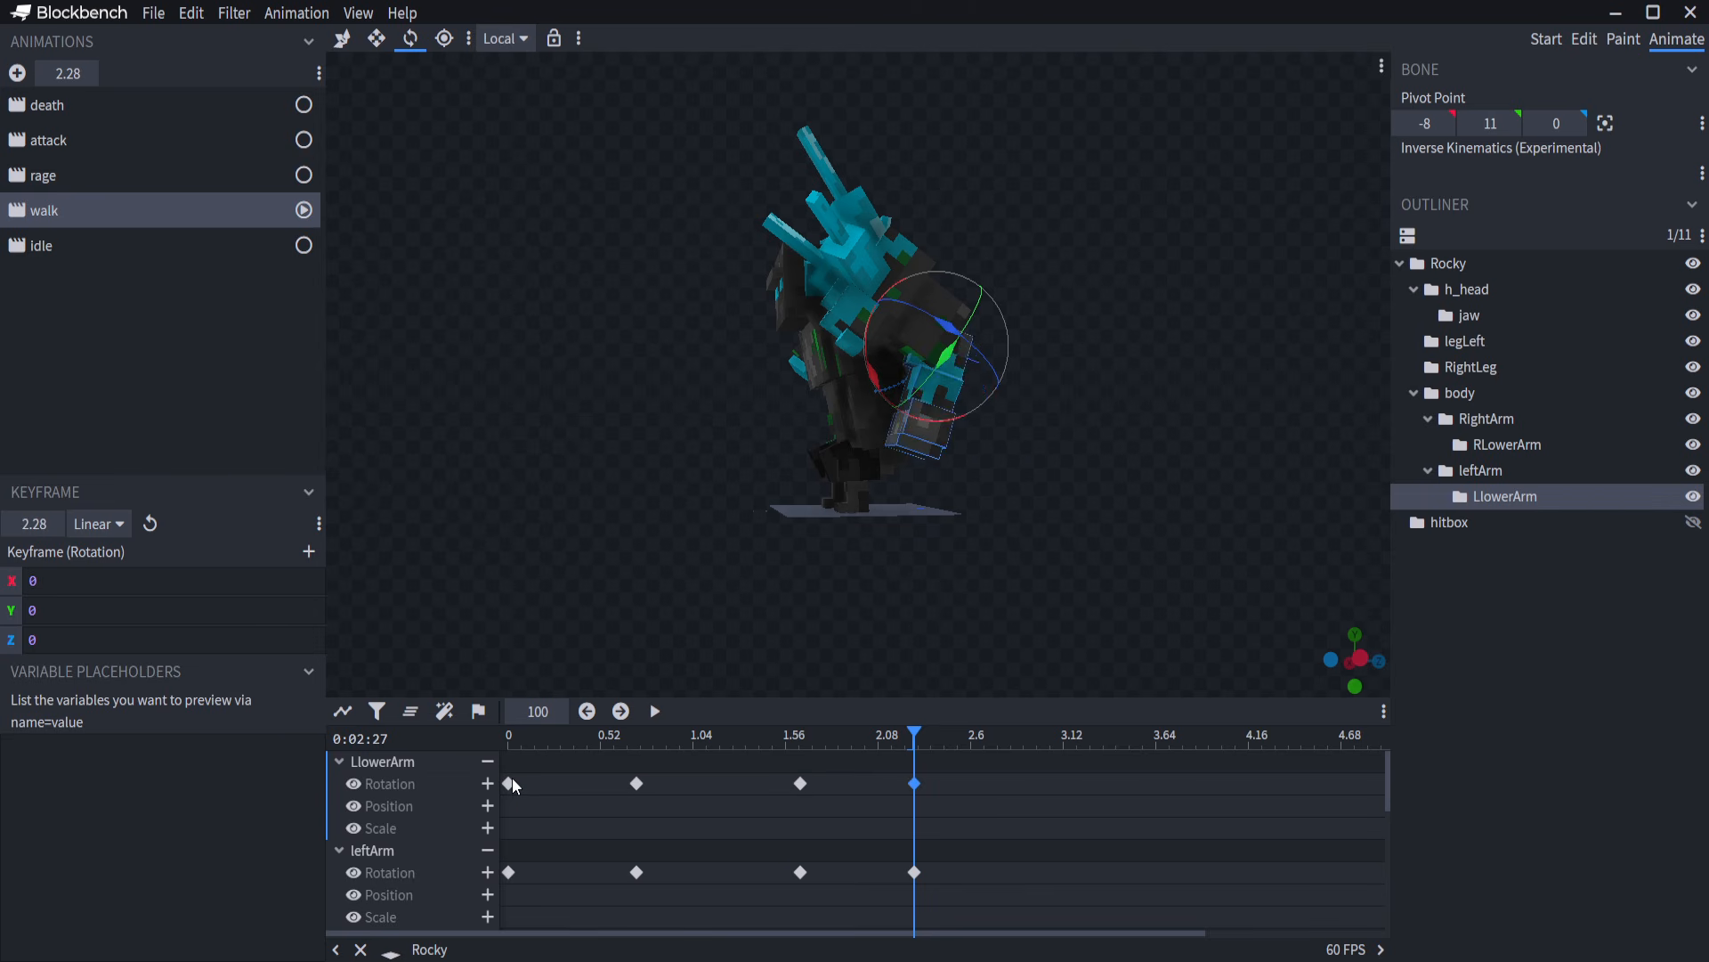
Play the walk animation with no bone selected and examine the limbs' movement from several sides and up close.
key("space")
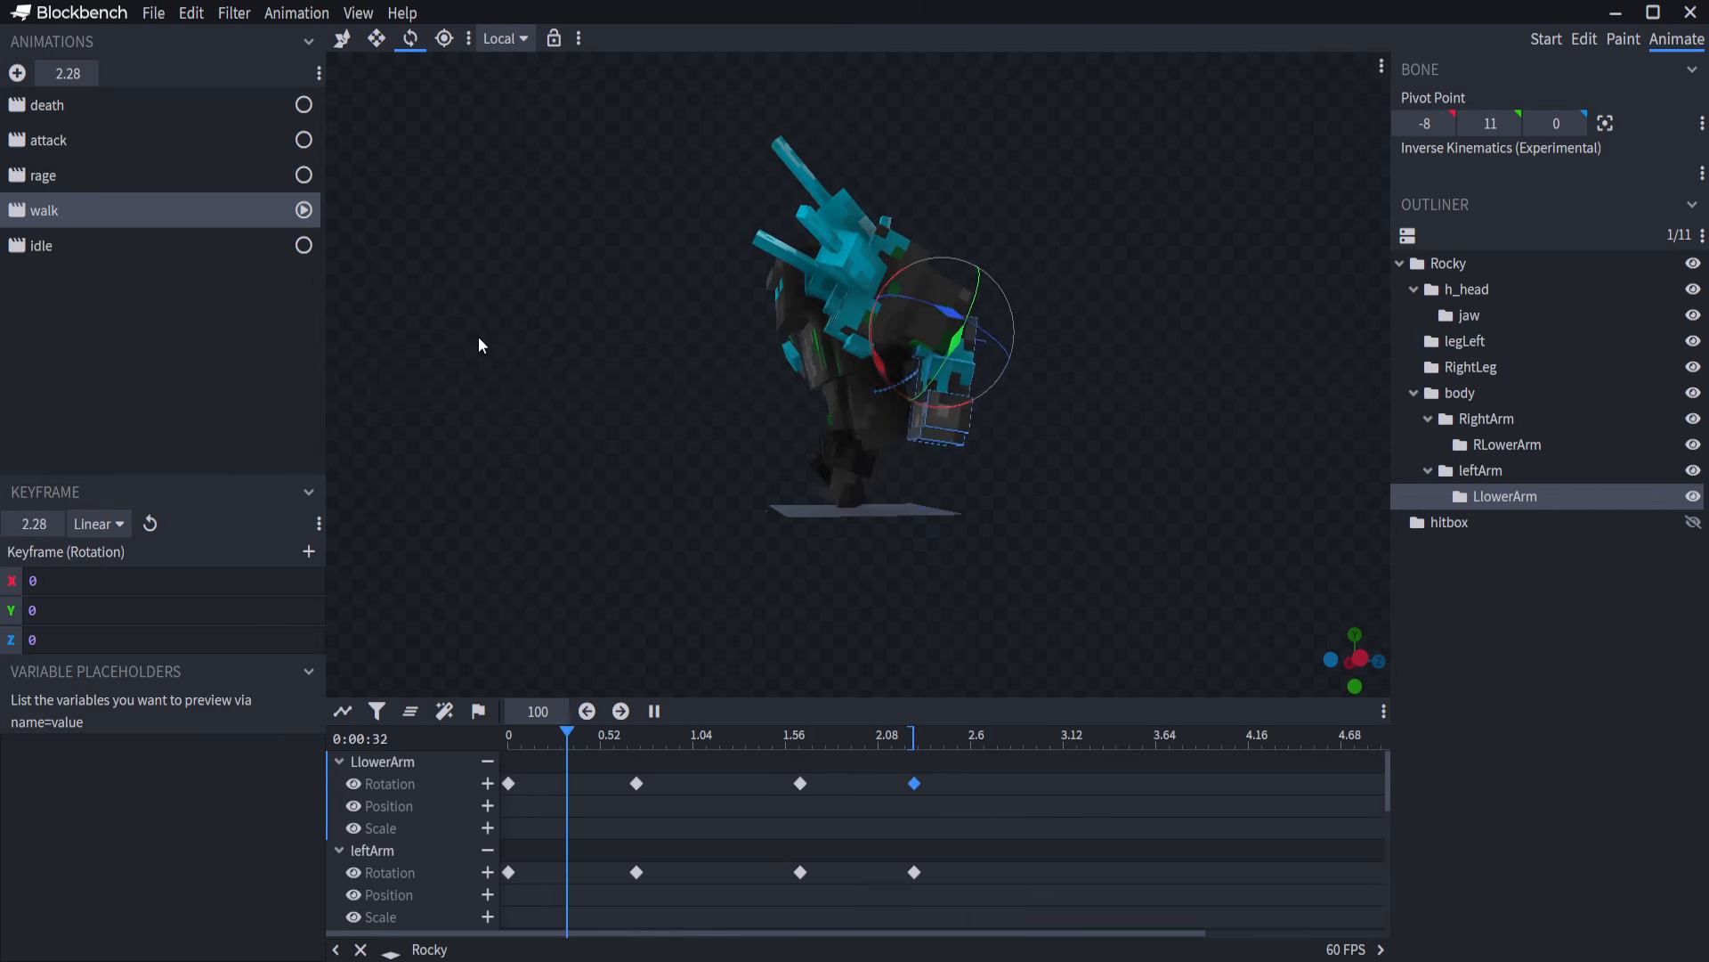
left_click_drag(478, 337, 898, 361)
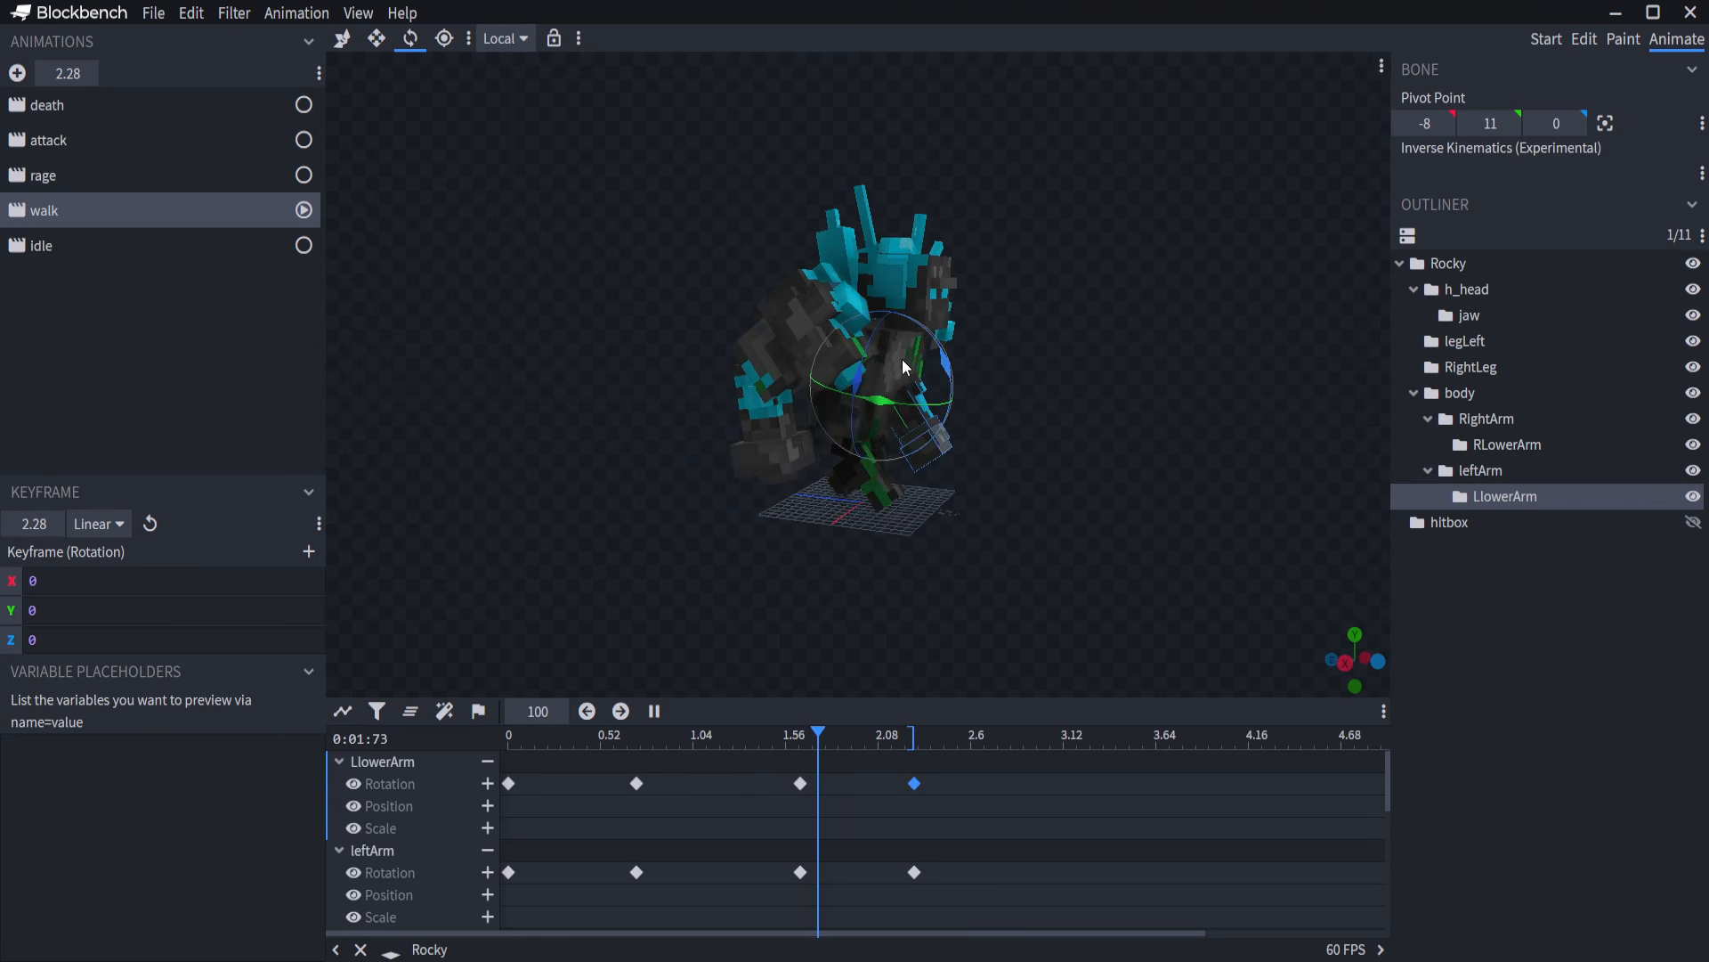
left_click(1473, 654)
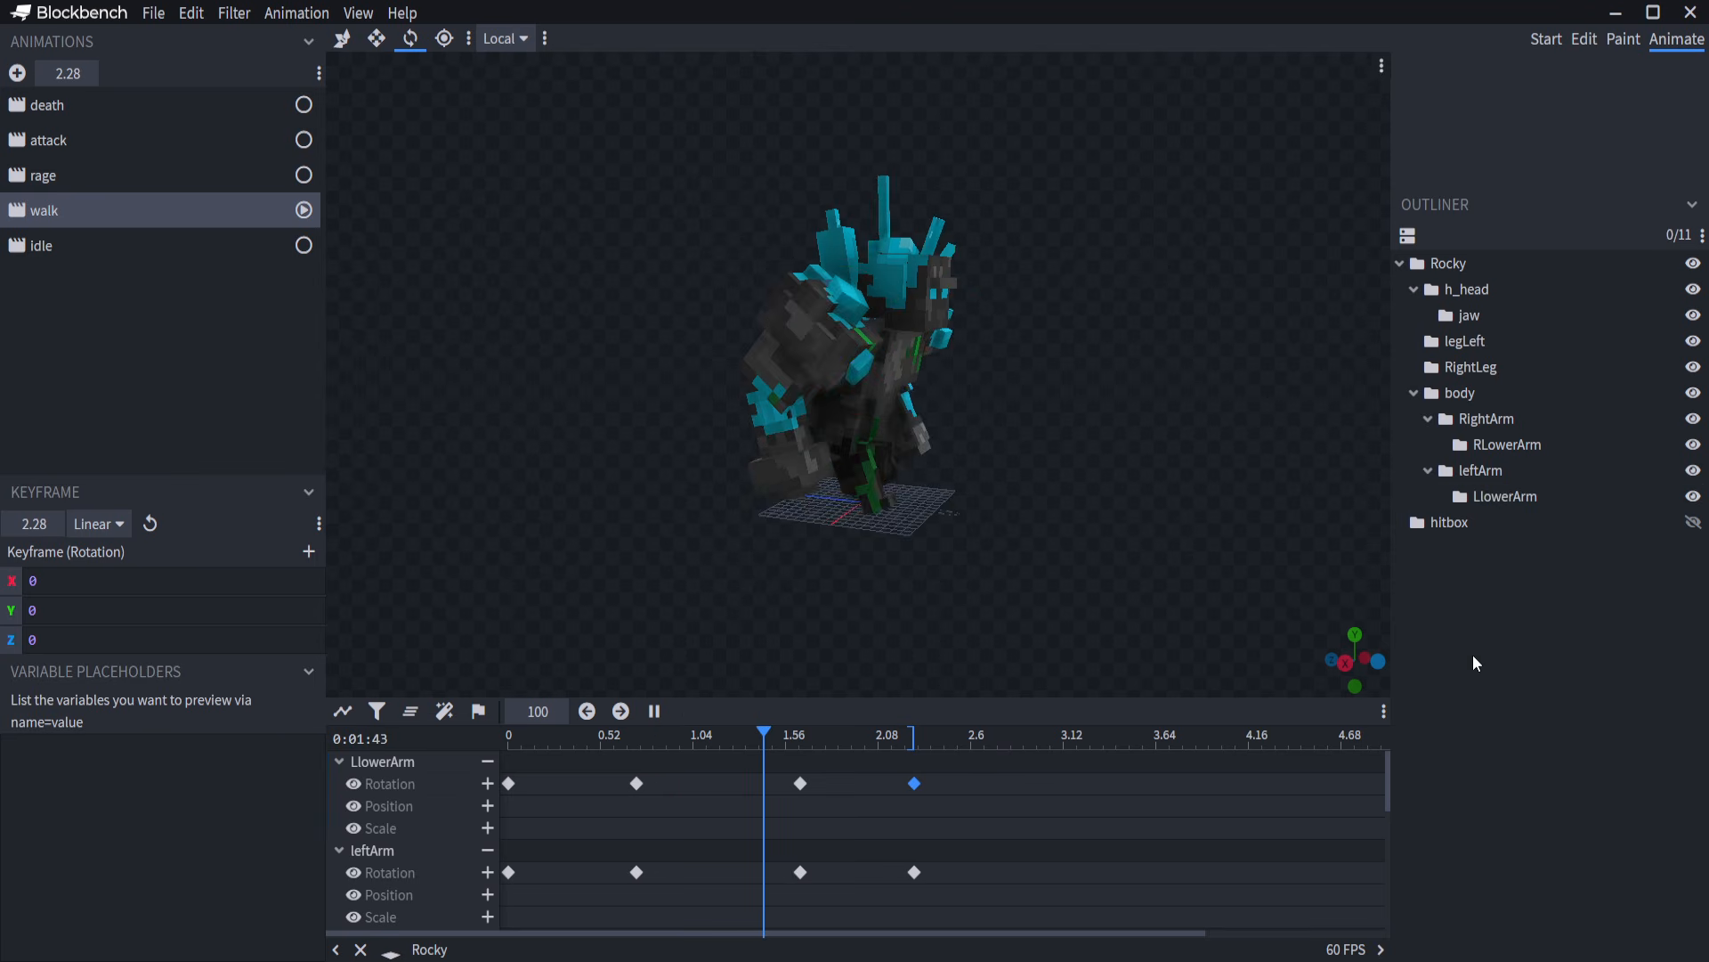
left_click_drag(1098, 285, 932, 255)
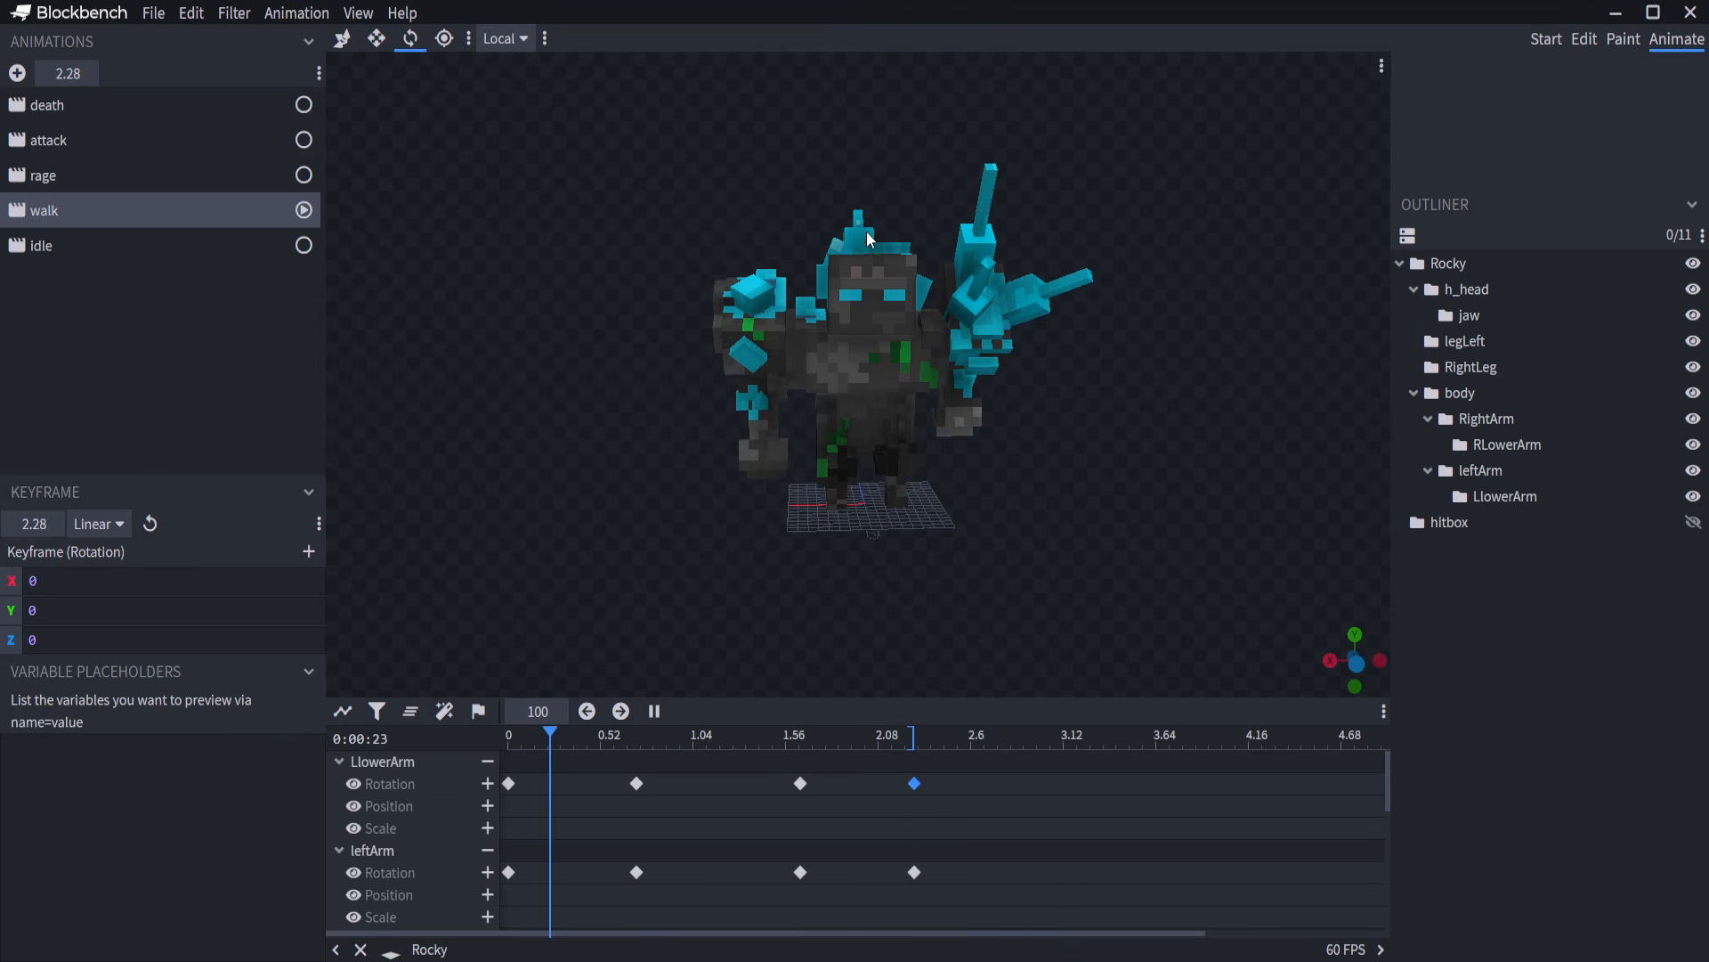
left_click_drag(466, 217, 903, 276)
scroll(916, 289, "up", 10)
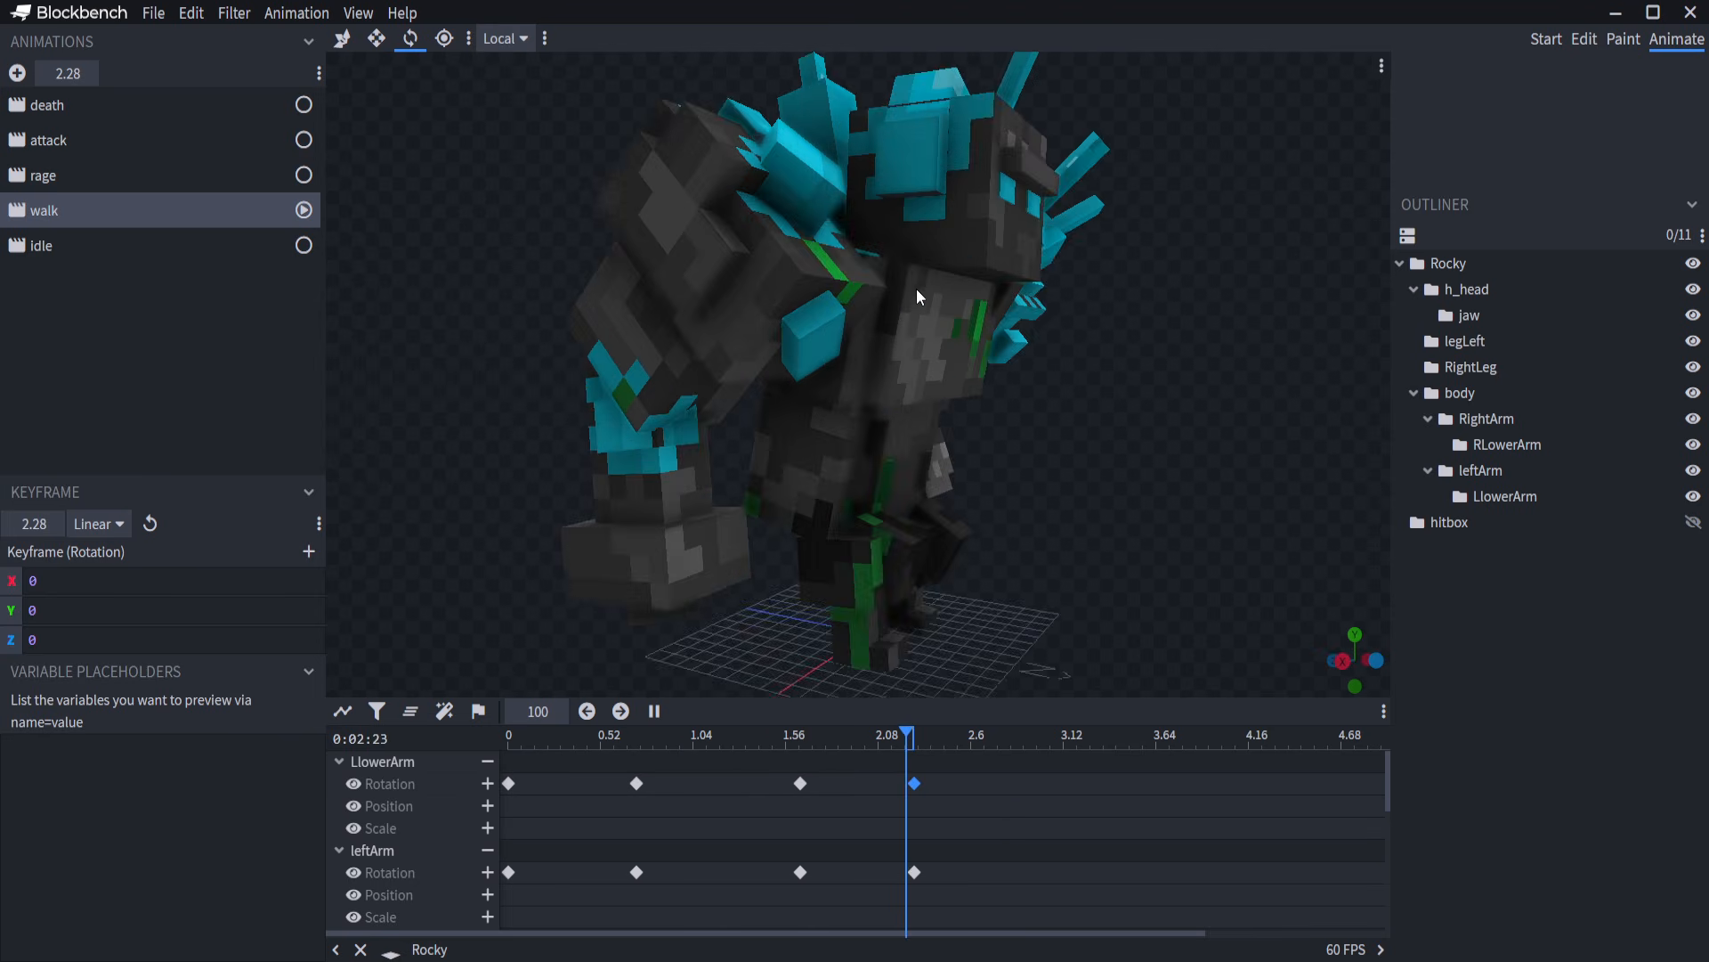
key("space")
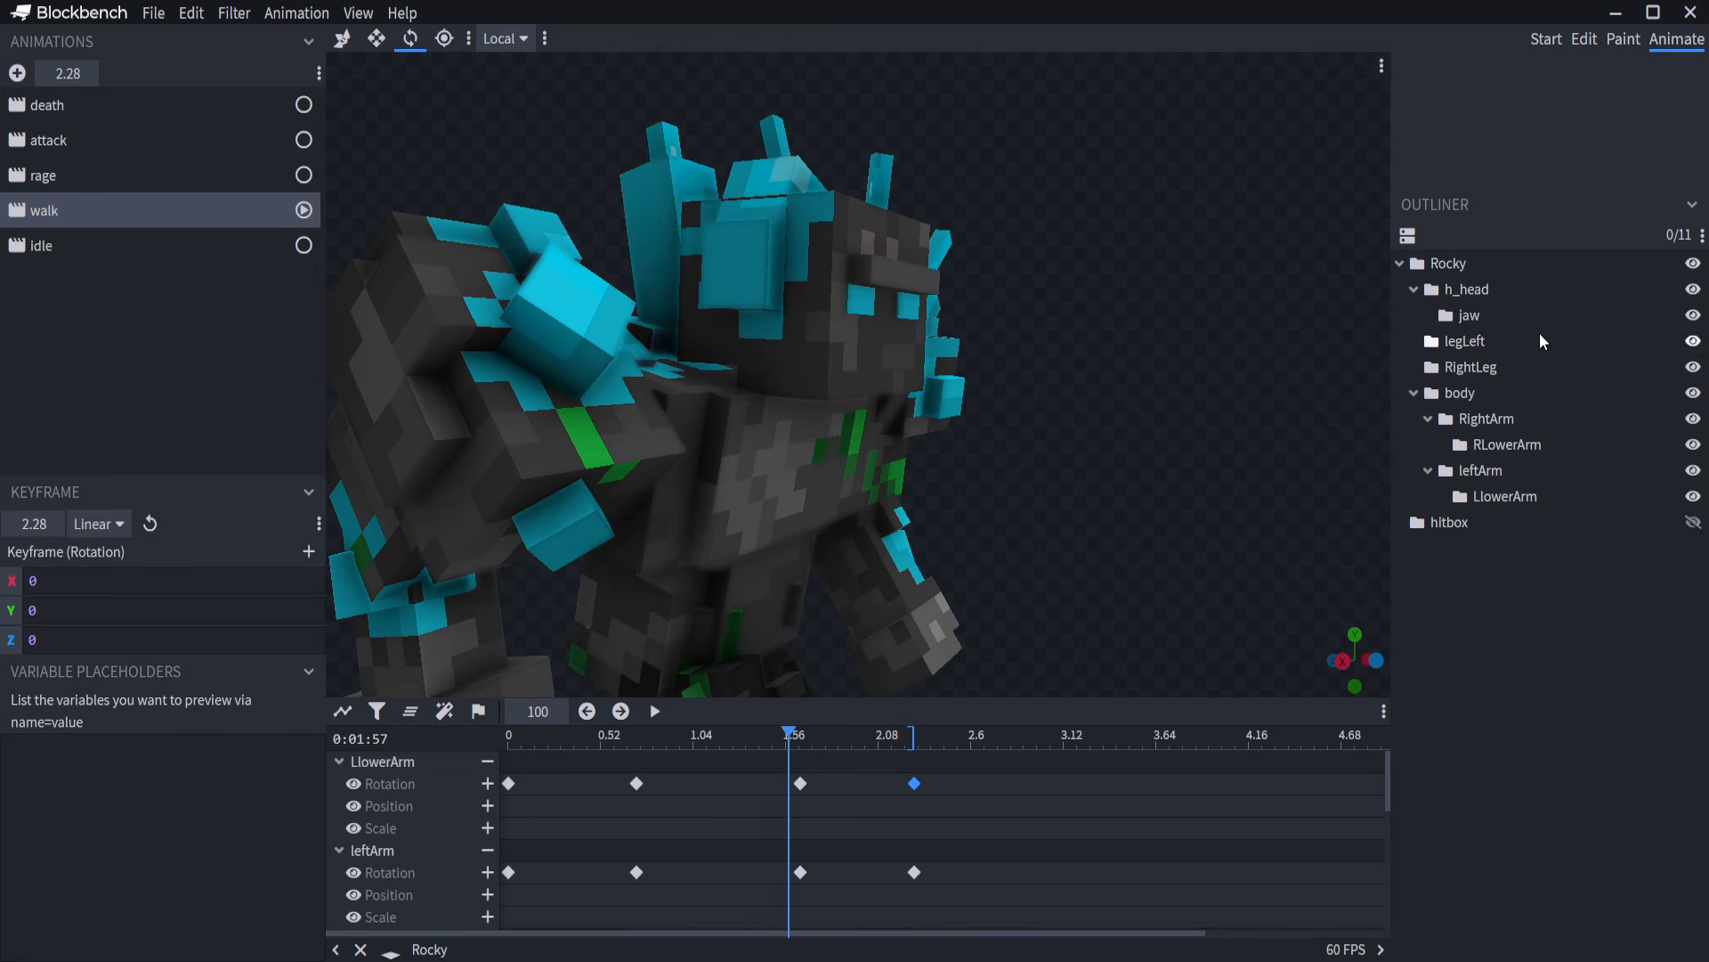
Add a closed jaw rotation keyframe at 0 s and open the jaw to X 10 degrees at 0.52 s.
left_click(1460, 315)
left_click_drag(767, 734, 484, 749)
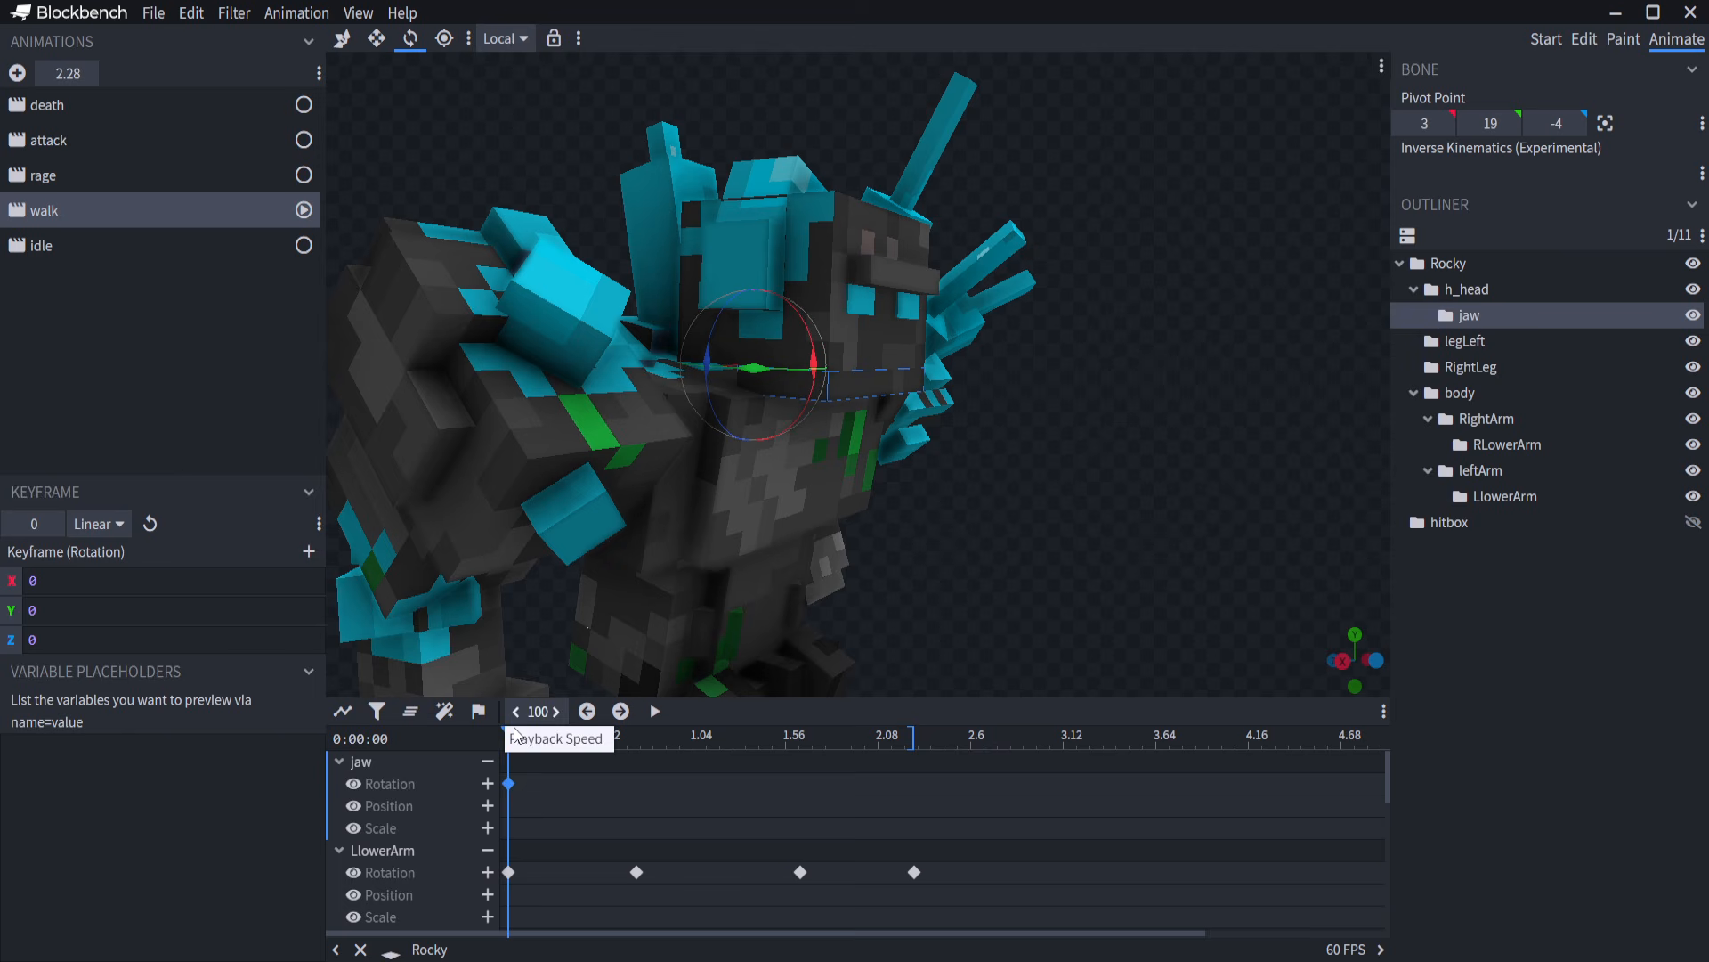
left_click(601, 734)
left_click_drag(816, 349, 810, 364)
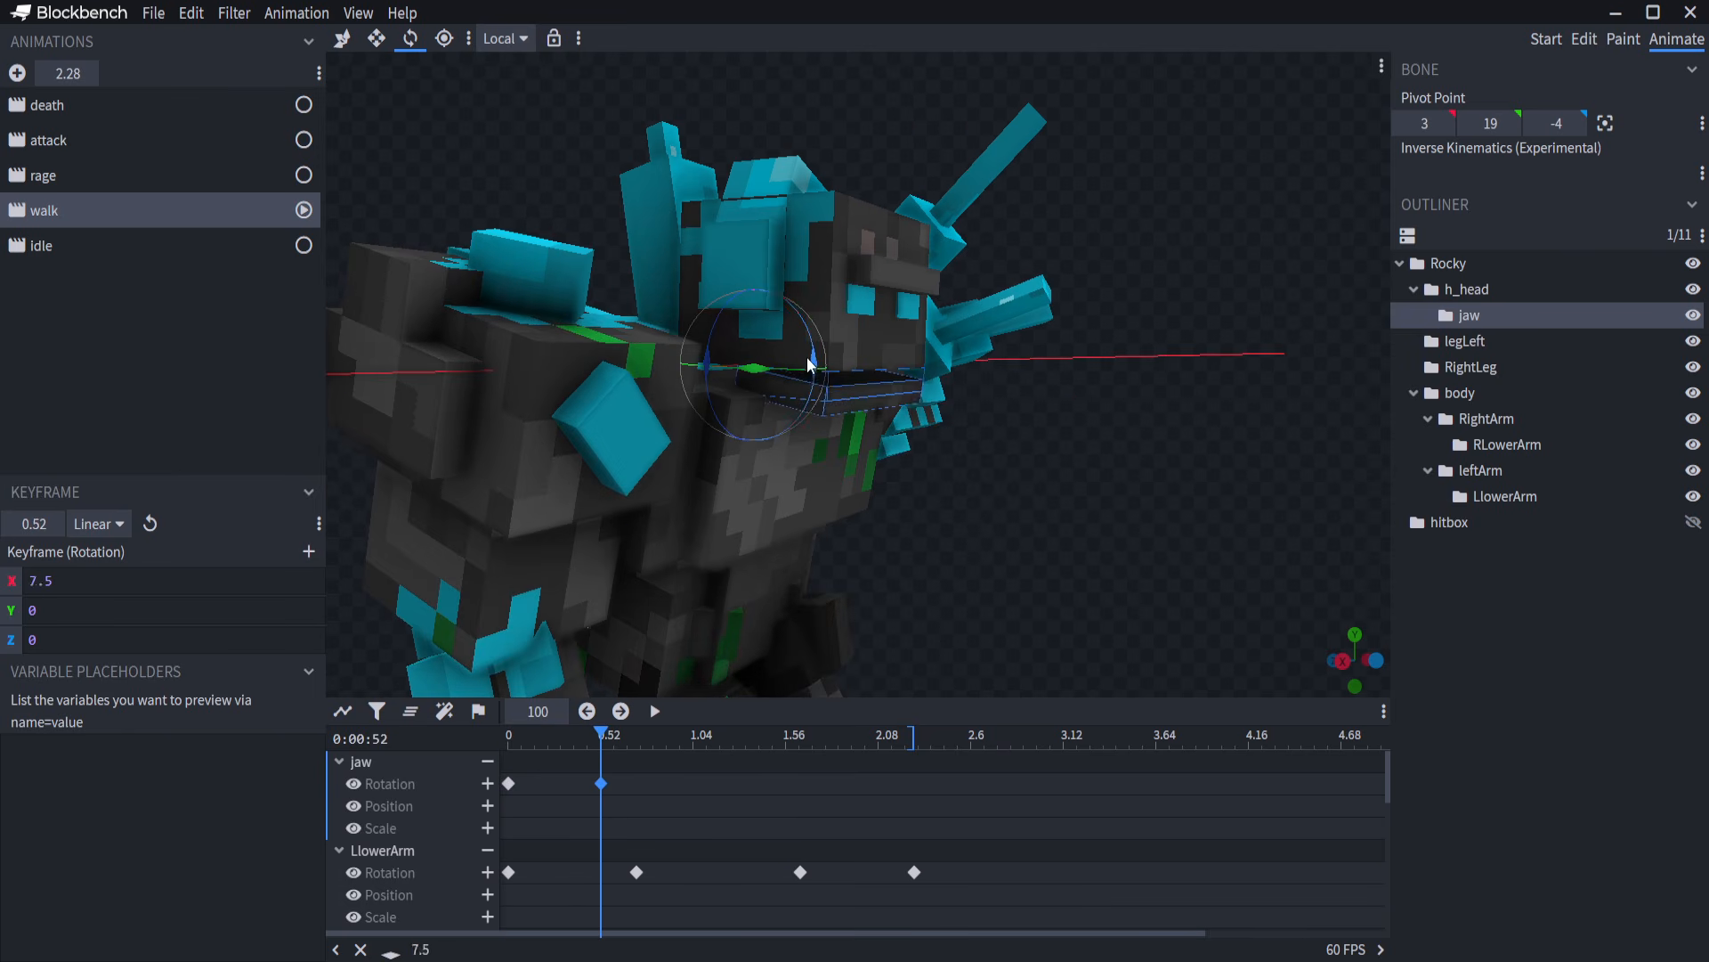
Add zero-rotation jaw keyframes at 1.88 s and 2.28 s, and play the walk animation to review the whole model.
left_click_drag(602, 737, 843, 736)
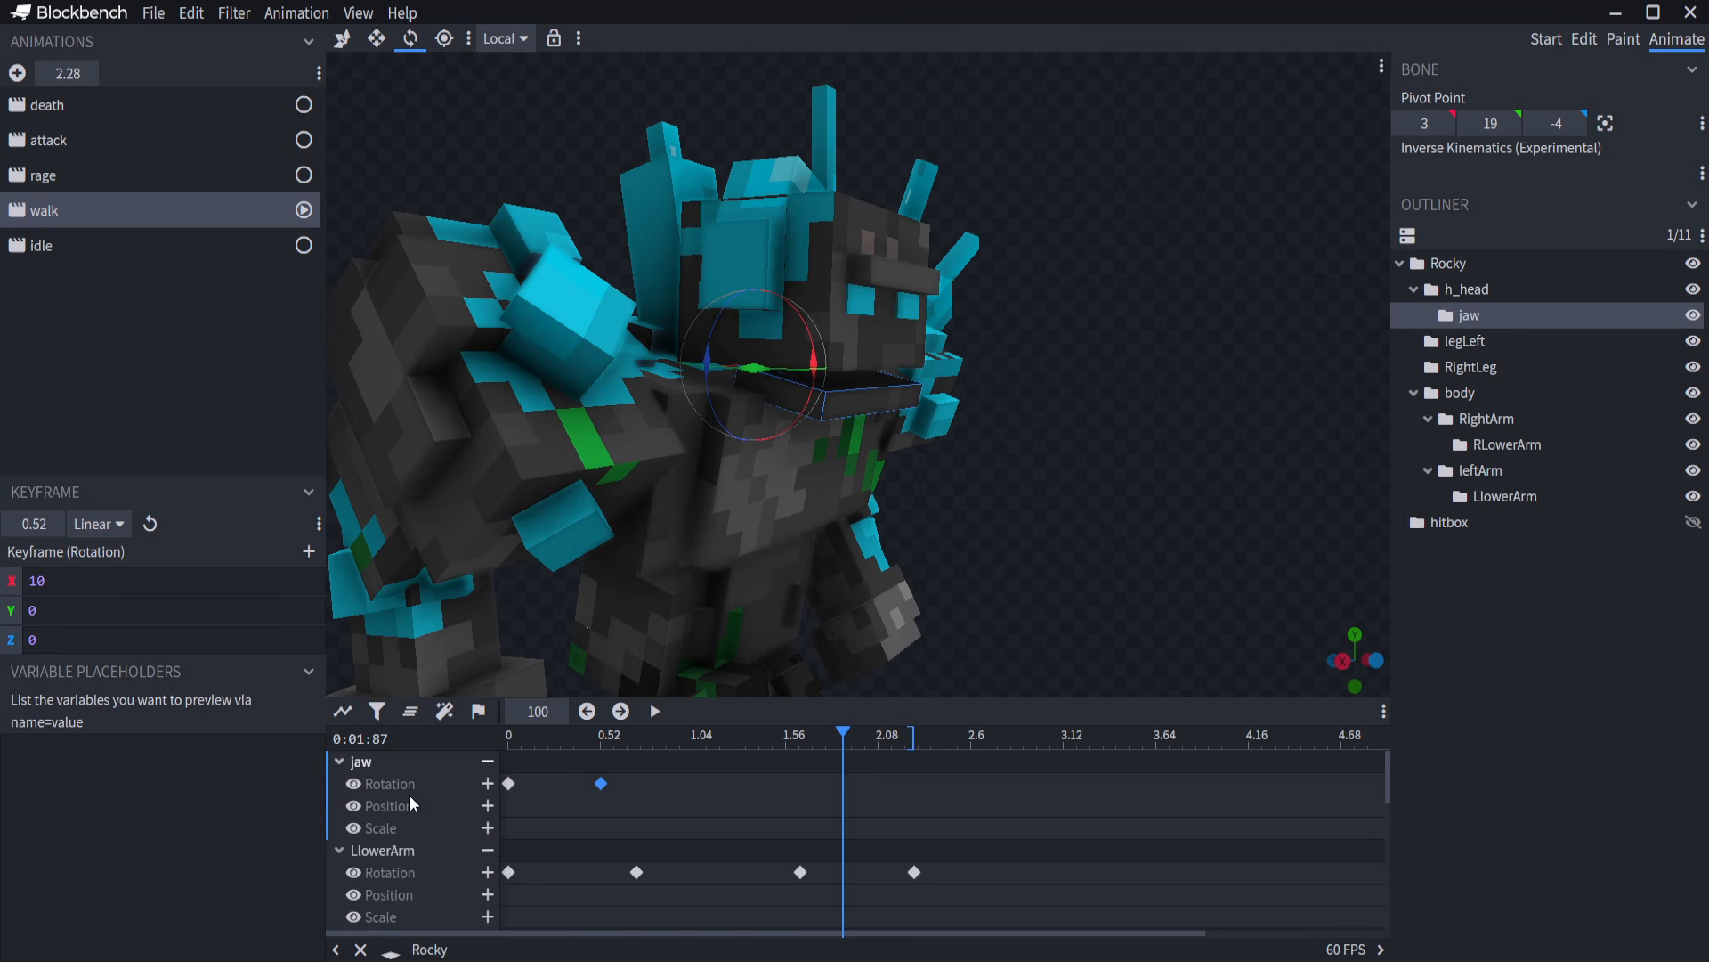
left_click(488, 784)
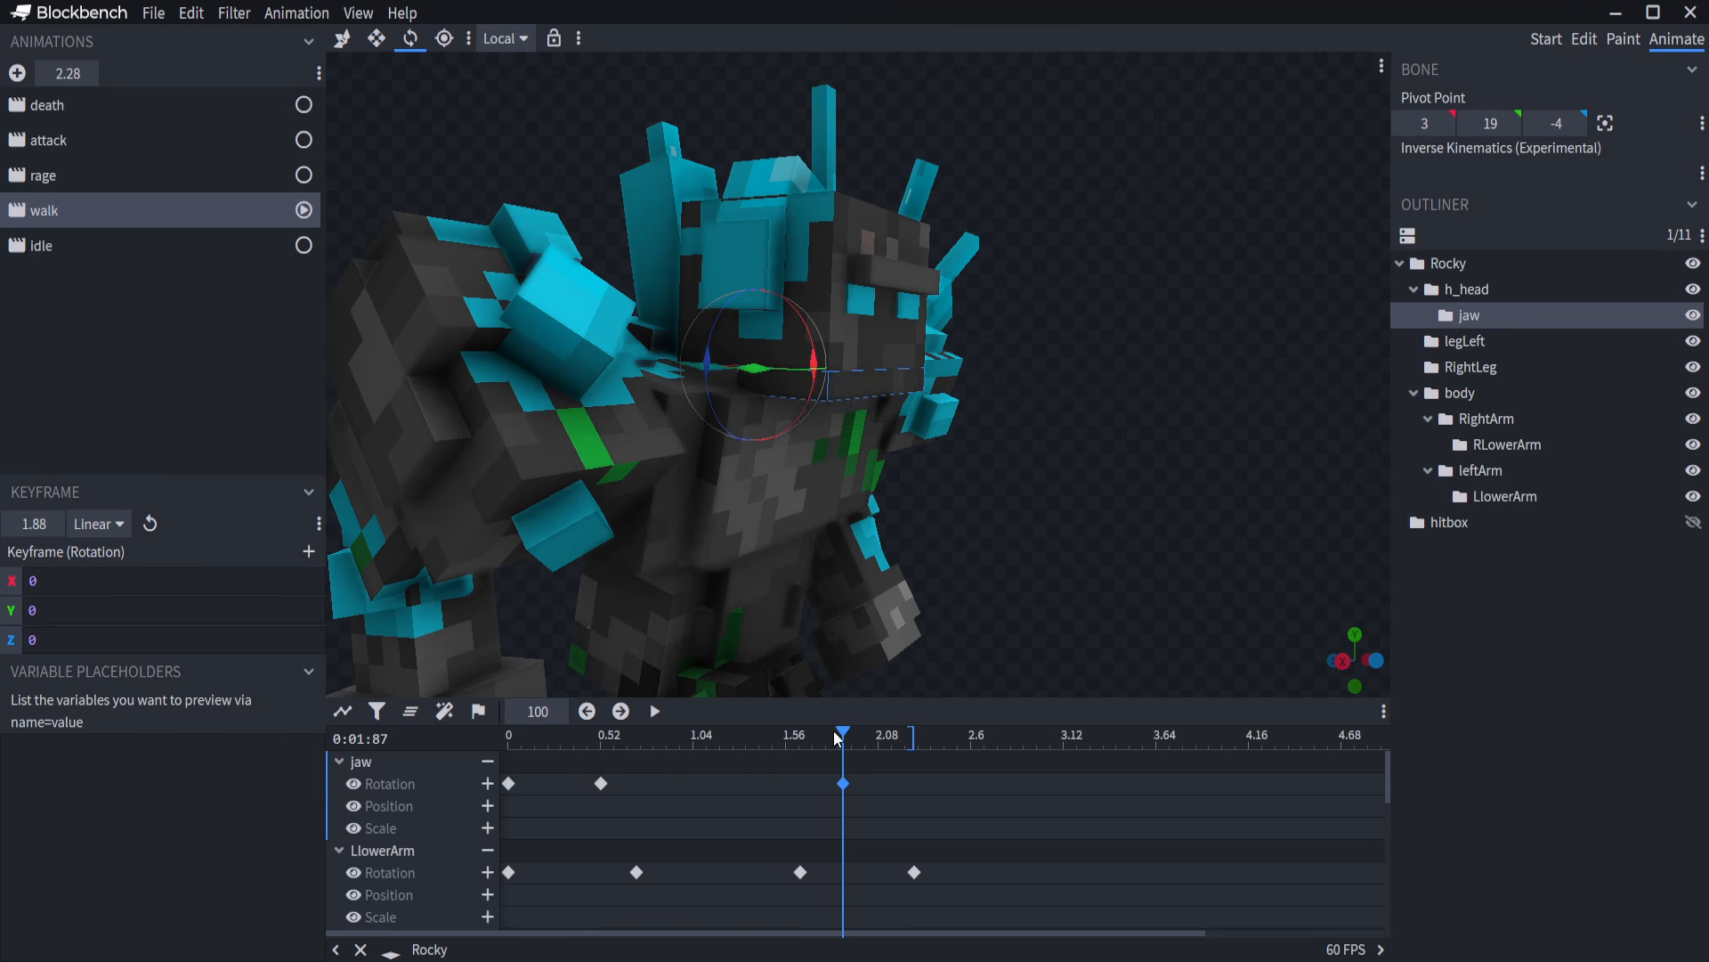
left_click_drag(837, 736, 912, 738)
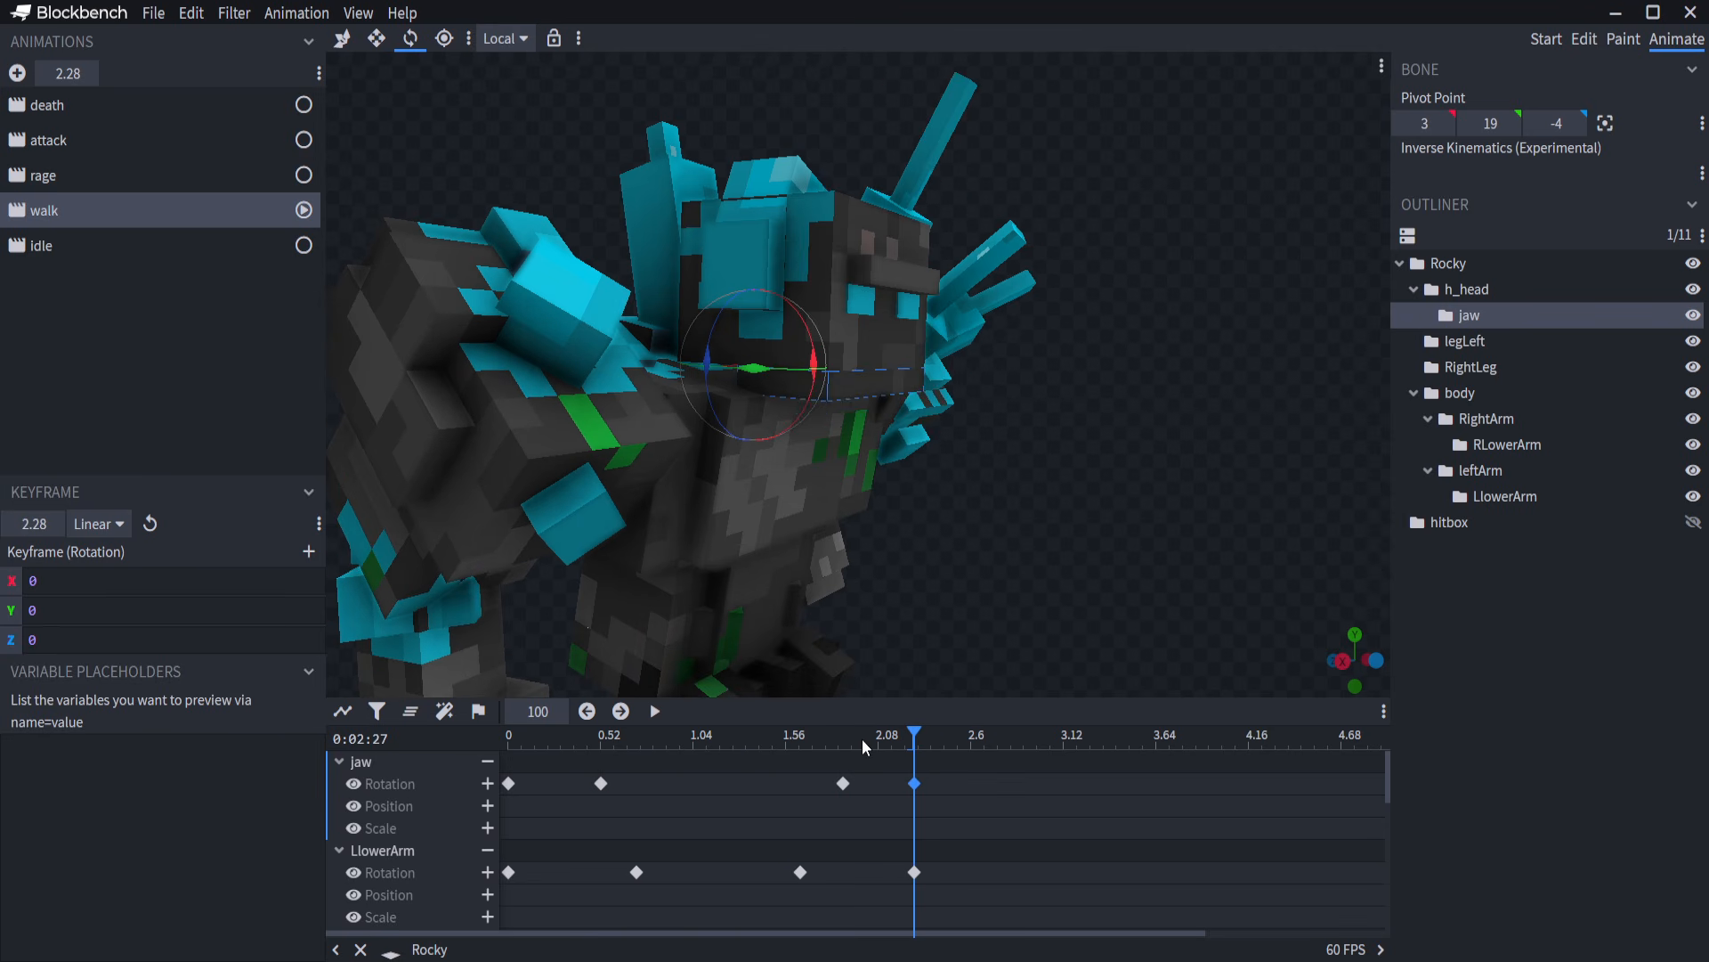
key("space")
left_click_drag(1007, 458, 586, 463)
scroll(900, 424, "down", 3)
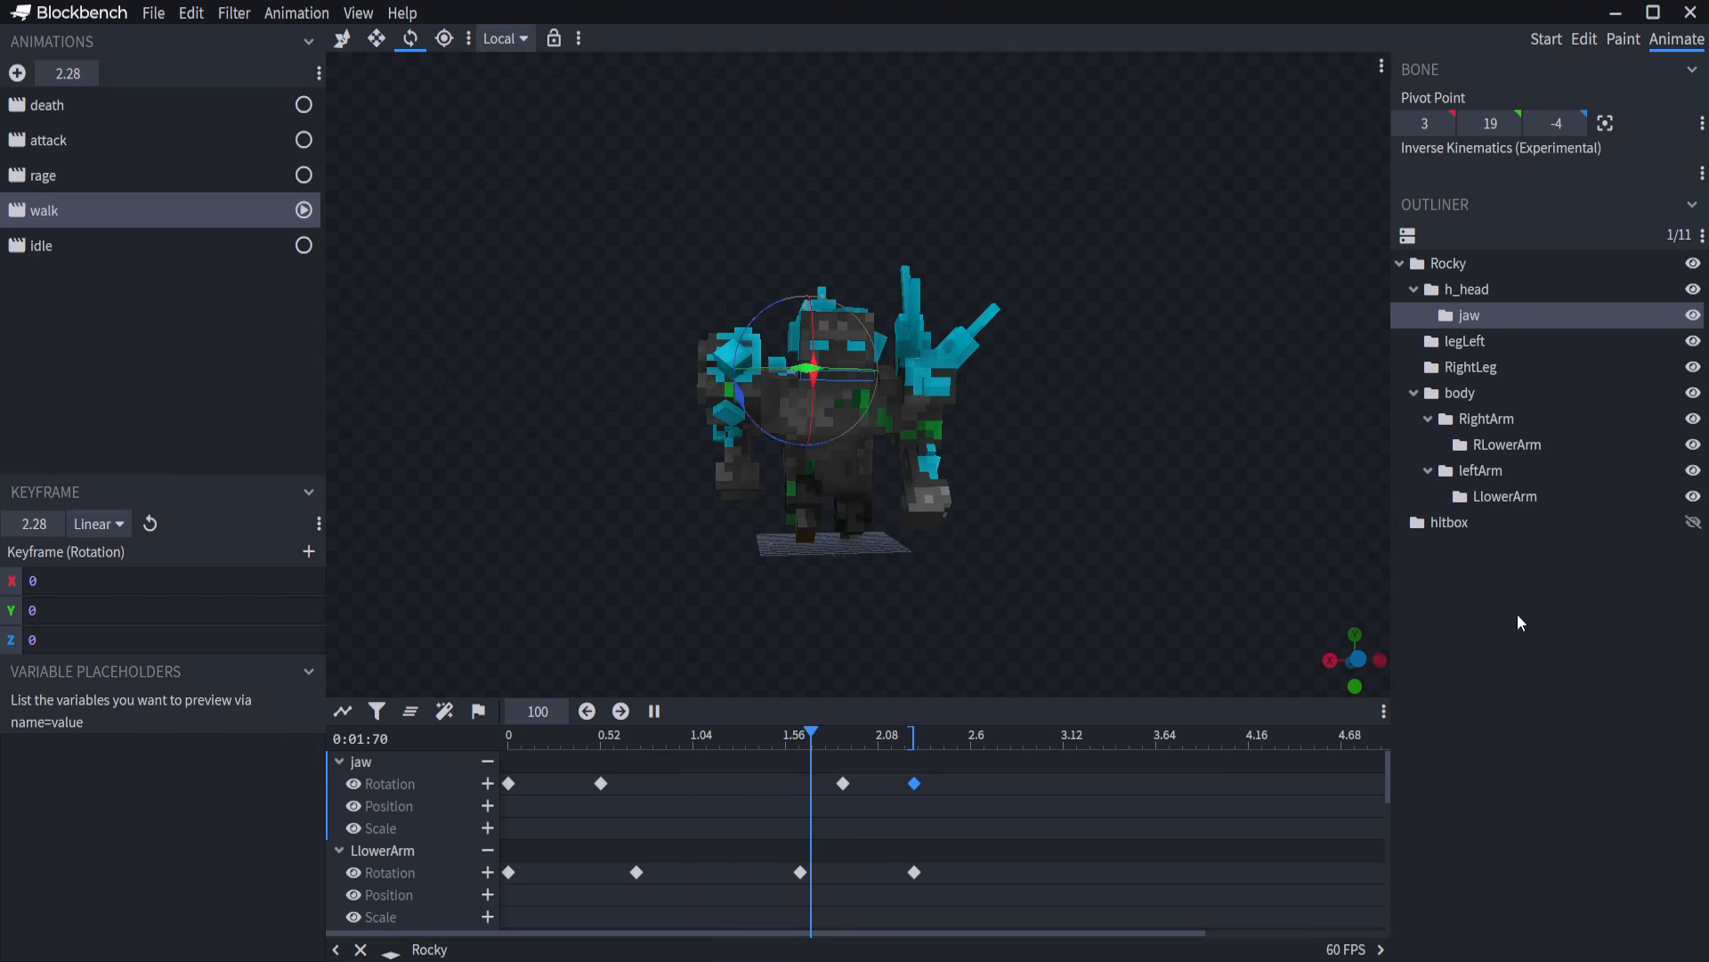
left_click(1517, 613)
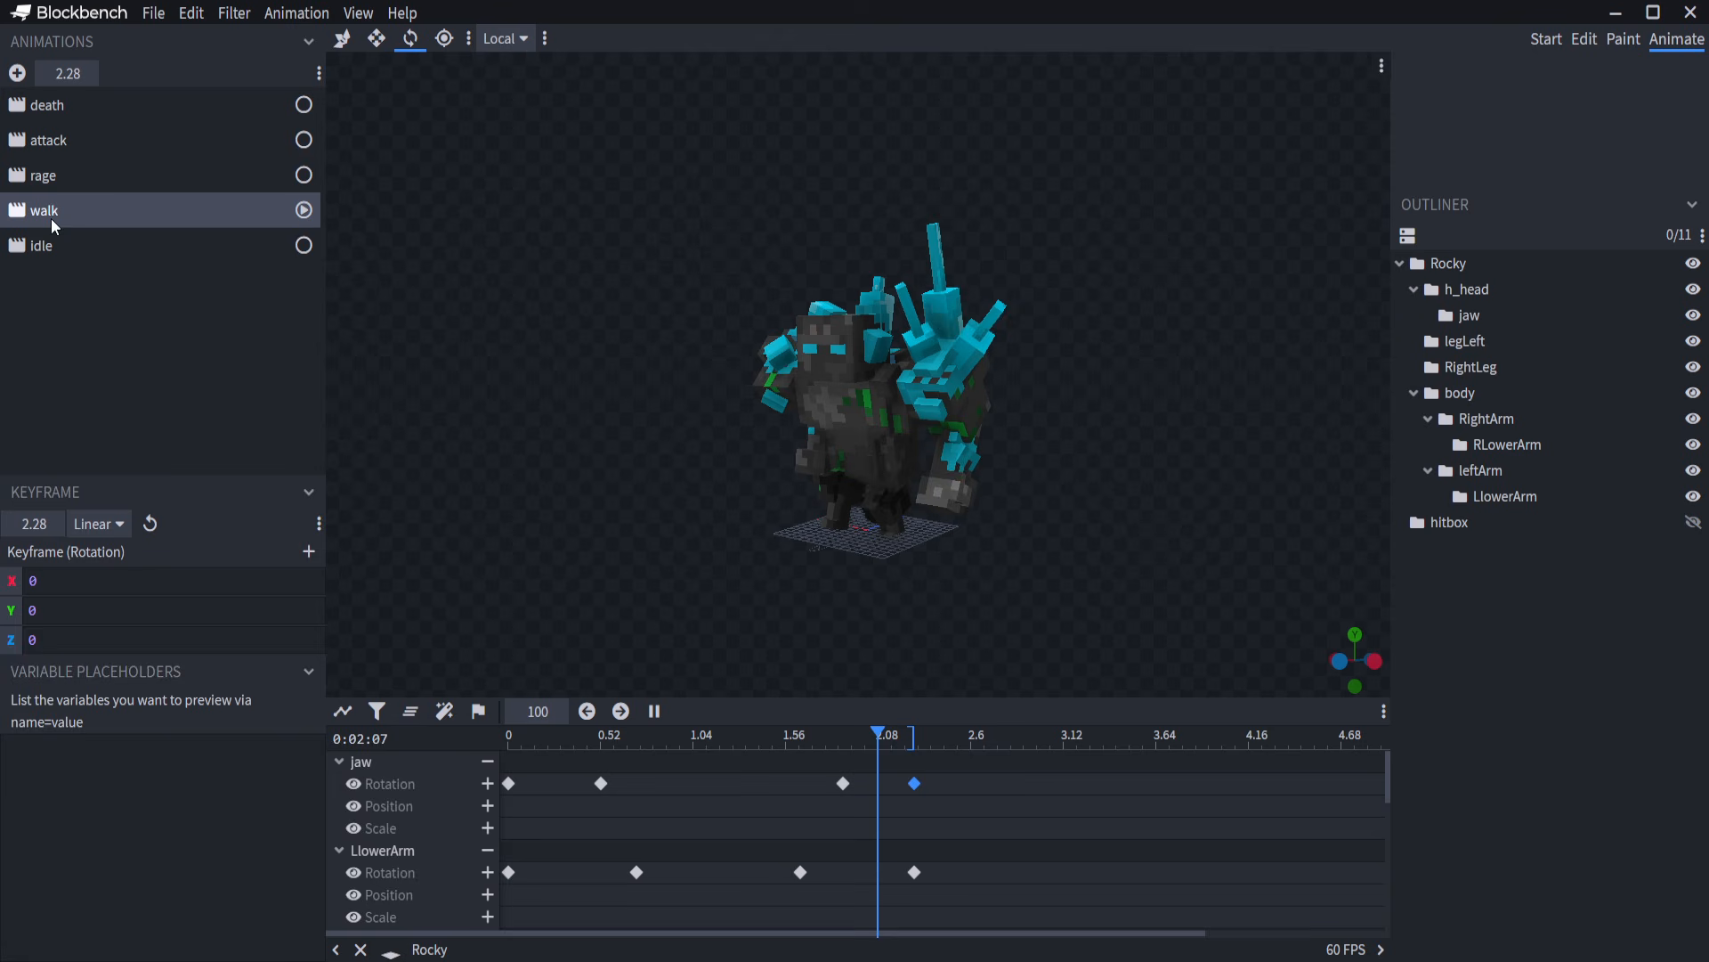
Open the idle animation and keyframe the right arm from its rest pose to X -30 degrees at 1.04 s and back at 2.12 s.
left_click(52, 249)
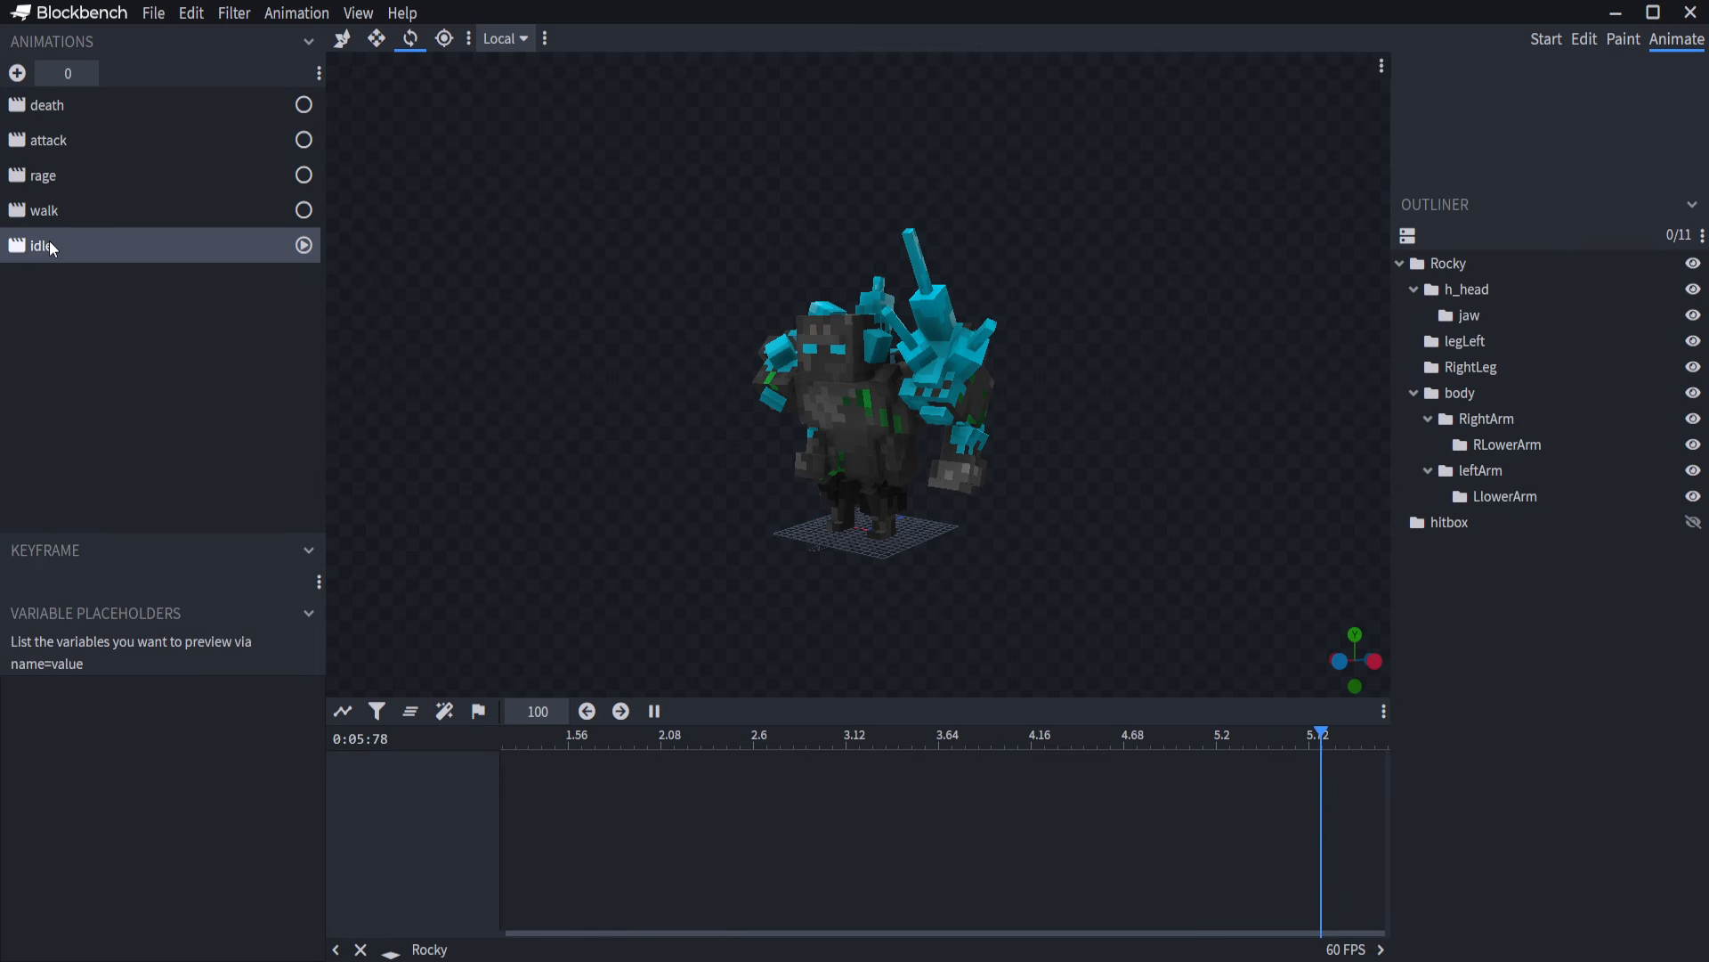
left_click(664, 711)
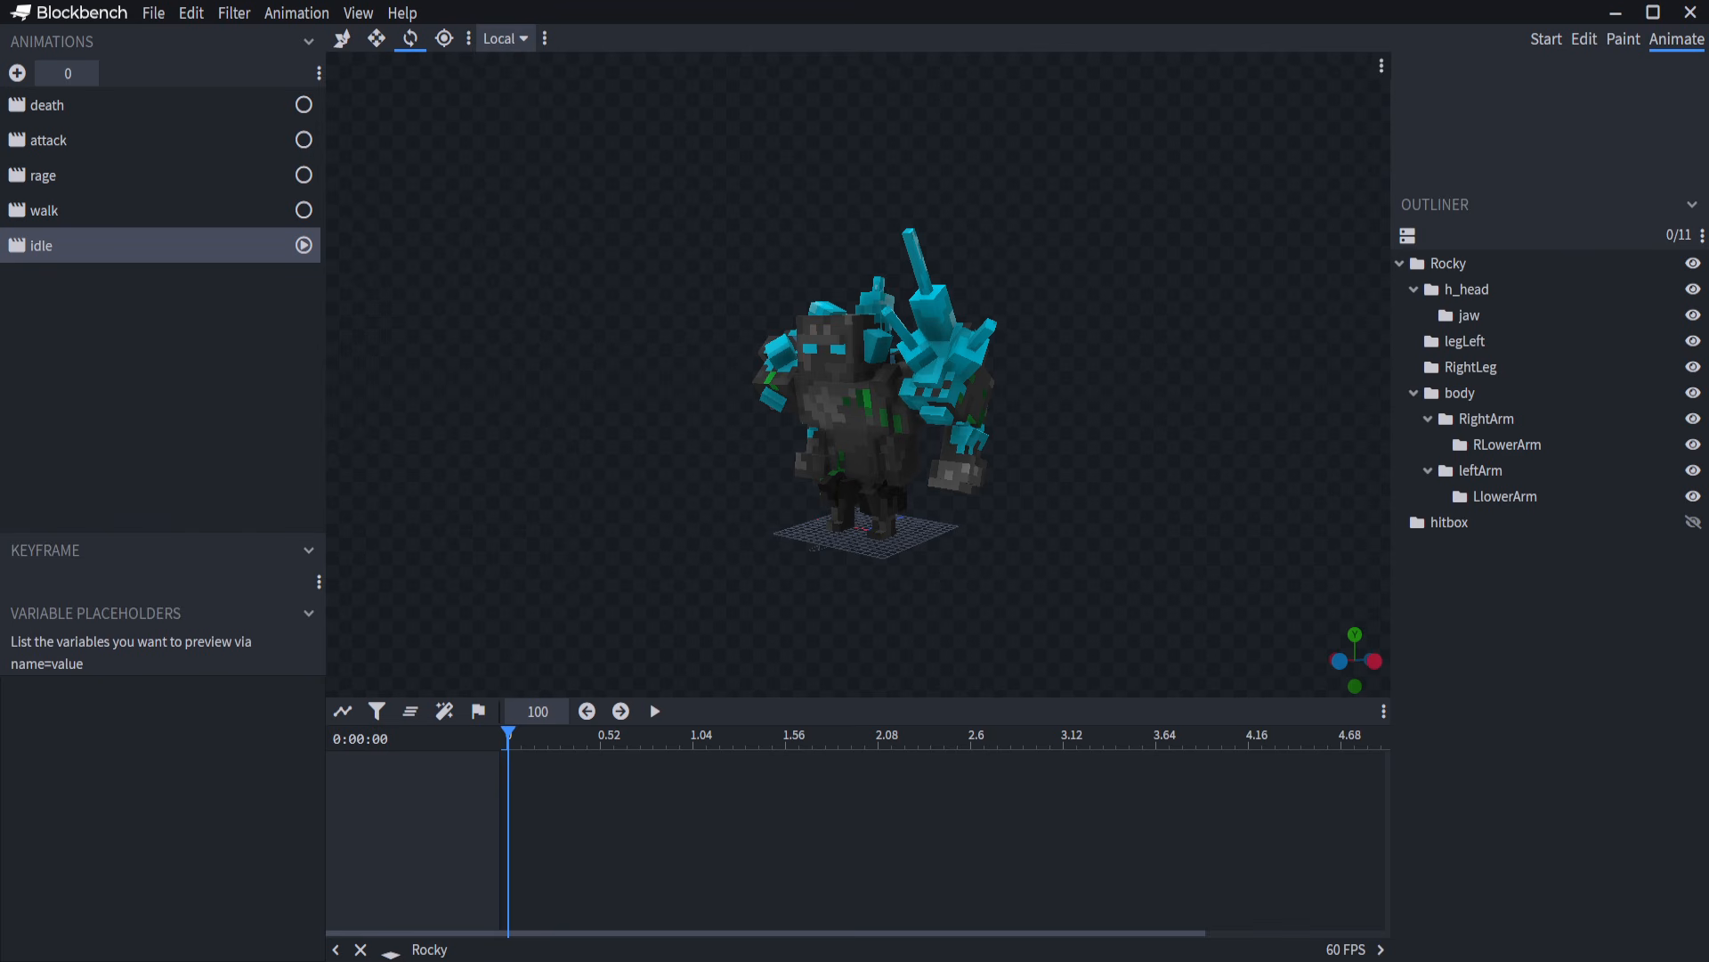
scroll(639, 452, "up", 3)
left_click_drag(552, 383, 428, 381)
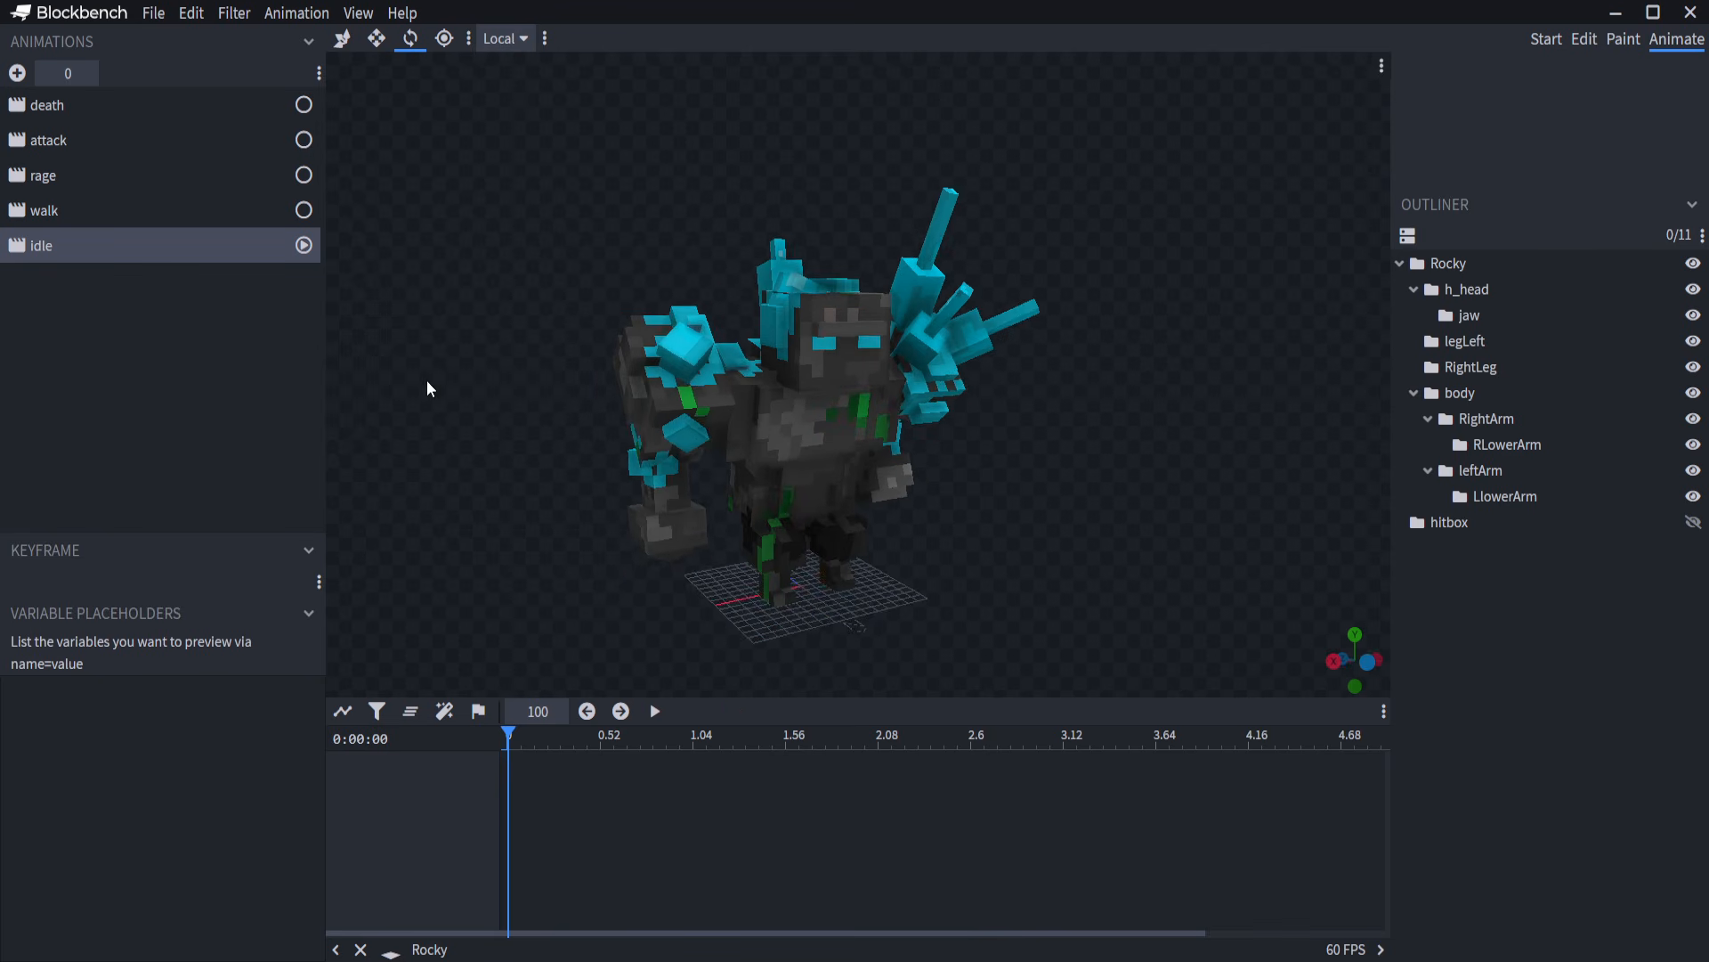
left_click(676, 383)
left_click(509, 783)
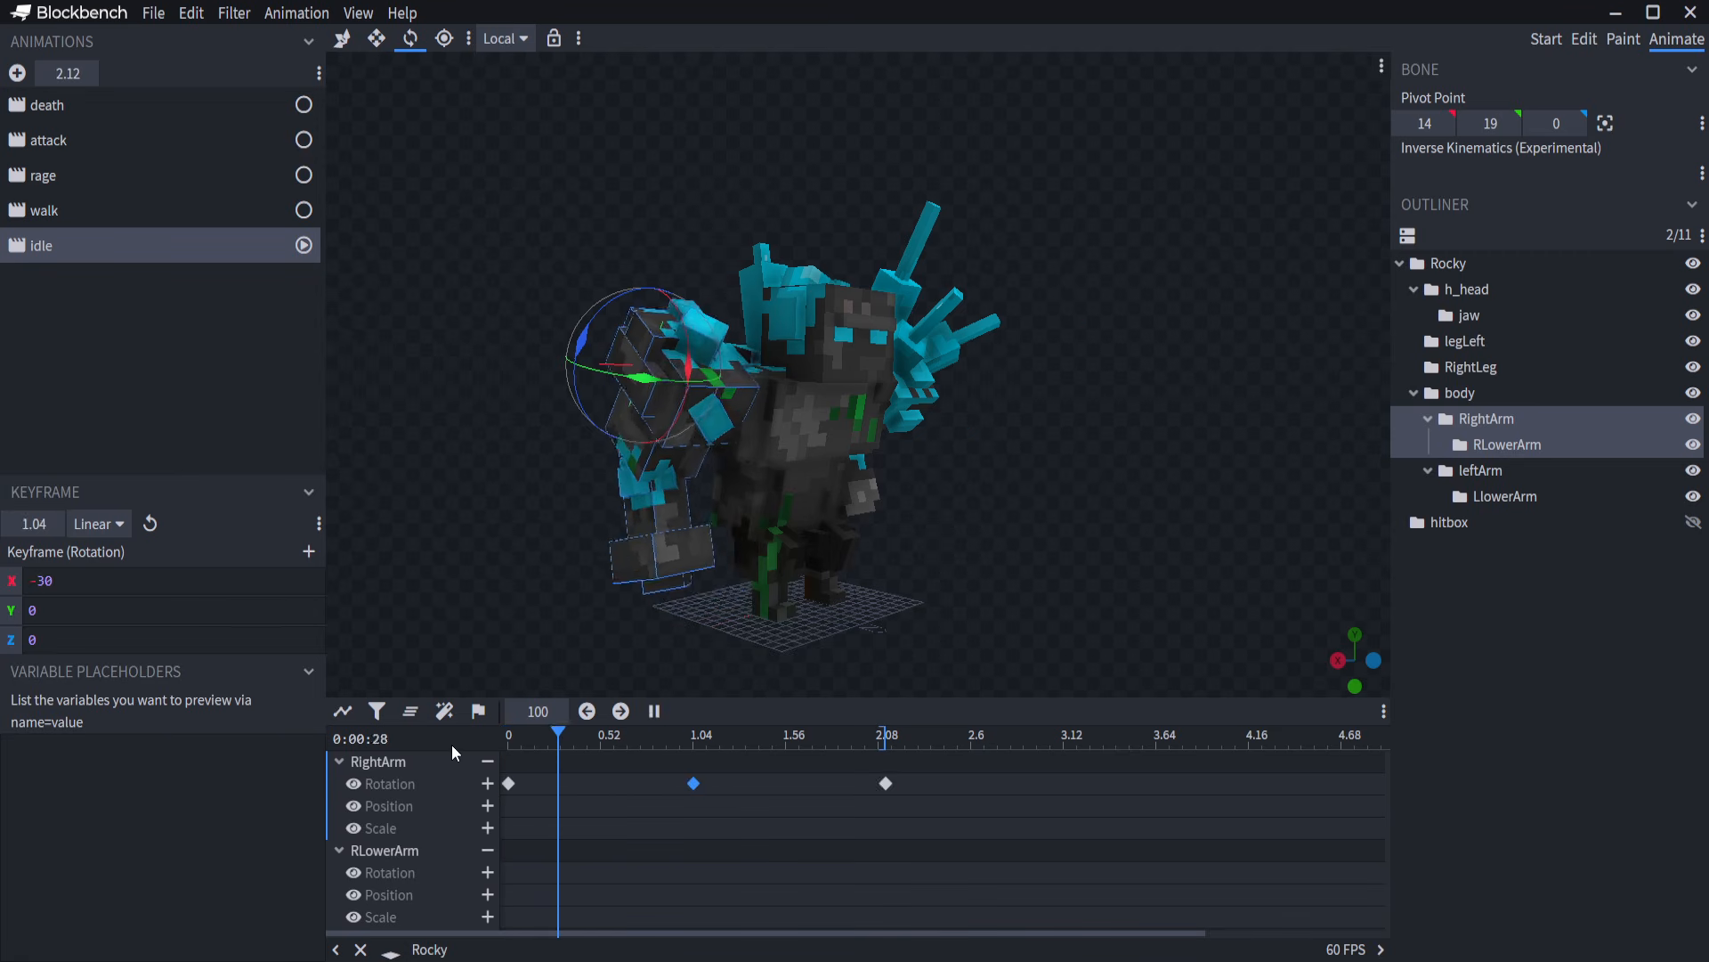
Retime the right arm's middle keyframe to 1.36 s in a 2.6 s idle loop and add a Z rotation of 17.5 degrees.
key("space")
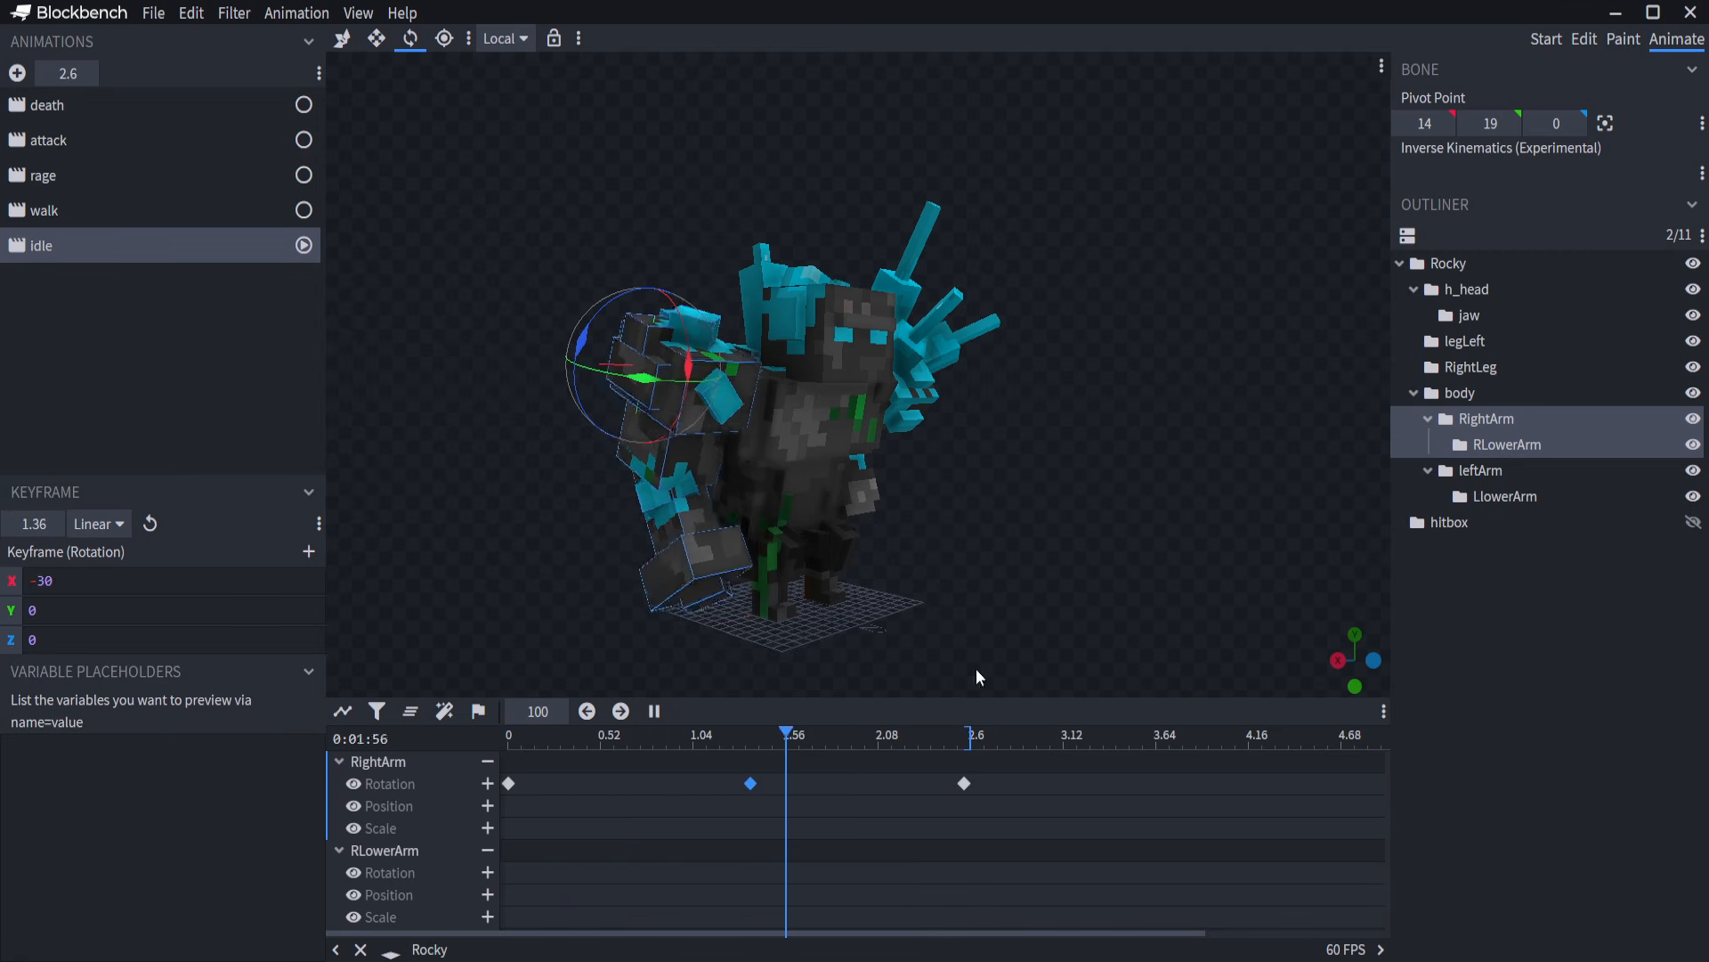
left_click_drag(976, 670, 974, 435)
key("space")
left_click_drag(580, 315, 574, 326)
key("ctrl+z")
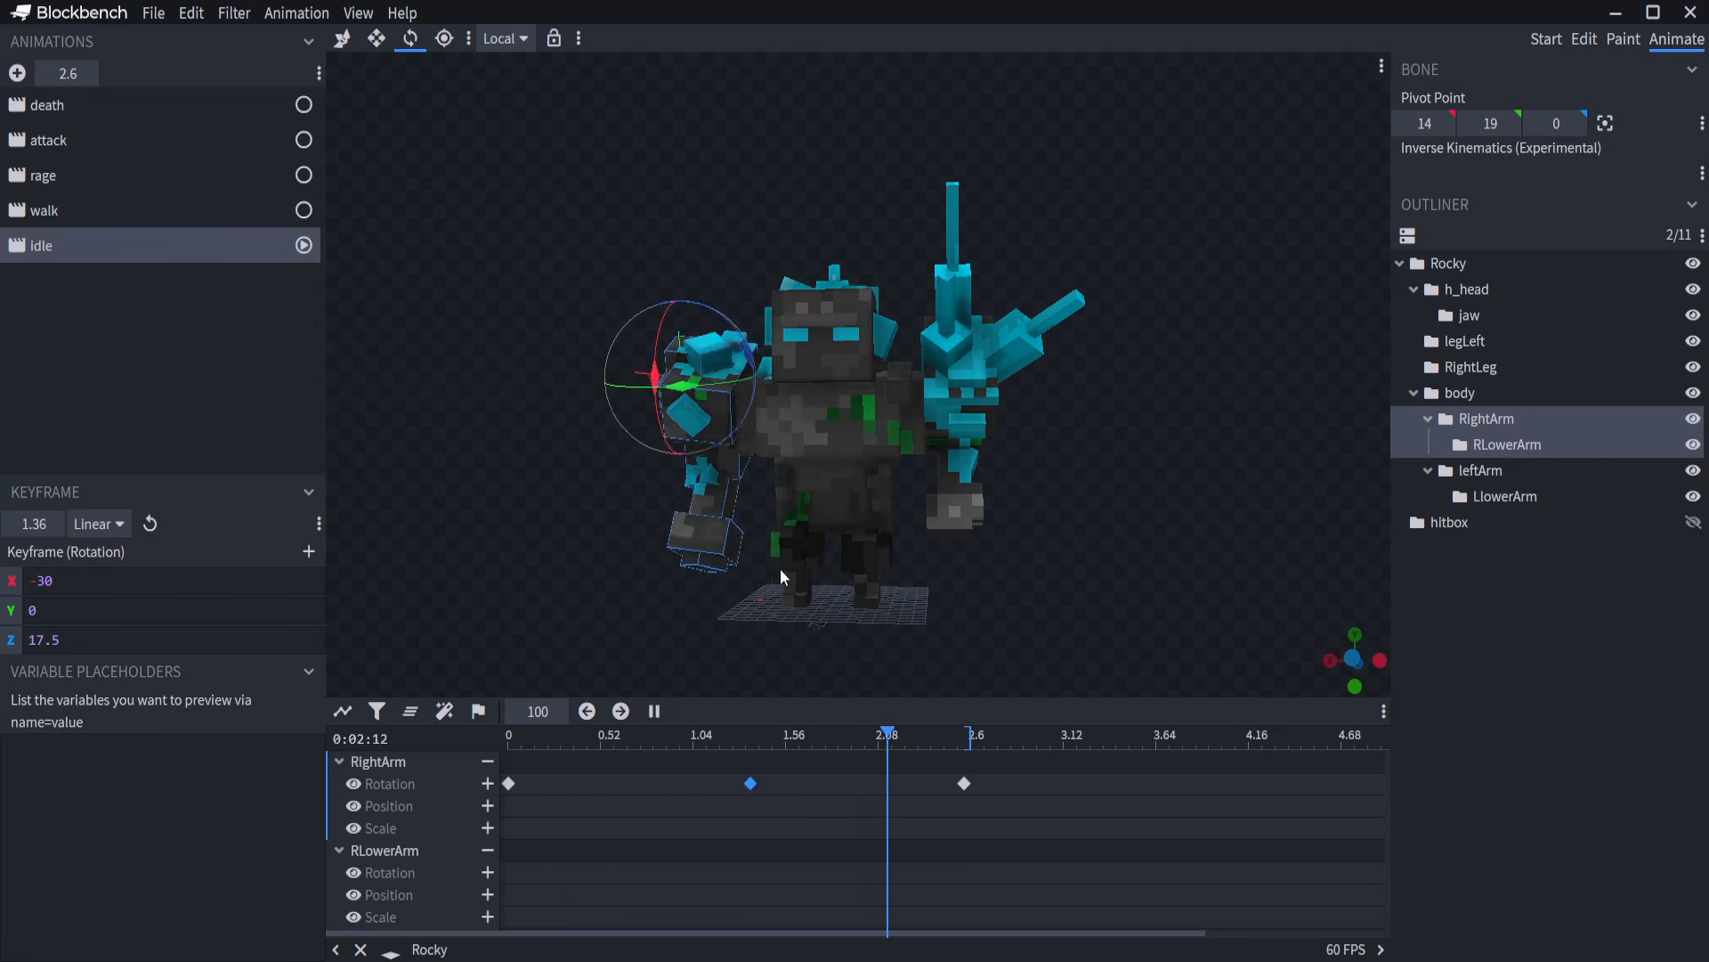
Keyframe the head's rotation at 0 s, tilt it to X -7.5 degrees at 1.32 s, and return it at 2.6 s.
left_click(819, 320)
left_click_drag(588, 418, 659, 411)
left_click(488, 783)
left_click(644, 735)
left_click_drag(840, 367, 835, 391)
left_click(970, 735)
left_click_drag(786, 784, 744, 784)
key("space")
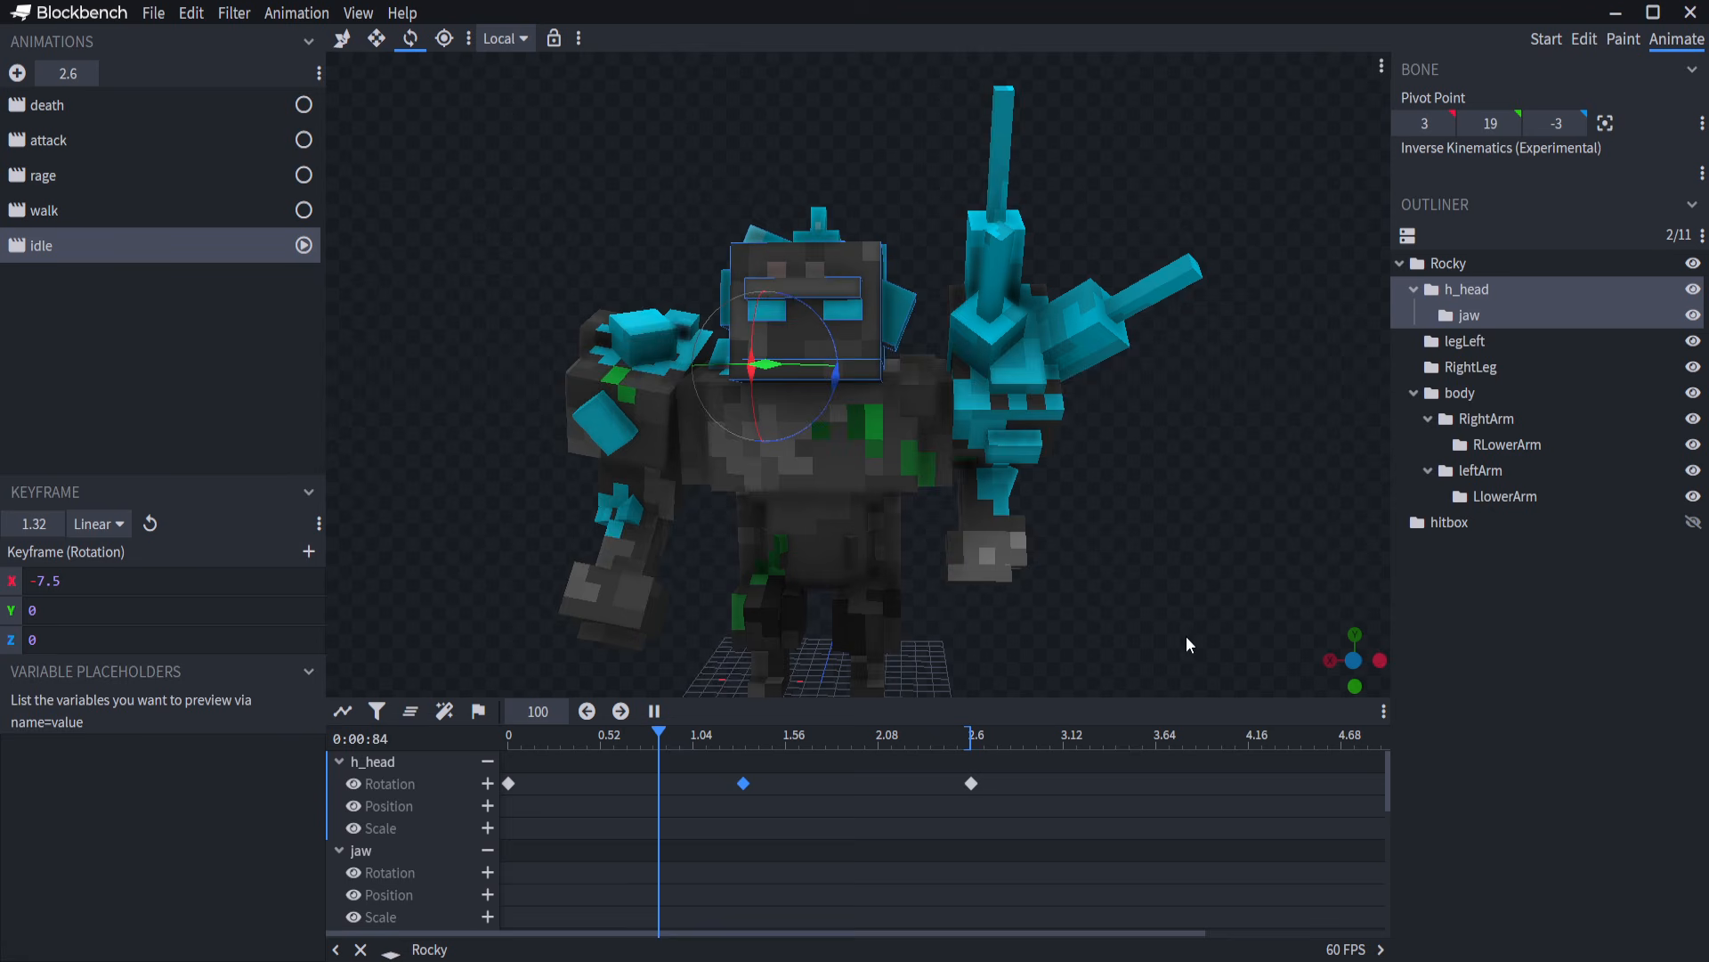
Keyframe the left arm's rest rotation at 0 s and rotate it to X -27.5 degrees at 1.28 s.
scroll(1158, 615, "down", 3)
key("space")
left_click(1505, 496)
left_click(1480, 470)
left_click_drag(901, 369, 921, 342)
left_click(736, 735)
left_click_drag(1113, 552, 1219, 547)
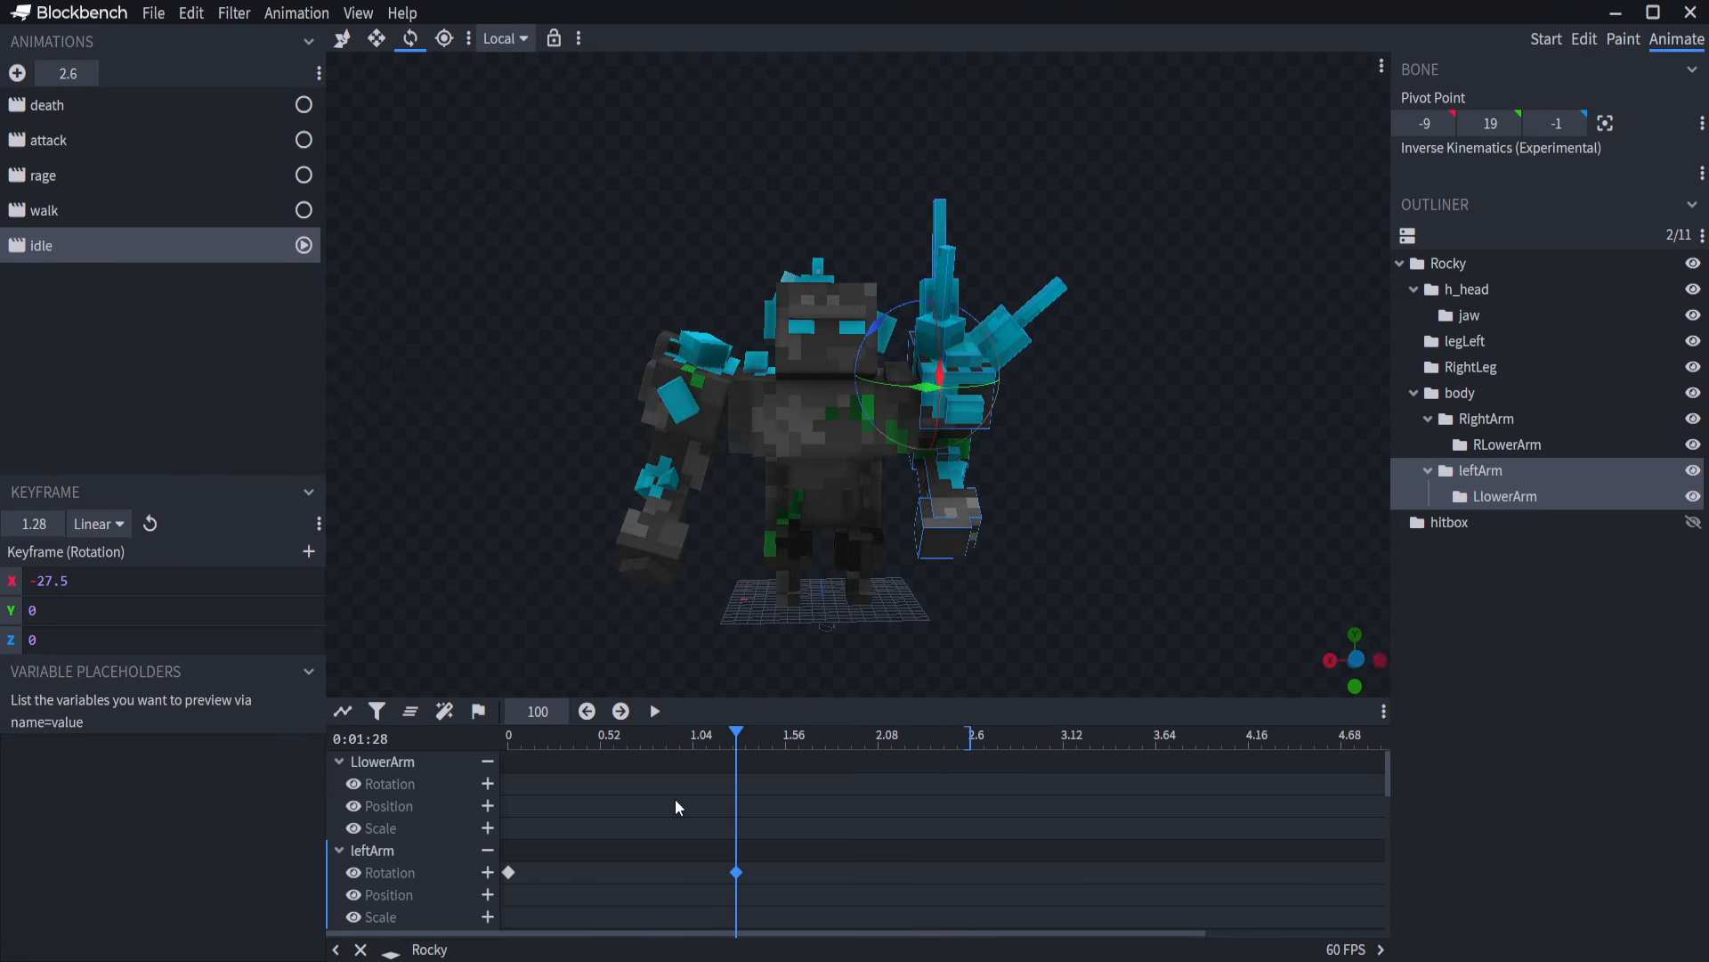
Repeat the left arm's starting pose near the loop's end and move its middle keyframe to 1.16 s with Z -10 degrees.
left_click(967, 735)
left_click(508, 873)
left_click(938, 732)
mouse_move(736, 872)
left_mouse_down()
mouse_move(779, 872)
mouse_move(714, 873)
left_mouse_up()
left_click(965, 732)
key("ctrl+v")
left_click(509, 736)
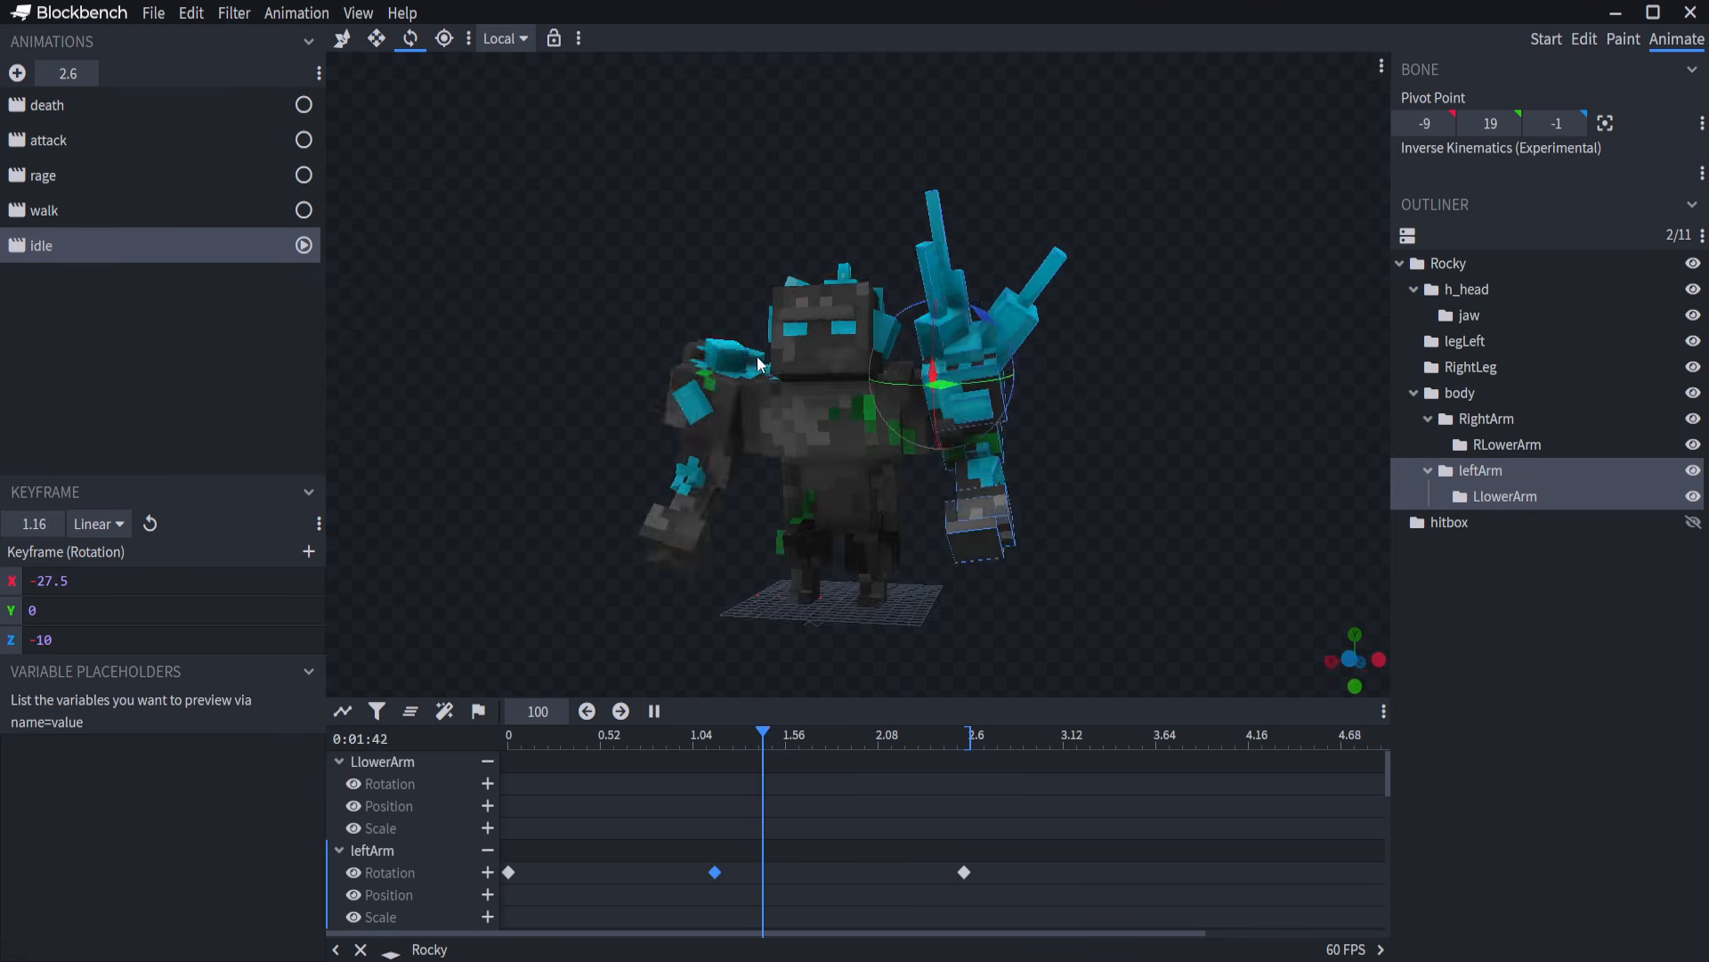
left_click_drag(1113, 552, 1220, 548)
Keyframe the right lower arm's rest rotation at the loop's start and end, and rotate it to X 25 degrees at 1.24 s.
left_click(1506, 444)
left_click(508, 734)
left_click(487, 874)
left_click(964, 735)
key("ctrl+v")
left_click(729, 735)
Rotate the left lower arm to X 37.5 degrees at 1.2 s, with rest keyframes at the loop's start and end.
left_click(1504, 496)
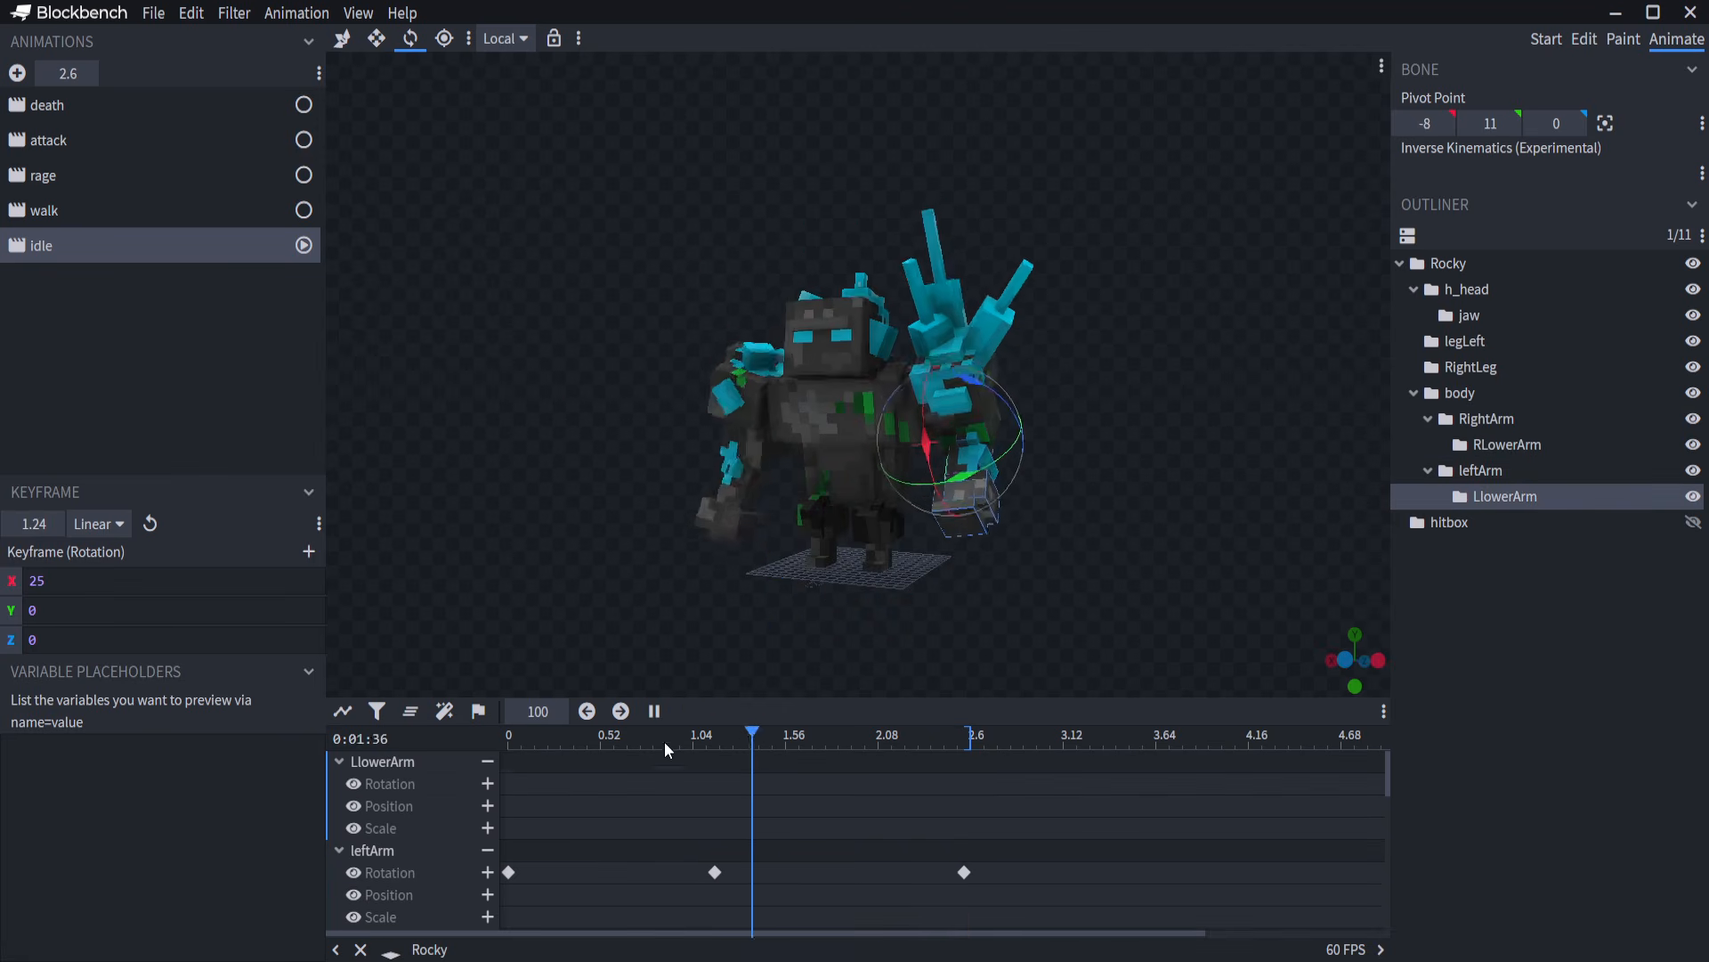
left_click(708, 734)
left_click_drag(923, 423, 931, 463)
key("space")
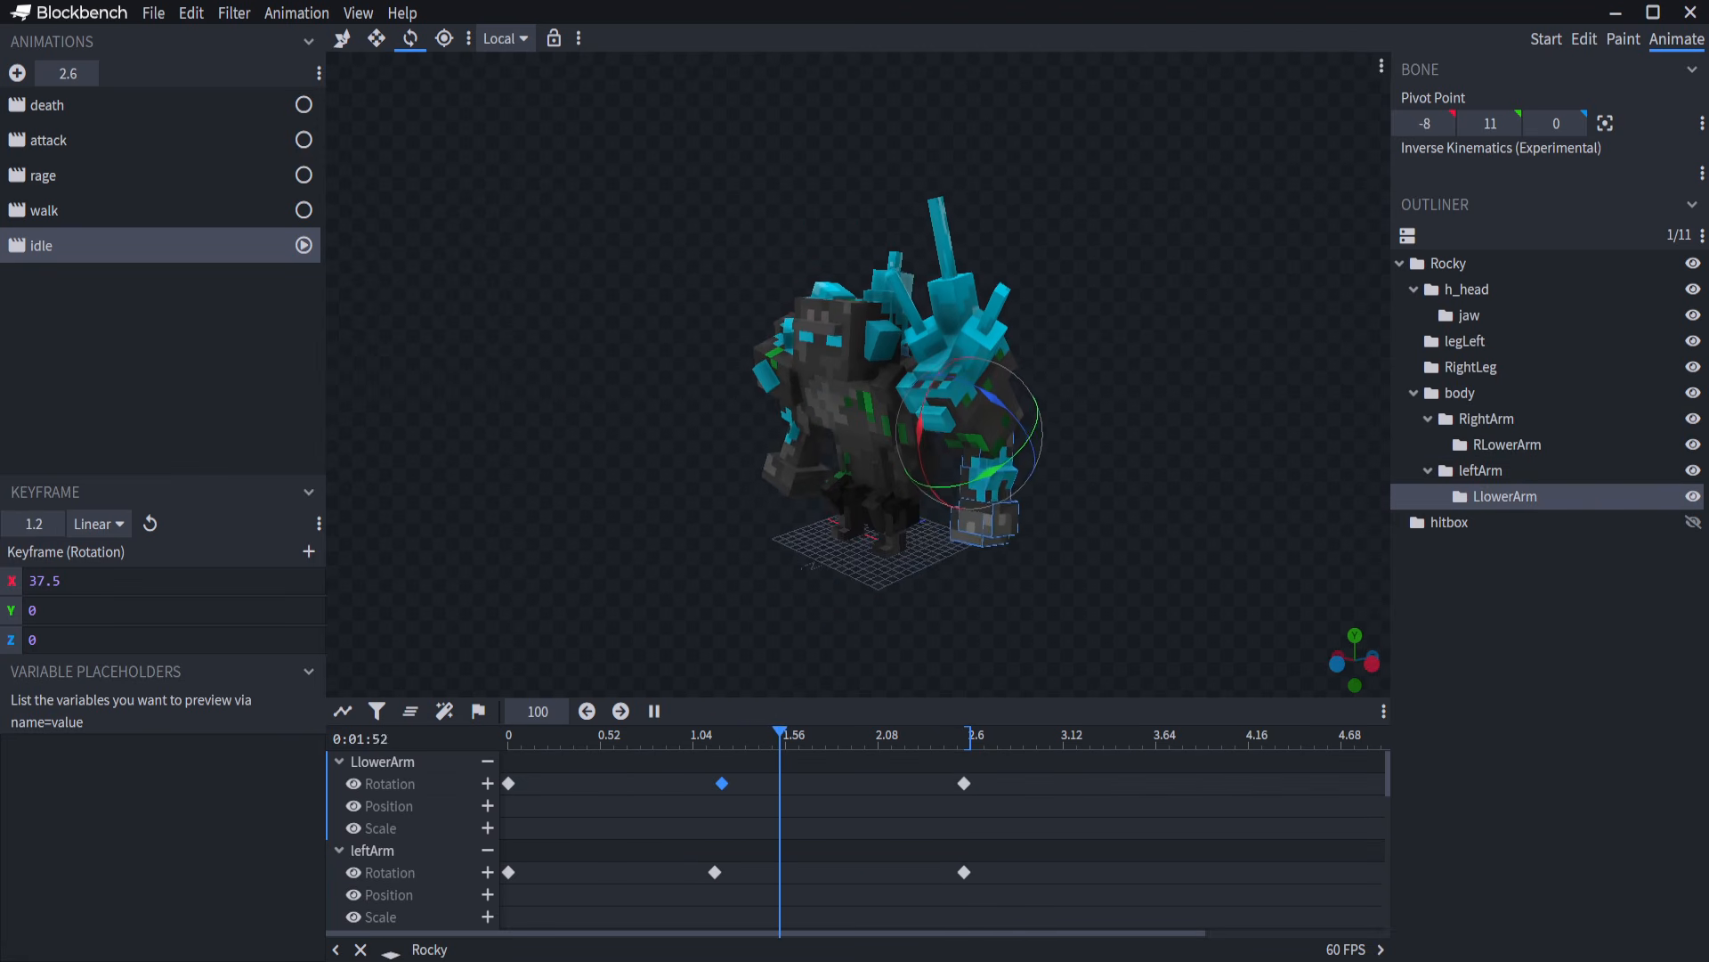
Play the idle animation with no bone selected and examine the arms' and head's movement from several sides.
left_click_drag(837, 445, 794, 410)
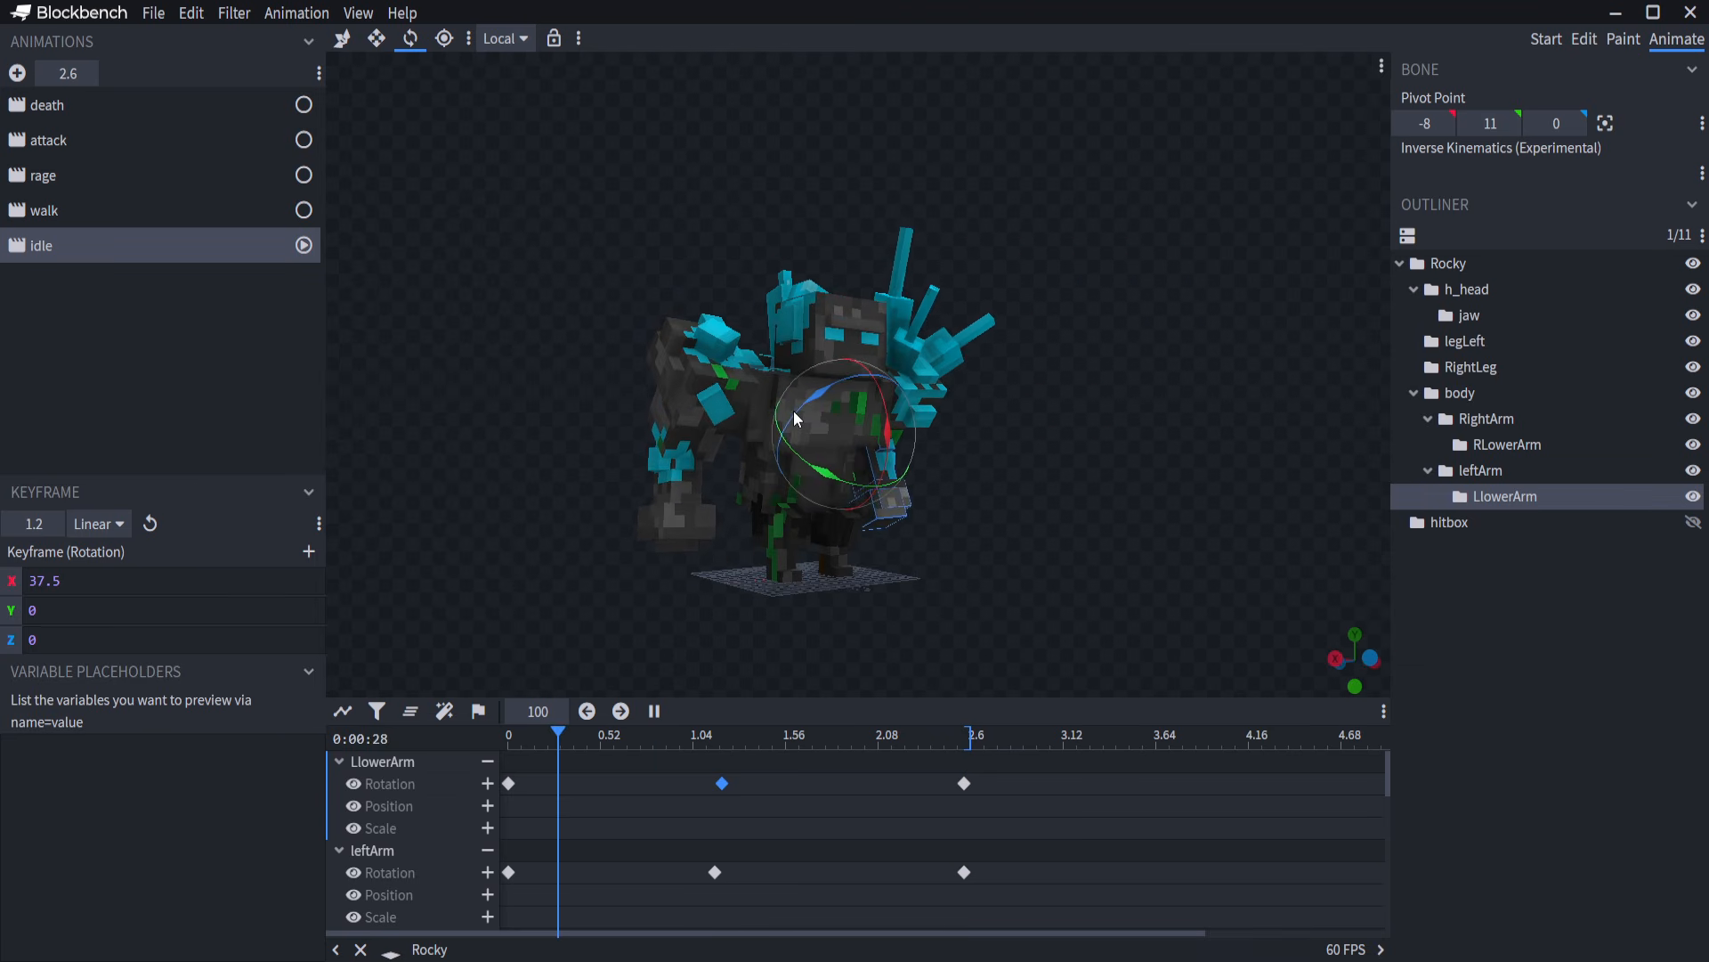
left_click(1588, 671)
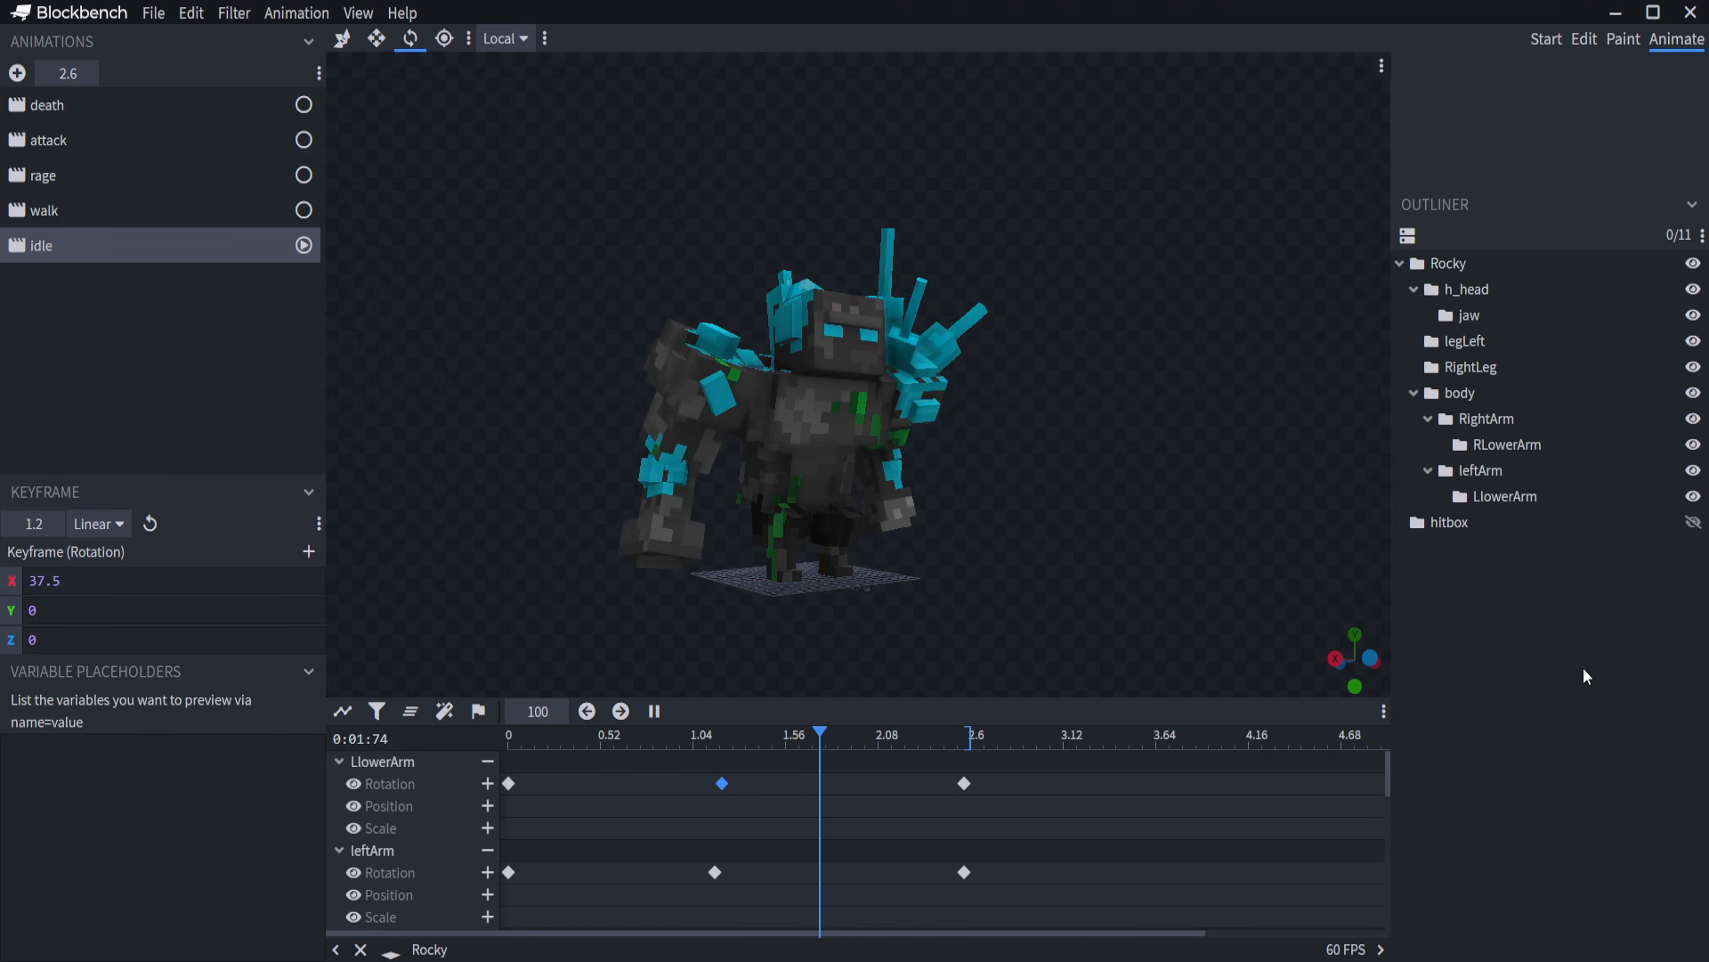
left_click_drag(1323, 488, 1113, 531)
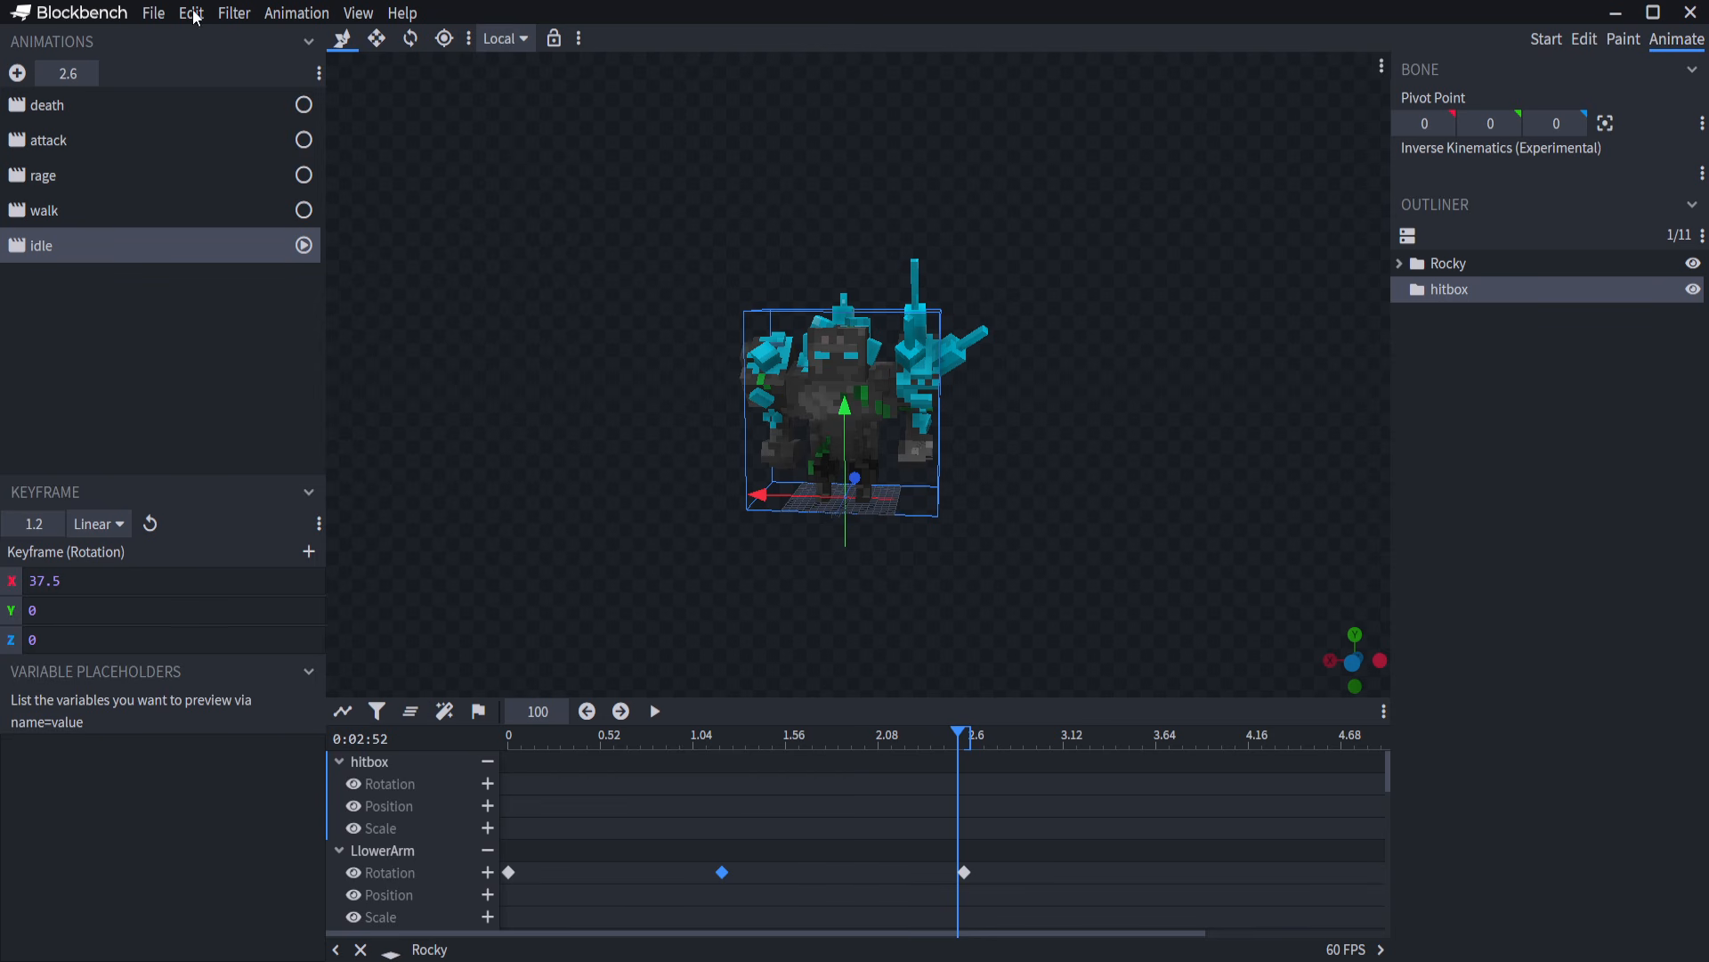
Save the Rocky project with the hitbox shown.
left_click(166, 14)
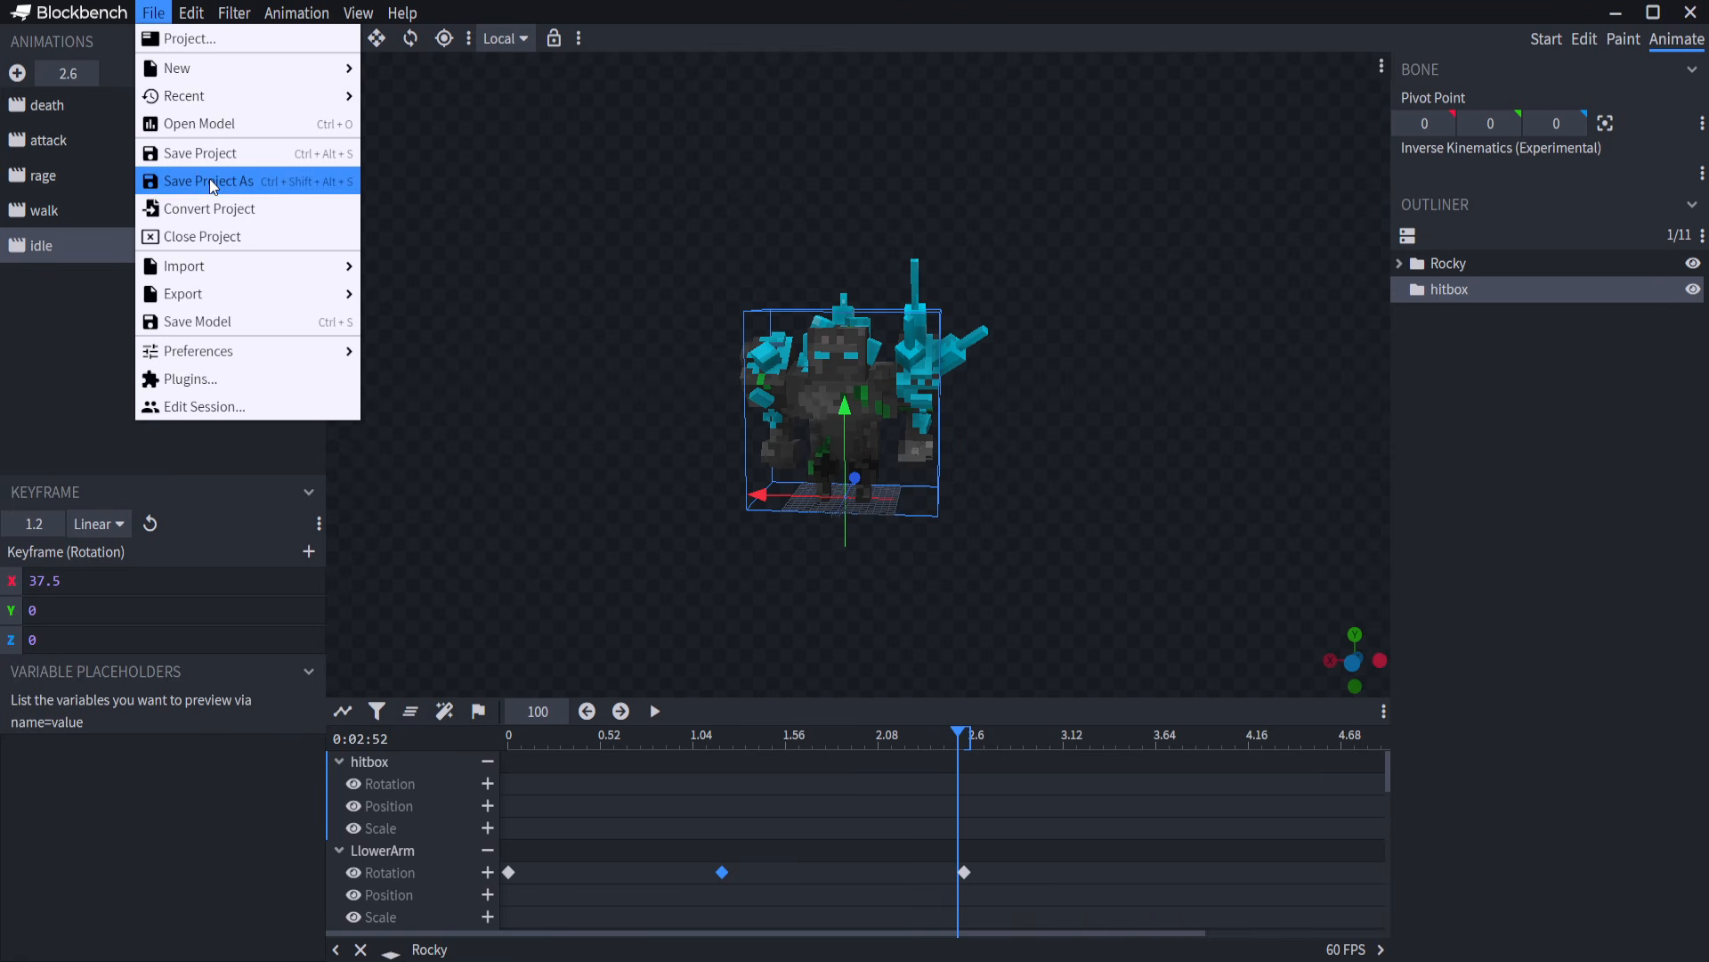
left_click(207, 163)
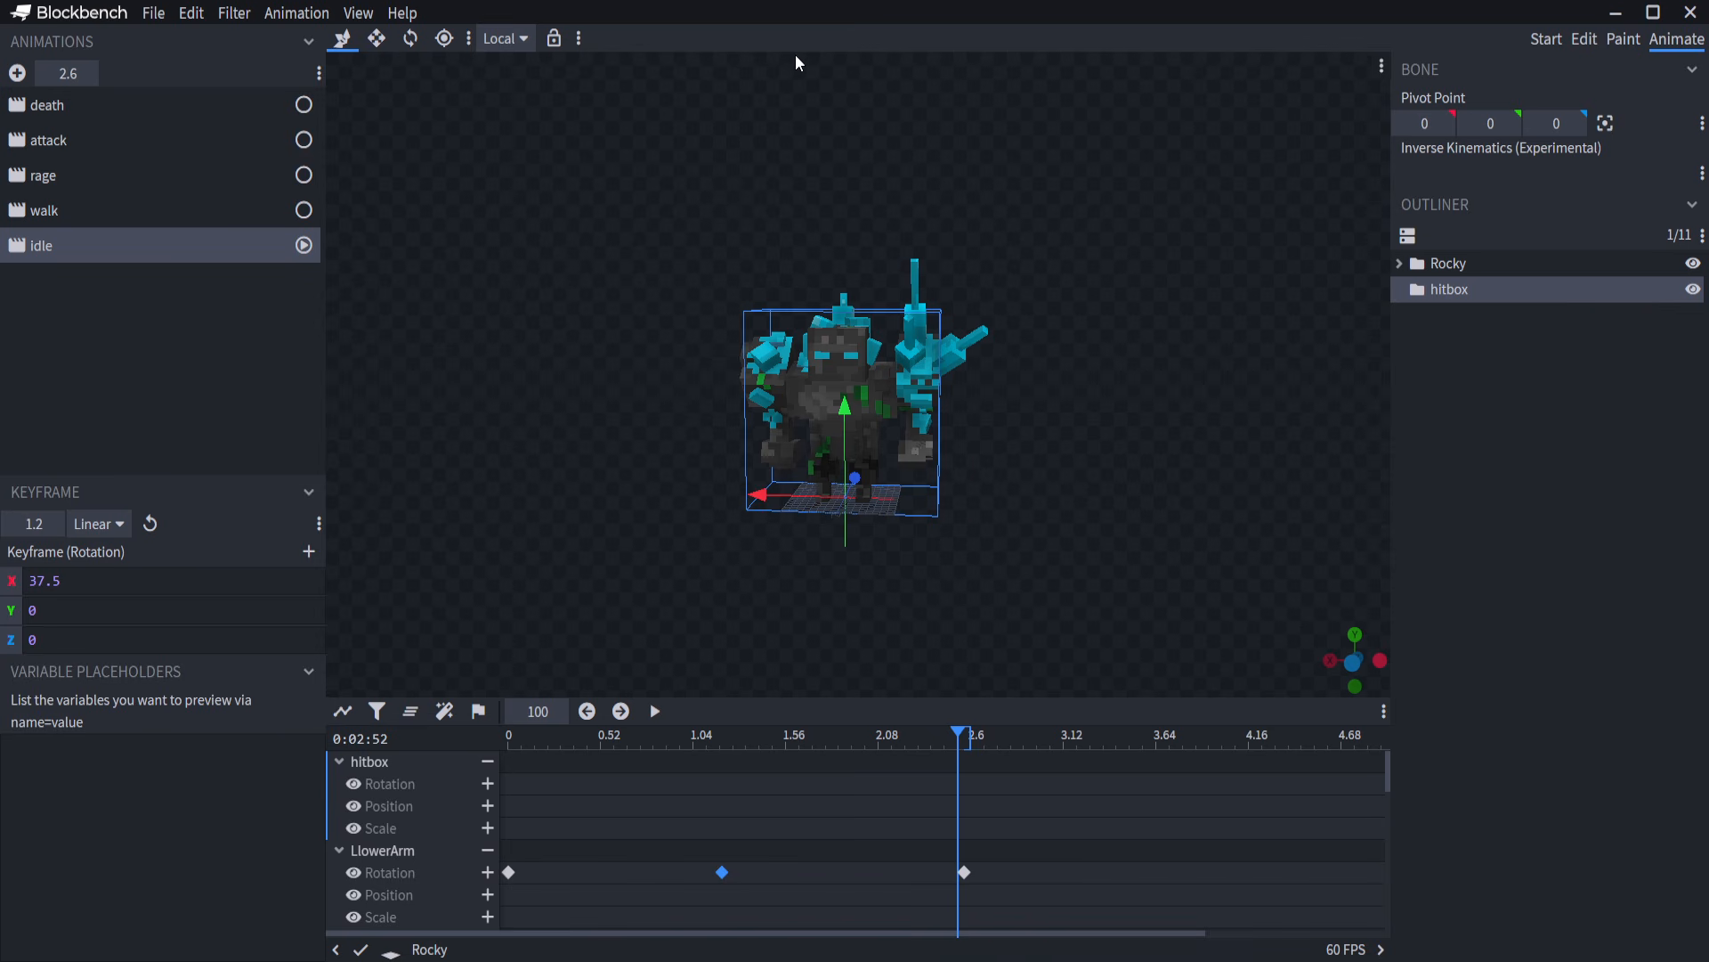
left_click_drag(797, 59, 723, 263)
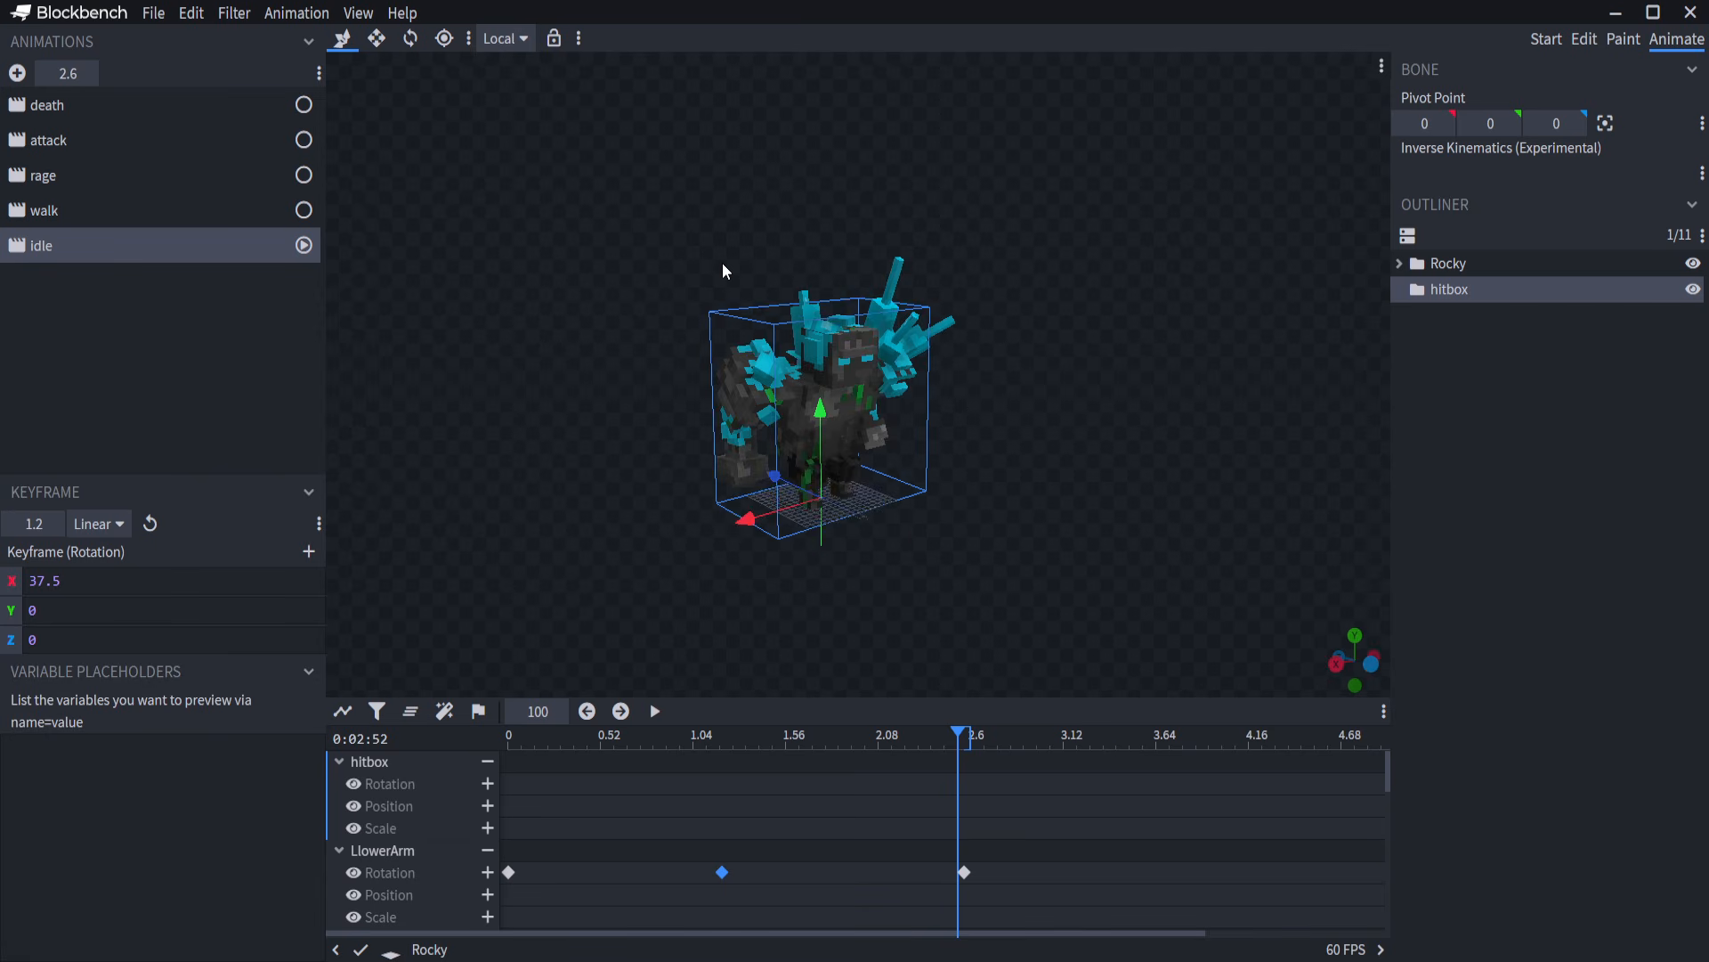